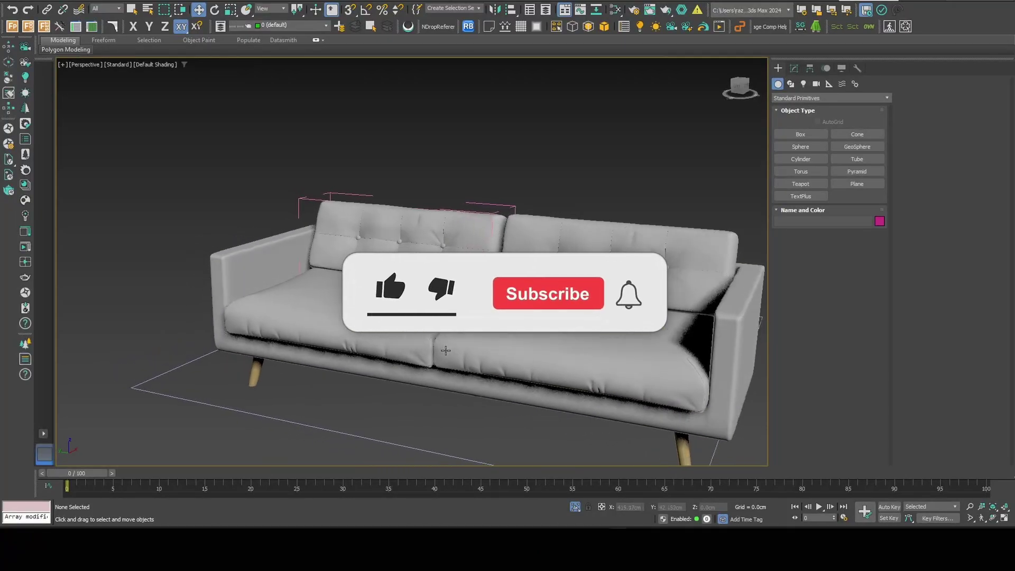
# - Examine the sofa's seat cushions, body and back cushions from several angles, and glance at the empty ground-floor plan in Archicad
pyautogui.click(520, 347)
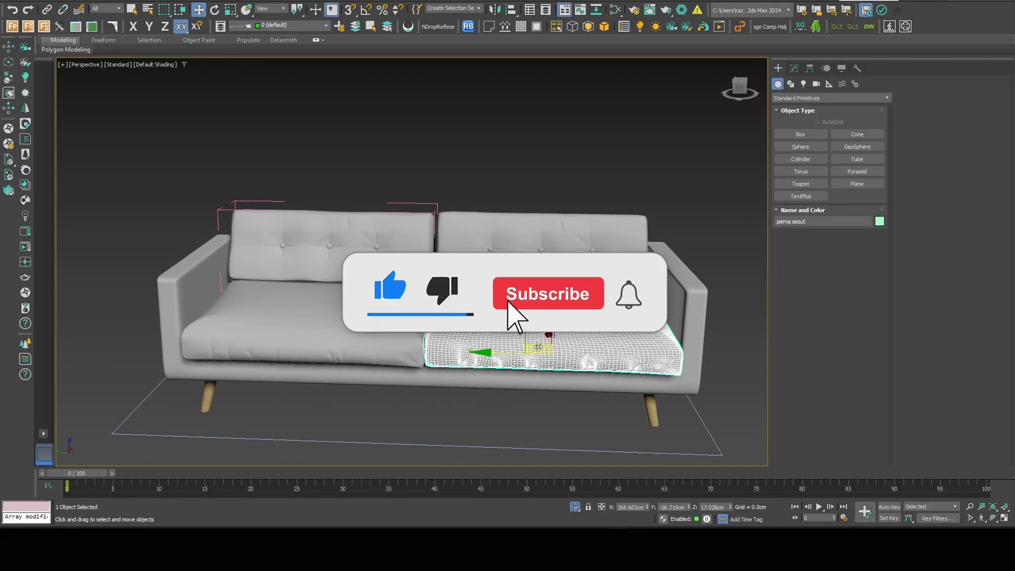
pyautogui.keyDown('alt'); pyautogui.moveTo(520, 347); pyautogui.dragTo(465, 317, button='middle'); pyautogui.keyUp('alt')
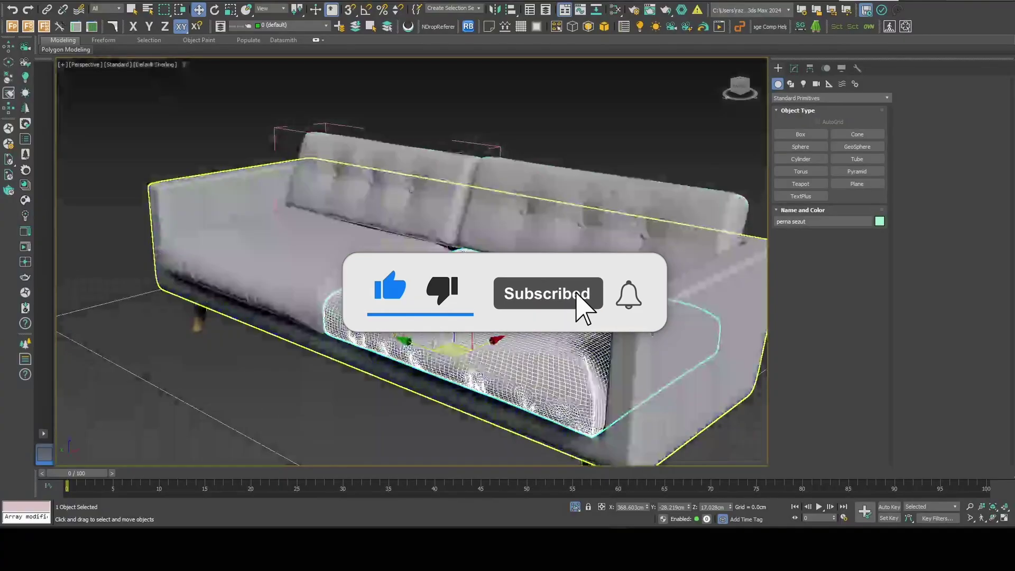
pyautogui.scroll(-3, 652, 330)
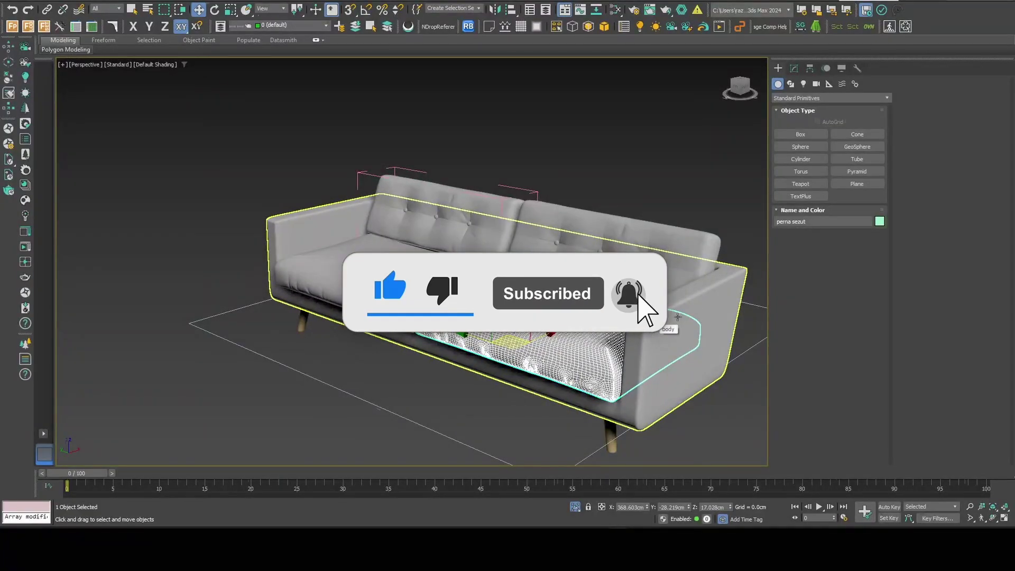
pyautogui.click(700, 303)
pyautogui.press('F3')
pyautogui.press('F3')
pyautogui.moveTo(706, 343); pyautogui.dragTo(466, 336, button='middle')
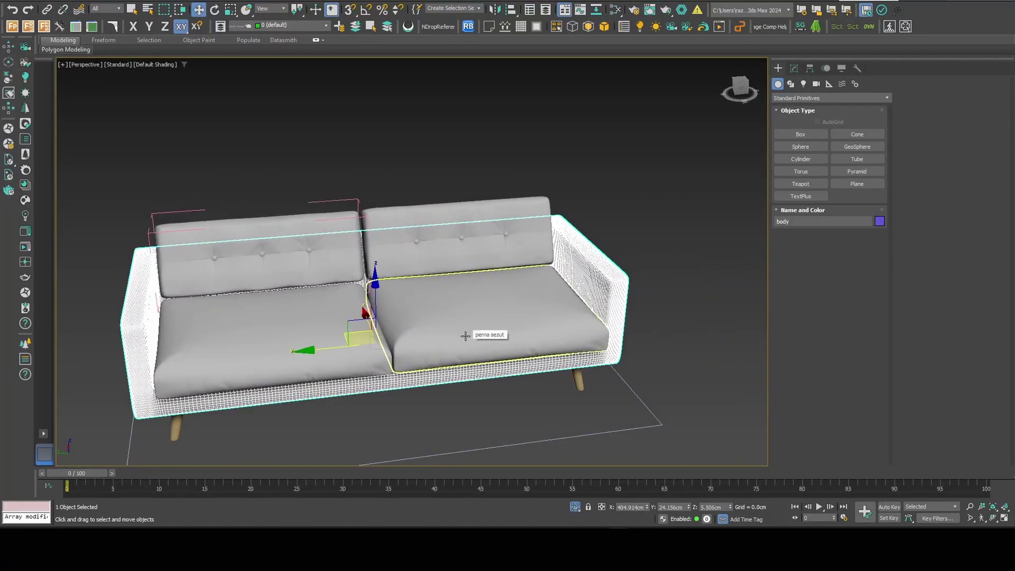
pyautogui.keyDown('alt'); pyautogui.moveTo(465, 335); pyautogui.dragTo(517, 209, button='middle'); pyautogui.keyUp('alt')
pyautogui.click(517, 208)
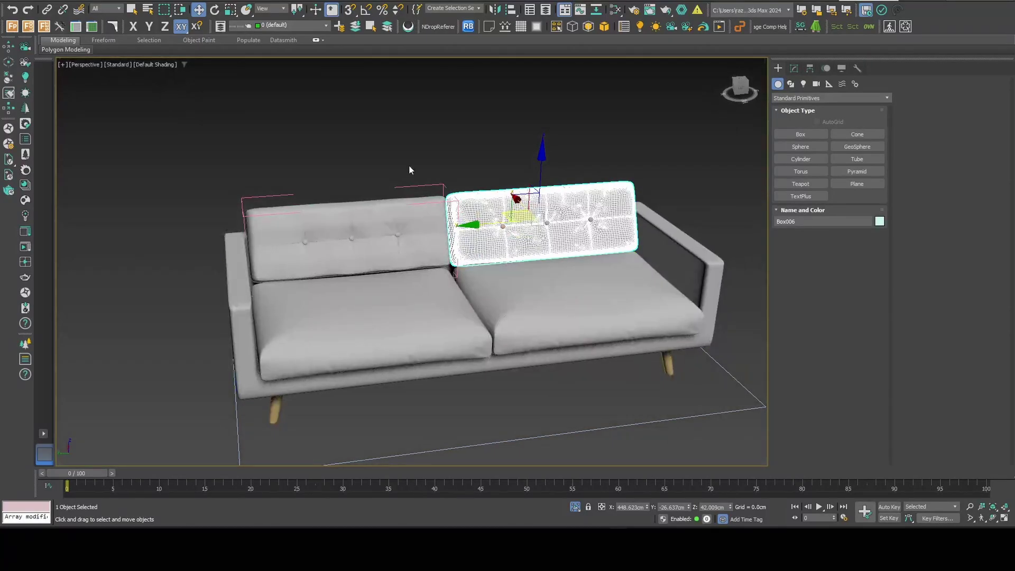
pyautogui.click(409, 169)
pyautogui.click(416, 213)
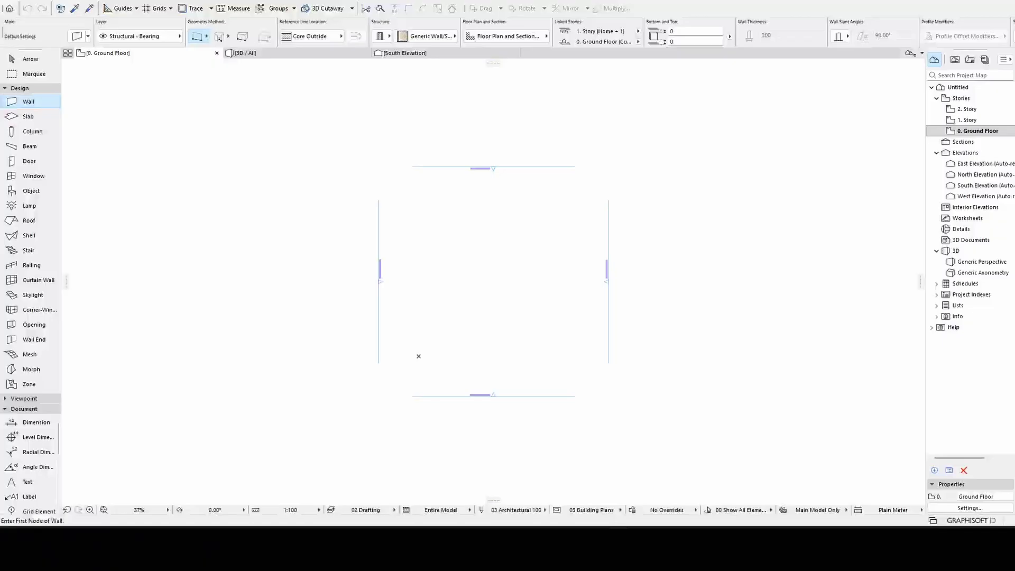
pyautogui.moveTo(516, 287); pyautogui.dragTo(512, 299, button='middle')
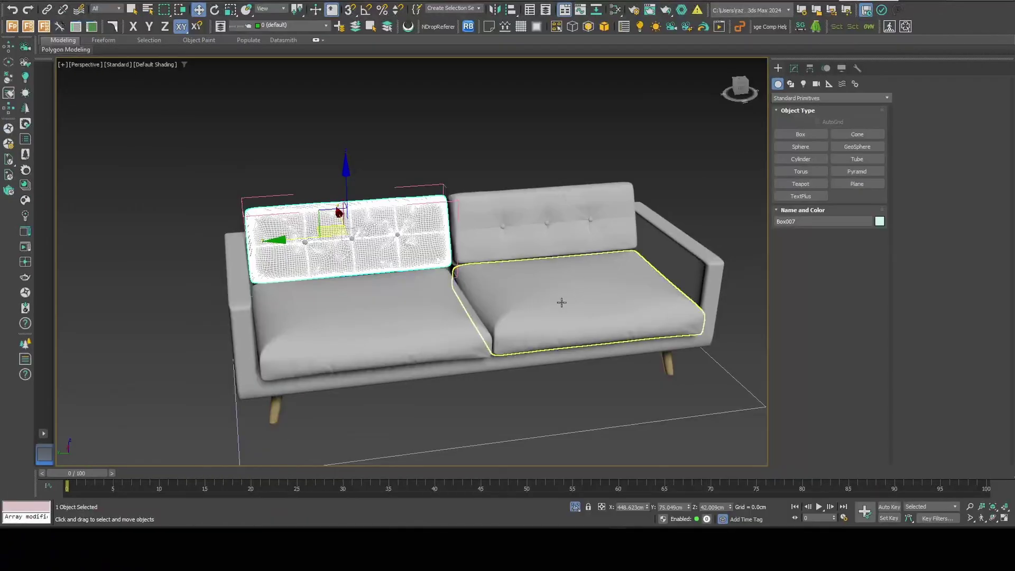
pyautogui.scroll(3, 508, 285)
pyautogui.scroll(-5, 360, 258)
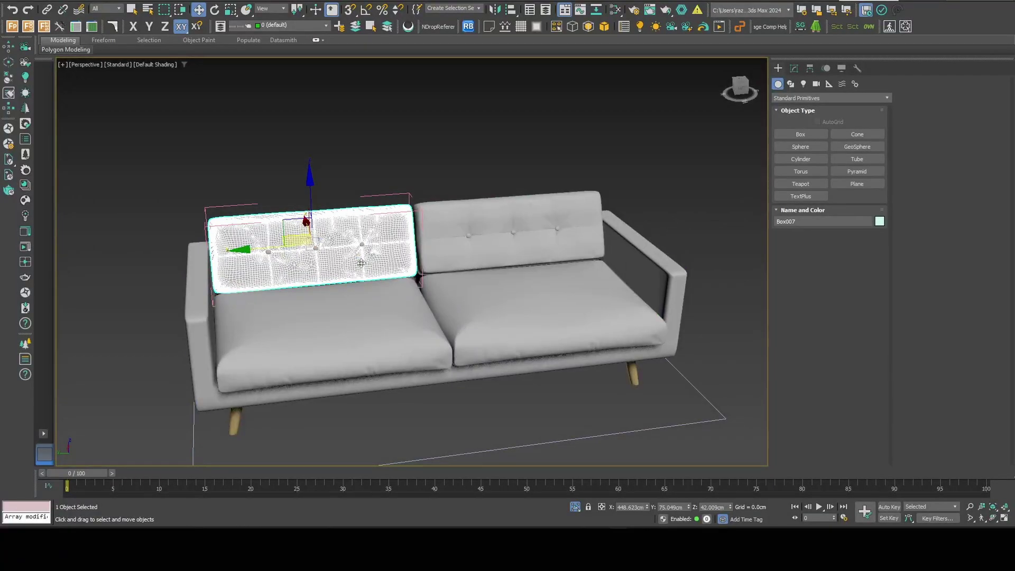
# - Show edged faces in the viewport and examine the mesh density of the sofa's cushions and body
pyautogui.press('F4')
pyautogui.keyDown('alt'); pyautogui.moveTo(600, 389); pyautogui.dragTo(530, 330, button='middle'); pyautogui.keyUp('alt')
pyautogui.scroll(2, 529, 330)
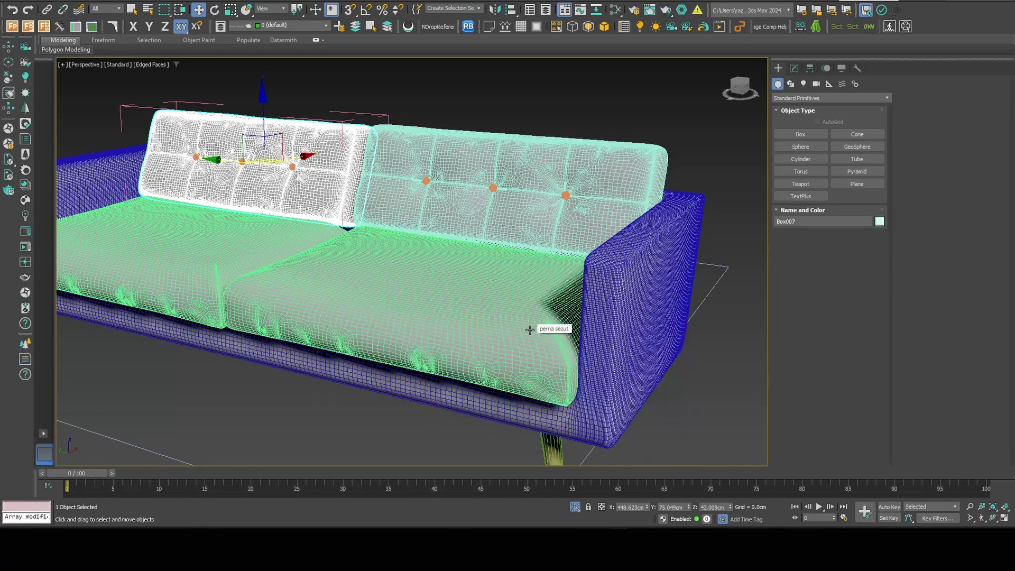
pyautogui.scroll(-5, 530, 330)
pyautogui.keyDown('alt'); pyautogui.moveTo(530, 330); pyautogui.dragTo(506, 347, button='middle'); pyautogui.keyUp('alt')
pyautogui.click(506, 347)
pyautogui.scroll(4, 529, 334)
pyautogui.click(580, 307)
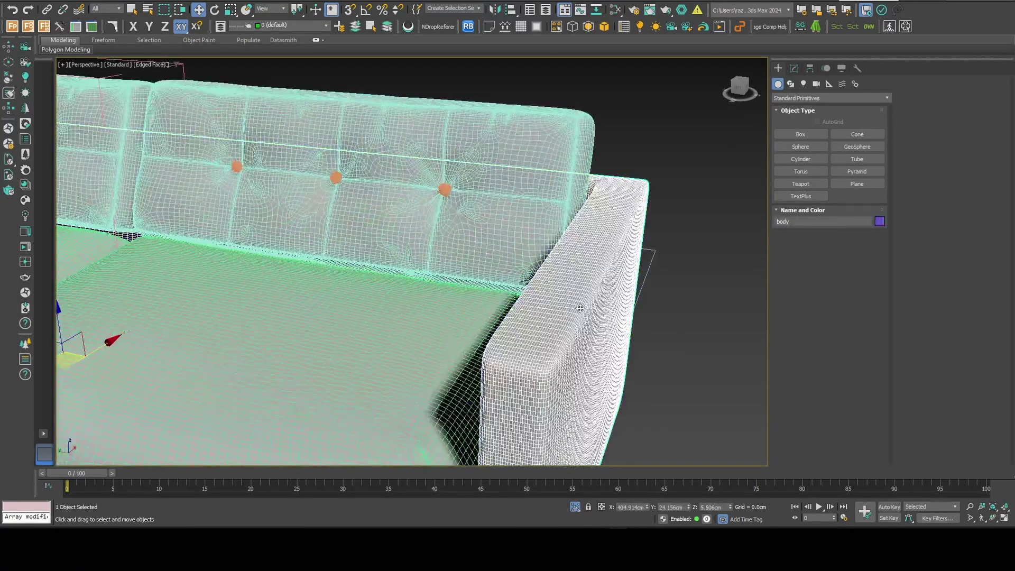
pyautogui.scroll(-4, 580, 308)
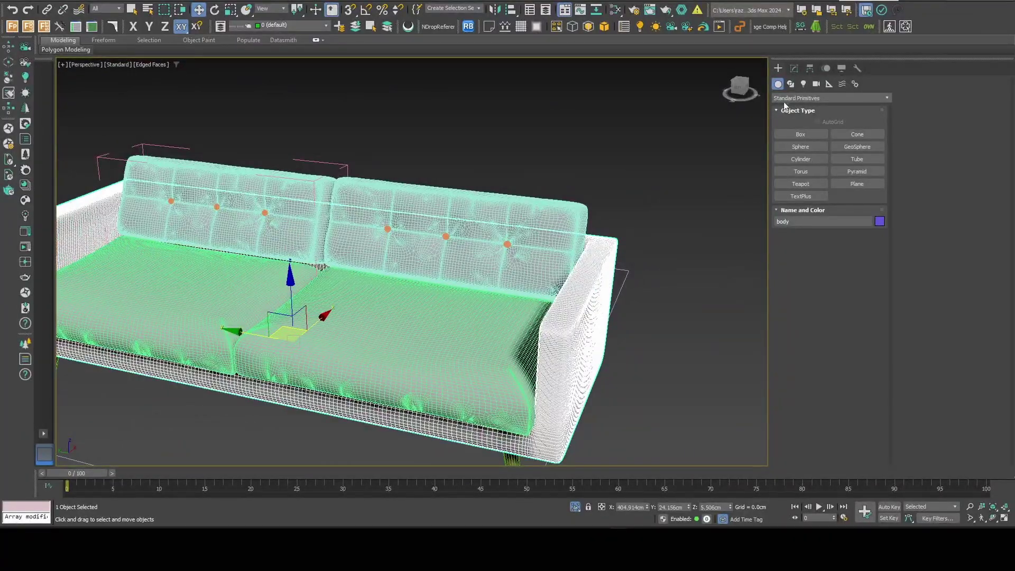
# - Turn off all modifiers in the sofa body's stack, from XForm down to the Edit Poly above the base Box
pyautogui.click(793, 68)
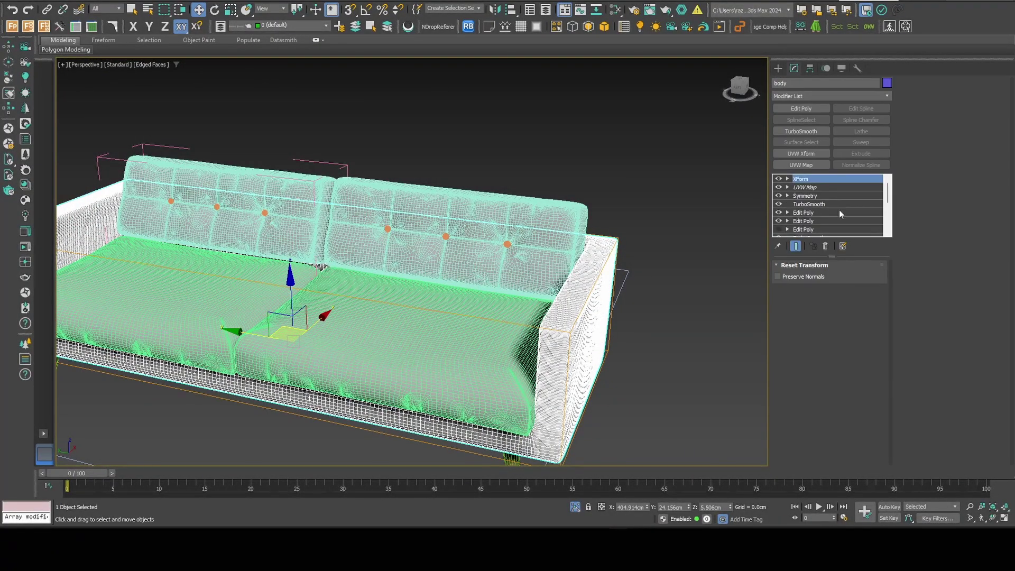
pyautogui.scroll(-3, 803, 231)
pyautogui.scroll(3, 802, 215)
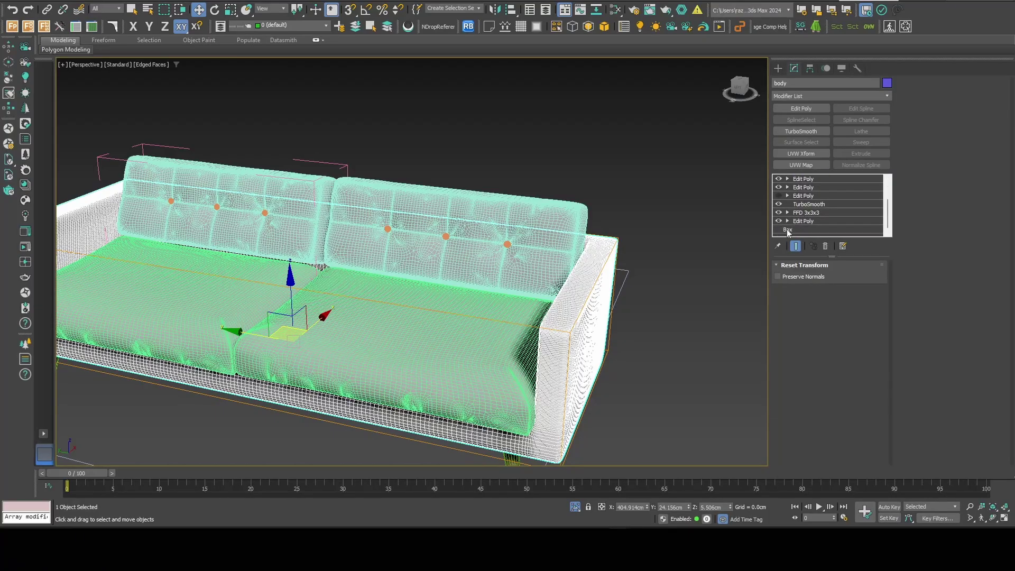
pyautogui.click(787, 227)
pyautogui.scroll(3, 808, 199)
pyautogui.keyDown('shift'); pyautogui.click(804, 181); pyautogui.keyUp('shift')
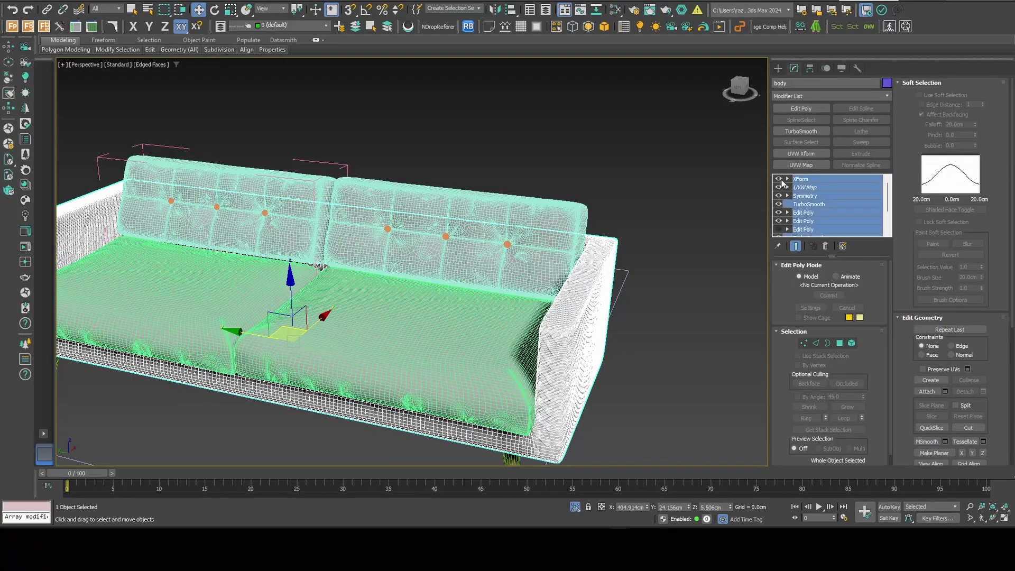
pyautogui.click(780, 180)
pyautogui.scroll(-6, 600, 275)
pyautogui.scroll(3, 600, 275)
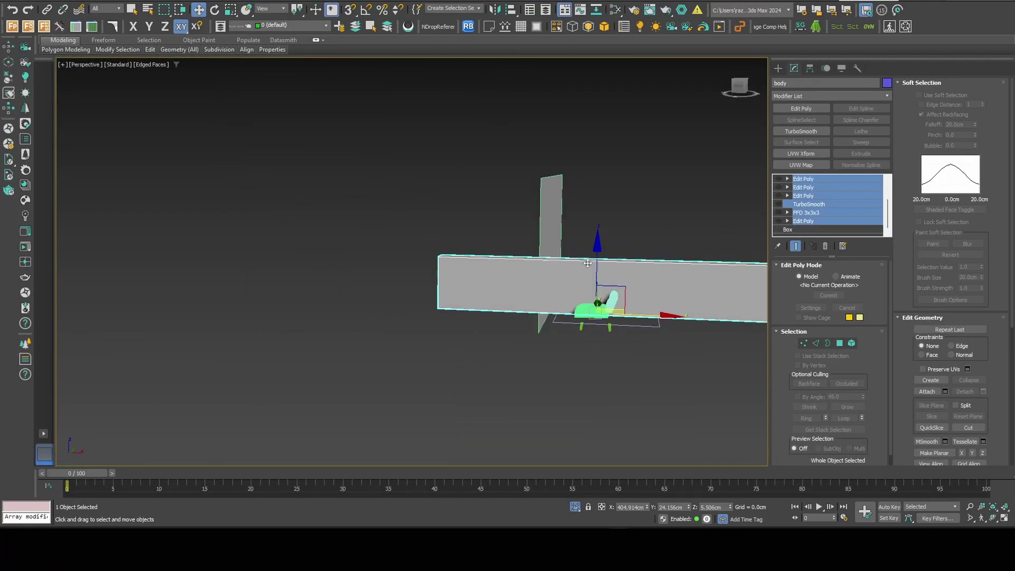
pyautogui.keyDown('alt'); pyautogui.moveTo(588, 262); pyautogui.dragTo(640, 332, button='middle'); pyautogui.keyUp('alt')
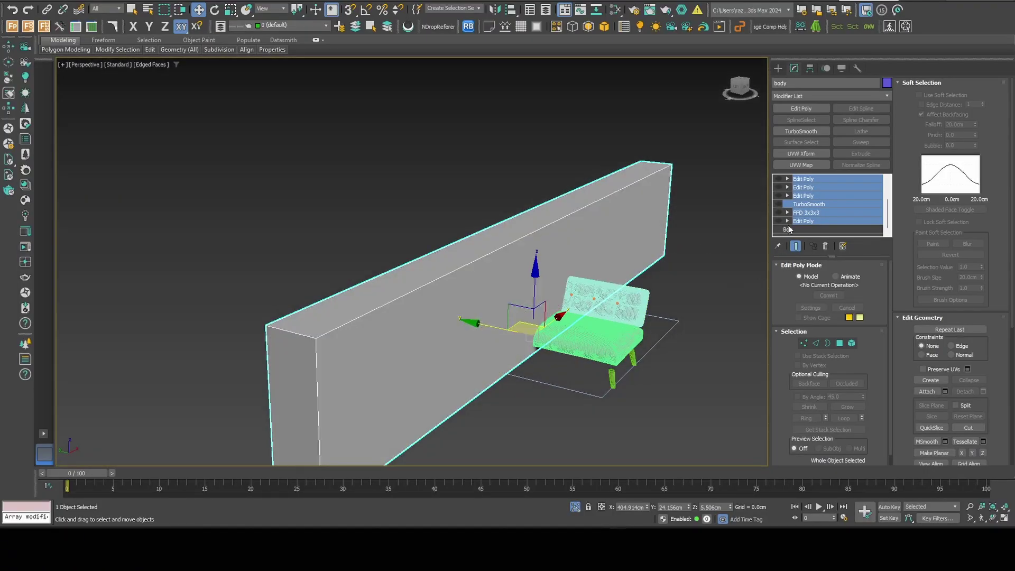
# - Turn the sofa body's modifiers back on one after another, starting from the lowest Edit Poly above the Box
pyautogui.click(779, 221)
pyautogui.click(778, 213)
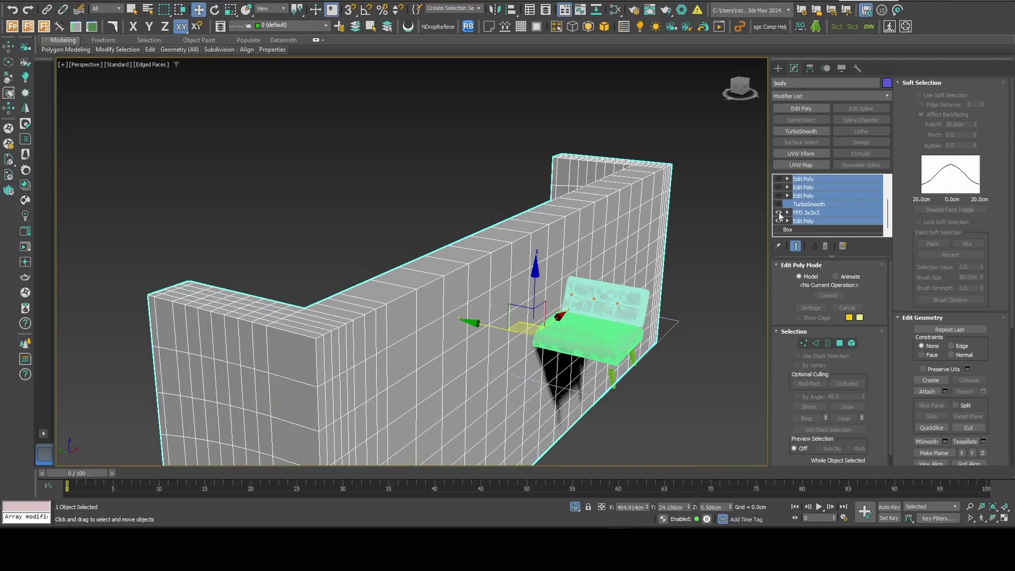
pyautogui.click(778, 204)
pyautogui.click(778, 196)
pyautogui.click(778, 187)
pyautogui.click(778, 178)
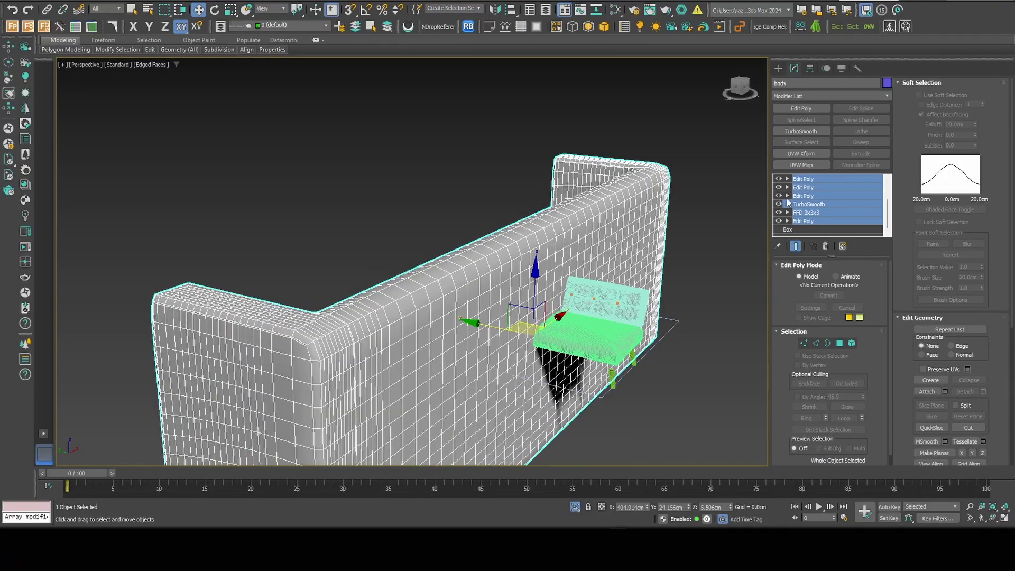
pyautogui.click(634, 235)
# - Collapse the sofa body's entire modifier stack
pyautogui.click(650, 307)
pyautogui.scroll(5, 650, 307)
pyautogui.moveTo(651, 306)
pyautogui.keyDown('alt'); pyautogui.mouseDown(button='middle')
pyautogui.moveTo(671, 283)
pyautogui.moveTo(662, 307)
pyautogui.mouseUp(button='middle'); pyautogui.keyUp('alt')
pyautogui.rightClick(805, 179)
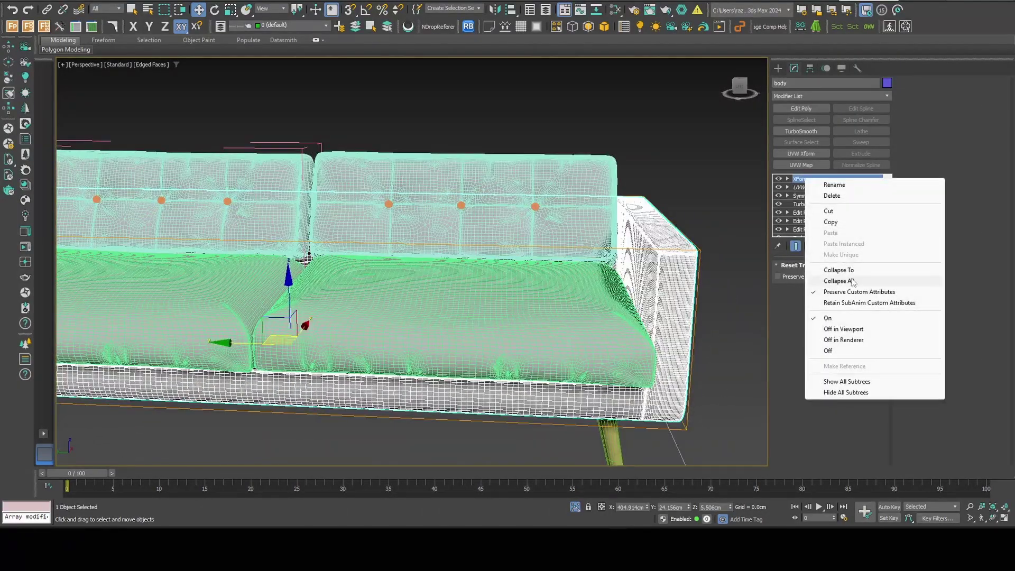
pyautogui.click(839, 281)
pyautogui.click(674, 176)
pyautogui.scroll(5, 682, 279)
pyautogui.scroll(-5, 677, 279)
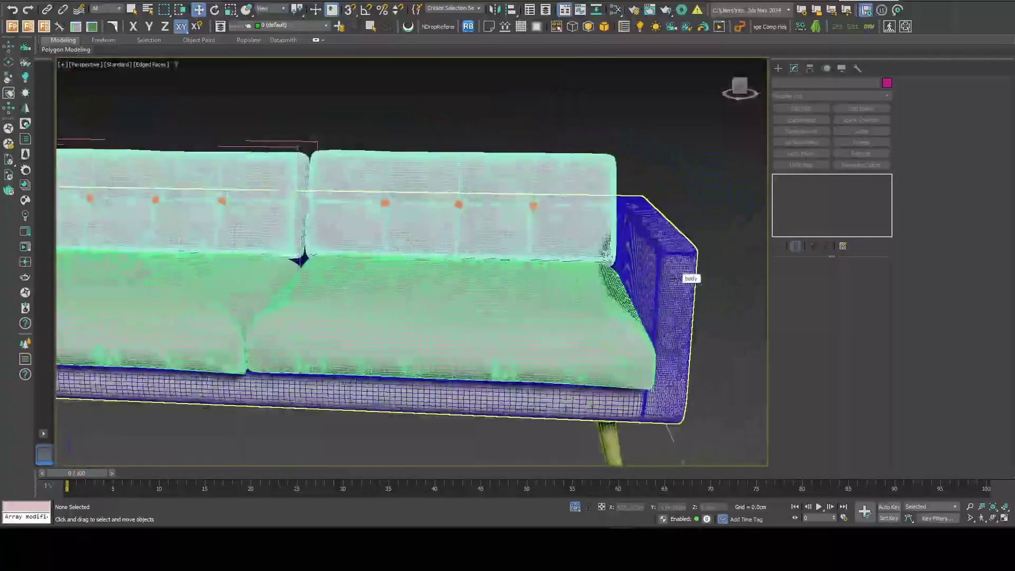
# - Isolate the sofa body and show the polygon and vertex statistics in the viewport
pyautogui.click(676, 274)
pyautogui.press('F3')
pyautogui.press('F3')
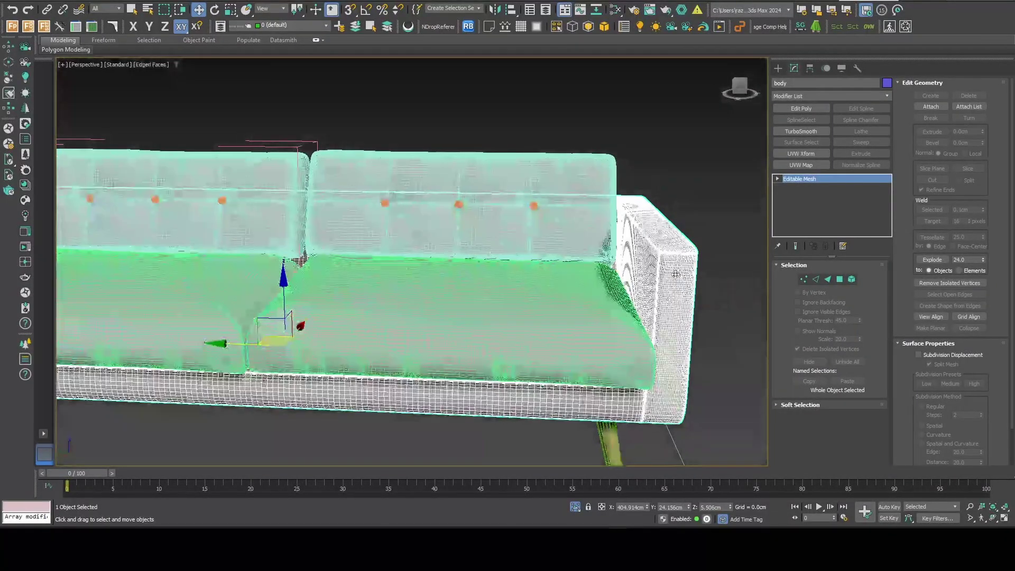
pyautogui.hotkey('alt', 'q')
pyautogui.press('F3')
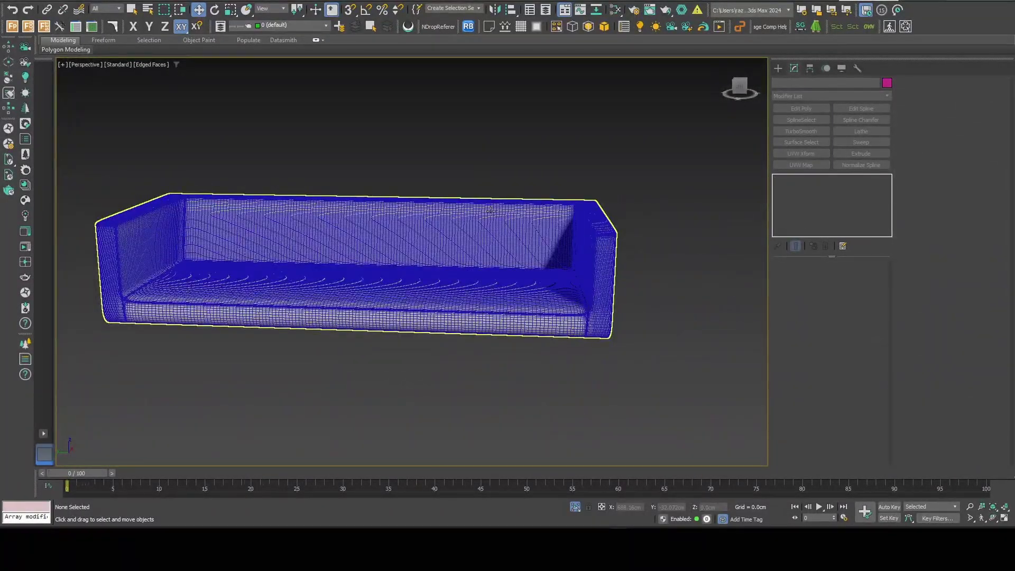
pyautogui.press('7')
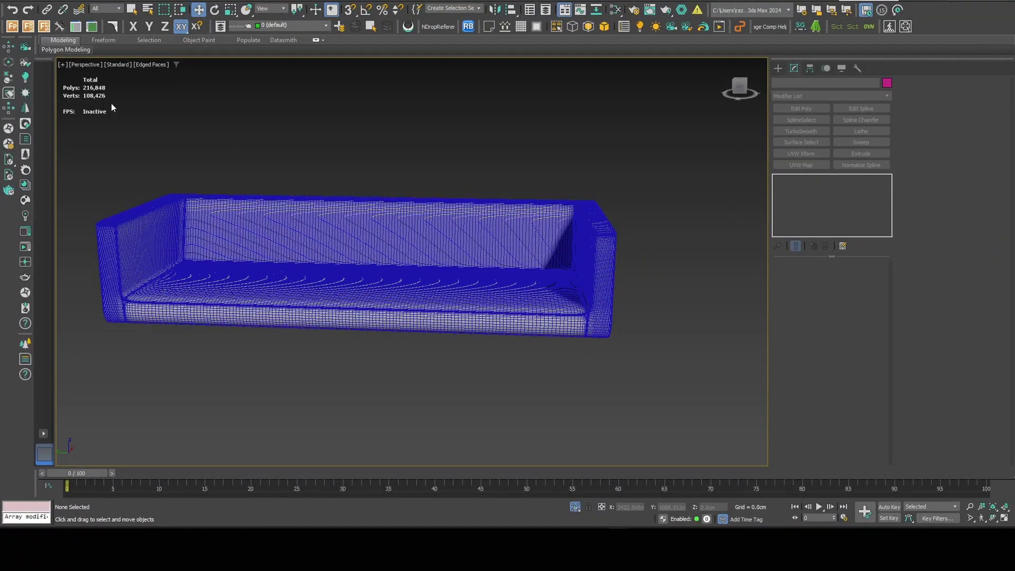
# - Add a ProOptimizer modifier to the sofa body, keeping material boundaries, textures, UV boundaries and normals, and calculate it
pyautogui.click(341, 204)
pyautogui.keyDown('alt'); pyautogui.moveTo(341, 205); pyautogui.dragTo(333, 232, button='middle'); pyautogui.keyUp('alt')
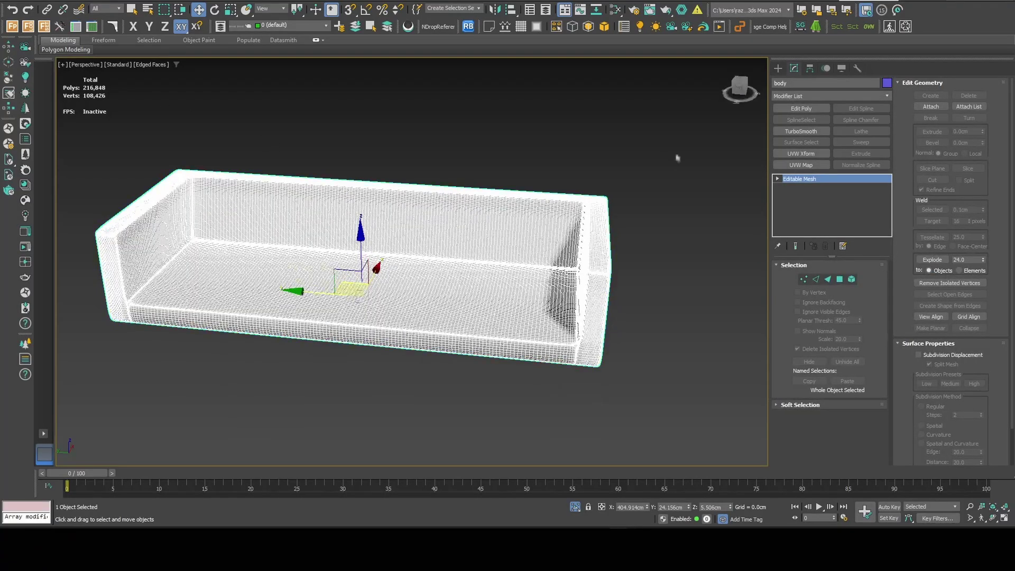
pyautogui.click(801, 97)
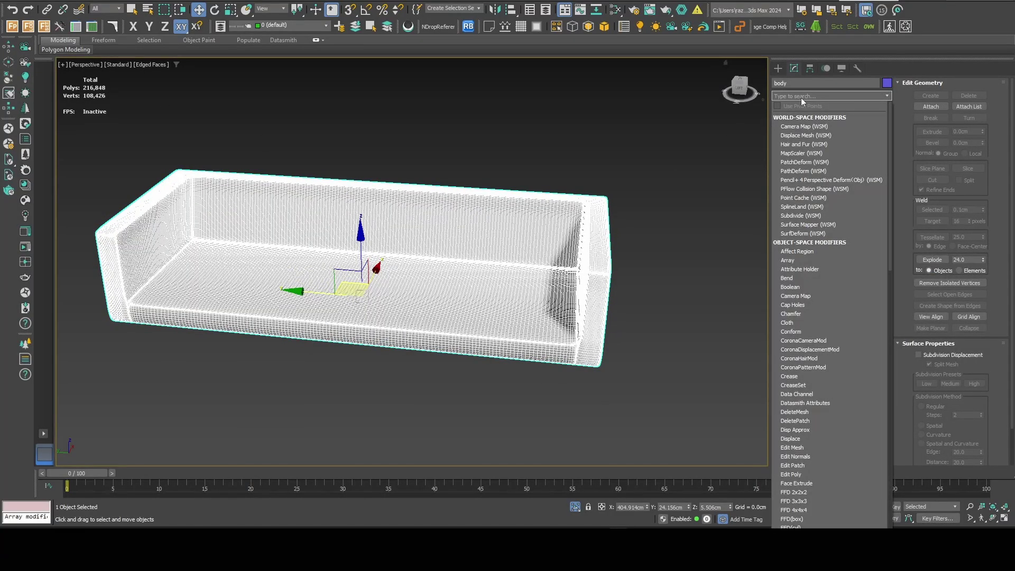
pyautogui.write('pr')
pyautogui.press('Down')
pyautogui.press('Return')
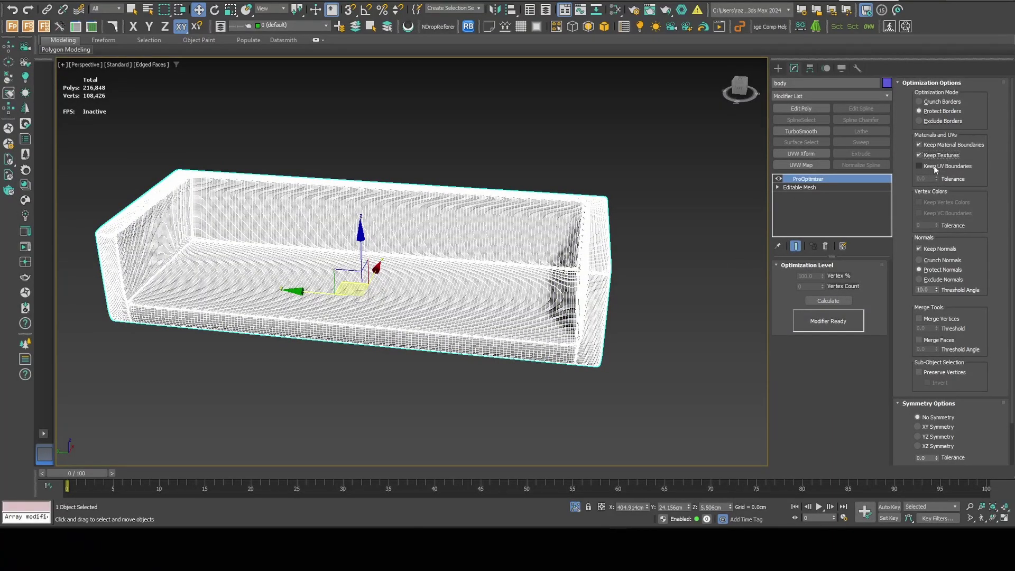
pyautogui.click(828, 302)
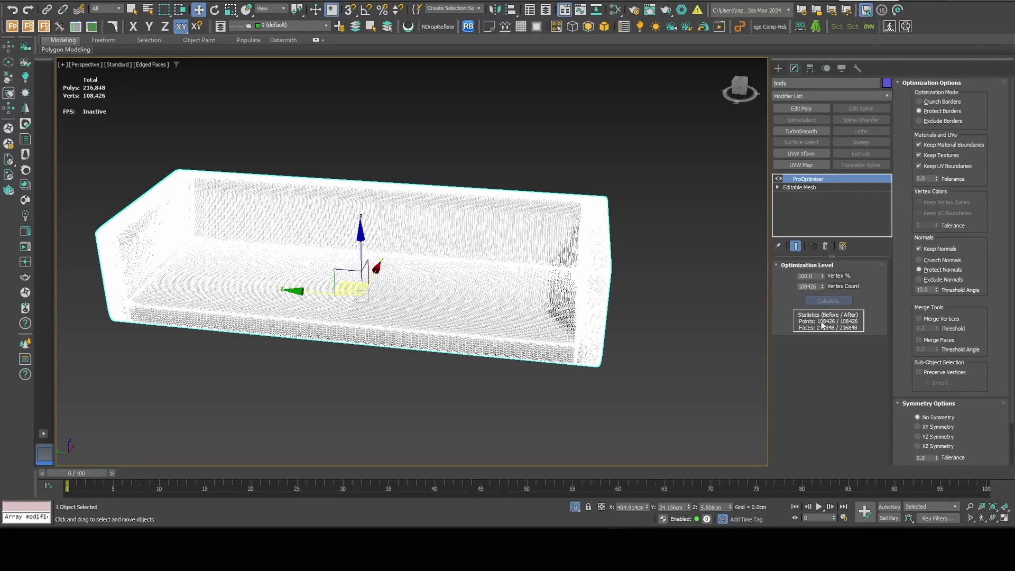
# - Set the ProOptimizer vertex percentage to 20 and view the whole sofa body's reduced mesh
pyautogui.scroll(6, 543, 261)
pyautogui.scroll(-4, 544, 261)
pyautogui.scroll(8, 639, 290)
pyautogui.scroll(-5, 588, 226)
pyautogui.scroll(2, 588, 226)
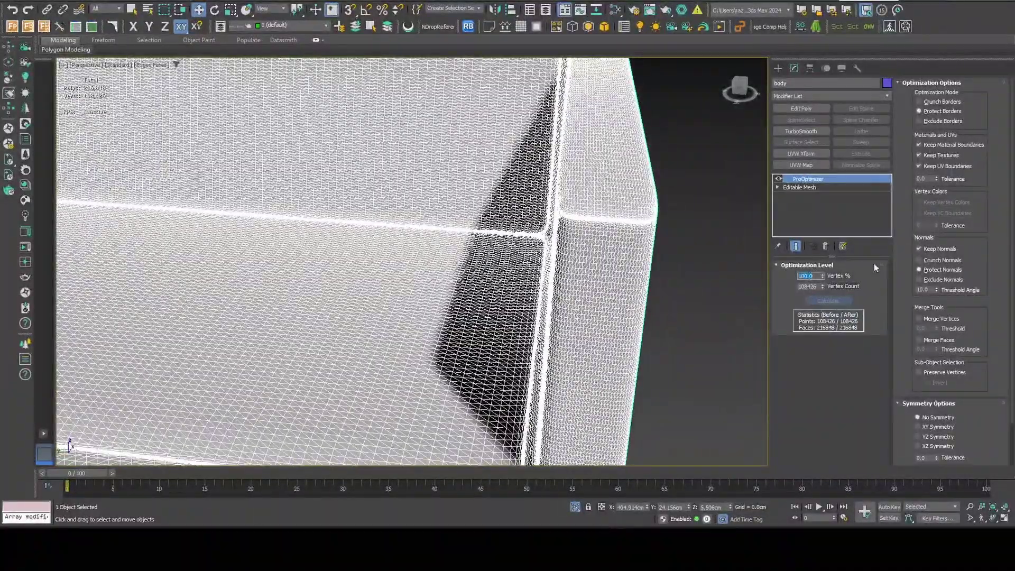
pyautogui.write('20')
pyautogui.press('Return')
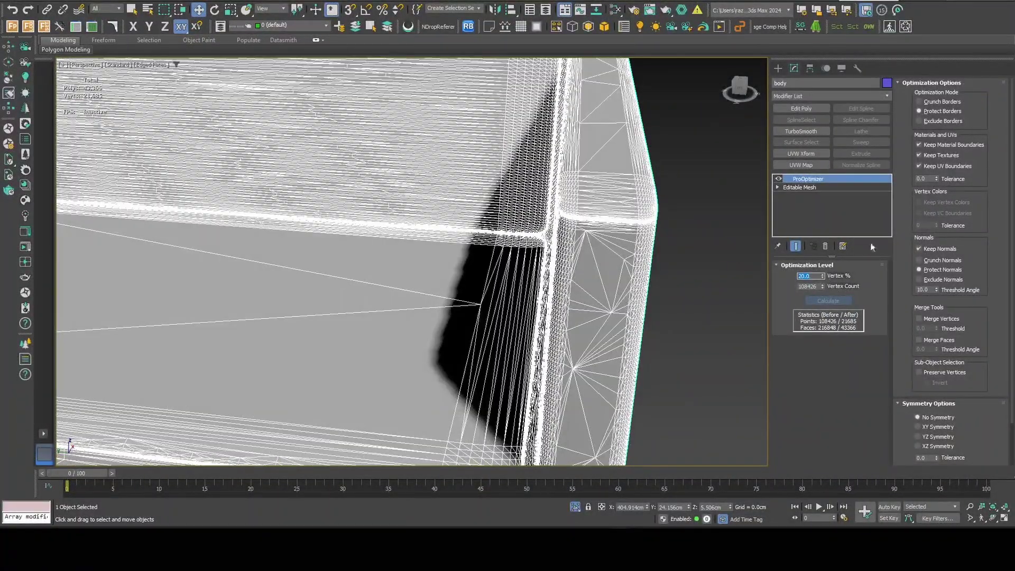
pyautogui.click(690, 211)
pyautogui.scroll(-8, 690, 211)
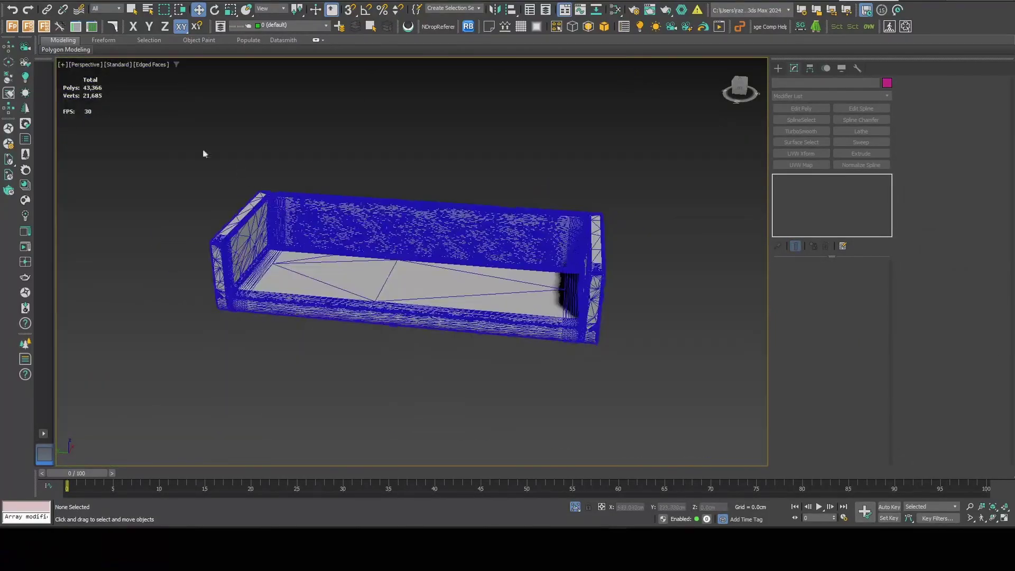
# - Turn off the edged-faces display and set the sofa body's ProOptimizer vertex percentage to 10
pyautogui.click(560, 233)
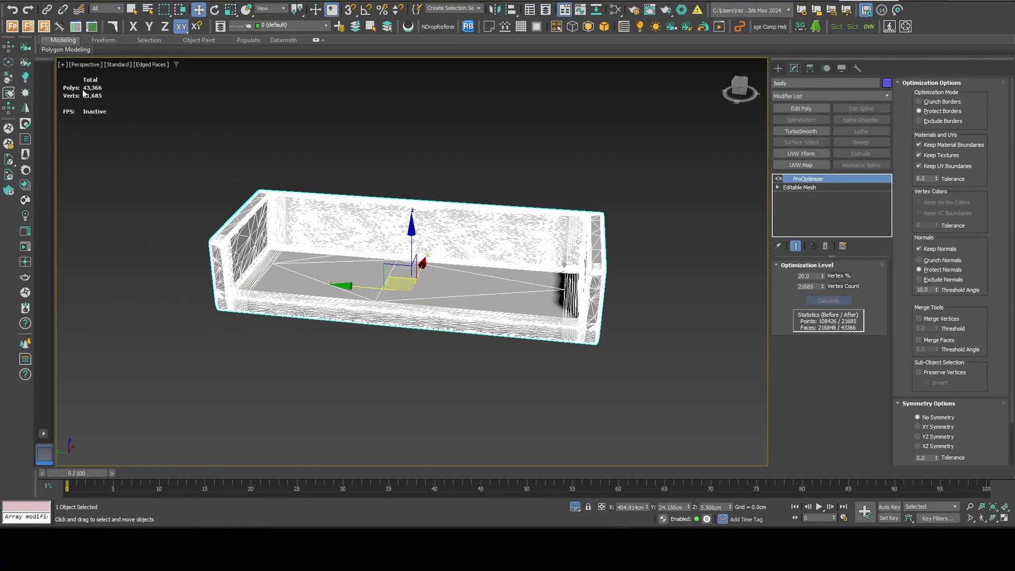
pyautogui.scroll(8, 309, 218)
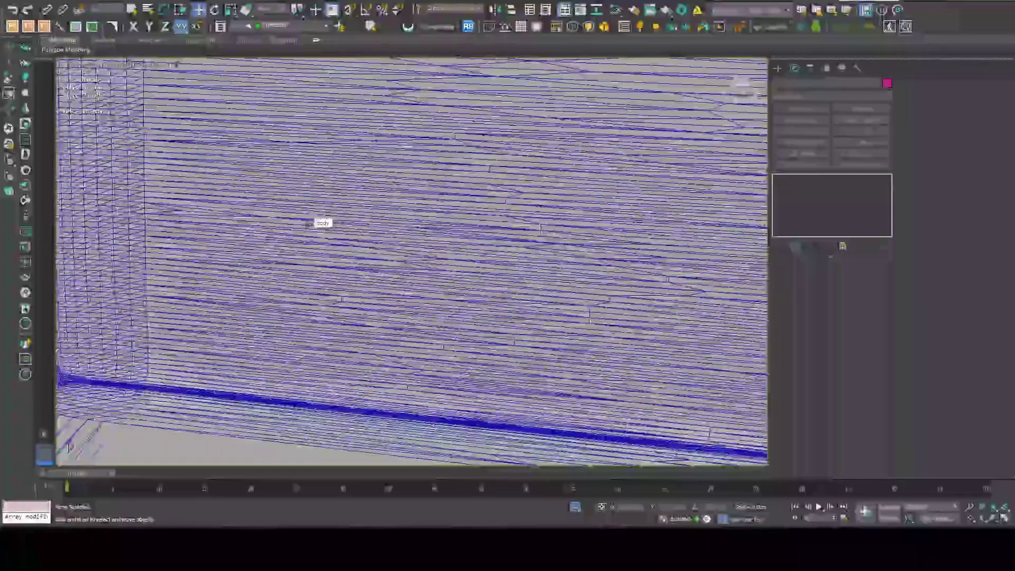
pyautogui.scroll(-4, 308, 218)
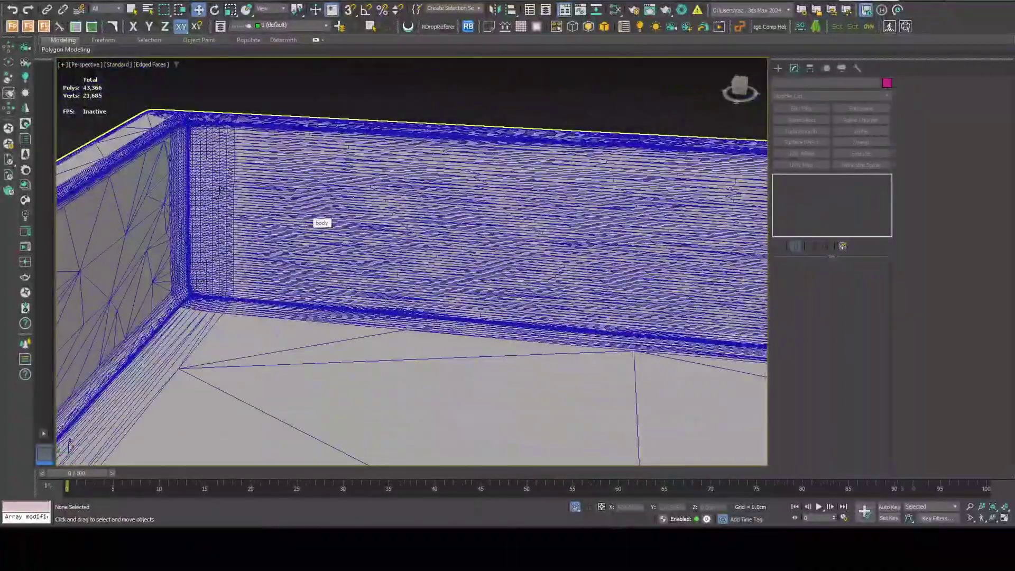
pyautogui.scroll(-6, 316, 216)
pyautogui.press('F4')
pyautogui.scroll(6, 317, 239)
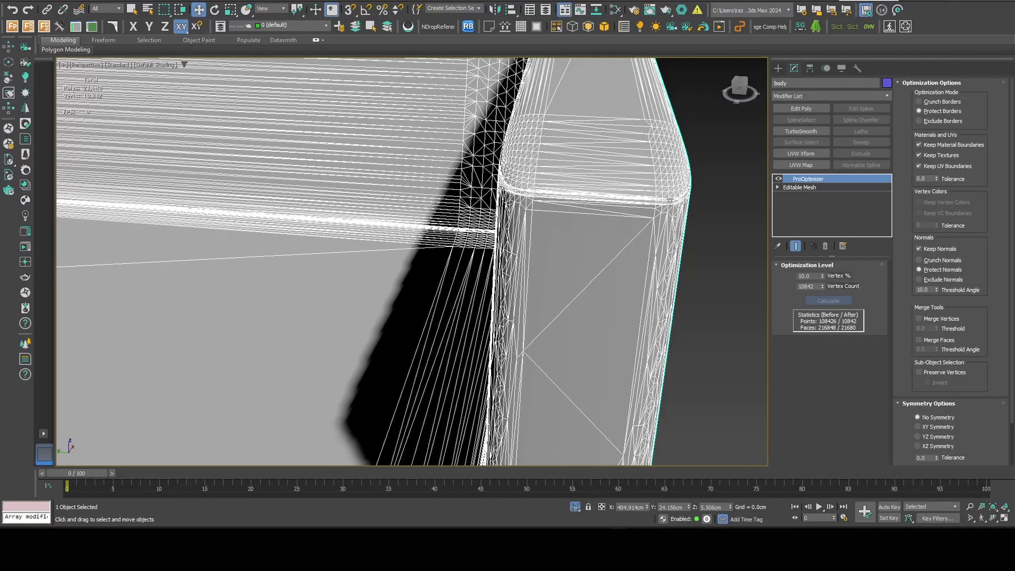
pyautogui.scroll(5, 670, 202)
pyautogui.scroll(-10, 680, 198)
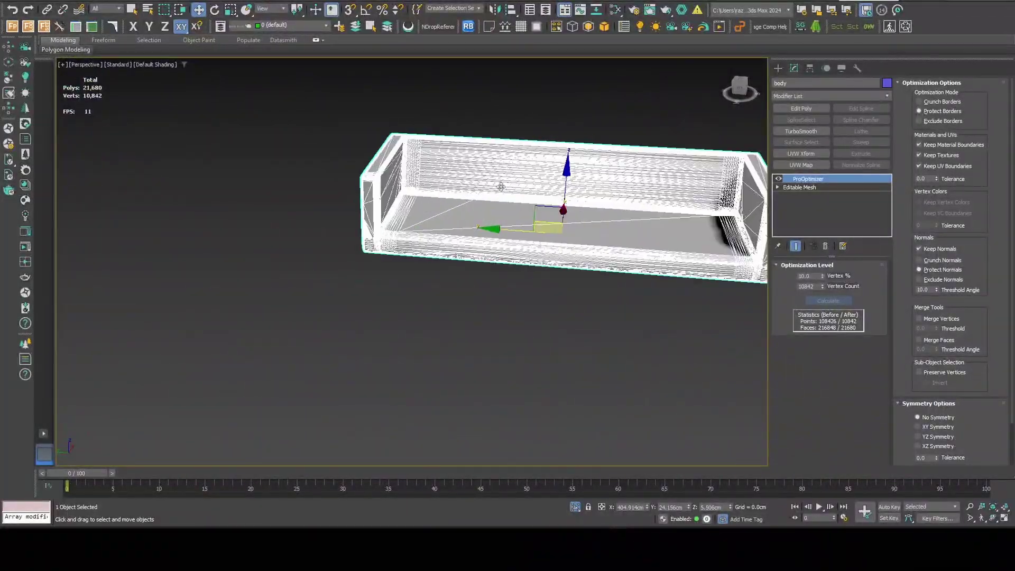
# - Collapse all modifiers on the sofa body so the optimized result becomes its base mesh
pyautogui.scroll(5, 501, 186)
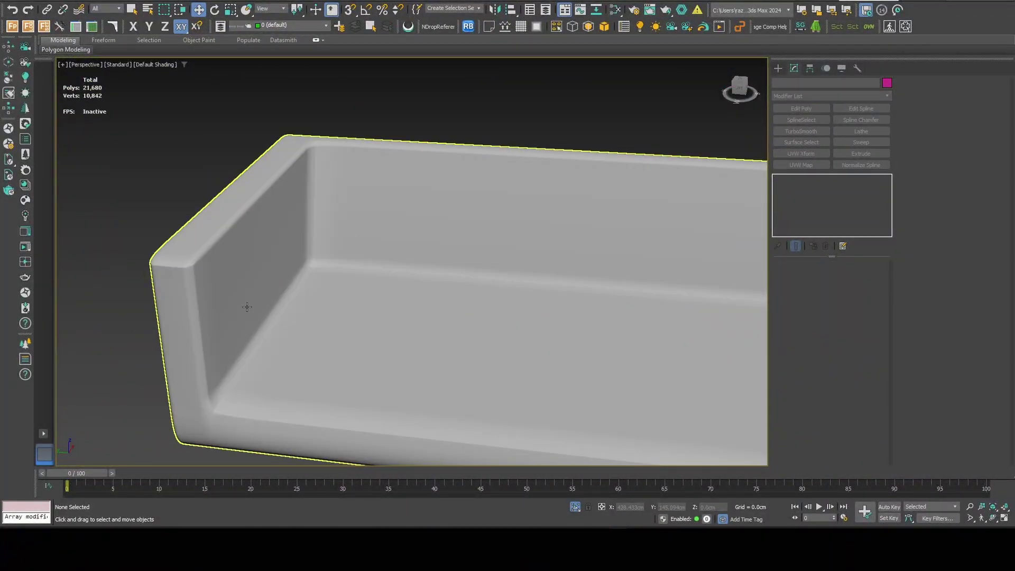
pyautogui.click(247, 307)
pyautogui.rightClick(823, 179)
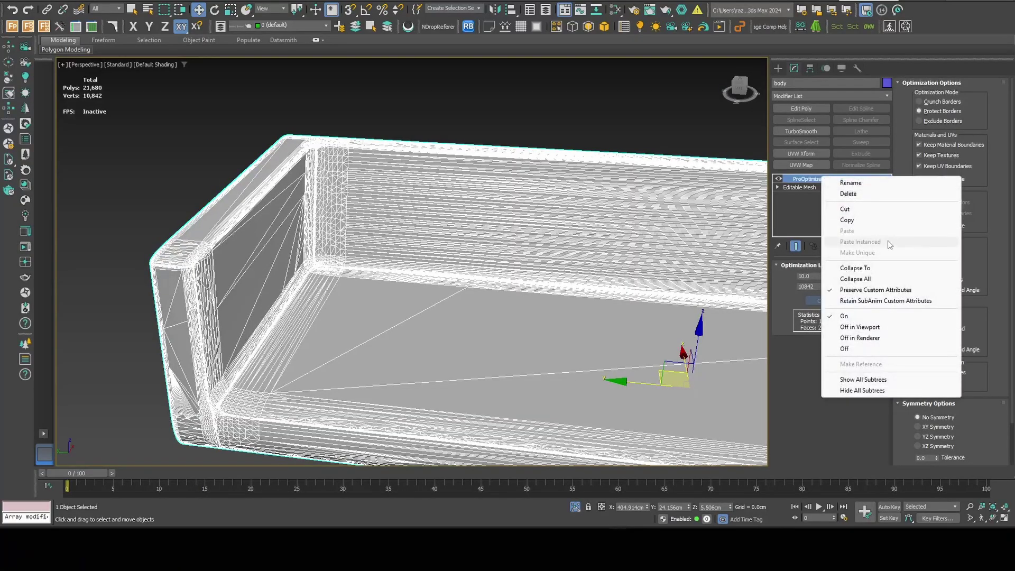
pyautogui.click(855, 279)
# - Add a Quadify Mesh modifier to the sofa body and inspect the resulting mesh
pyautogui.click(831, 96)
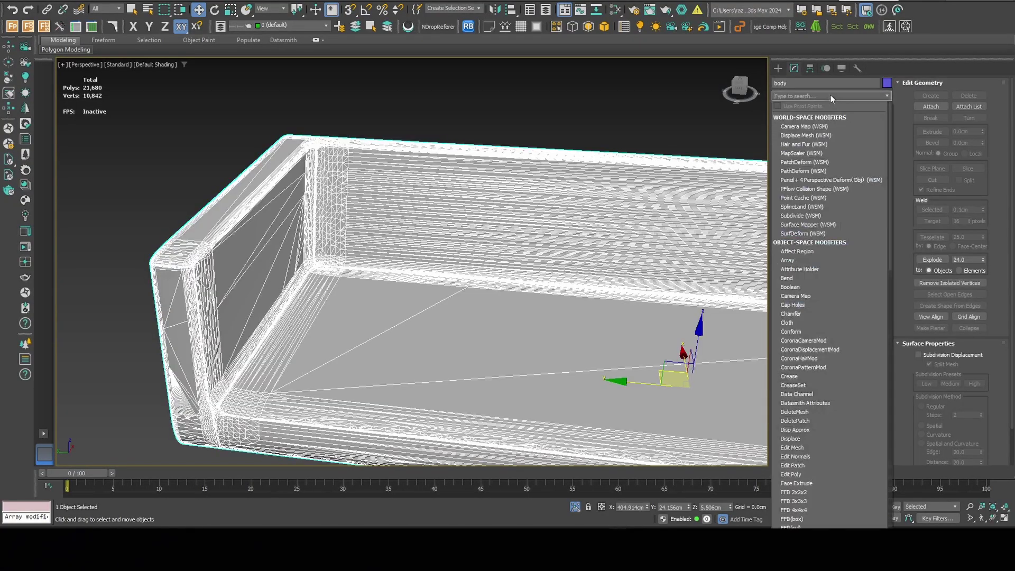
pyautogui.write('qu')
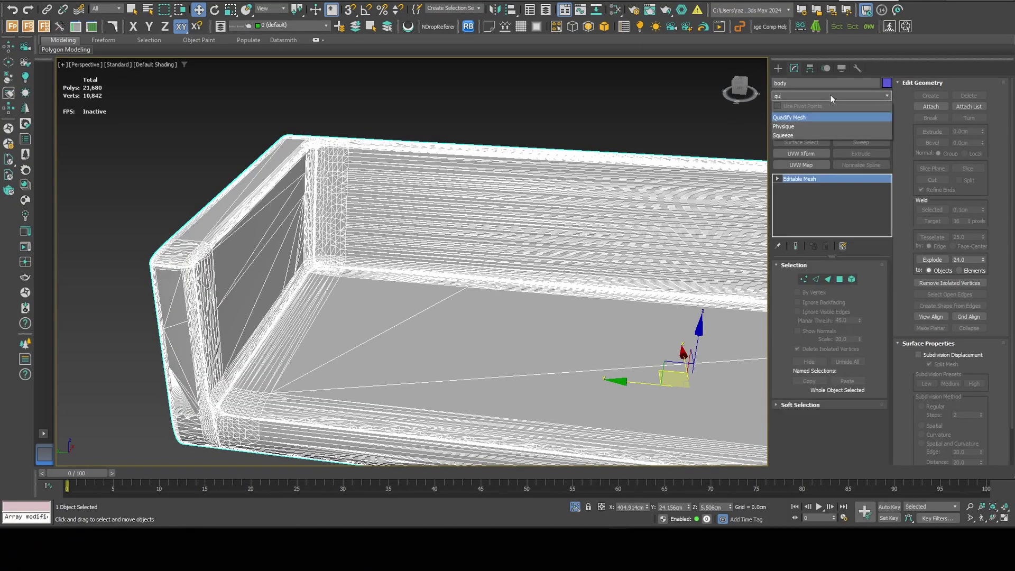
pyautogui.press('Return')
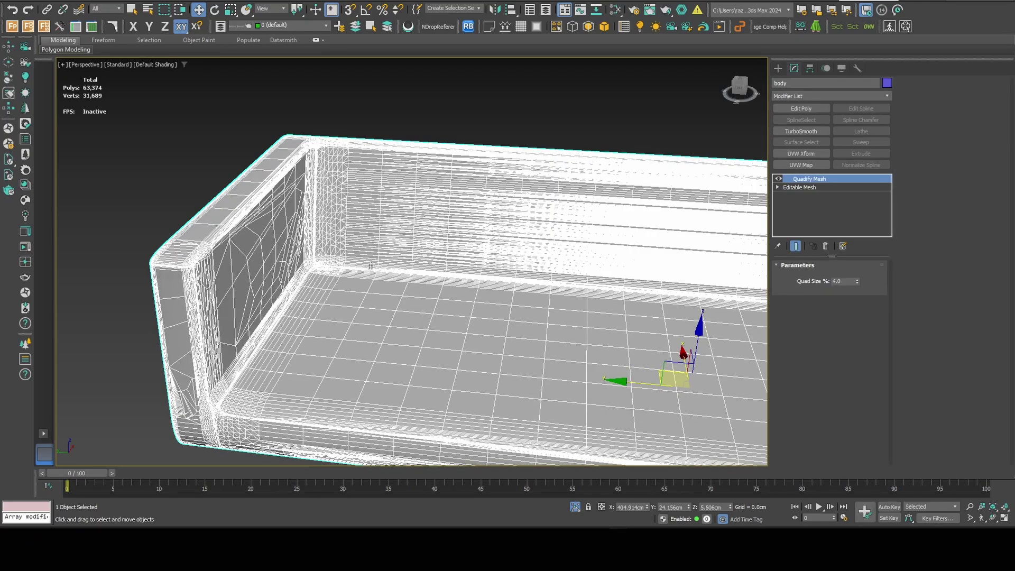
pyautogui.keyDown('alt'); pyautogui.moveTo(388, 200); pyautogui.dragTo(365, 216, button='middle'); pyautogui.keyUp('alt')
pyautogui.scroll(5, 366, 216)
pyautogui.scroll(-10, 321, 152)
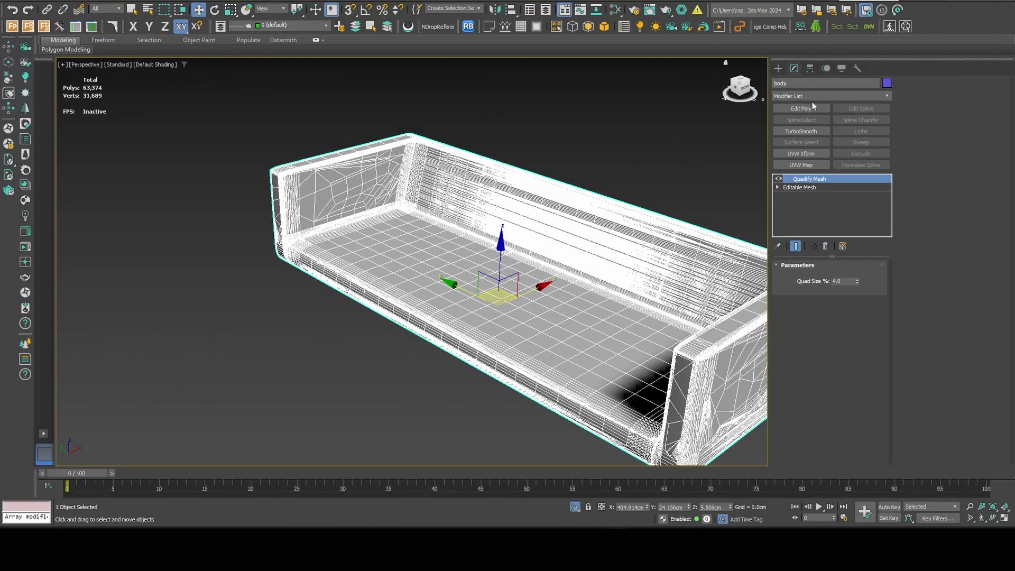
# - Add a Retopology modifier to the sofa body, compute it with a face count of 15000, and inspect the armrest mesh
pyautogui.click(816, 96)
pyautogui.write('re')
pyautogui.press('Down')
pyautogui.press('Return')
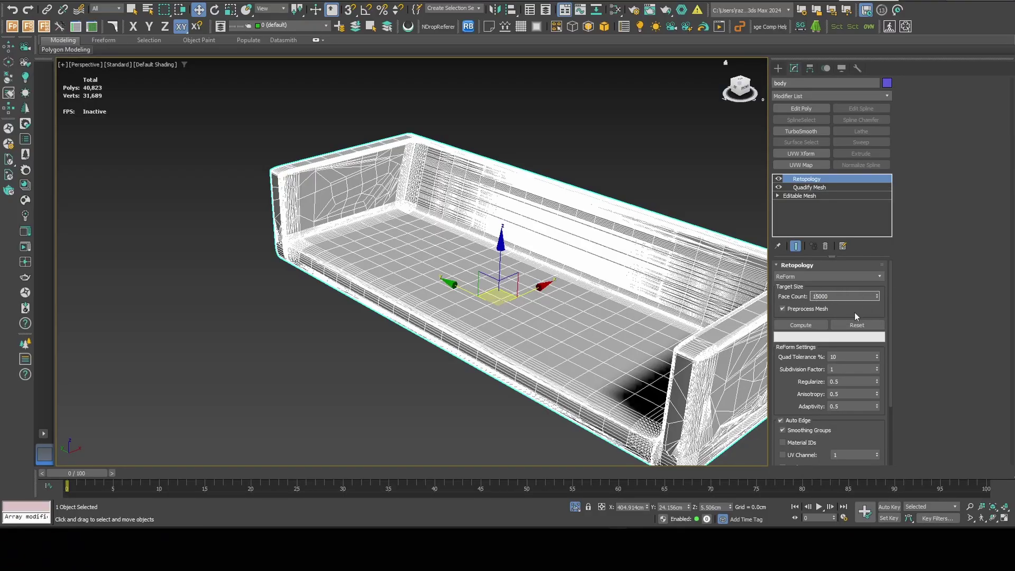
pyautogui.click(810, 326)
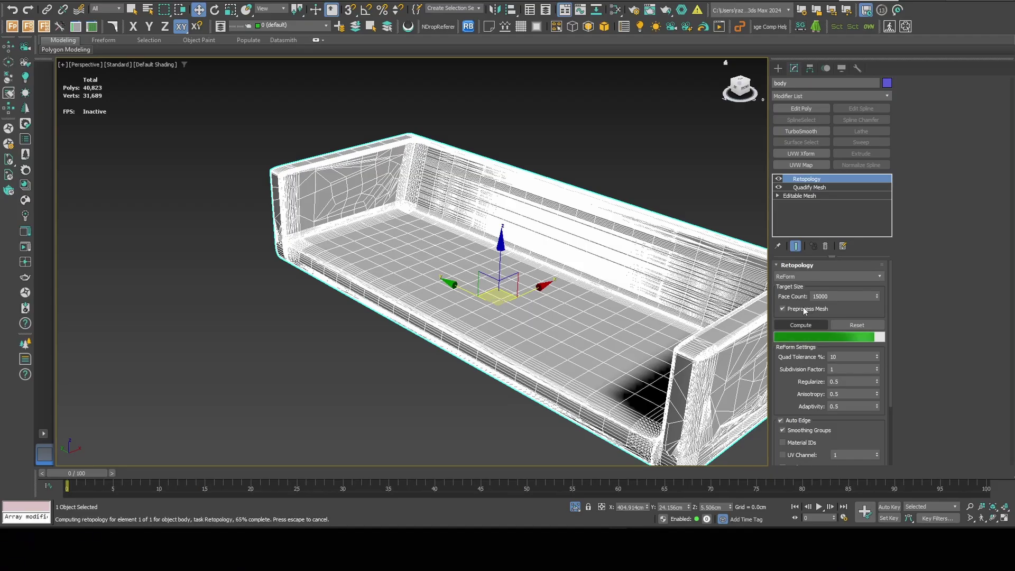
pyautogui.click(667, 174)
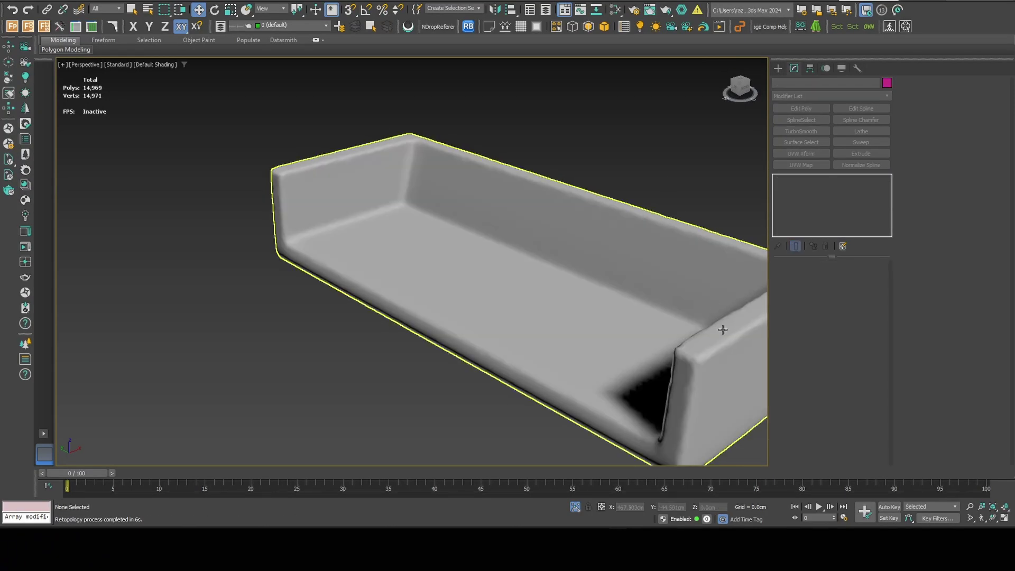
pyautogui.moveTo(723, 331); pyautogui.dragTo(592, 274, button='middle')
pyautogui.scroll(5, 570, 284)
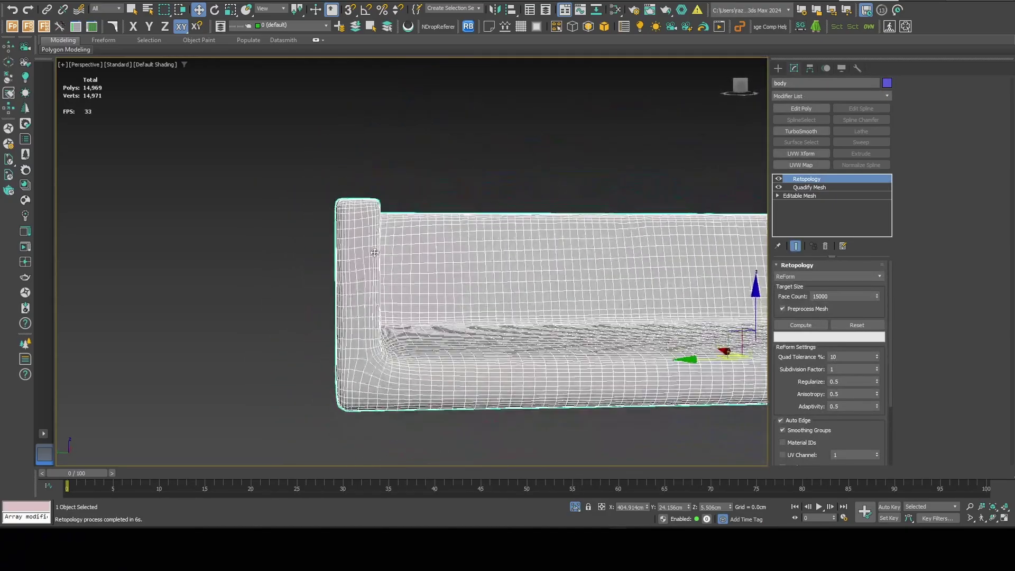
pyautogui.scroll(3, 351, 263)
pyautogui.scroll(3, 344, 259)
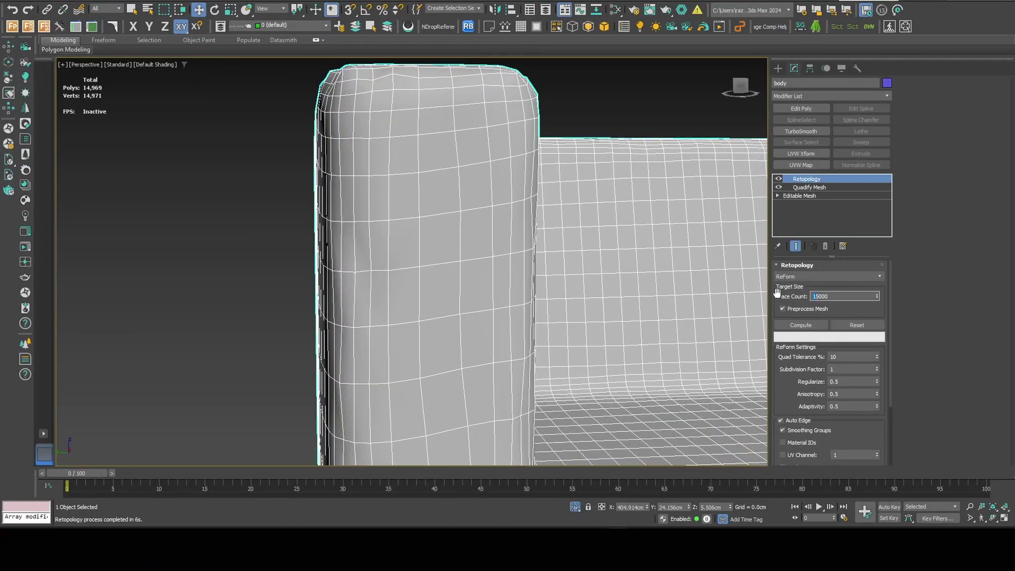
# - Set the sofa body's Retopology face count to 25000, recompute it and check both armrests
pyautogui.click(800, 325)
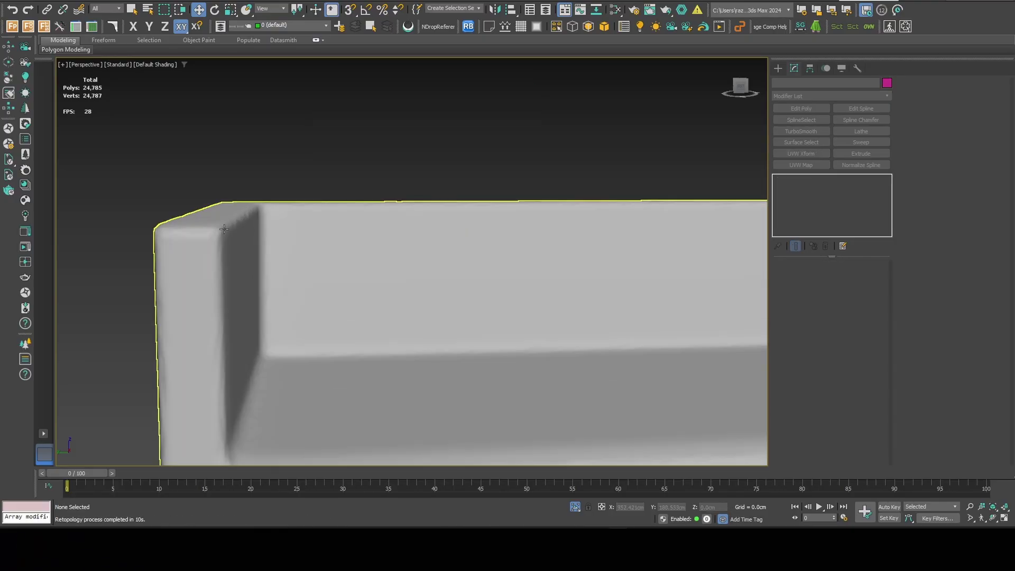
pyautogui.scroll(3, 262, 263)
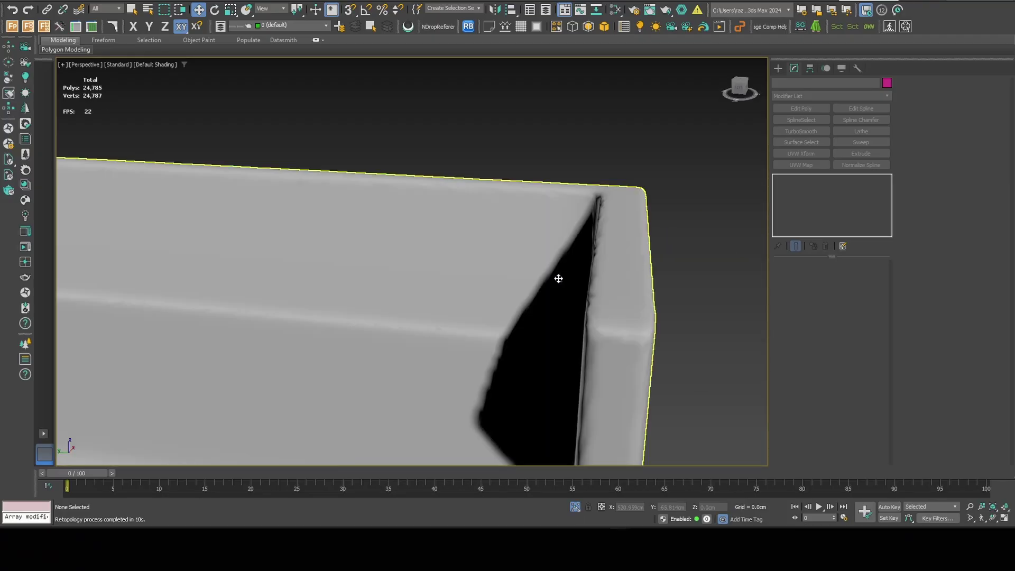
pyautogui.click(557, 276)
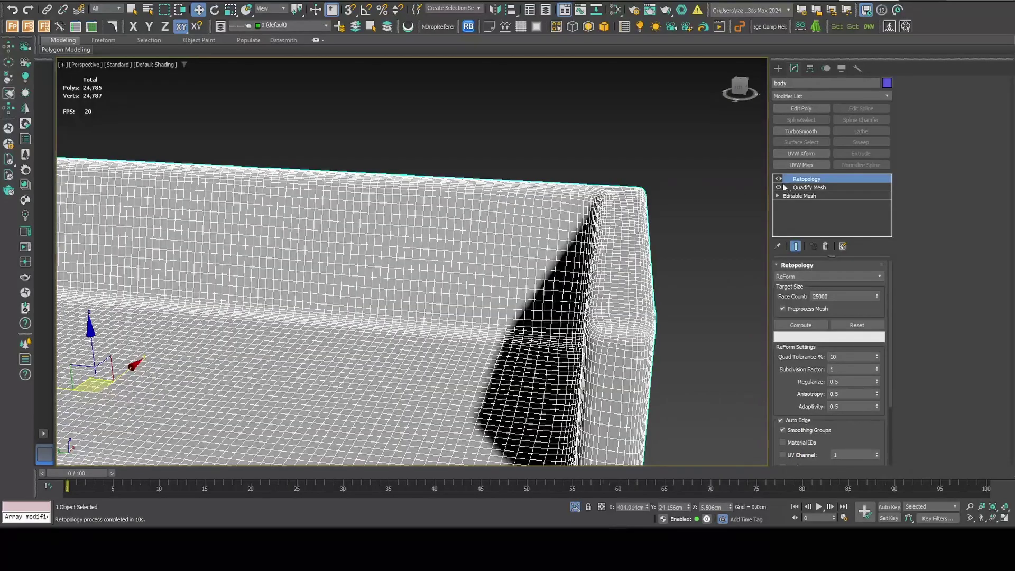
# - Remove the Retopology and Quadify Mesh modifiers from the sofa body and view the whole body
pyautogui.rightClick(807, 189)
pyautogui.click(612, 145)
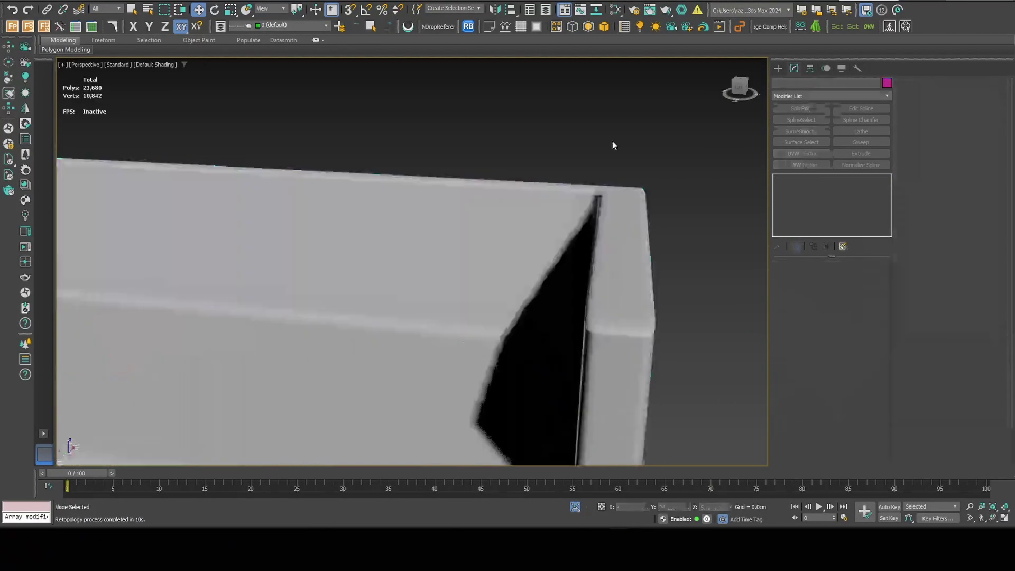
pyautogui.press('F3')
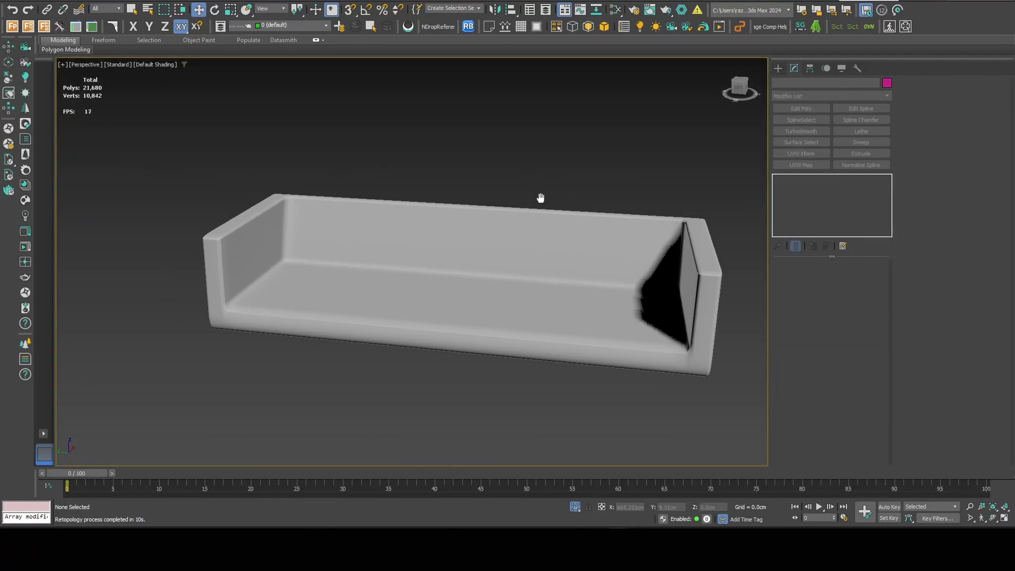
# - Bring back the hidden sofa parts and isolate one tufted back cushion
pyautogui.rightClick(570, 147)
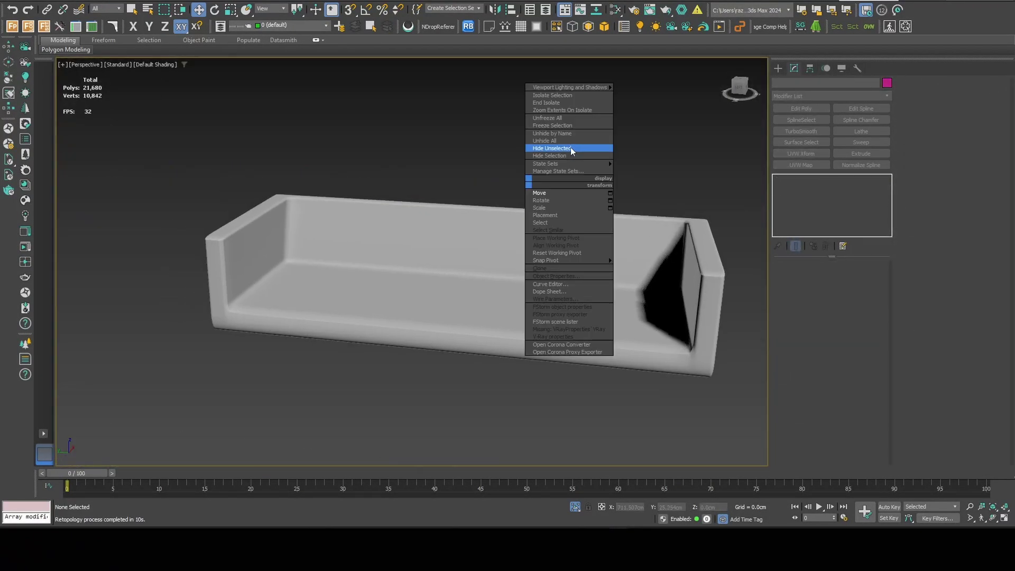
pyautogui.click(570, 147)
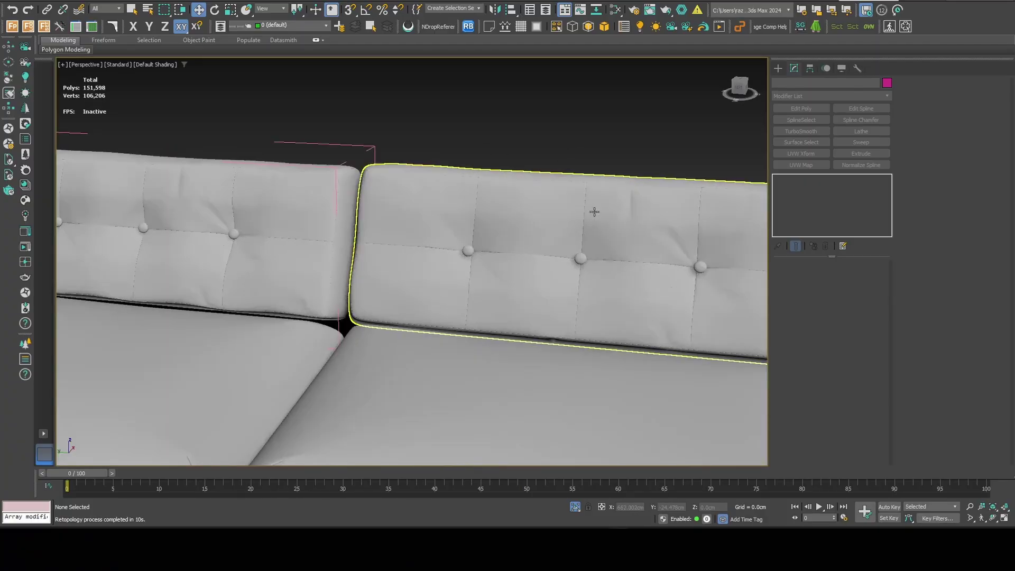
pyautogui.click(592, 211)
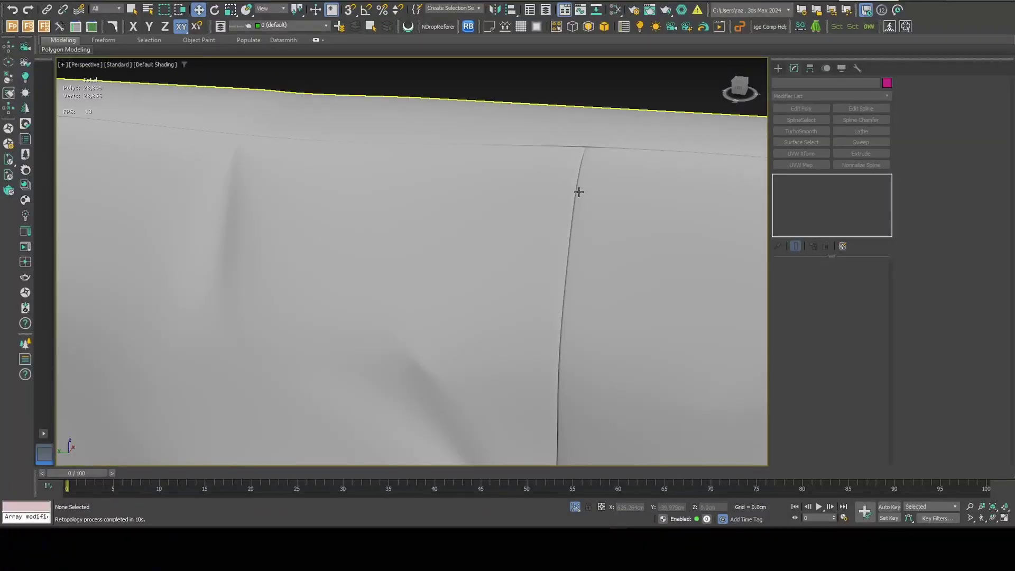
# - Examine the back cushion's mesh density along its seams and folds in shaded, edged-faces and wireframe display
pyautogui.scroll(2, 579, 192)
pyautogui.keyDown('alt'); pyautogui.moveTo(576, 176); pyautogui.dragTo(569, 193, button='middle'); pyautogui.keyUp('alt')
pyautogui.press('F3')
pyautogui.press('F3')
pyautogui.press('F4')
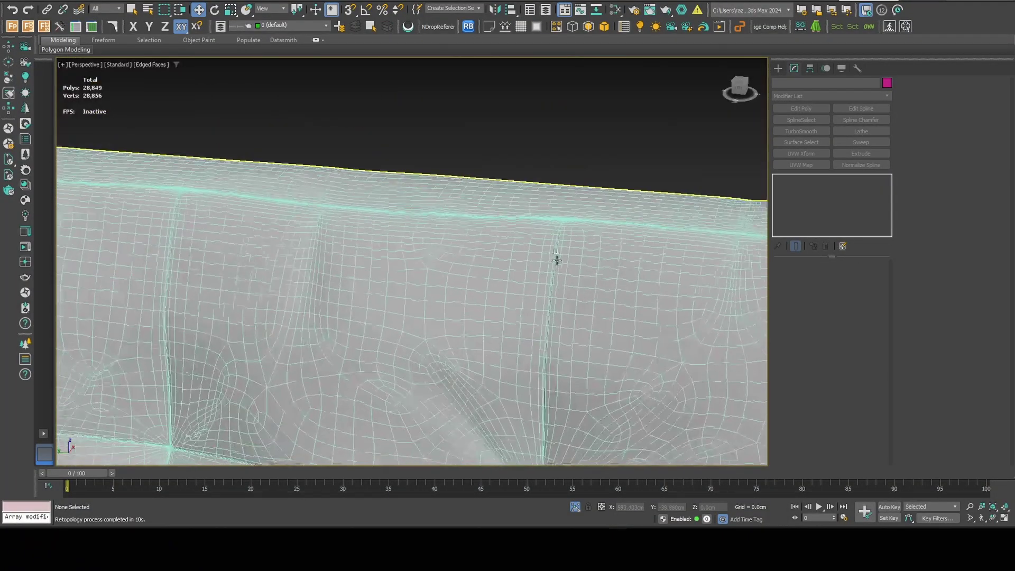
pyautogui.press('F3')
pyautogui.press('F3')
pyautogui.press('F4')
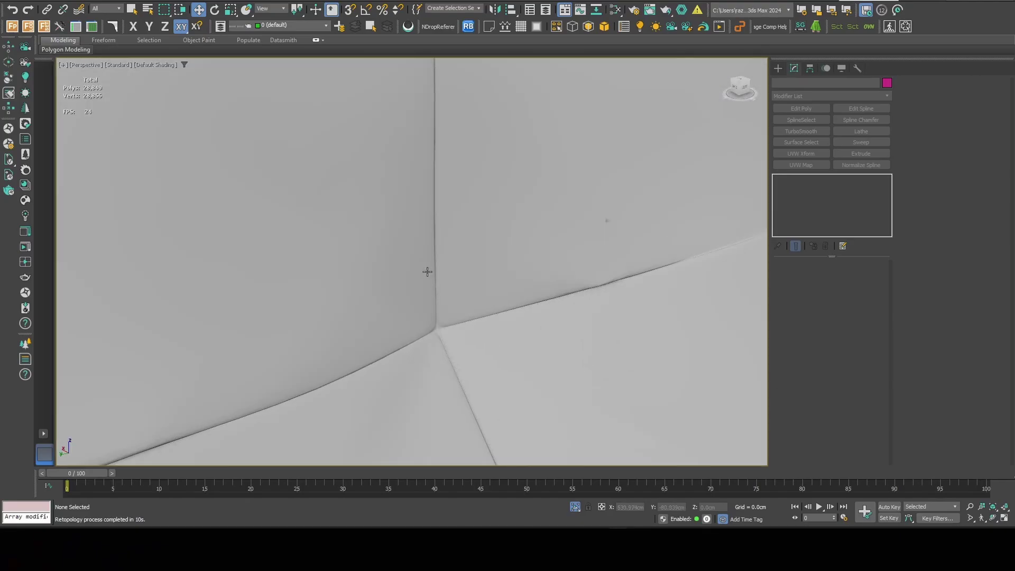
pyautogui.press('F3')
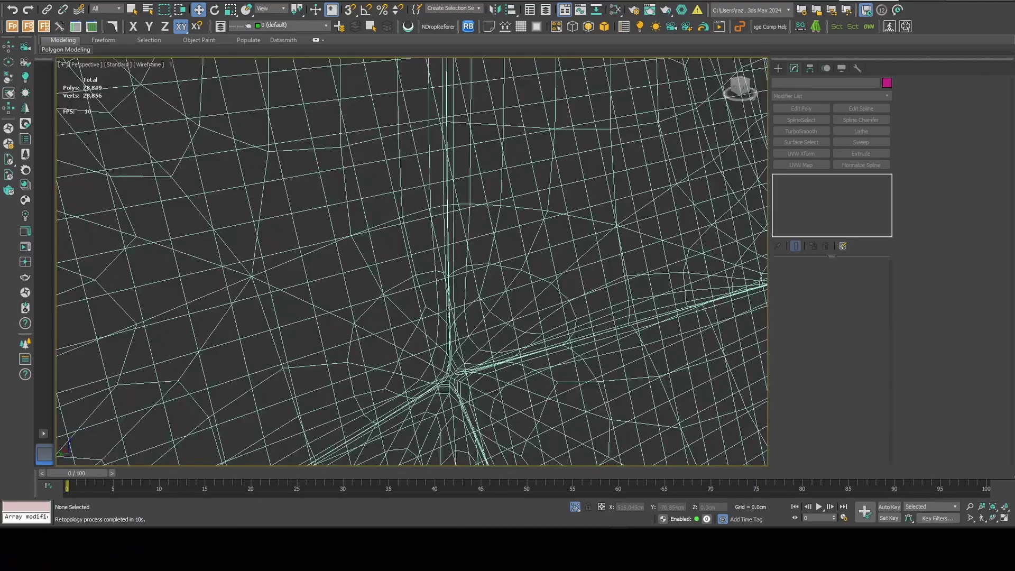
pyautogui.press('F3')
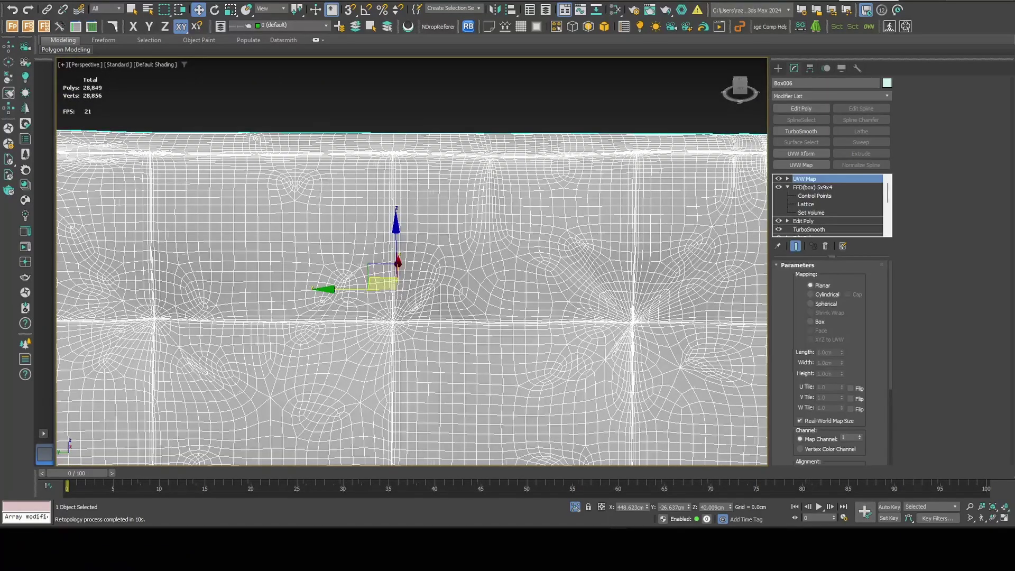
# - Collapse the back cushion's modifier stack and calculate a new ProOptimizer modifier that keeps material boundaries, textures and UV boundaries
pyautogui.rightClick(811, 179)
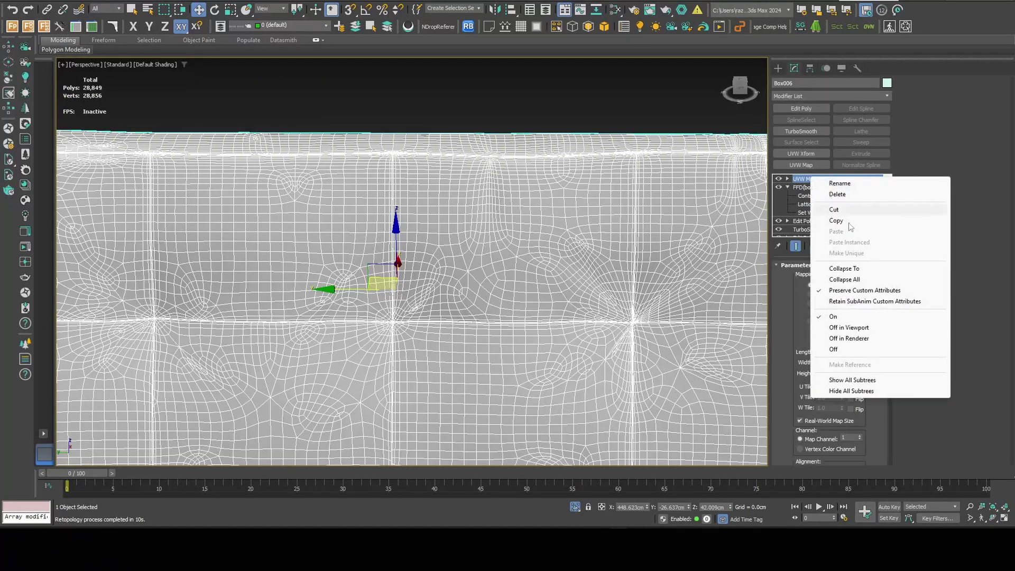
pyautogui.click(856, 280)
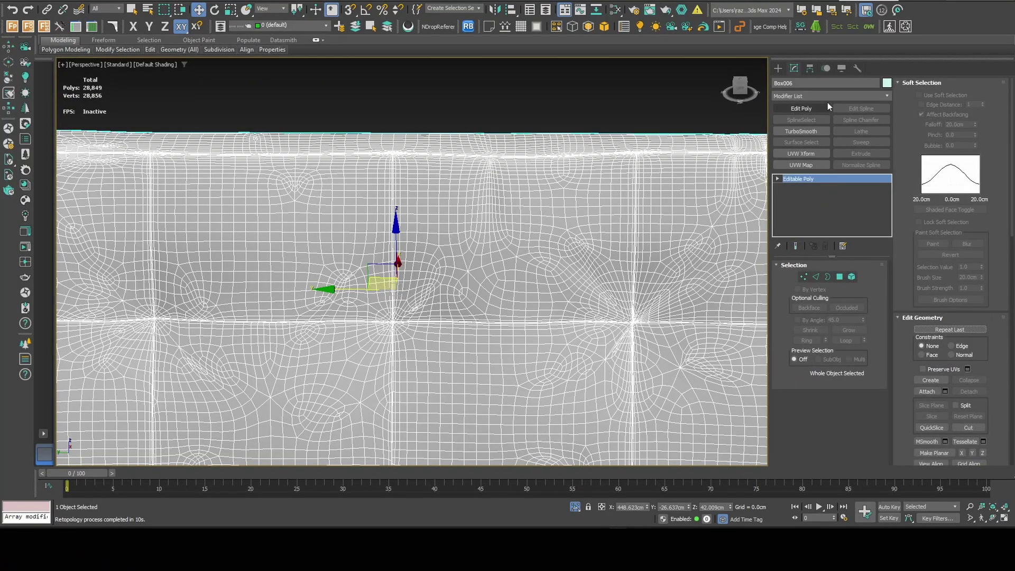
pyautogui.click(826, 98)
pyautogui.write('pro')
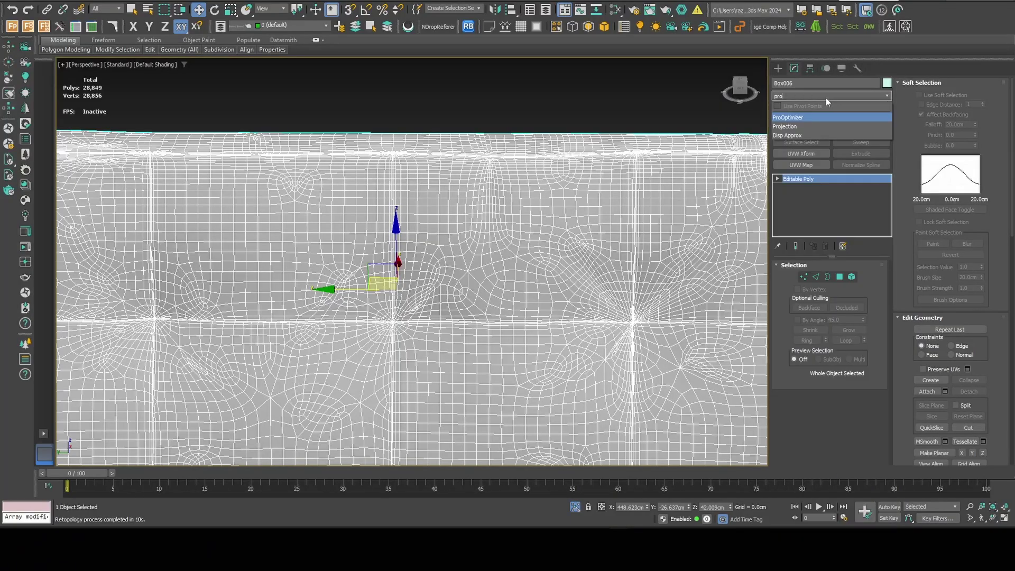
pyautogui.press('Return')
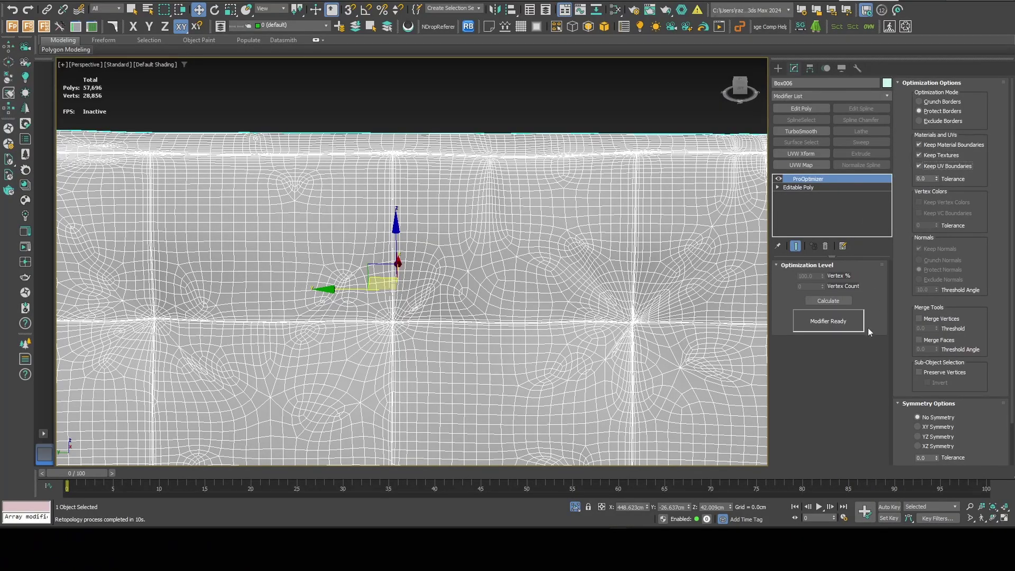
pyautogui.click(825, 301)
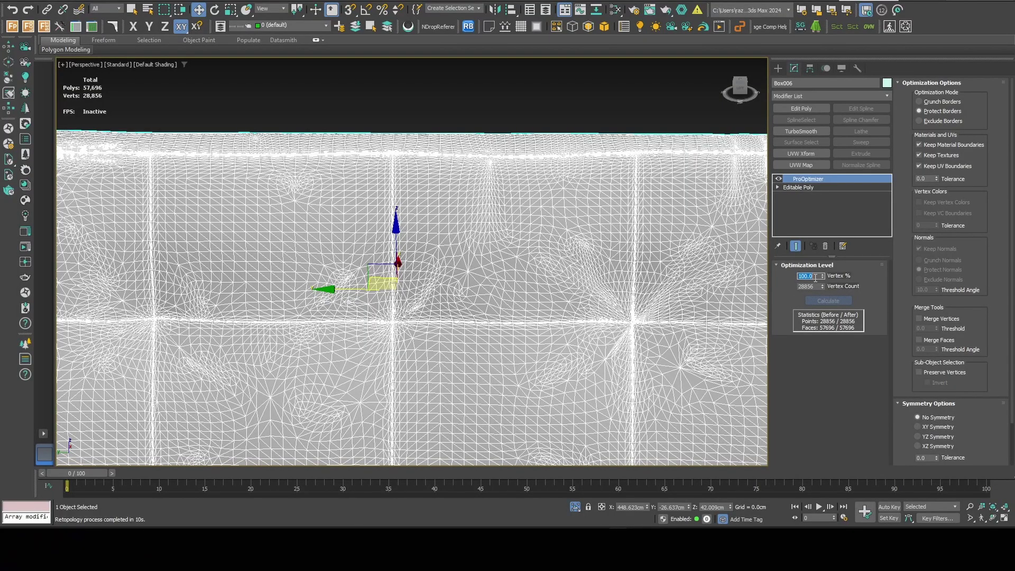
# - Set the back cushion's ProOptimizer vertex percentage to 20 and inspect the shading at its seams
pyautogui.write('20')
pyautogui.press('Return')
pyautogui.click(646, 115)
pyautogui.press('F4')
pyautogui.scroll(6, 635, 321)
pyautogui.press('F3')
pyautogui.press('F3')
pyautogui.moveTo(620, 324); pyautogui.dragTo(496, 307, button='middle')
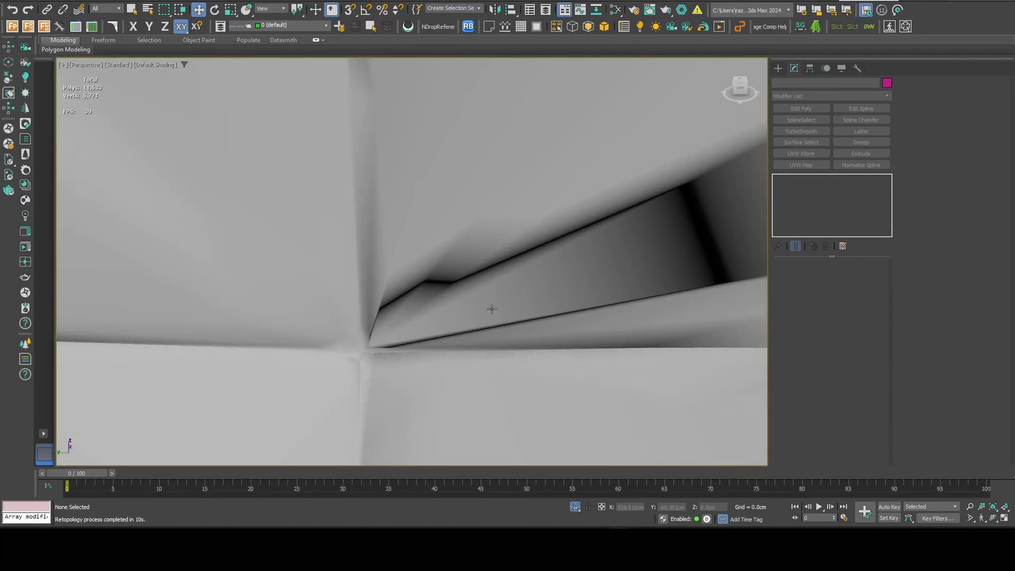
# - Set the back cushion's ProOptimizer vertex percentage to 10 and add a Smooth modifier above it
pyautogui.write('10')
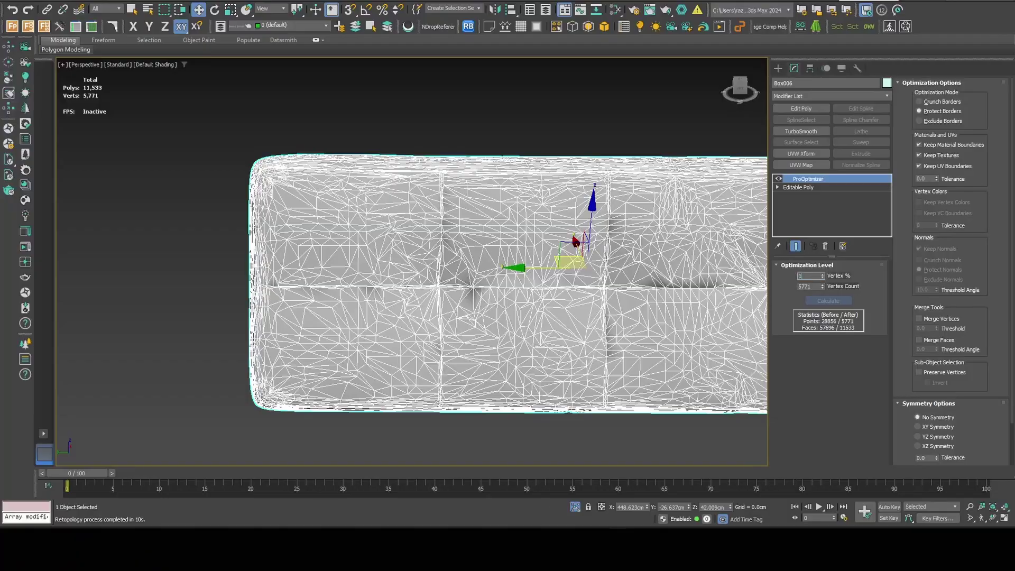
pyautogui.press('Return')
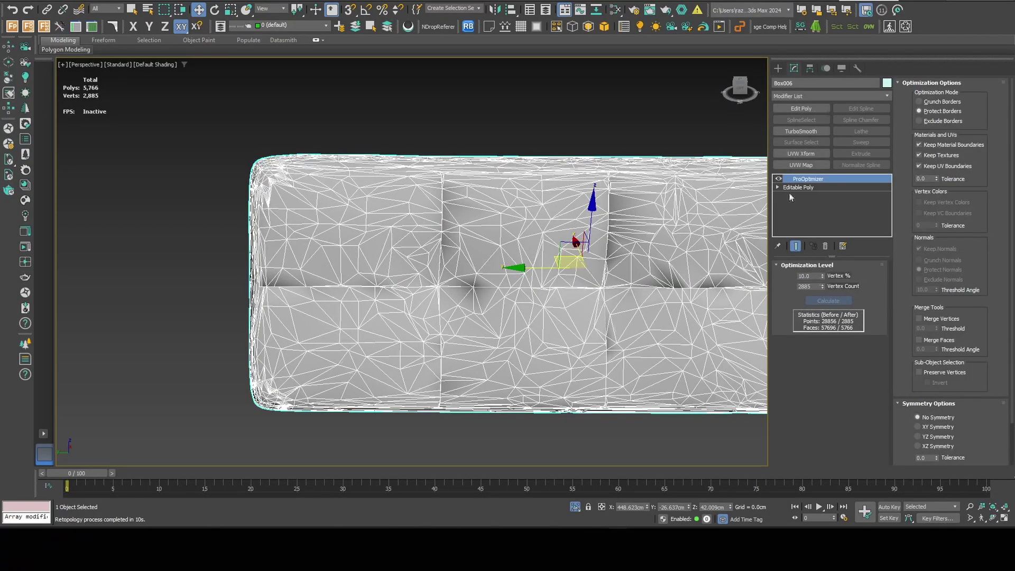
pyautogui.click(833, 97)
pyautogui.press('Return')
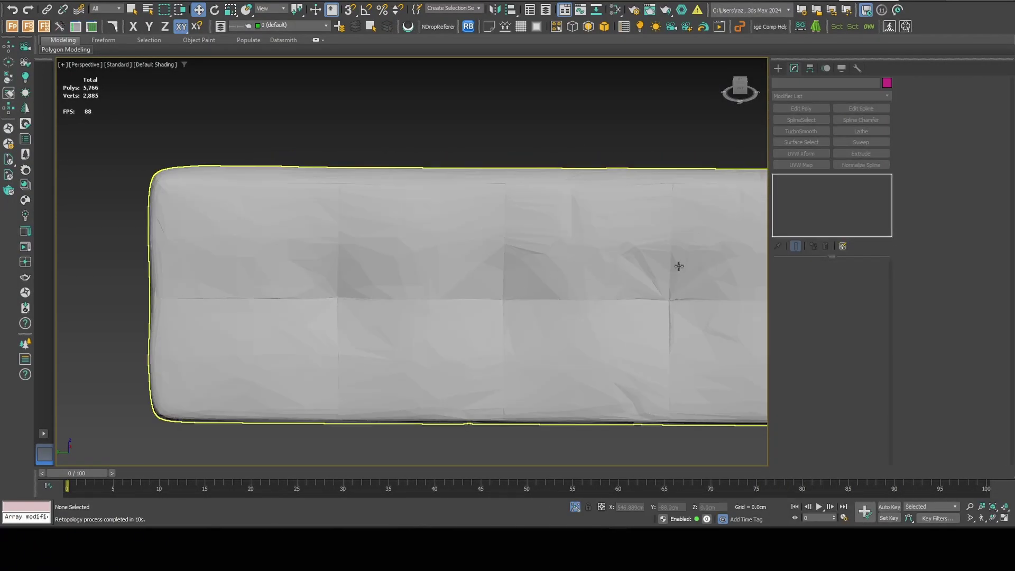
# - Turn on Auto Smooth in the back cushion's Smooth modifier and view the shaded cushion
pyautogui.click(669, 265)
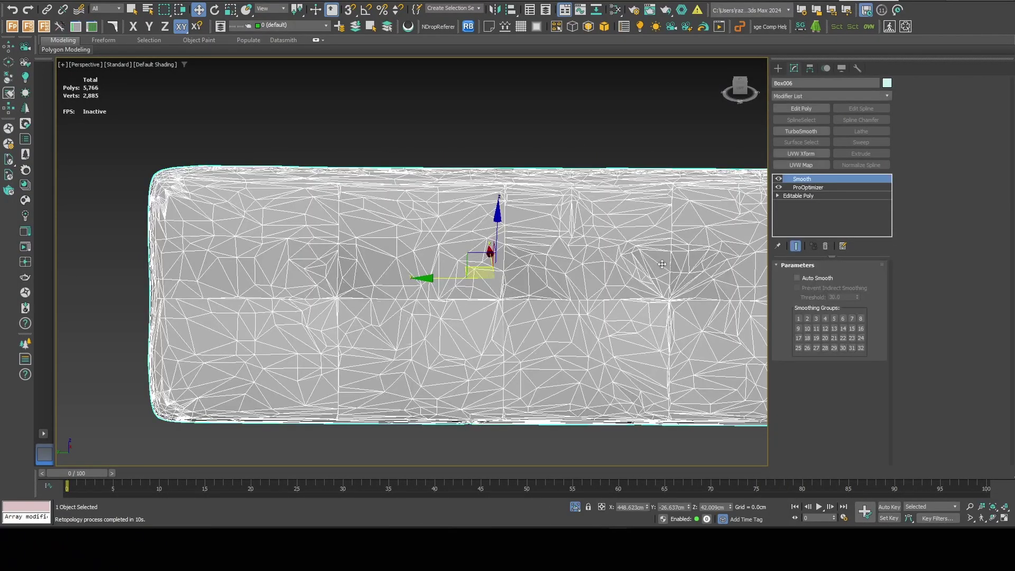
pyautogui.click(809, 279)
pyautogui.click(626, 152)
pyautogui.click(626, 272)
pyautogui.click(607, 147)
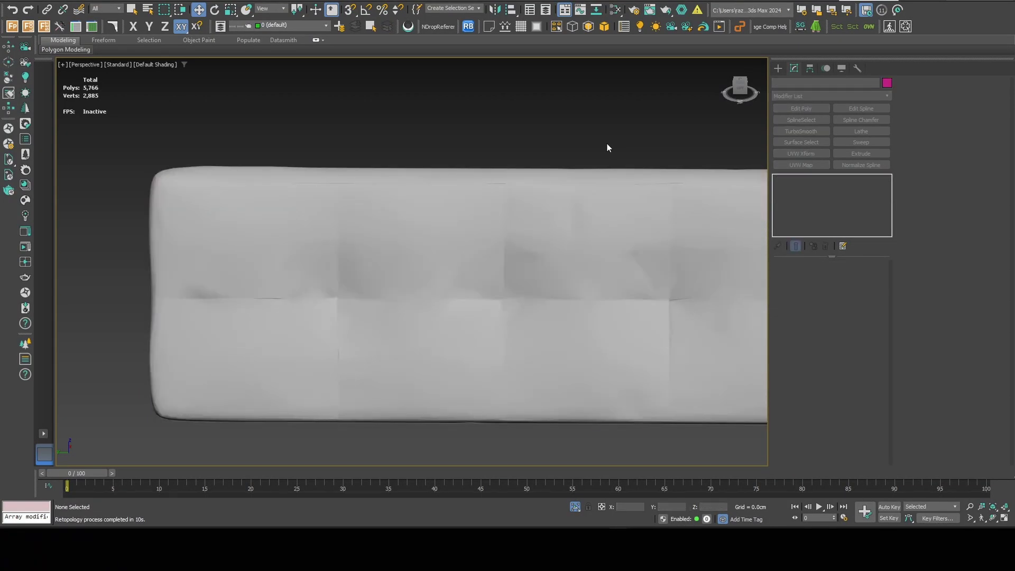
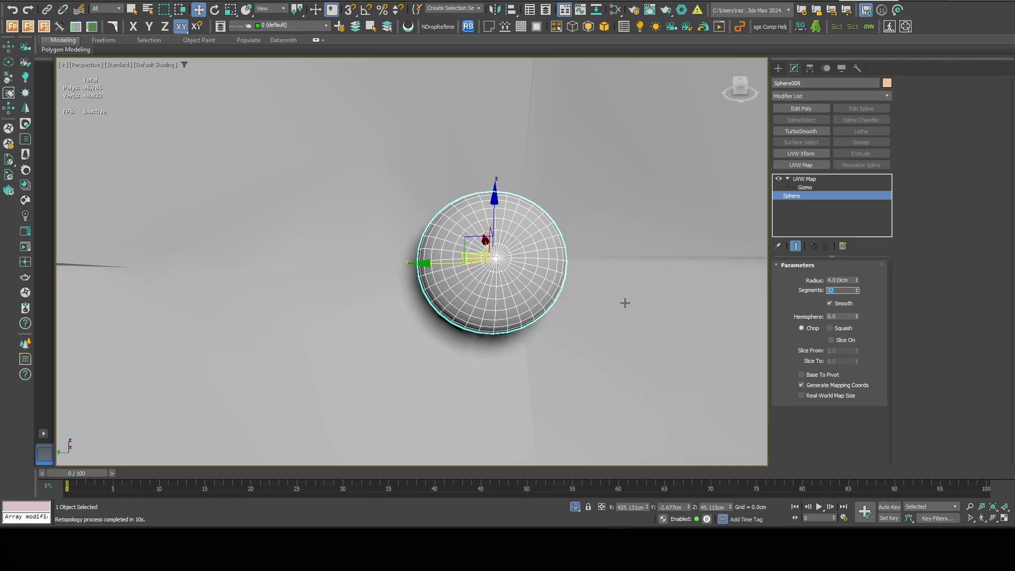
# - Reduce the segments of the back cushion's three button spheres to 9 each
pyautogui.write('9')
pyautogui.press('Return')
pyautogui.scroll(-8, 501, 239)
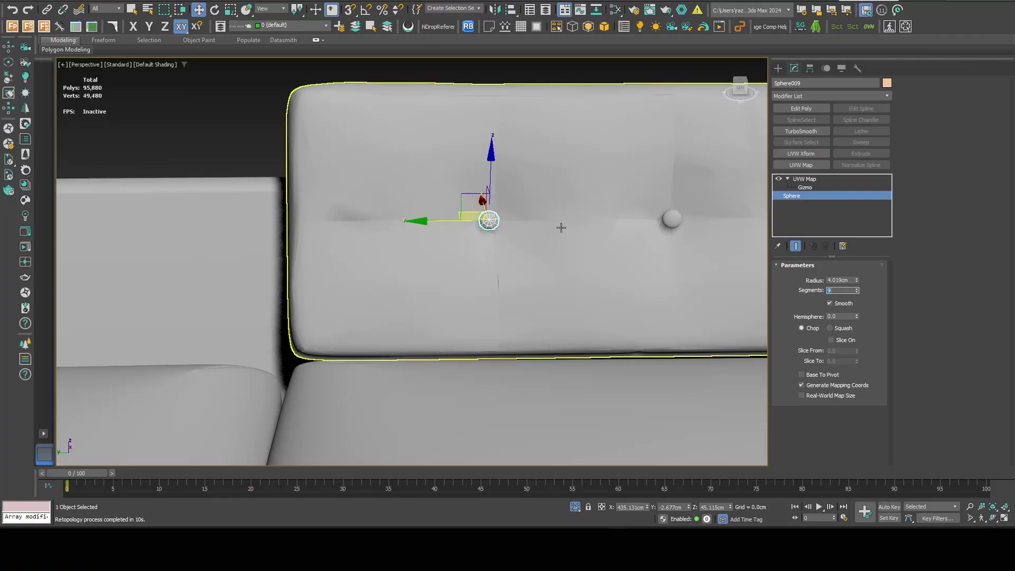
pyautogui.moveTo(624, 222); pyautogui.dragTo(495, 246, button='middle')
pyautogui.scroll(4, 495, 246)
pyautogui.click(594, 243)
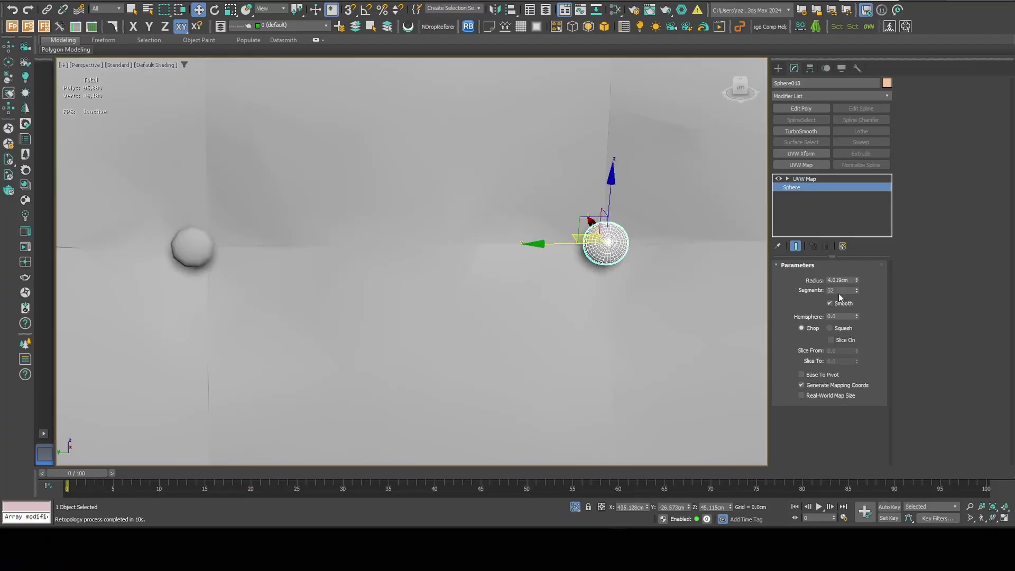
pyautogui.doubleClick(838, 291)
pyautogui.write('9')
pyautogui.press('Return')
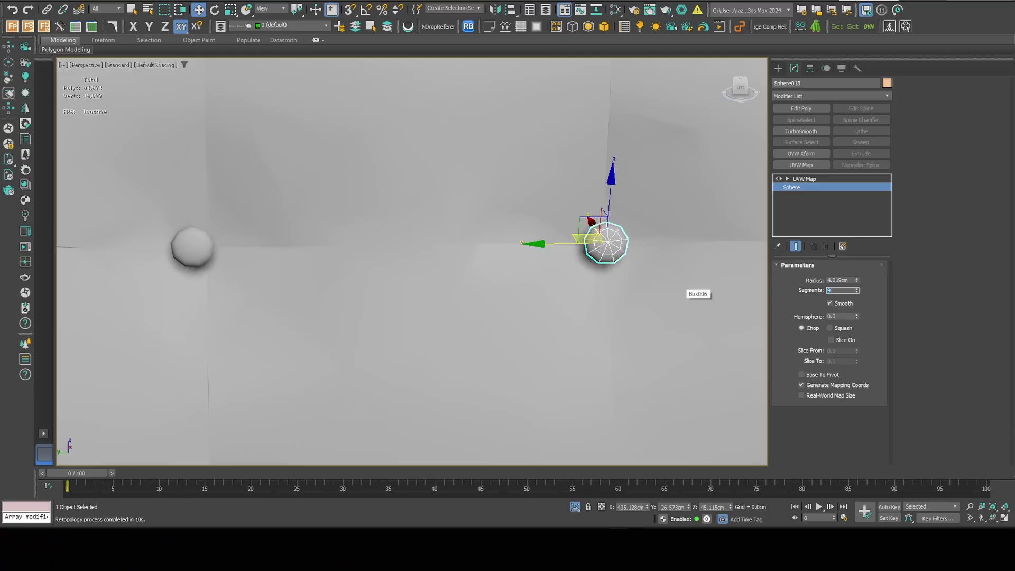
pyautogui.moveTo(597, 243); pyautogui.dragTo(290, 269, button='middle')
pyautogui.click(720, 266)
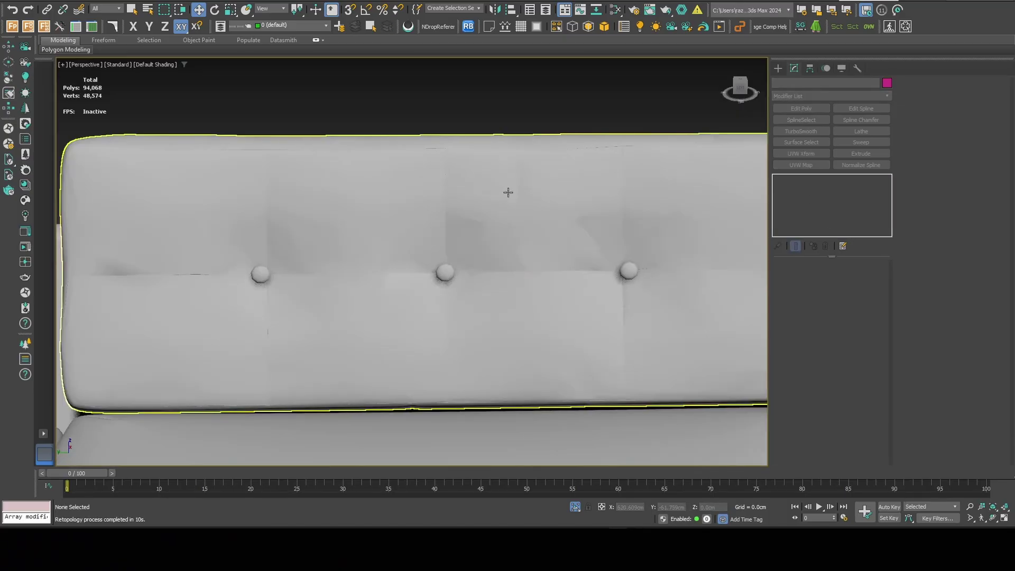
# - Select the buttons on the back cushion and inspect from the side how they sit in the tufting
pyautogui.click(508, 190)
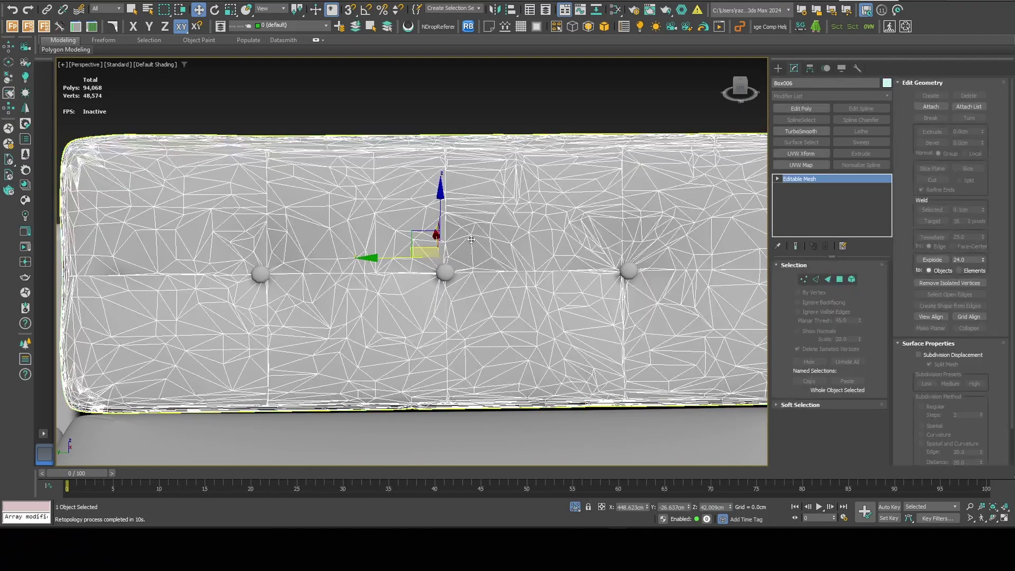
pyautogui.keyDown('alt'); pyautogui.moveTo(508, 191); pyautogui.dragTo(441, 273, button='middle'); pyautogui.keyUp('alt')
pyautogui.scroll(5, 442, 274)
pyautogui.click(454, 273)
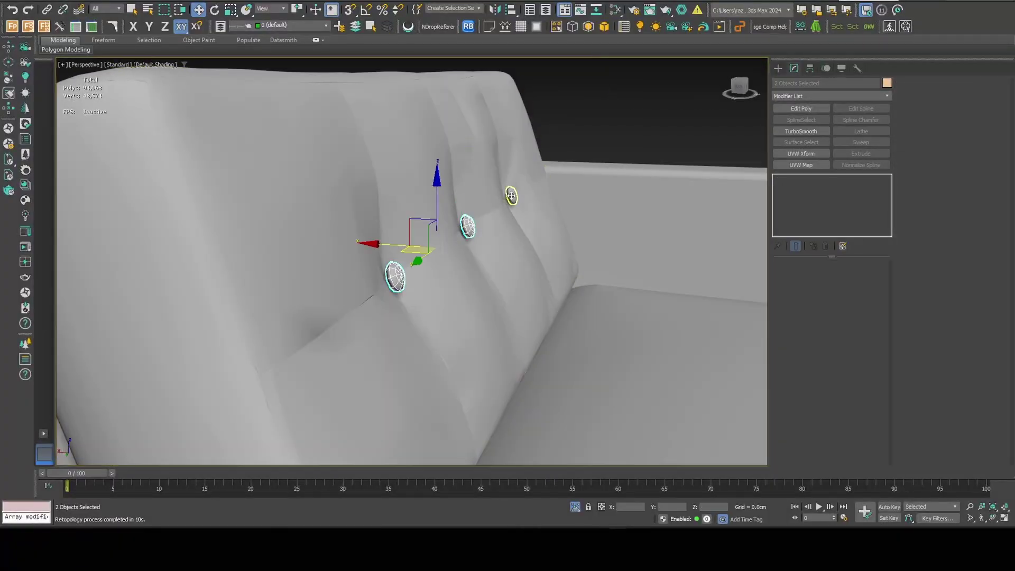
pyautogui.scroll(5, 397, 264)
pyautogui.keyDown('alt'); pyautogui.moveTo(368, 258); pyautogui.dragTo(468, 251, button='middle'); pyautogui.keyUp('alt')
pyautogui.scroll(-5, 467, 251)
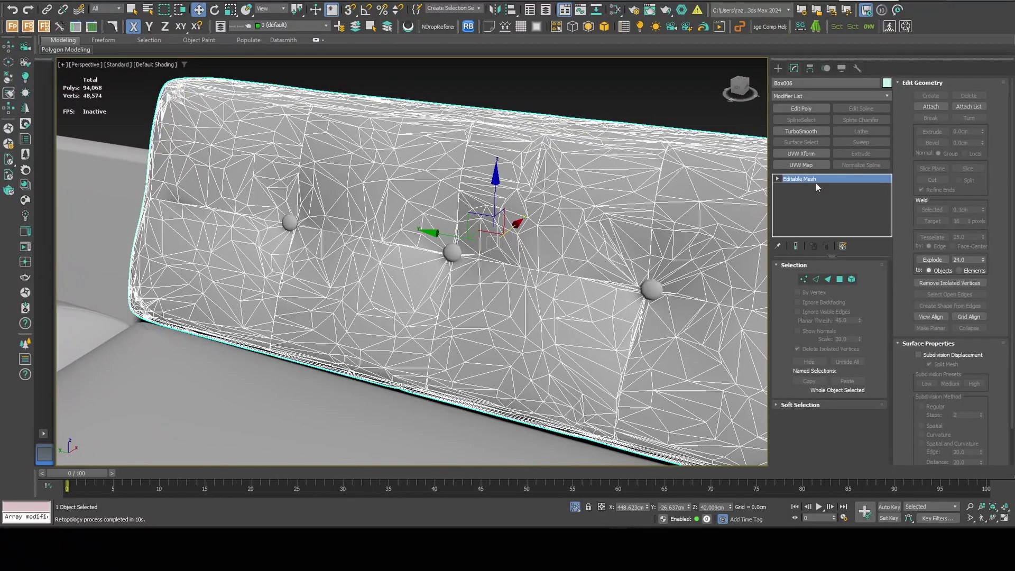
# - Convert the back cushion to an Editable Poly and attach its three buttons to it
pyautogui.rightClick(816, 183)
pyautogui.click(872, 259)
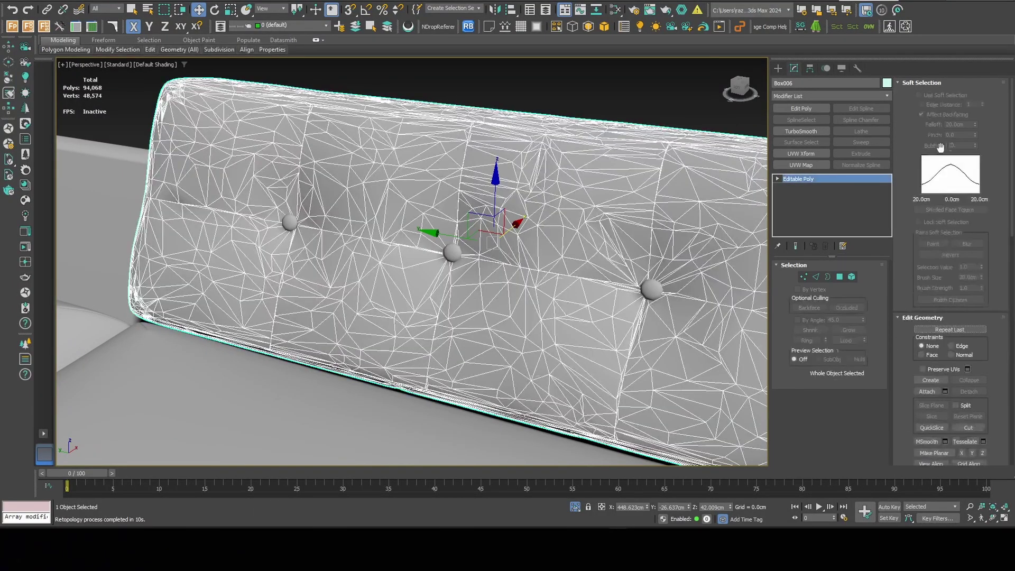
pyautogui.click(927, 391)
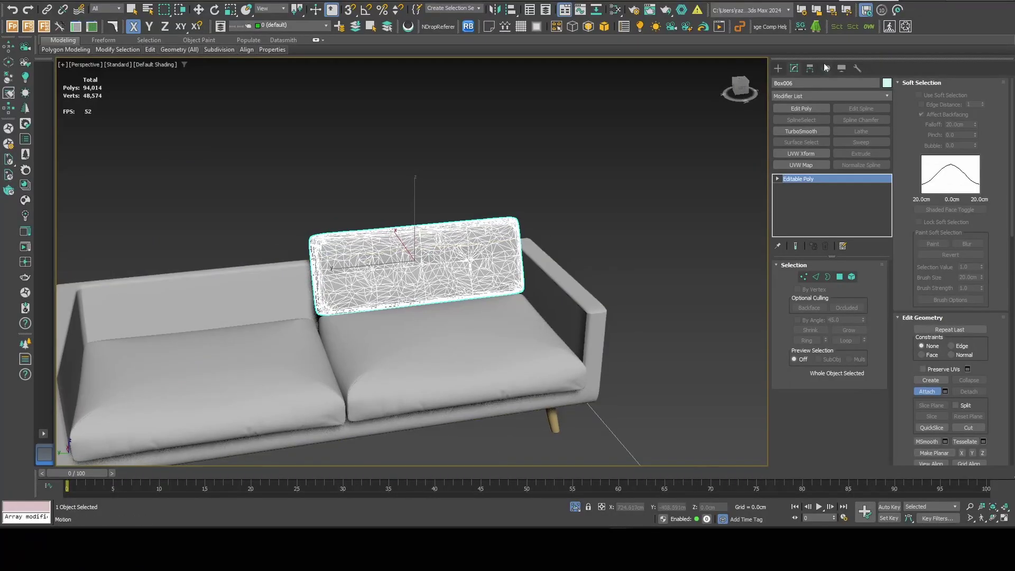
pyautogui.click(778, 68)
pyautogui.click(599, 115)
# - Delete the seat cushion on the half of the sofa that has no back cushion
pyautogui.moveTo(346, 251); pyautogui.dragTo(515, 198, button='middle')
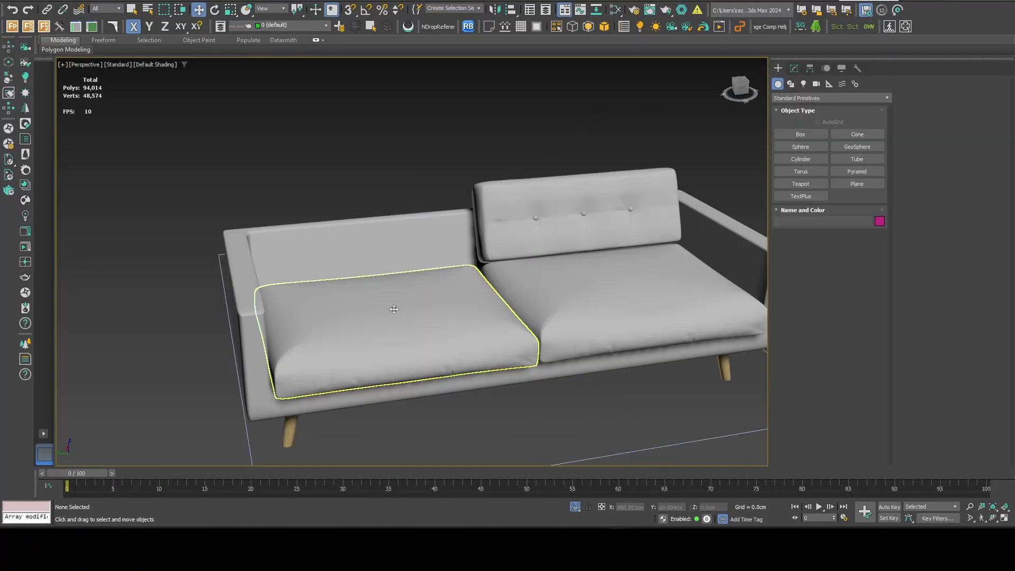
pyautogui.click(401, 309)
pyautogui.press('Delete')
# - Add a Retopology modifier to the remaining seat cushion and compute it with a face count of 5000
pyautogui.click(589, 317)
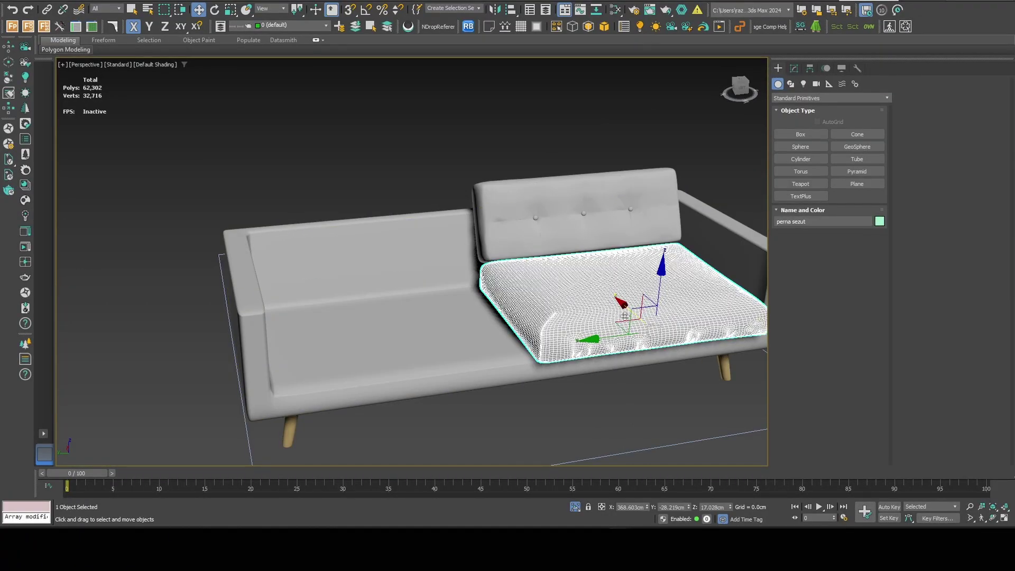
pyautogui.keyDown('alt'); pyautogui.moveTo(635, 317); pyautogui.dragTo(573, 328, button='middle'); pyautogui.keyUp('alt')
pyautogui.press('z')
pyautogui.click(794, 69)
pyautogui.rightClick(813, 178)
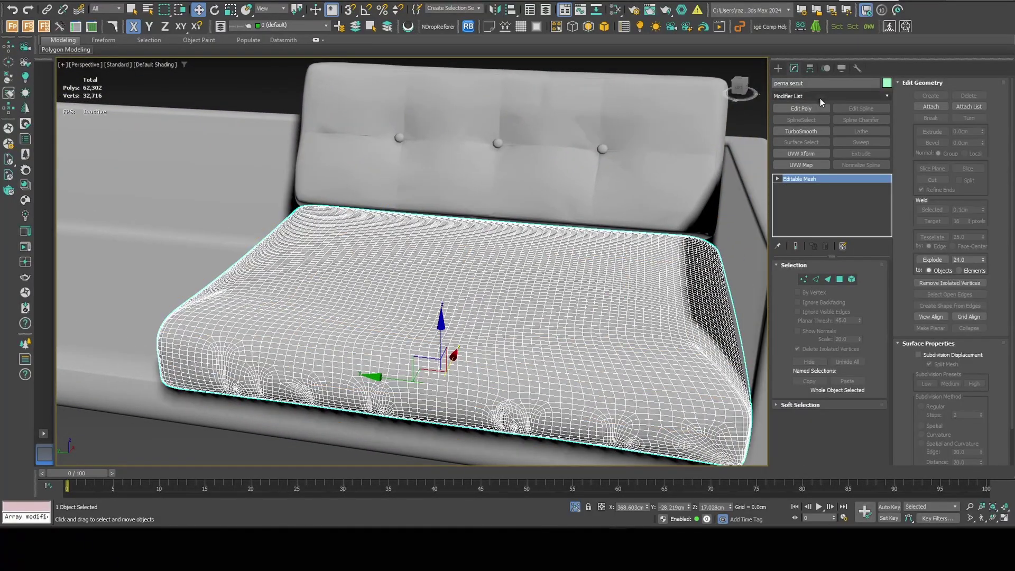
pyautogui.click(820, 96)
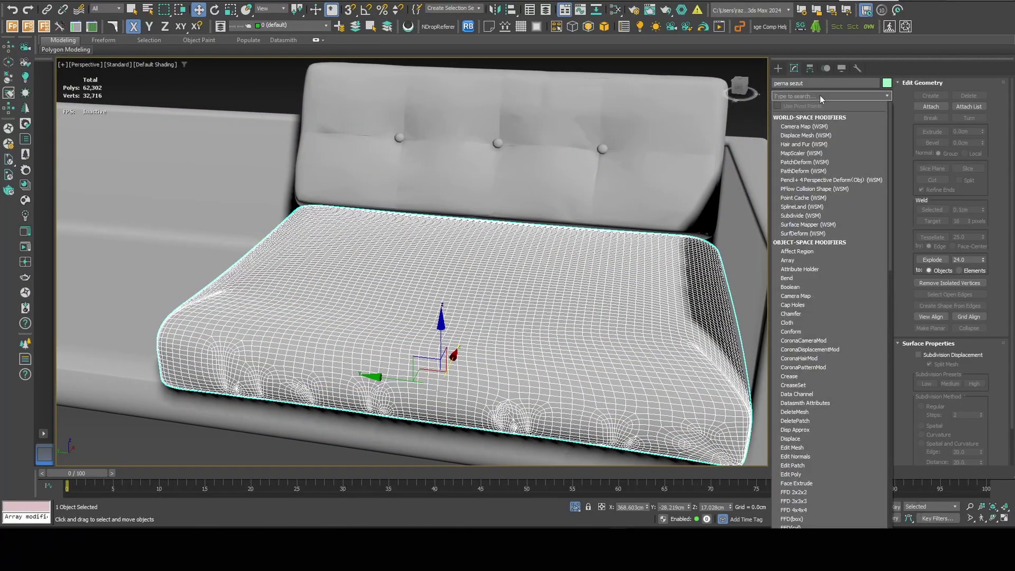
pyautogui.write('re')
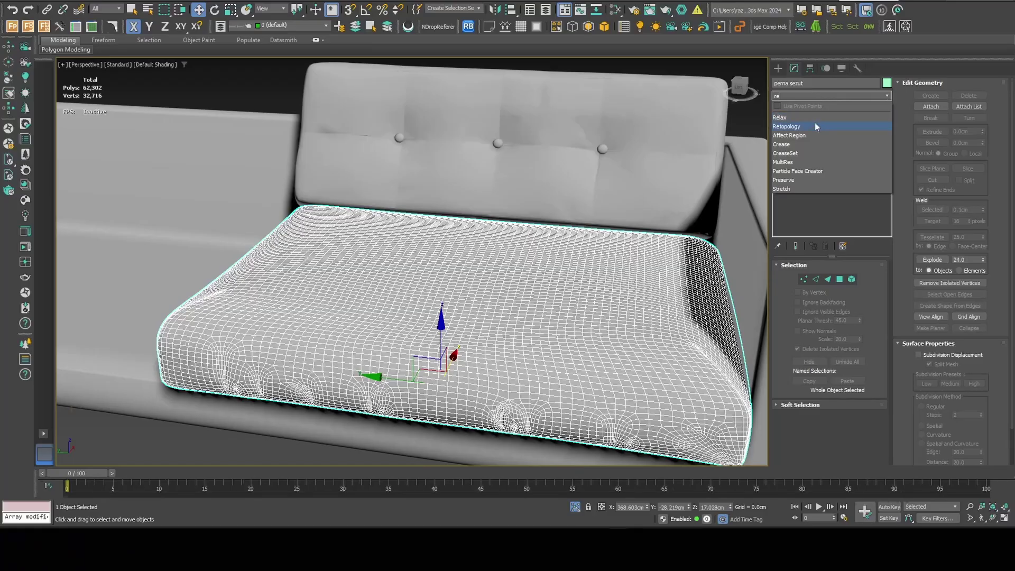
pyautogui.click(815, 125)
pyautogui.click(800, 324)
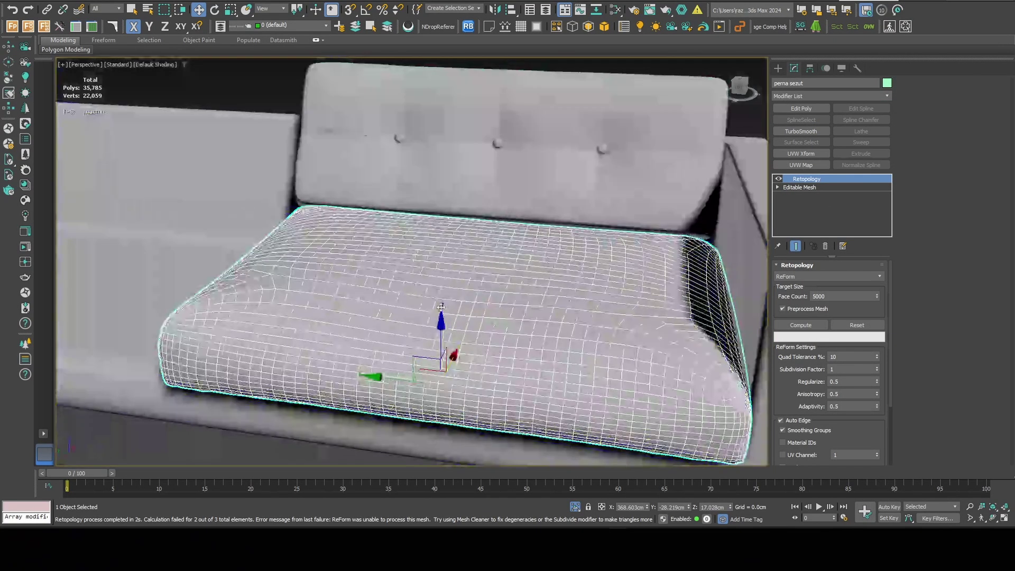
pyautogui.moveTo(472, 314)
pyautogui.keyDown('alt'); pyautogui.mouseDown(button='middle')
pyautogui.moveTo(465, 297)
pyautogui.moveTo(451, 298)
pyautogui.moveTo(467, 320)
pyautogui.mouseUp(button='middle'); pyautogui.keyUp('alt')
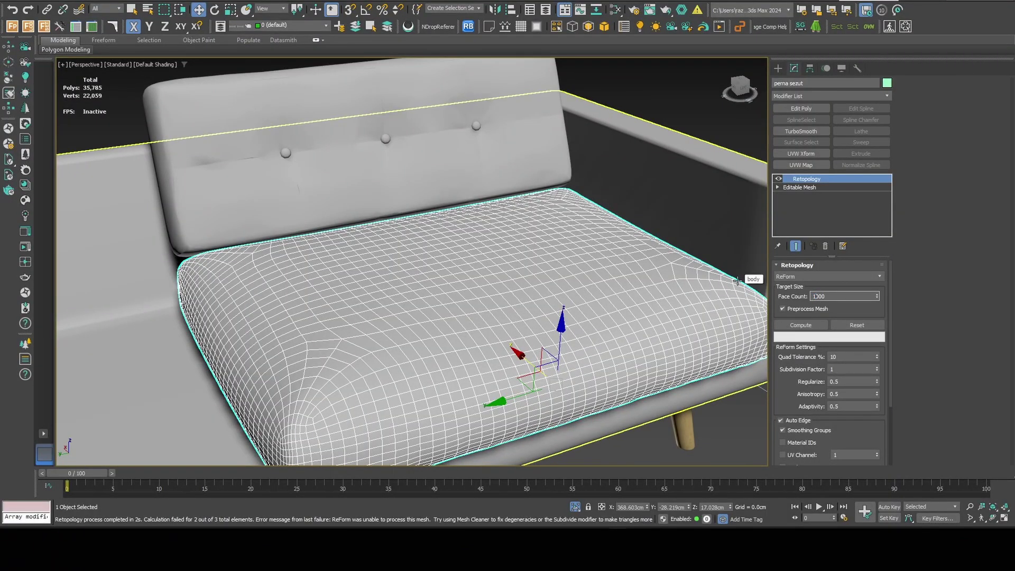
# - Set the seat cushion's Retopology face count to 1000 and recompute the mesh
pyautogui.doubleClick(825, 296)
pyautogui.write('1000')
pyautogui.click(800, 325)
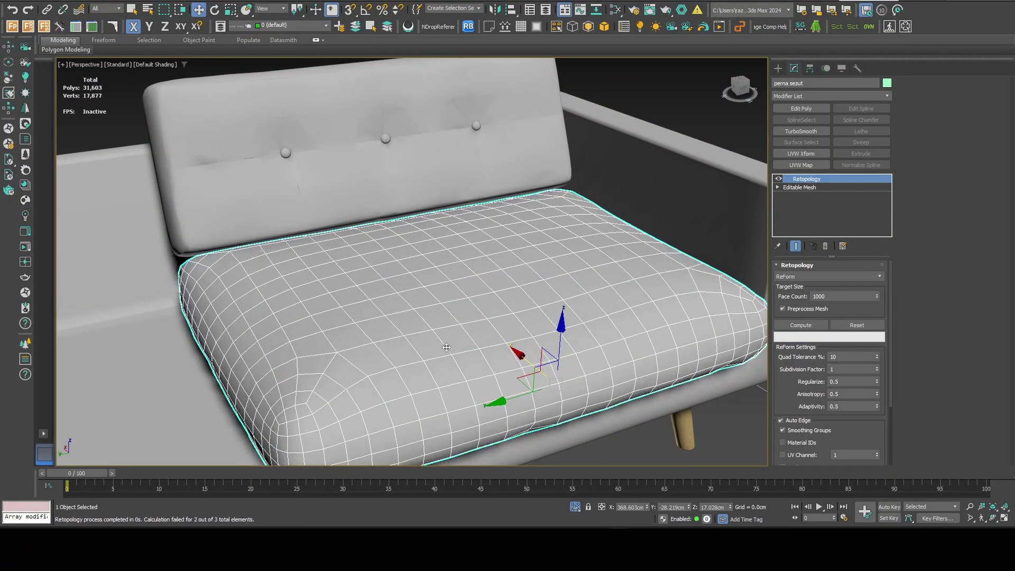
pyautogui.scroll(-4, 459, 346)
pyautogui.keyDown('alt'); pyautogui.moveTo(459, 346); pyautogui.dragTo(432, 332, button='middle'); pyautogui.keyUp('alt')
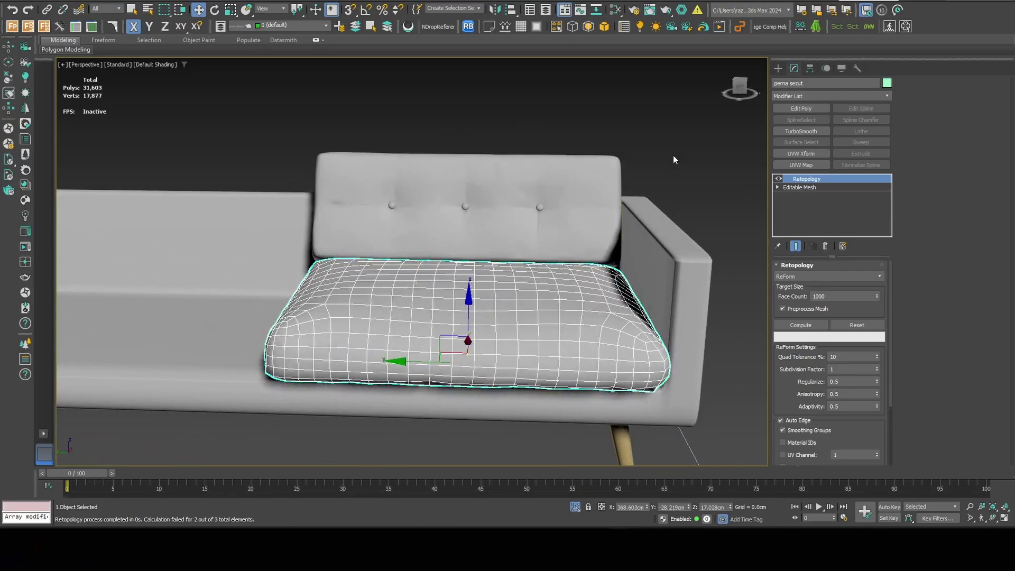
# - Check the retopologized seat cushion's shading and convert it to an Editable Poly
pyautogui.click(754, 138)
pyautogui.click(534, 315)
pyautogui.keyDown('alt'); pyautogui.moveTo(592, 301); pyautogui.dragTo(527, 319, button='middle'); pyautogui.keyUp('alt')
pyautogui.scroll(-4, 527, 319)
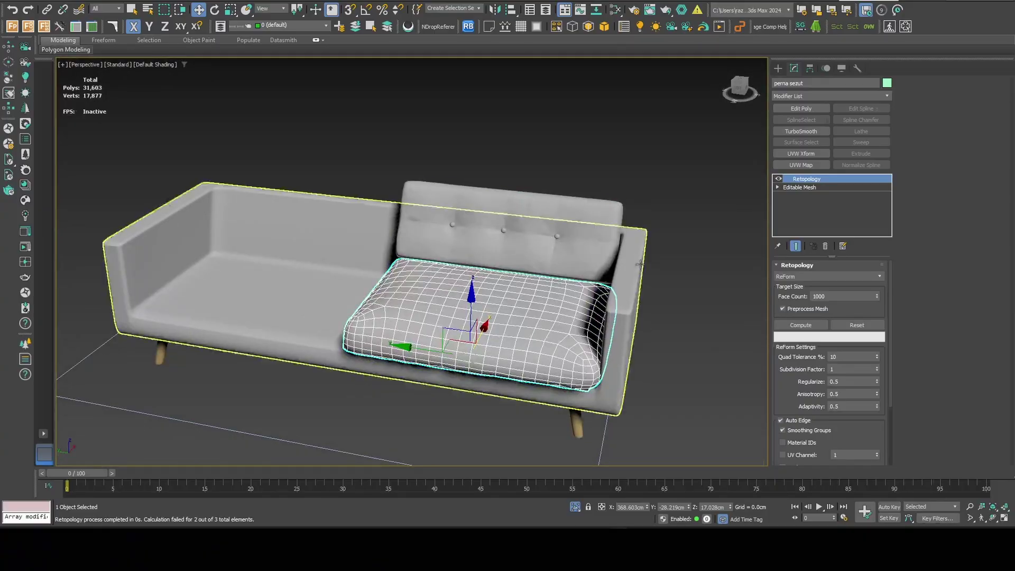
pyautogui.rightClick(800, 177)
pyautogui.click(852, 275)
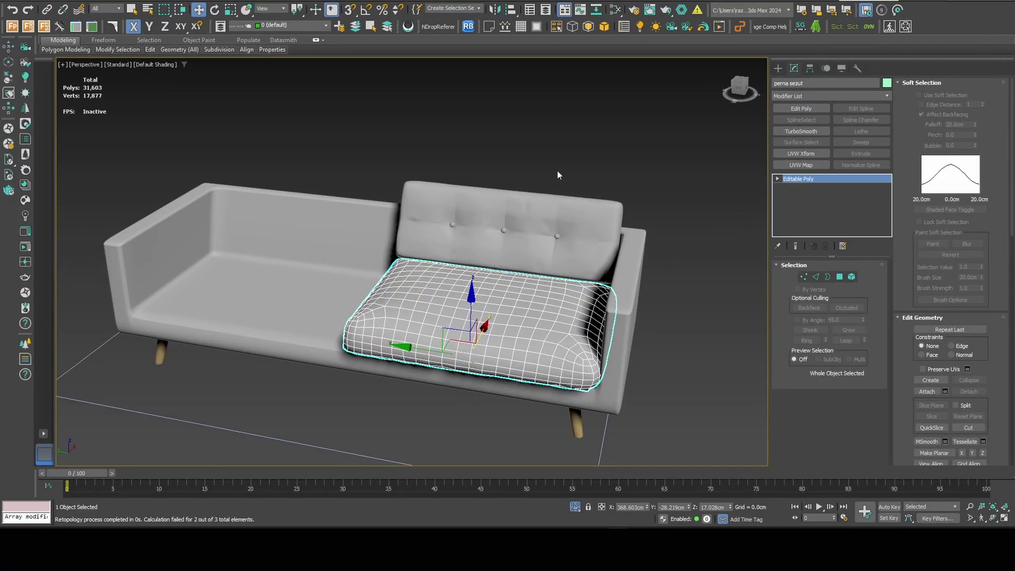
# - Copy the back cushion and seat cushion together along the sofa onto its empty half as one independent copy
pyautogui.click(558, 169)
pyautogui.scroll(3, 532, 216)
pyautogui.keyDown('alt'); pyautogui.moveTo(531, 217); pyautogui.dragTo(550, 211, button='middle'); pyautogui.keyUp('alt')
pyautogui.click(616, 171)
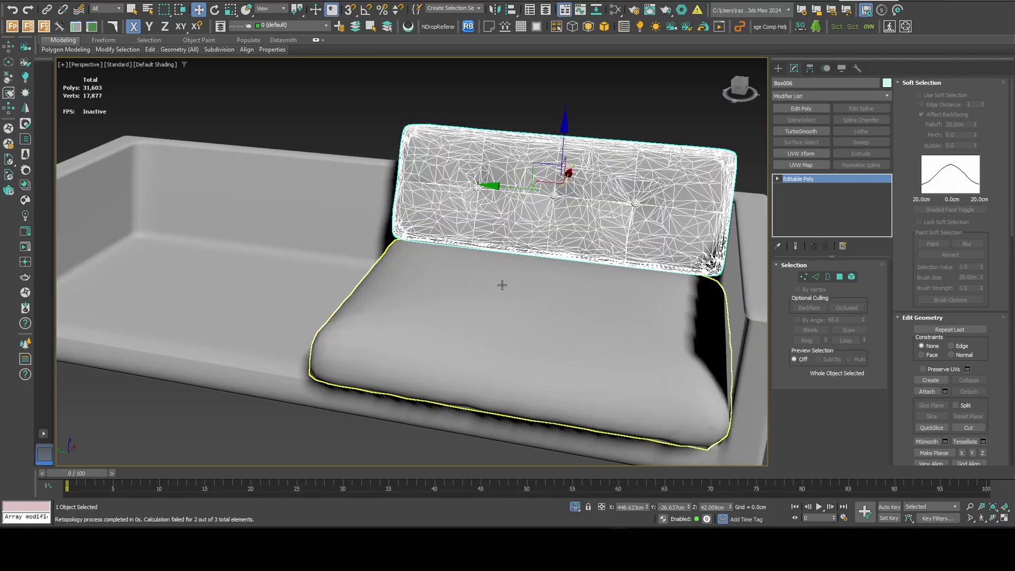
pyautogui.keyDown('ctrl'); pyautogui.click(503, 286); pyautogui.keyUp('ctrl')
pyautogui.keyDown('shift'); pyautogui.moveTo(502, 258); pyautogui.dragTo(245, 229); pyautogui.keyUp('shift')
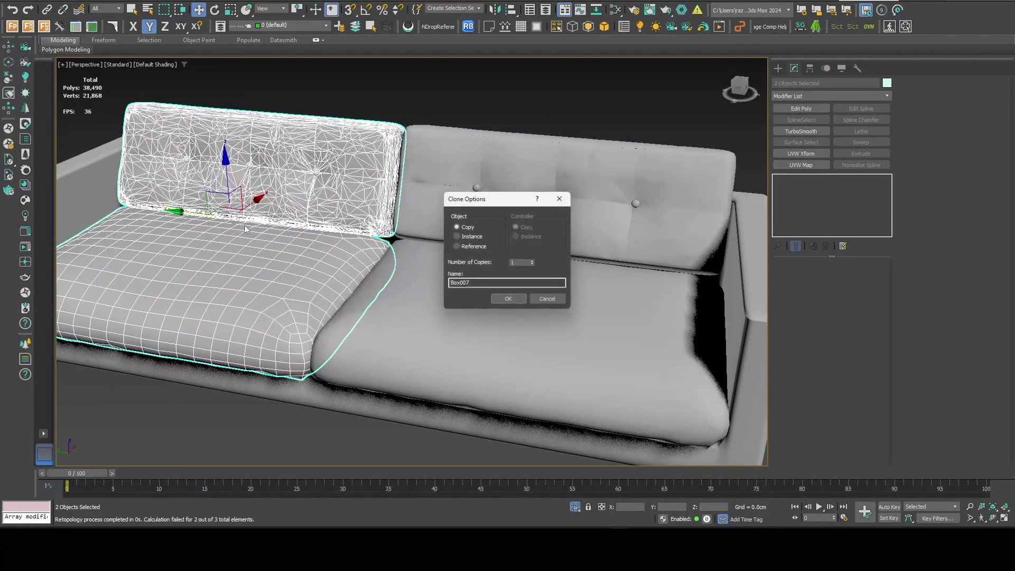
pyautogui.click(499, 300)
pyautogui.moveTo(500, 300)
pyautogui.keyDown('alt'); pyautogui.mouseDown(button='middle')
pyautogui.moveTo(561, 265)
pyautogui.moveTo(391, 312)
pyautogui.moveTo(518, 265)
pyautogui.mouseUp(button='middle'); pyautogui.keyUp('alt')
pyautogui.scroll(-5, 440, 148)
pyautogui.click(440, 146)
# - Isolate the front sofa leg beside the original cushions and view its shaded mesh up close
pyautogui.scroll(5, 588, 303)
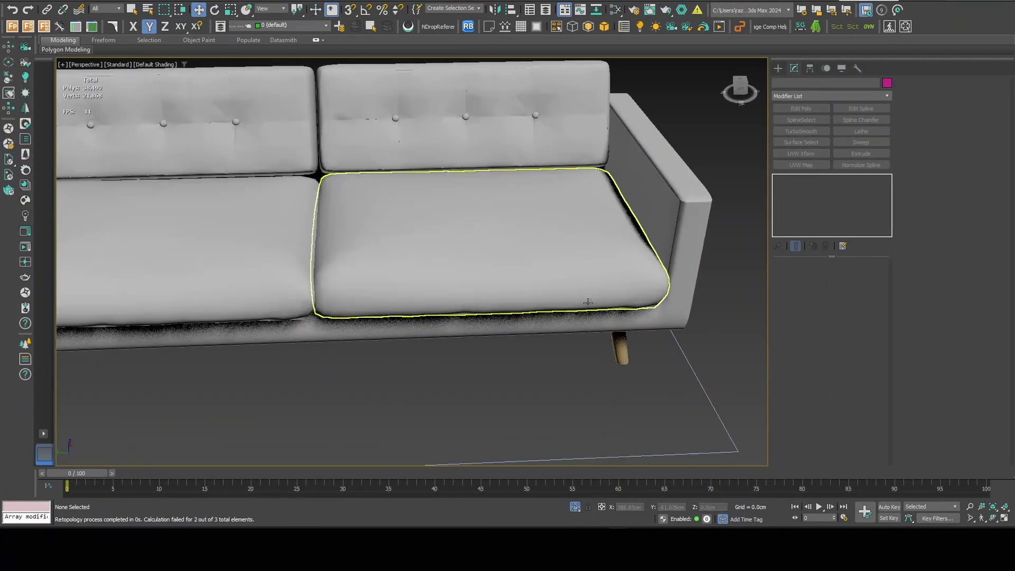
pyautogui.press('F3')
pyautogui.click(631, 359)
pyautogui.scroll(8, 631, 355)
pyautogui.moveTo(603, 265)
pyautogui.mouseDown(button='middle')
pyautogui.moveTo(599, 345)
pyautogui.moveTo(585, 248)
pyautogui.mouseUp(button='middle')
pyautogui.press('F3')
pyautogui.hotkey('alt', 'q')
pyautogui.scroll(2, 585, 248)
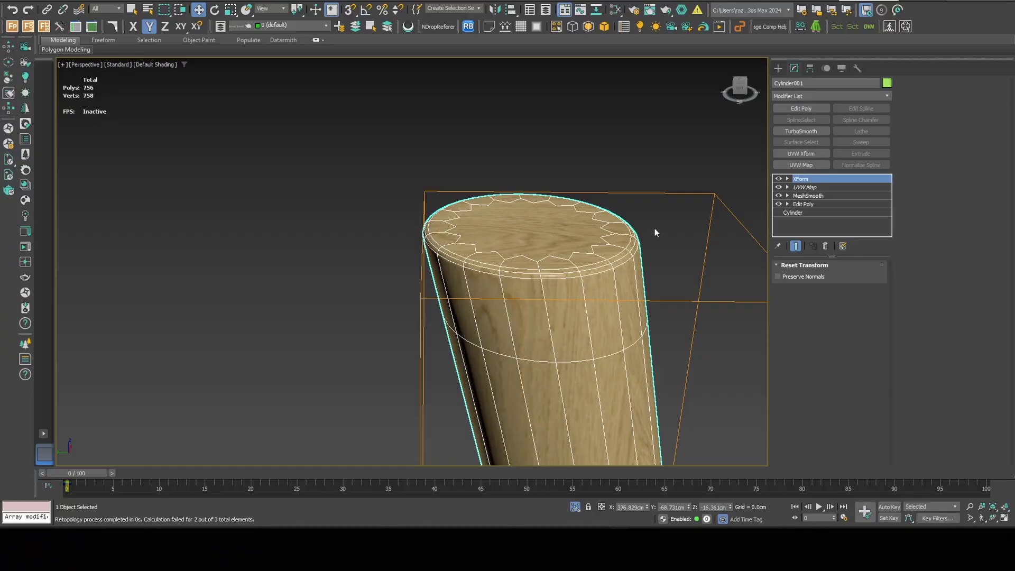
# - Compare the leg with and without MeshSmooth and delete the MeshSmooth modifier from its stack
pyautogui.click(801, 195)
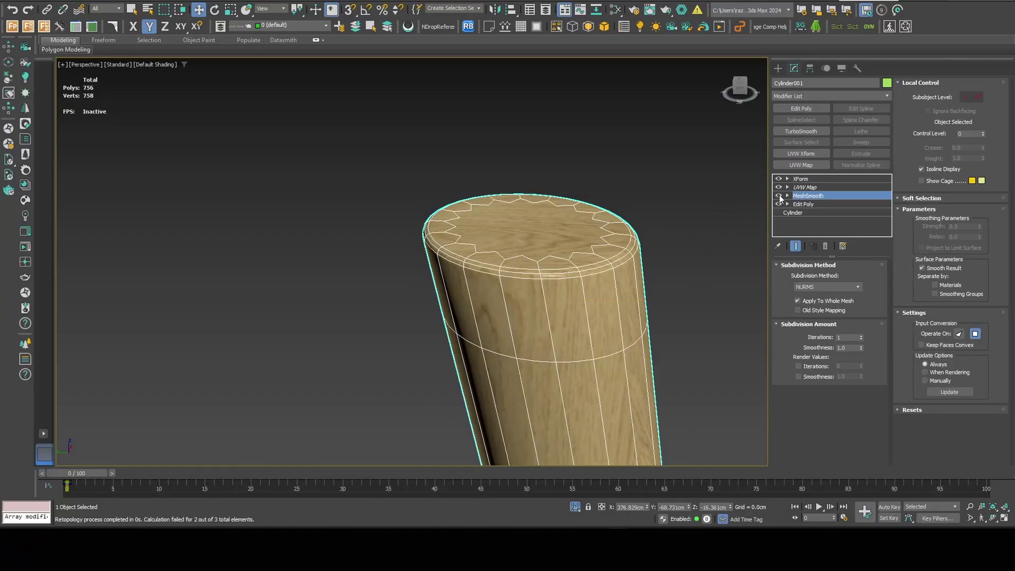
pyautogui.click(779, 196)
pyautogui.click(780, 196)
pyautogui.rightClick(796, 197)
pyautogui.click(818, 203)
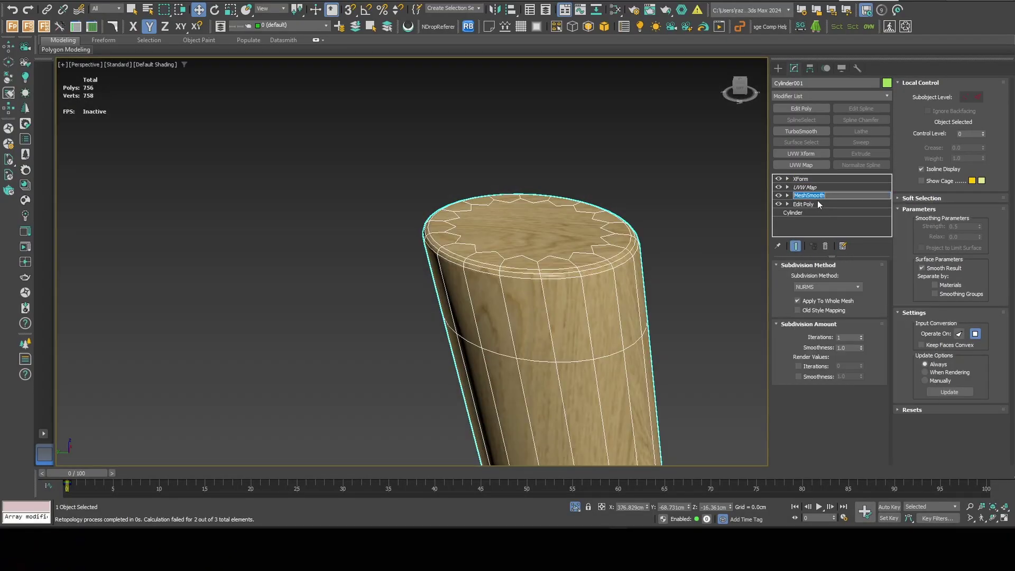
pyautogui.rightClick(810, 195)
pyautogui.click(827, 282)
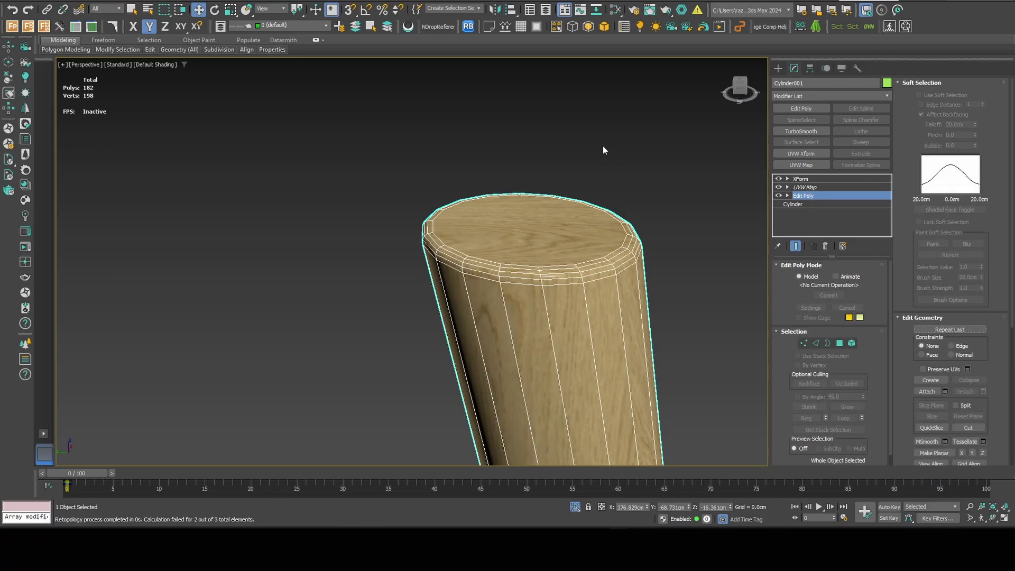
# - Collapse the isolated leg's entire modifier stack
pyautogui.click(802, 179)
pyautogui.rightClick(804, 179)
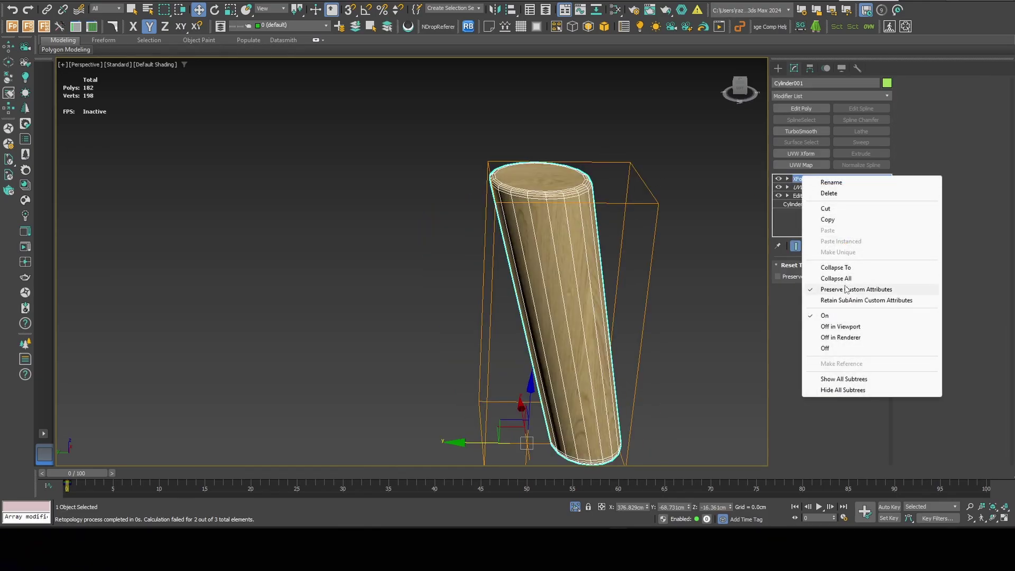
pyautogui.click(846, 277)
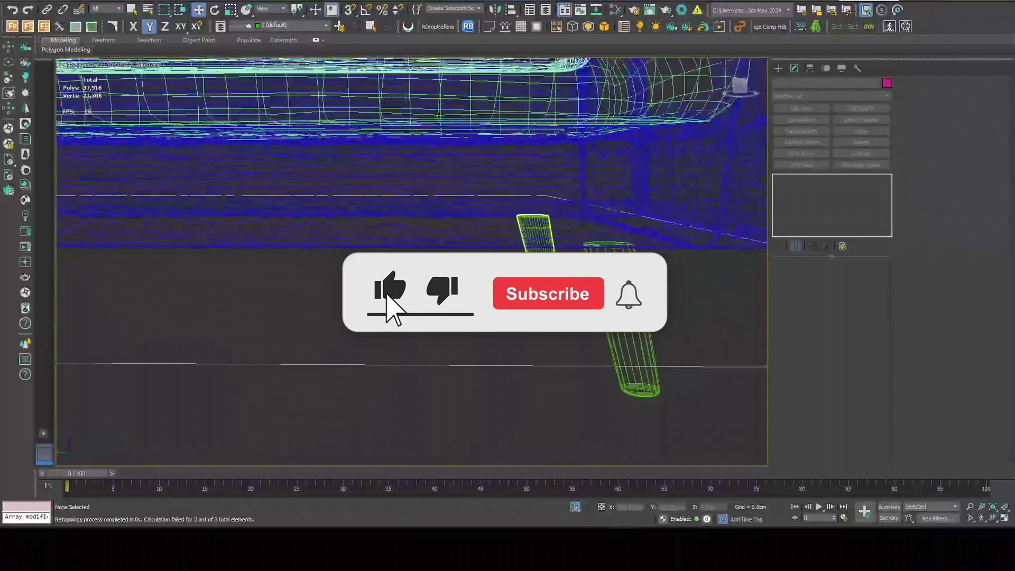
# - Delete the MeshSmooth modifier from each of the other three sofa legs
pyautogui.rightClick(809, 196)
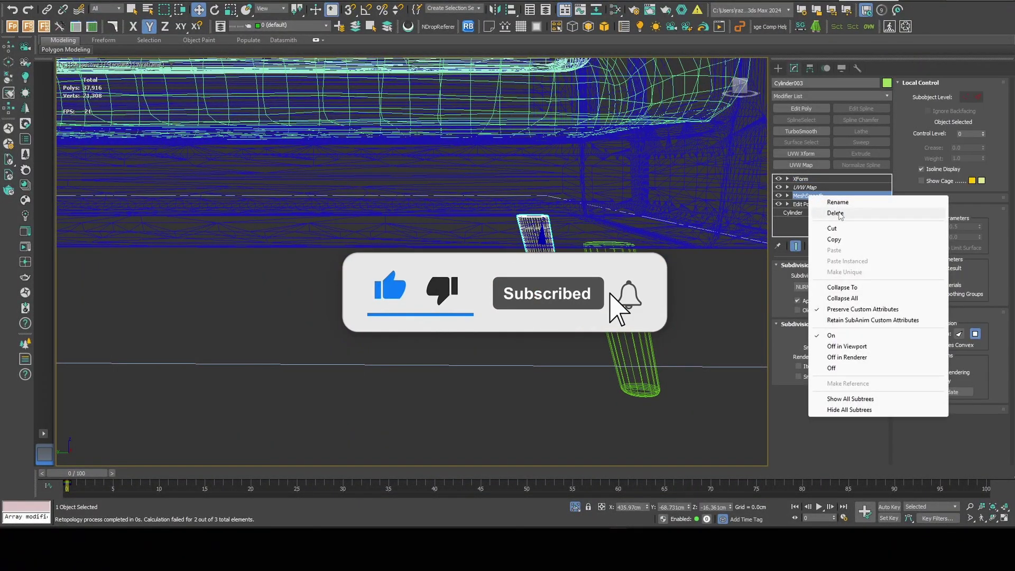
pyautogui.click(827, 213)
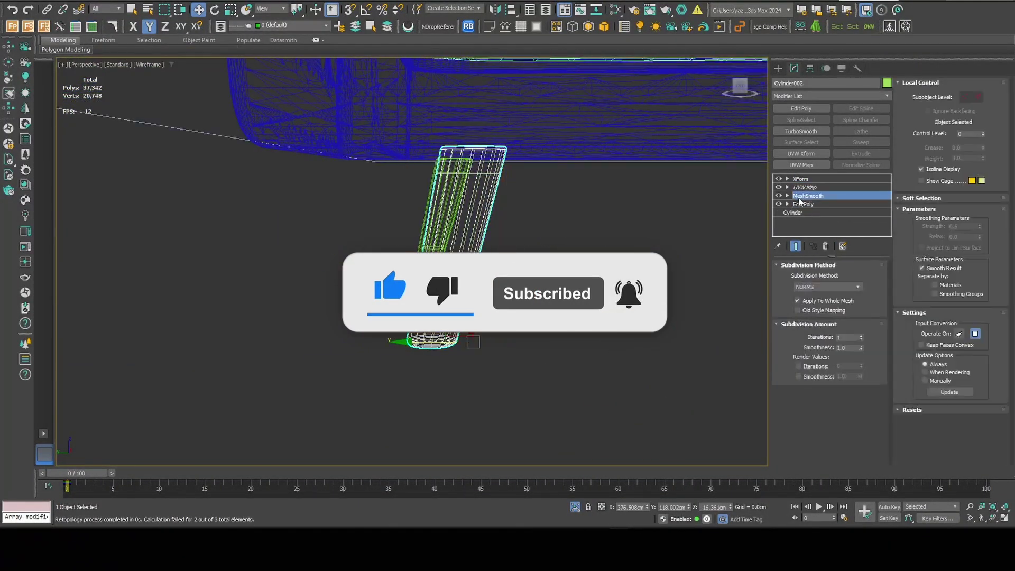
pyautogui.rightClick(809, 196)
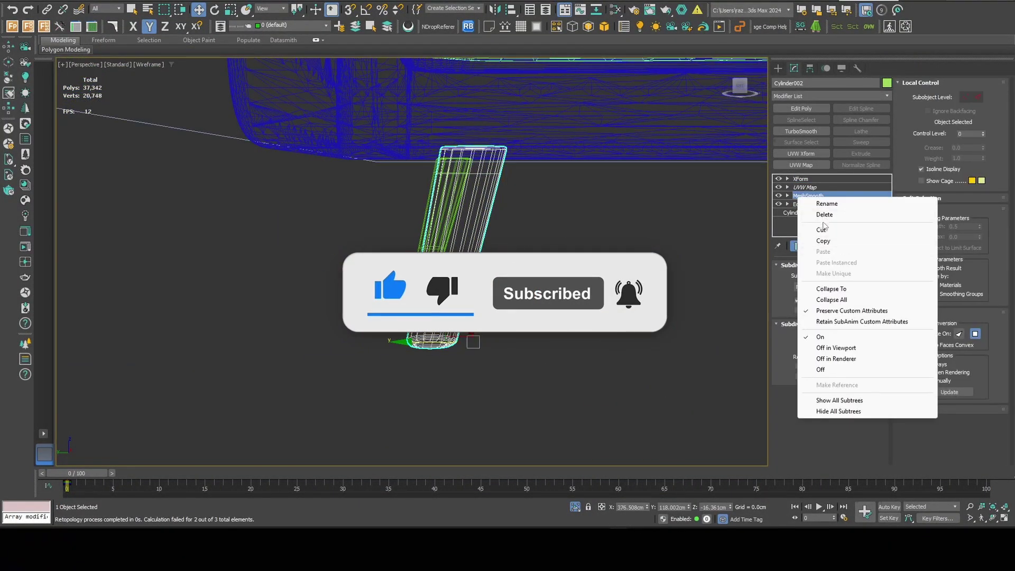
pyautogui.click(825, 228)
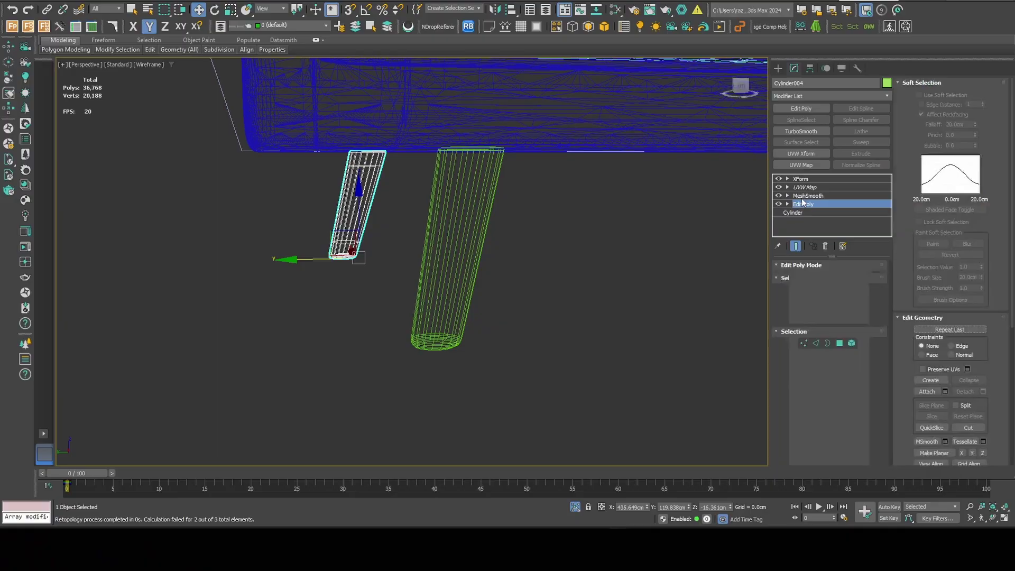
pyautogui.rightClick(803, 195)
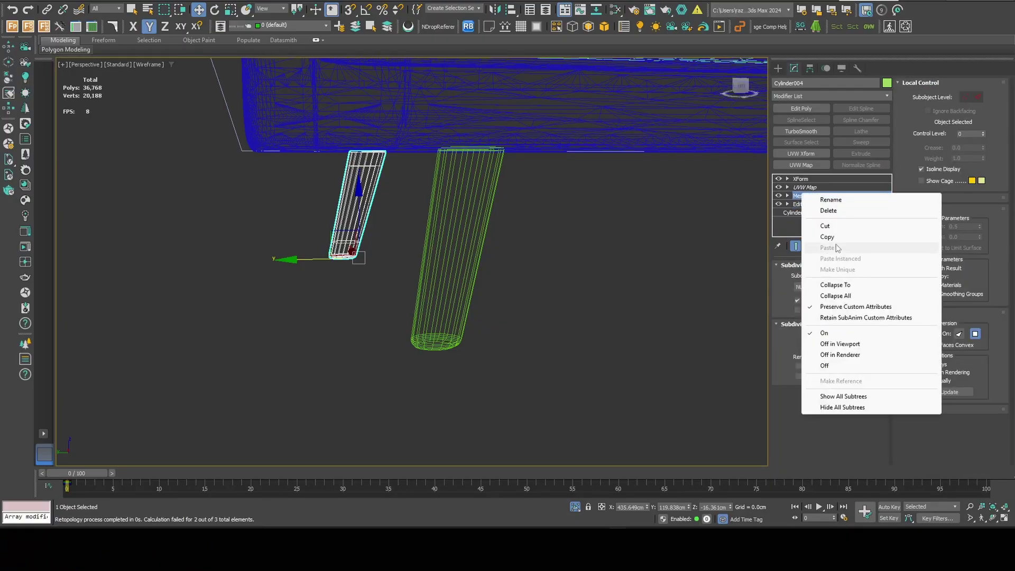
pyautogui.click(829, 211)
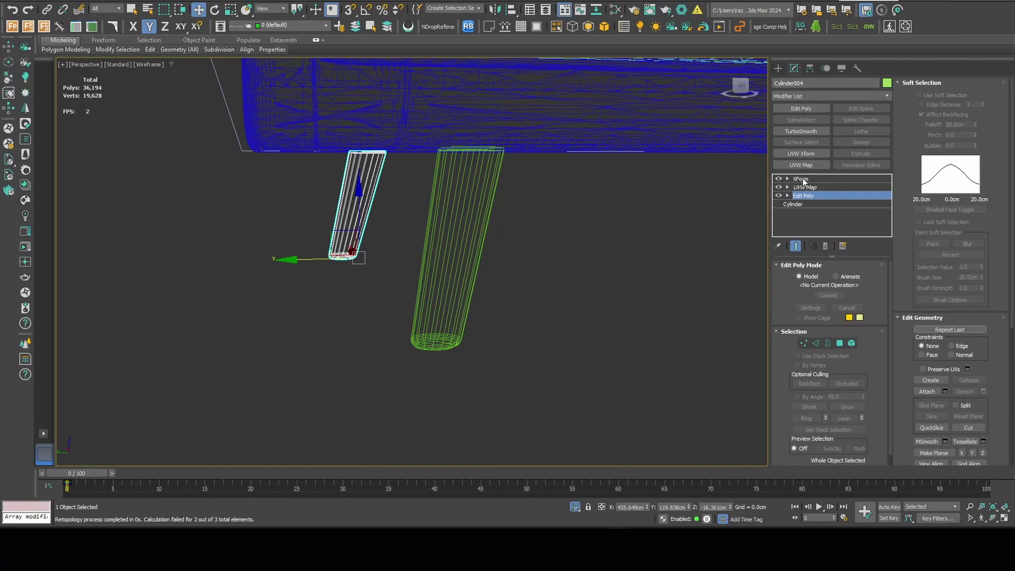
# - Collapse the selected sofa leg's whole modifier stack and attach the other legs and sofa parts to it as one mesh
pyautogui.click(802, 180)
pyautogui.rightClick(802, 179)
pyautogui.click(830, 276)
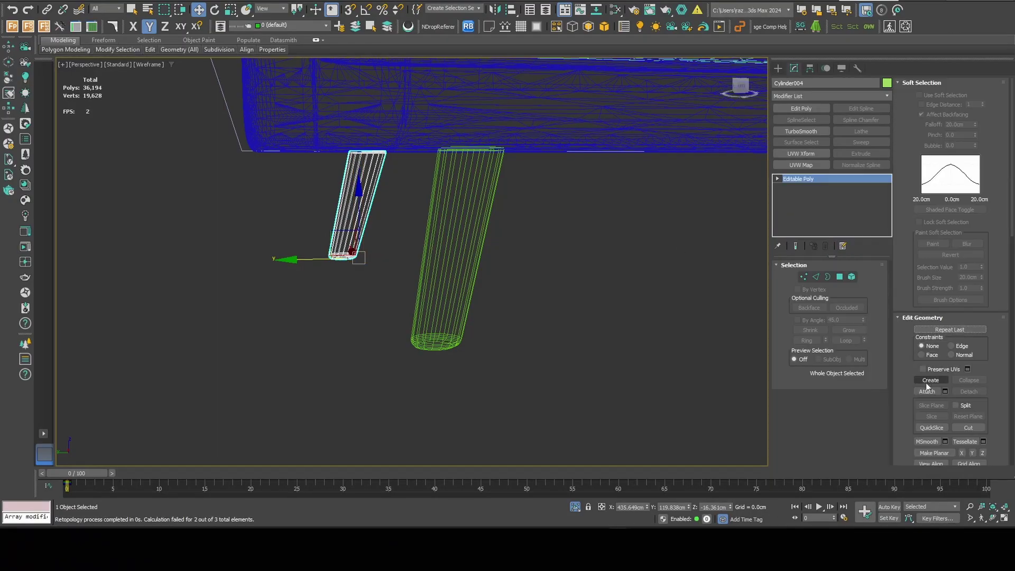
pyautogui.click(927, 392)
pyautogui.click(466, 308)
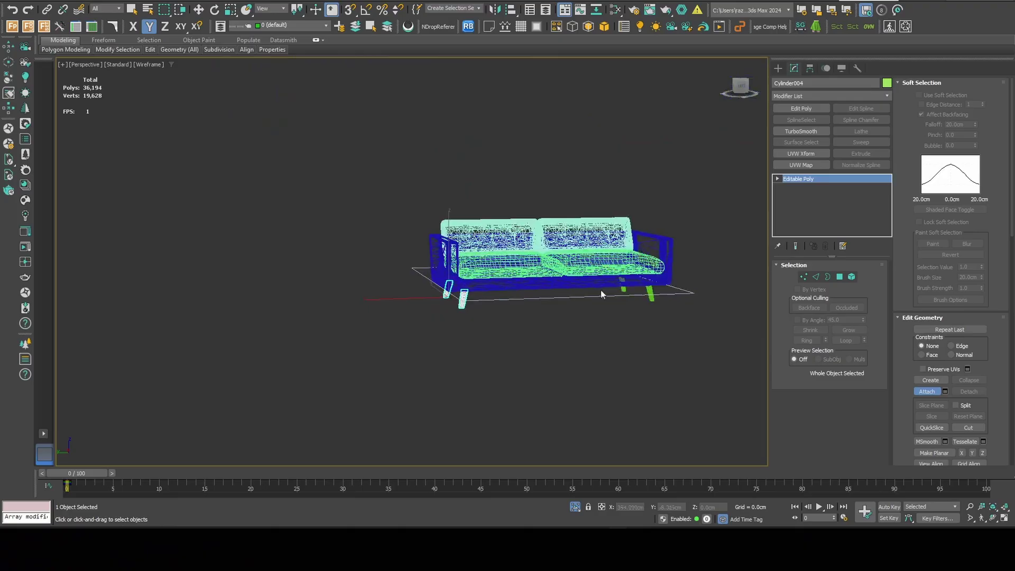
pyautogui.scroll(5, 675, 276)
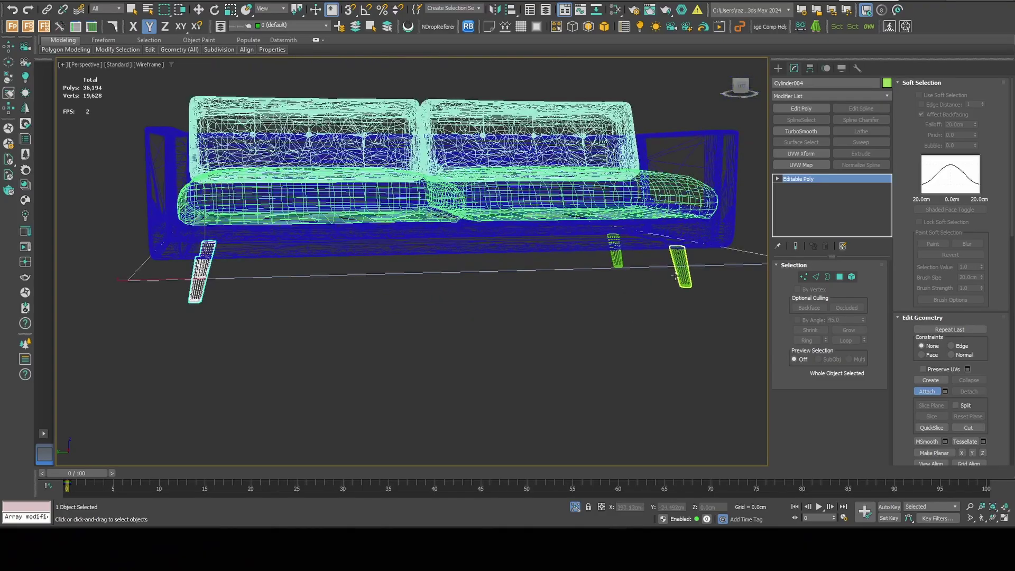
pyautogui.click(684, 273)
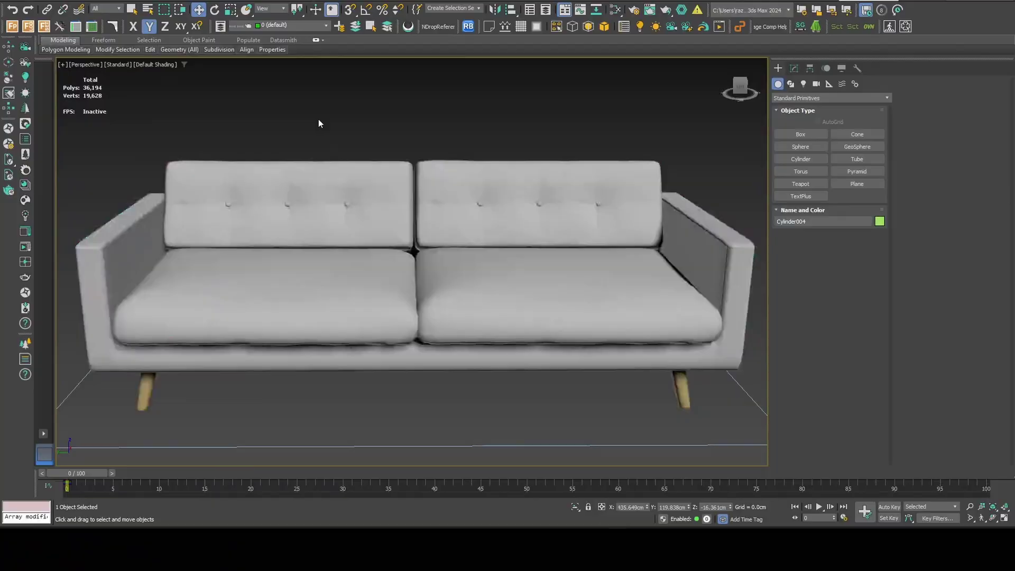
# - Export the combined sofa as the FBX file "Conrad _ Sofa_Company" into a new folder named export inside "2025-09-10 From 3ds max to archicad"
pyautogui.click(269, 183)
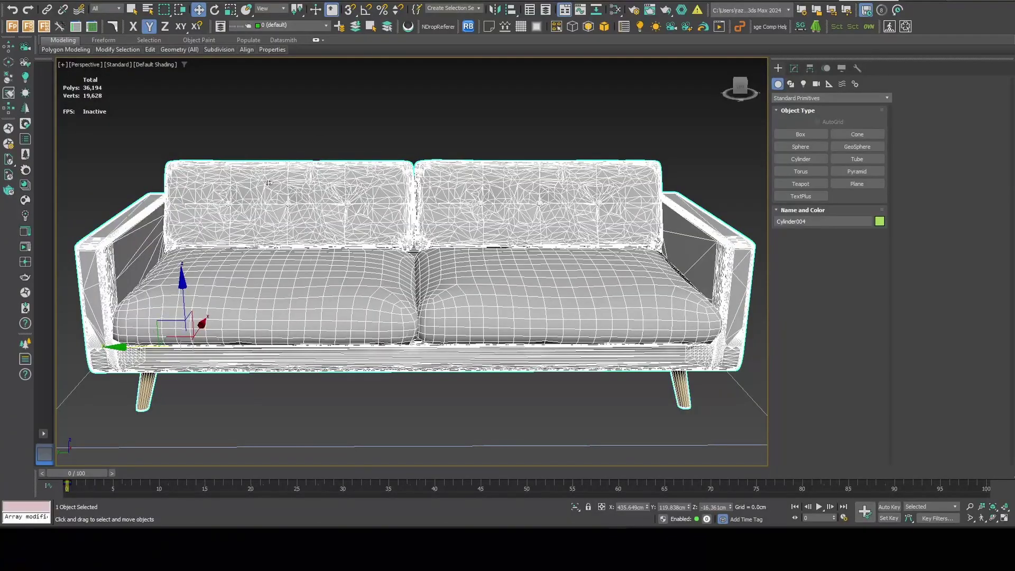
pyautogui.click(14, 1)
pyautogui.moveTo(56, 151)
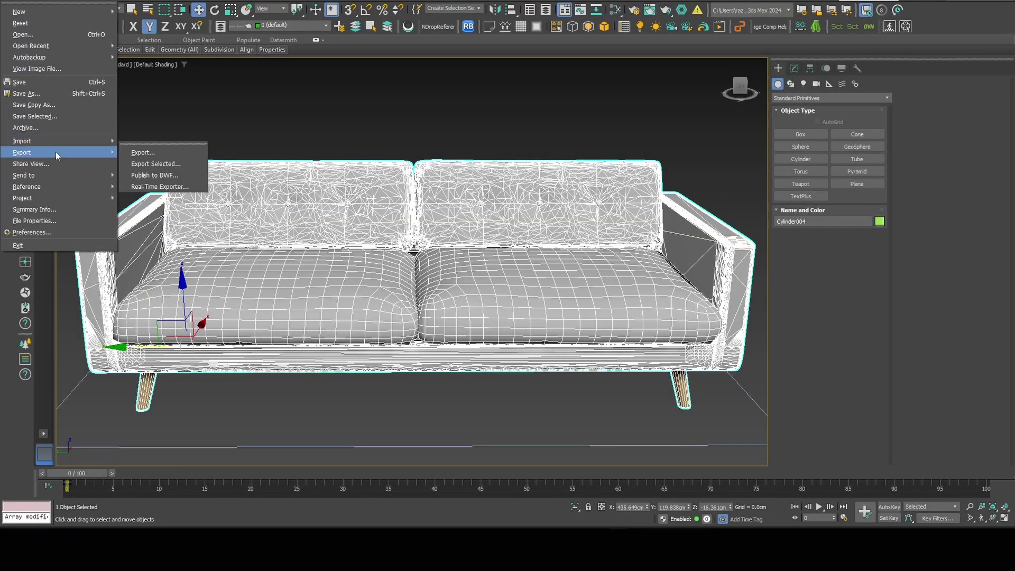
pyautogui.click(176, 163)
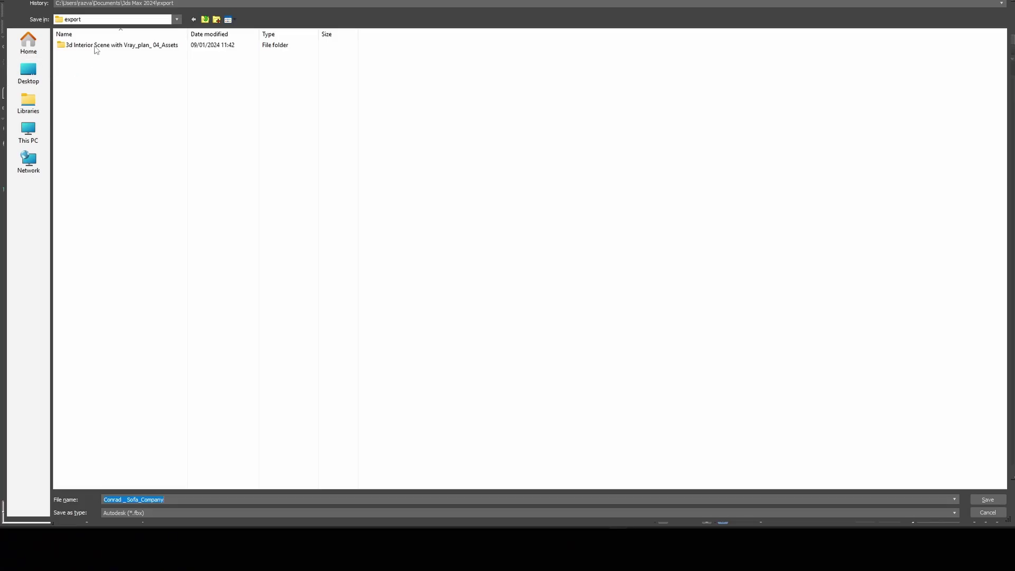
pyautogui.click(96, 21)
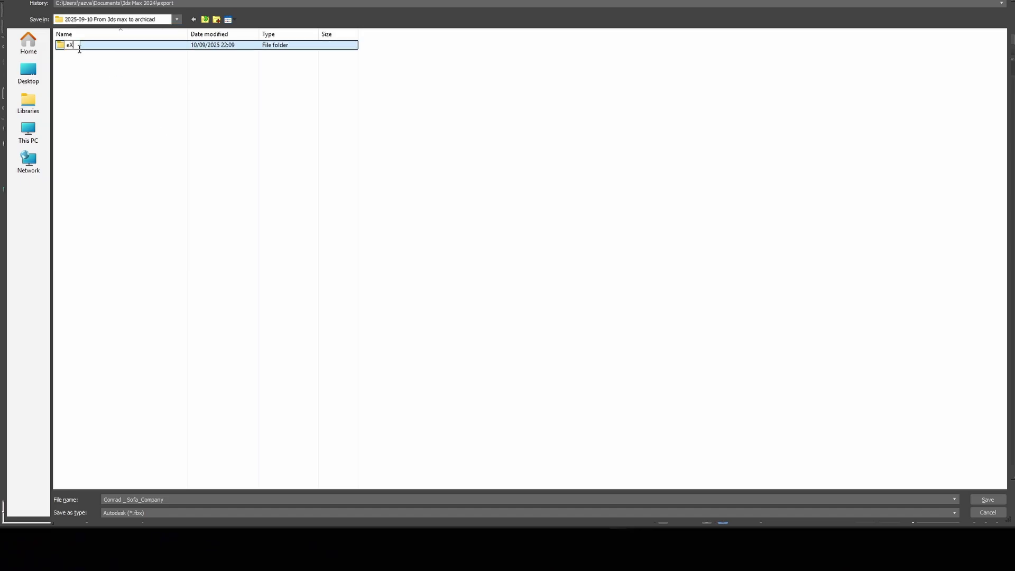
pyautogui.write('eX')
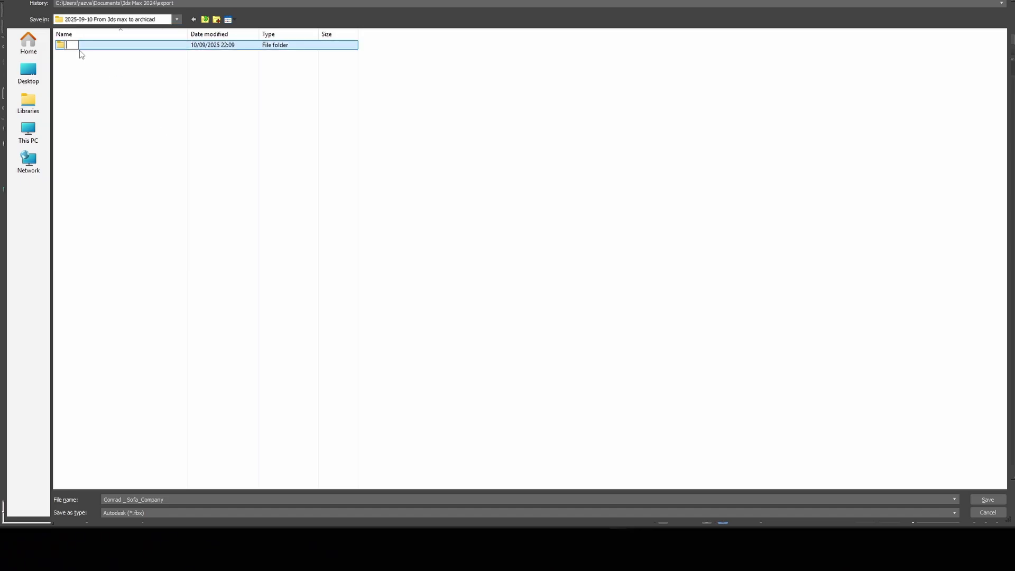
pyautogui.press('capslock')
pyautogui.write('e')
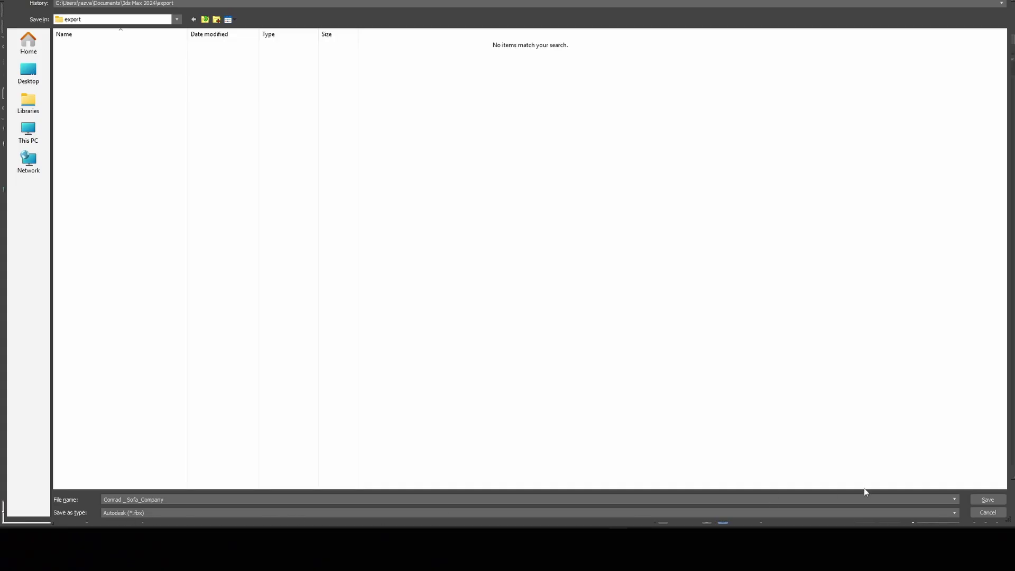
pyautogui.click(988, 499)
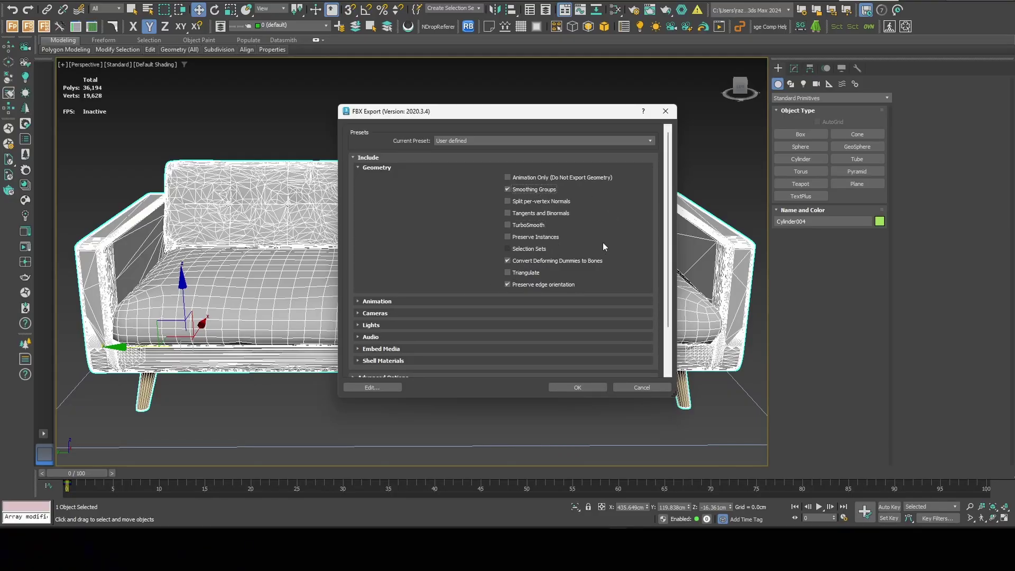
# - Exclude animation from the FBX export, check the automatic unit conversion, and complete the export
pyautogui.click(370, 300)
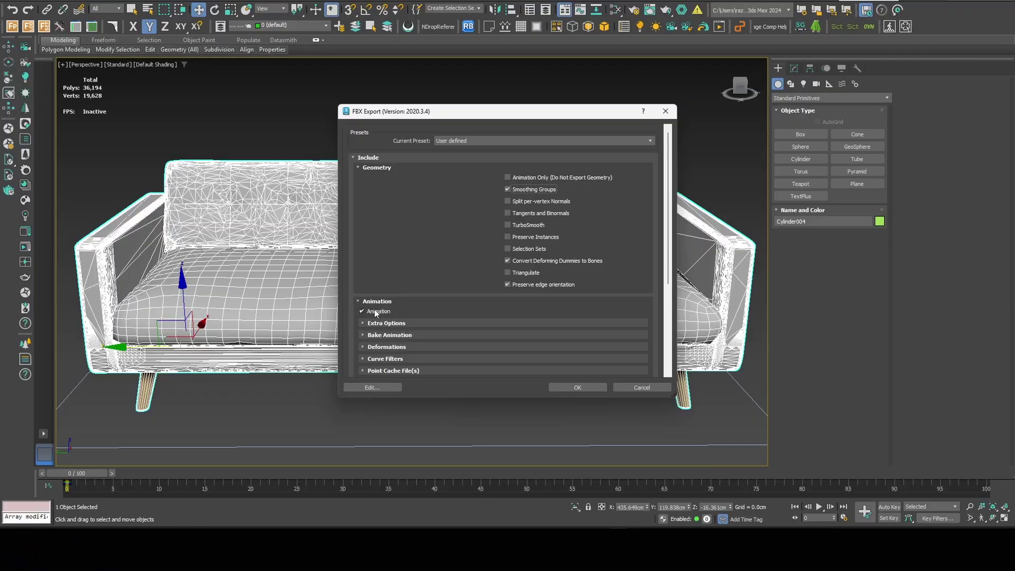
pyautogui.click(361, 312)
pyautogui.scroll(-3, 386, 319)
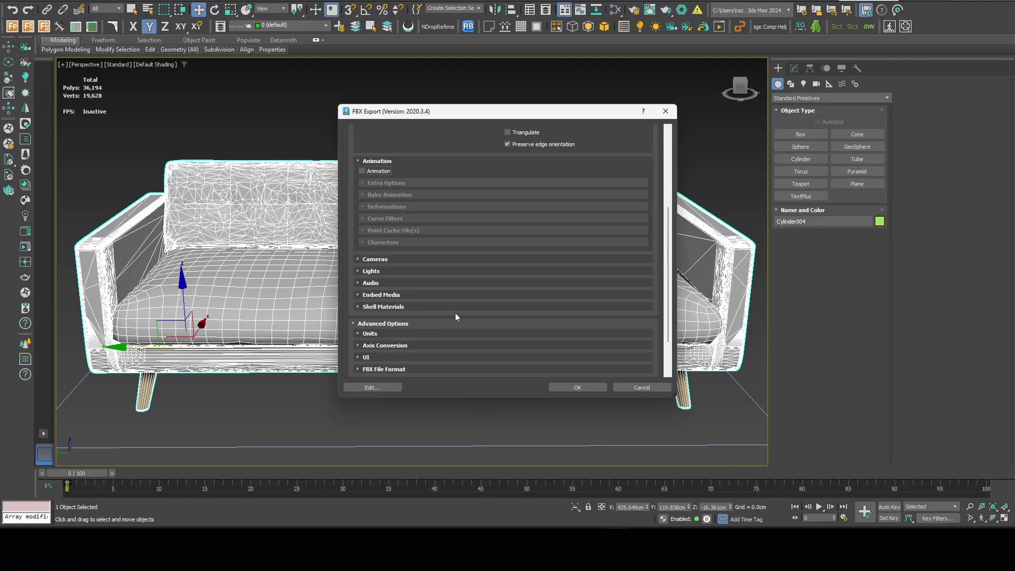
pyautogui.scroll(-2, 444, 314)
pyautogui.click(371, 284)
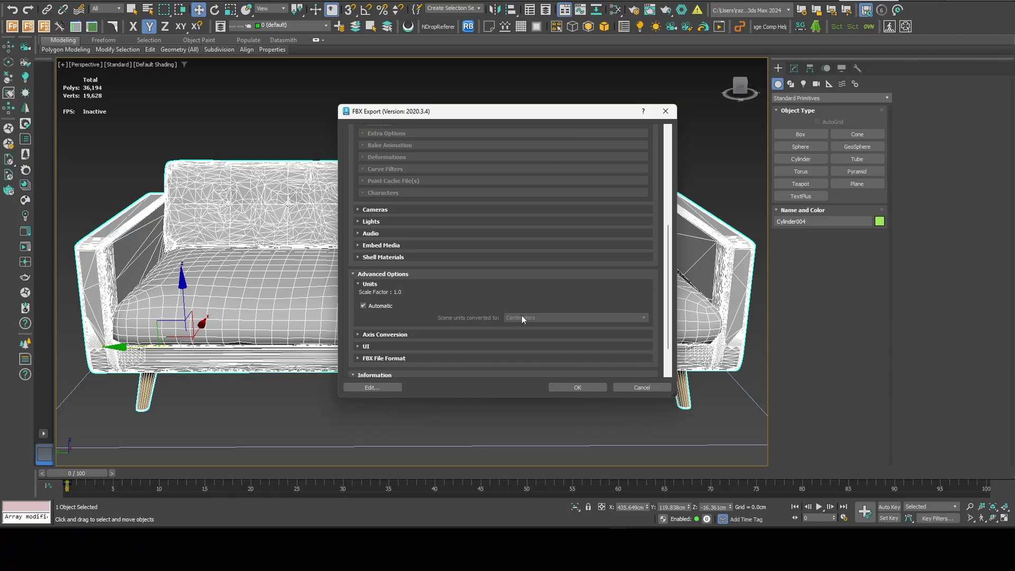
pyautogui.click(571, 388)
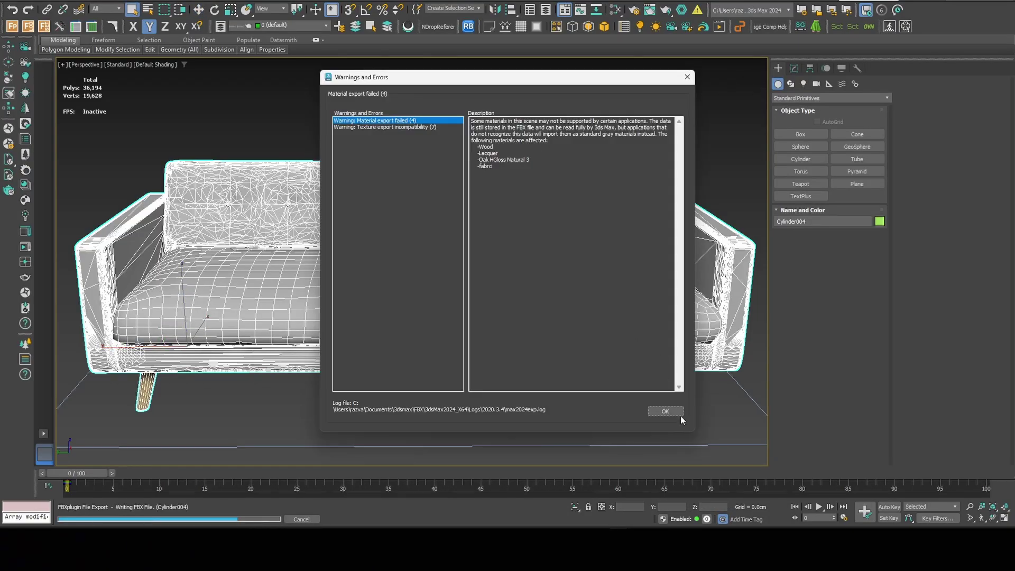
pyautogui.click(667, 410)
pyautogui.click(656, 355)
# - Rotate the sofa a quarter turn in the top view with angle snap on, so its back runs horizontally
pyautogui.press('t')
pyautogui.press('e')
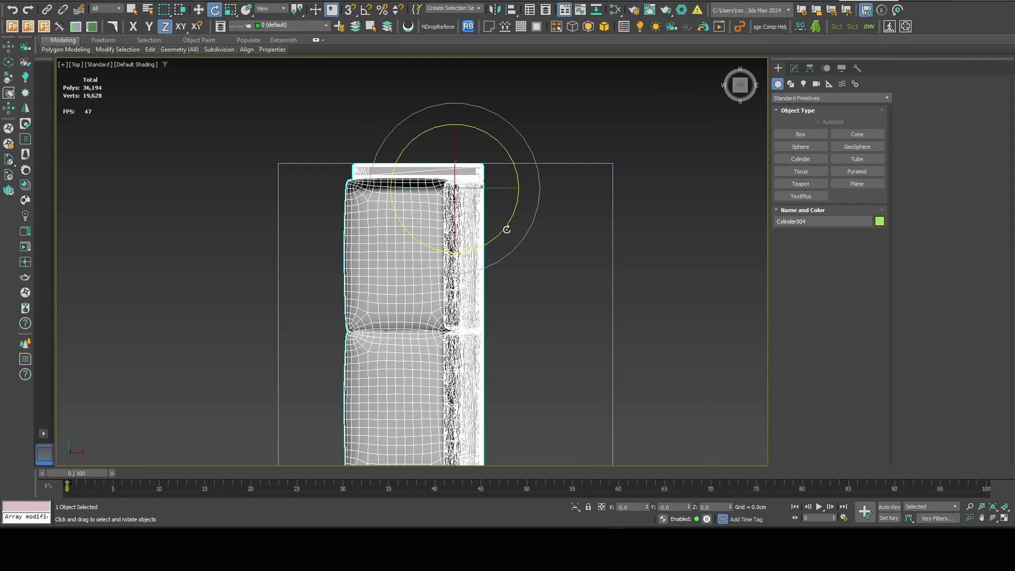
pyautogui.moveTo(503, 227); pyautogui.dragTo(505, 165)
pyautogui.rightClick(505, 165)
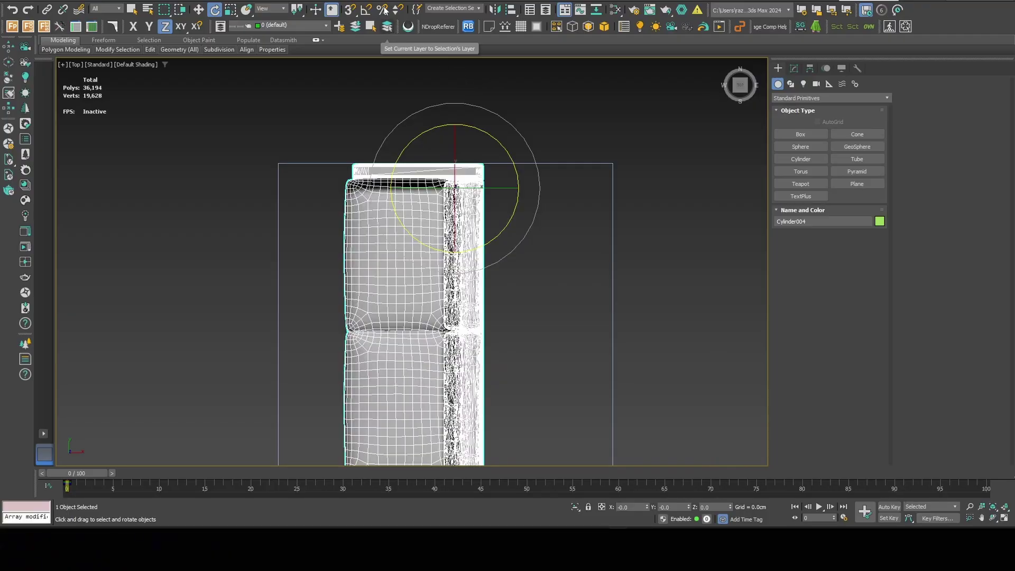
pyautogui.click(368, 9)
pyautogui.moveTo(505, 231); pyautogui.dragTo(505, 137)
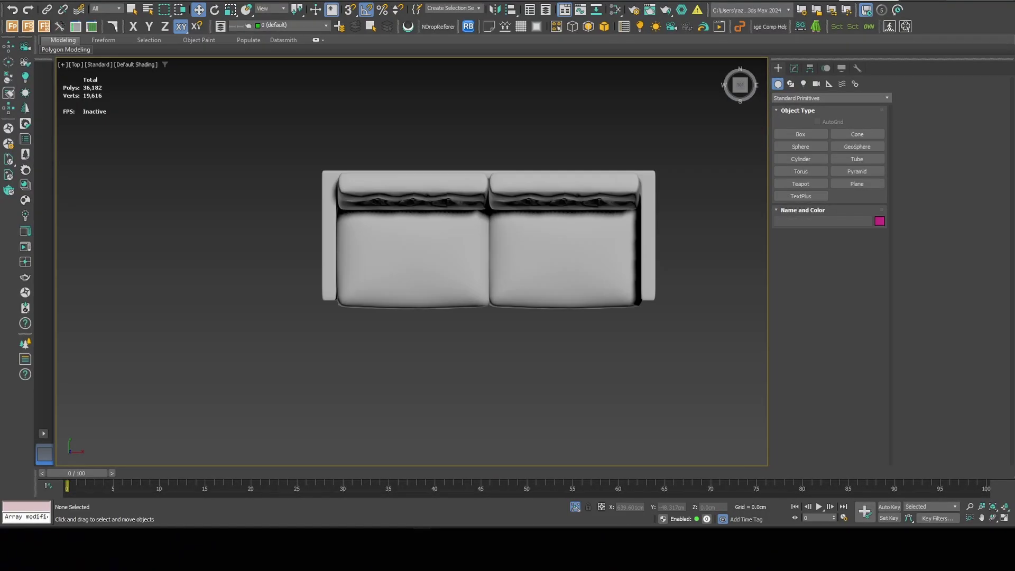
pyautogui.click(599, 231)
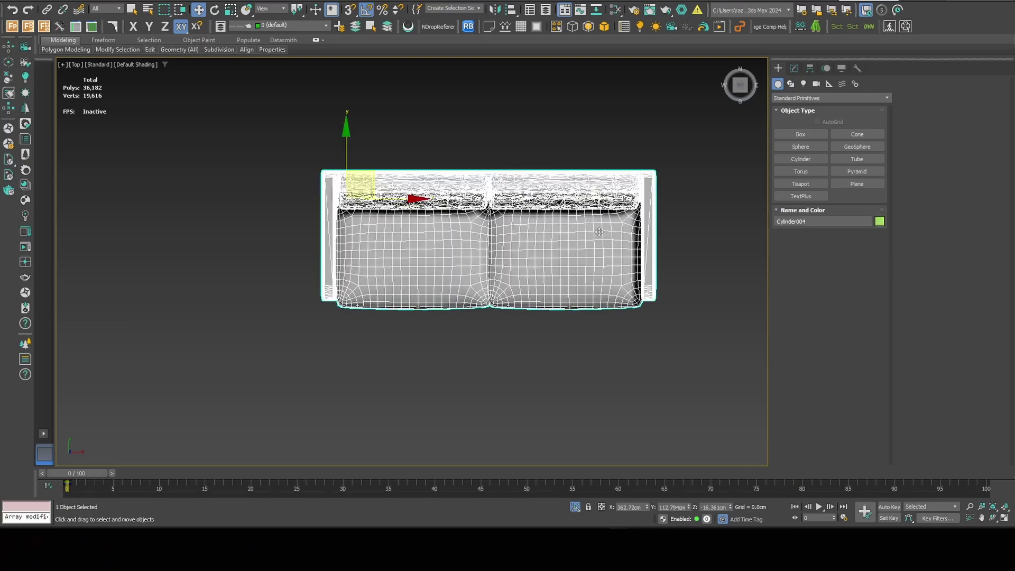
pyautogui.click(656, 381)
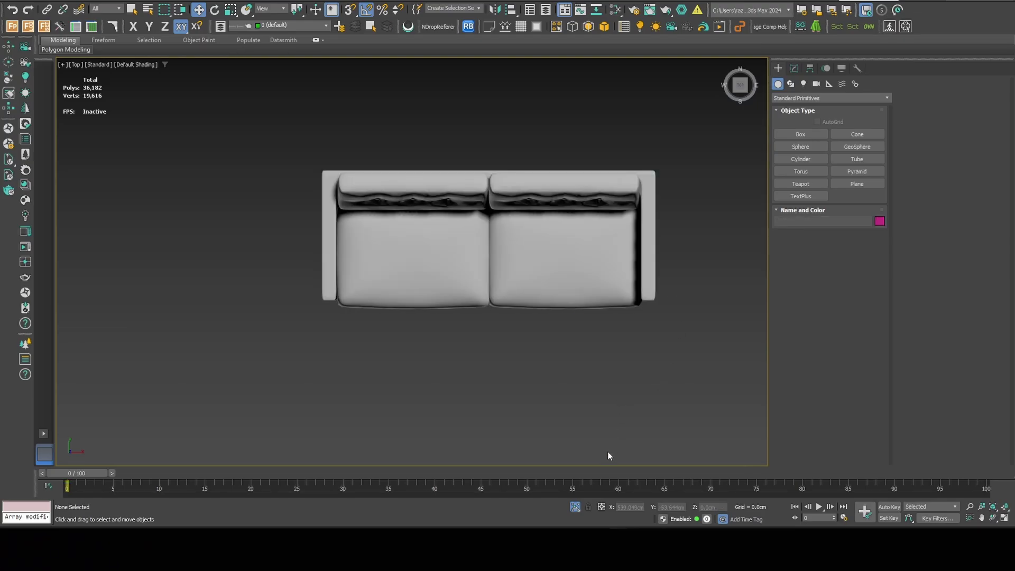
# - Switch to the browser and skim the YouTube video "3d for cad script in autodesk 3d max"
pyautogui.click(714, 552)
pyautogui.click(528, 284)
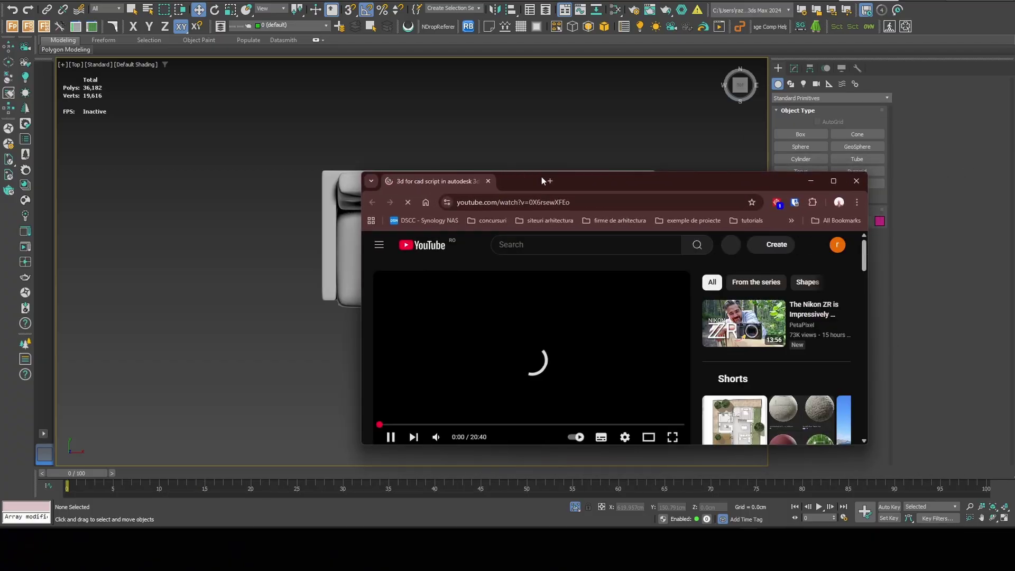
pyautogui.doubleClick(542, 178)
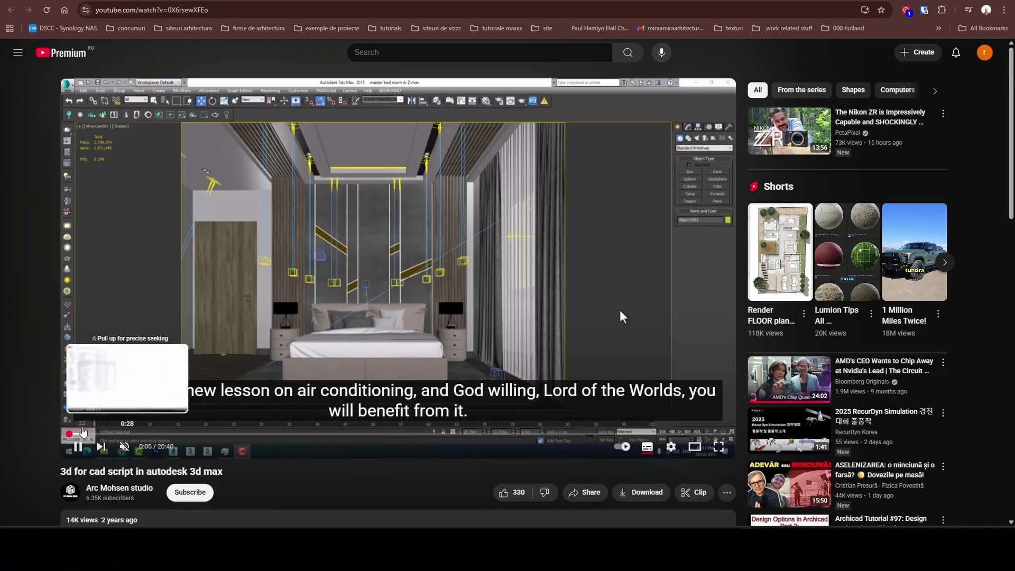
pyautogui.click(80, 434)
pyautogui.moveTo(82, 435); pyautogui.dragTo(171, 435)
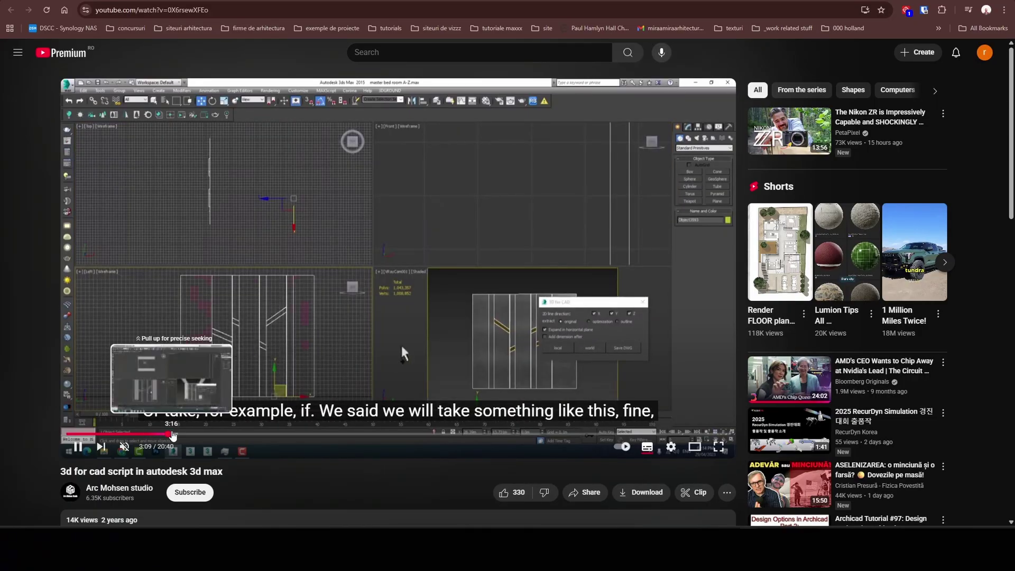
pyautogui.moveTo(173, 435); pyautogui.dragTo(221, 438)
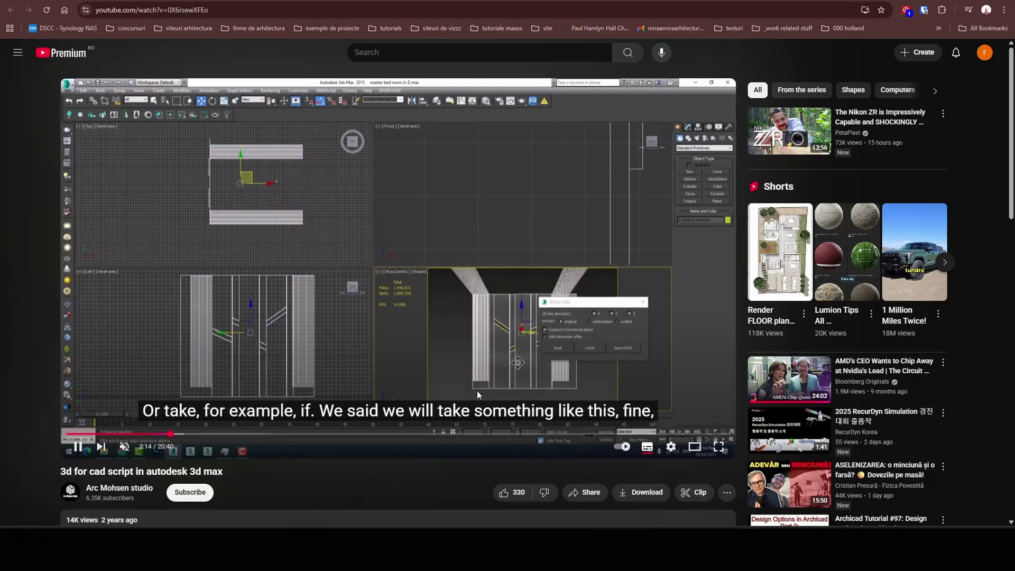
pyautogui.click(80, 447)
pyautogui.click(958, 1)
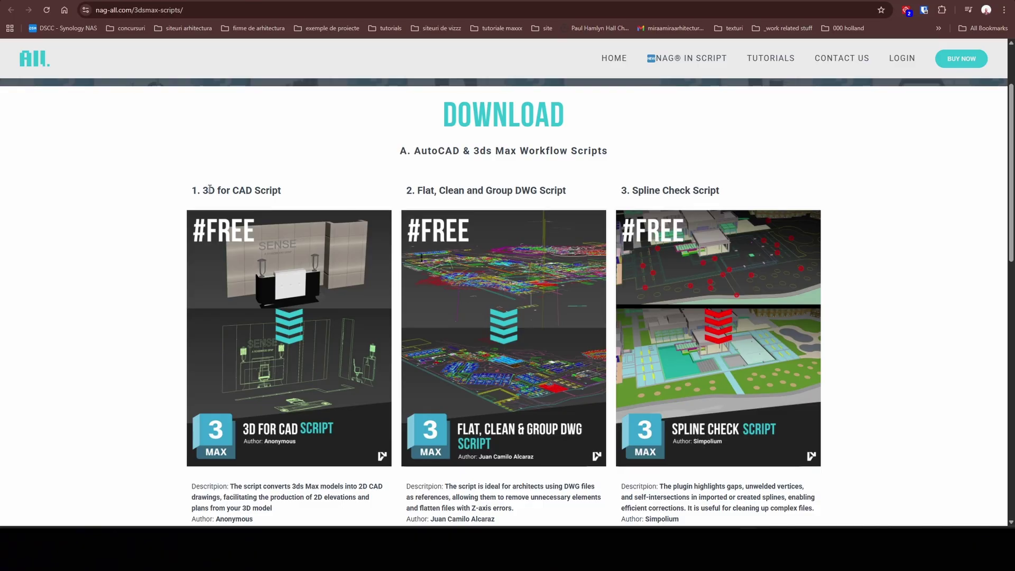
# - Locate the free 3D for CAD Script and its 3D-for-CAD.zip download on the nag-all.com 3ds Max scripts page
pyautogui.moveTo(209, 191); pyautogui.dragTo(296, 193)
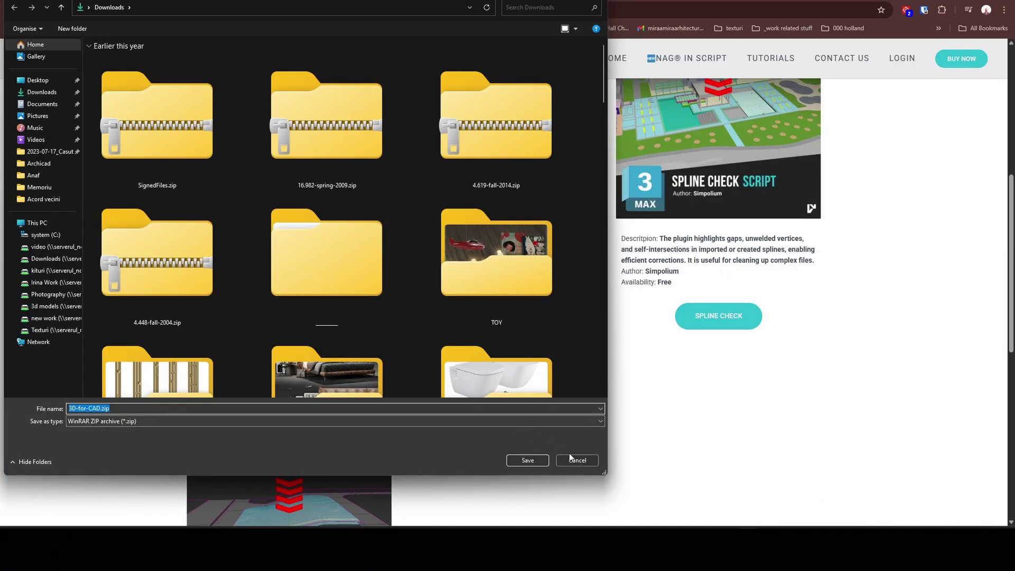
pyautogui.click(570, 456)
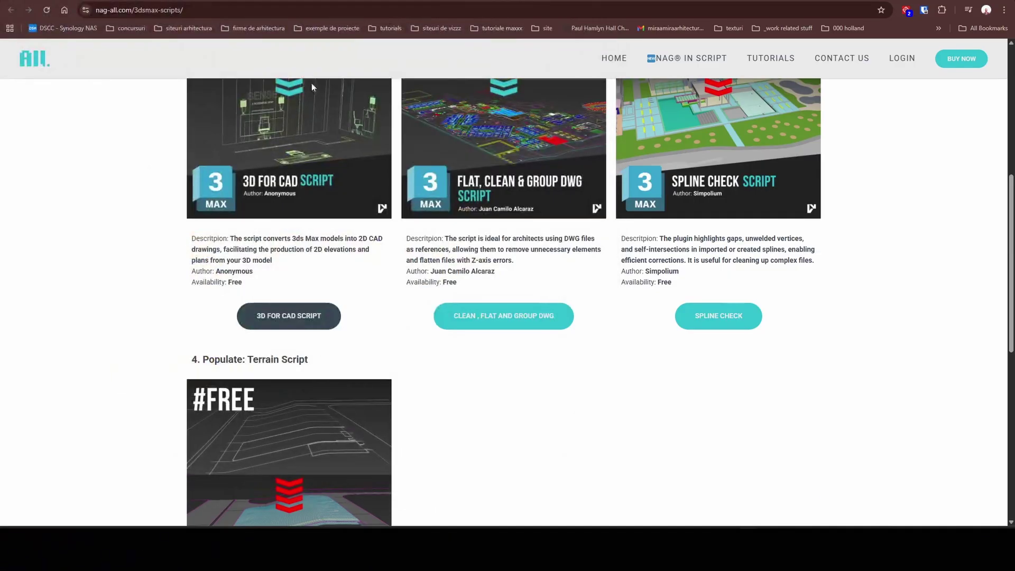
pyautogui.moveTo(206, 8); pyautogui.dragTo(11, 27)
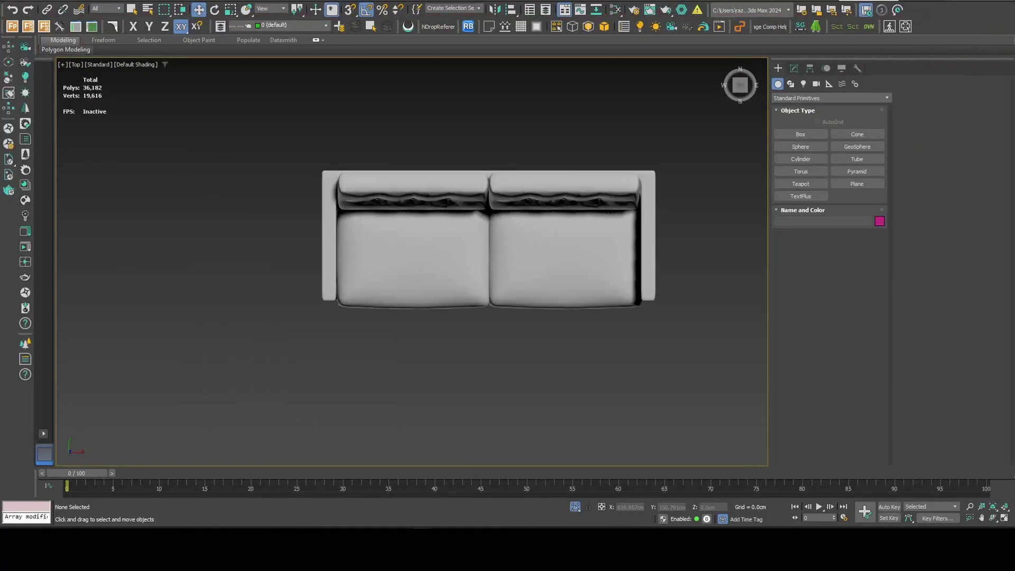
# - Run the 3D for CAD script in 3ds Max and extract local outline drawings of the sofa along X, Y and Z
pyautogui.moveTo(767, 254); pyautogui.dragTo(550, 127)
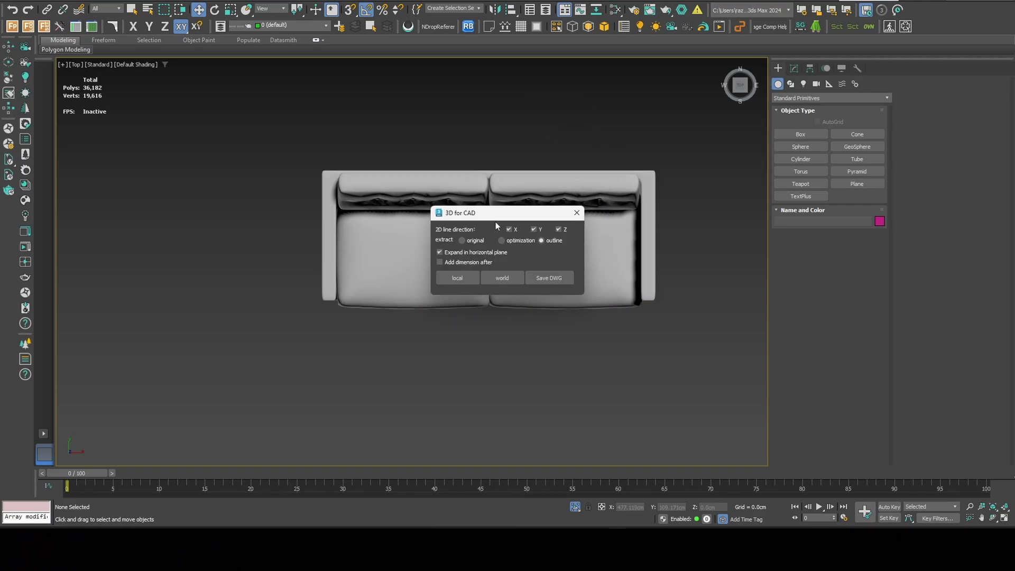
pyautogui.moveTo(509, 220); pyautogui.dragTo(739, 142)
pyautogui.moveTo(265, 156); pyautogui.dragTo(669, 305)
pyautogui.click(688, 199)
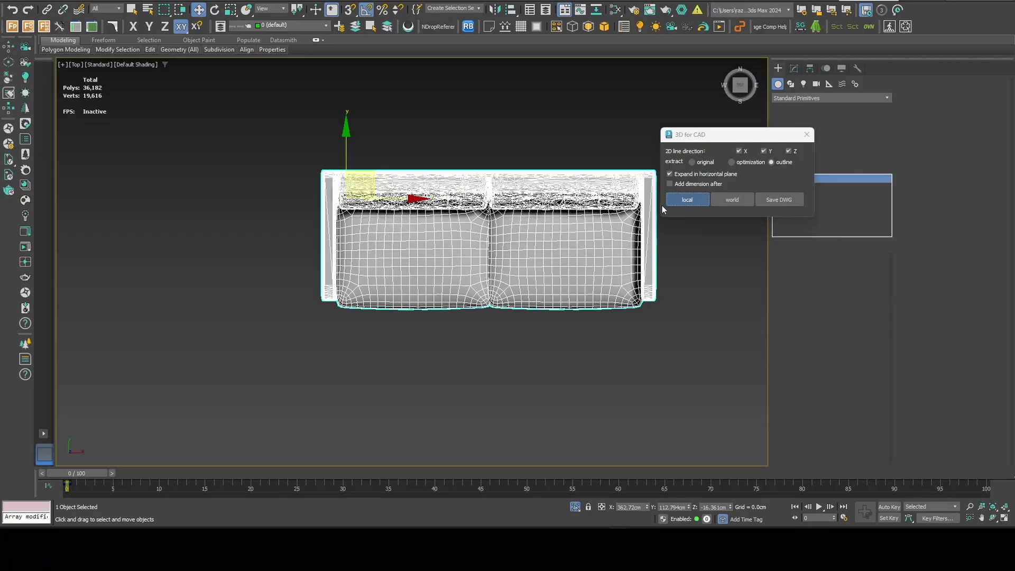
# - Move the sofa's plan outline drawing down, clear of the side elevation outline it overlaps
pyautogui.moveTo(523, 277); pyautogui.dragTo(451, 243, button='middle')
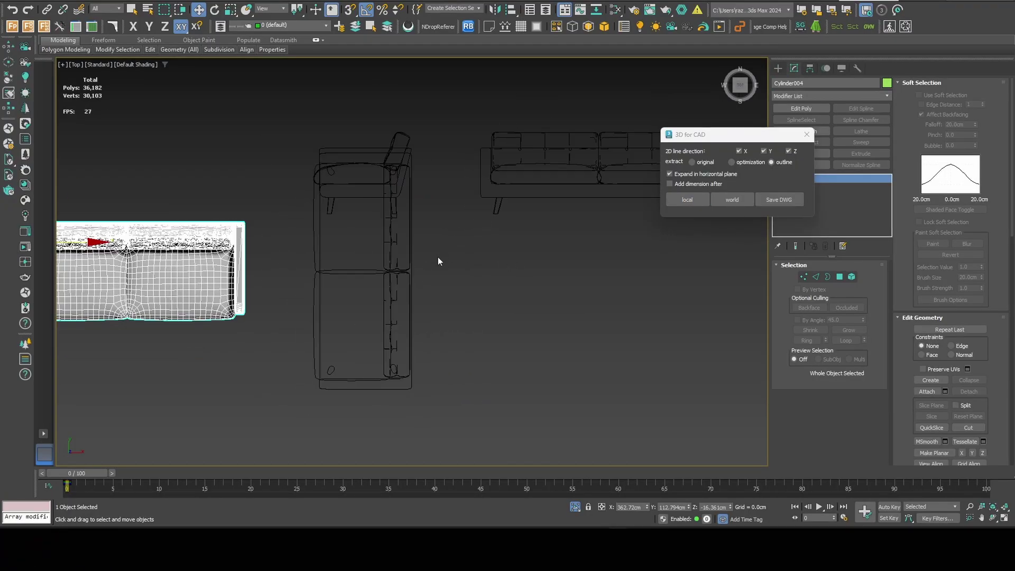
pyautogui.click(438, 257)
pyautogui.moveTo(180, 278); pyautogui.dragTo(262, 257, button='middle')
pyautogui.click(459, 244)
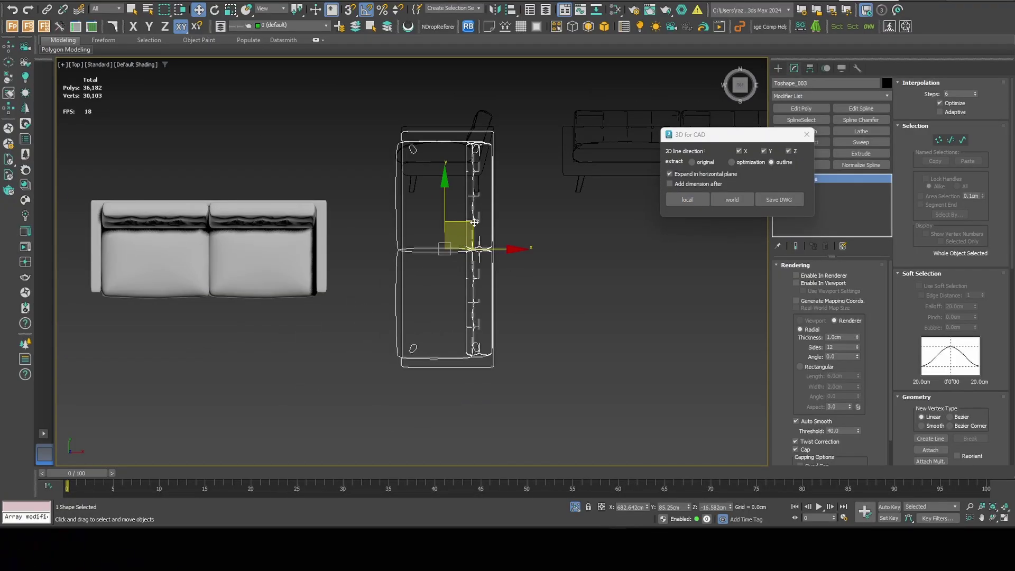
pyautogui.moveTo(474, 223); pyautogui.dragTo(472, 326)
pyautogui.click(559, 210)
# - Examine the line quality of the sofa's side and front elevation outlines up close
pyautogui.scroll(3, 442, 131)
pyautogui.moveTo(482, 159); pyautogui.dragTo(477, 207, button='middle')
pyautogui.scroll(1, 477, 206)
pyautogui.scroll(-1, 477, 206)
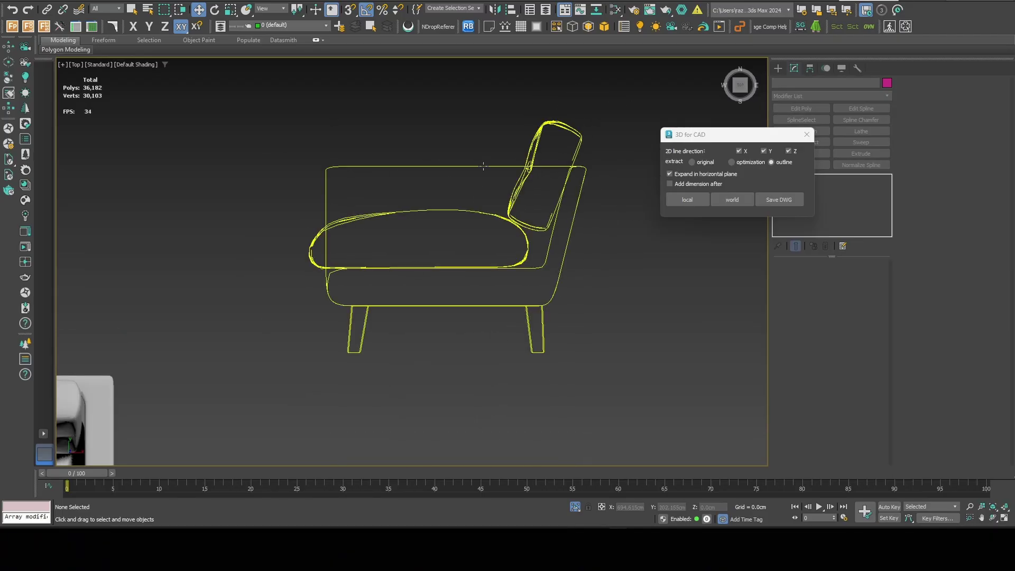
pyautogui.scroll(3, 531, 170)
pyautogui.scroll(-6, 531, 170)
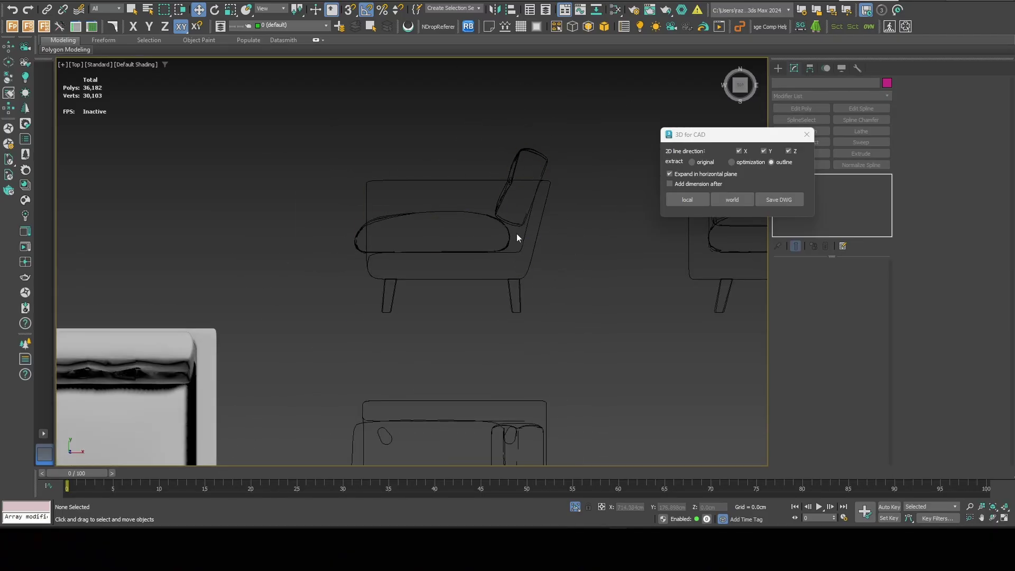
pyautogui.scroll(-2, 518, 237)
pyautogui.moveTo(719, 225); pyautogui.dragTo(346, 242, button='middle')
pyautogui.scroll(4, 434, 222)
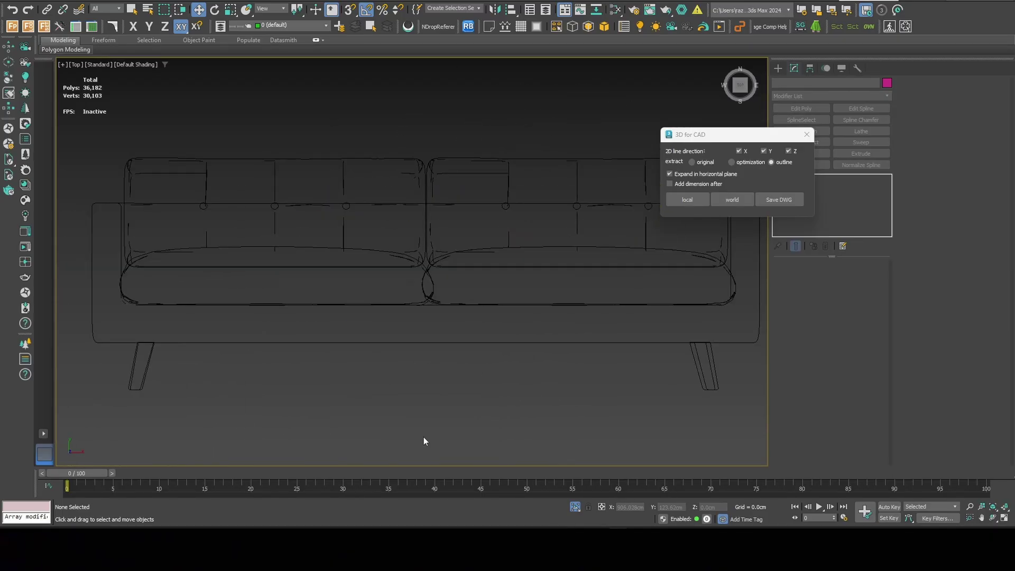
# - Examine the line quality of the sofa's plan outline drawing, from the legs up to the backrest corner
pyautogui.scroll(-5, 423, 418)
pyautogui.moveTo(372, 424); pyautogui.dragTo(473, 246, button='middle')
pyautogui.moveTo(225, 415); pyautogui.dragTo(357, 274, button='middle')
pyautogui.scroll(4, 341, 201)
pyautogui.moveTo(357, 372); pyautogui.dragTo(361, 331, button='middle')
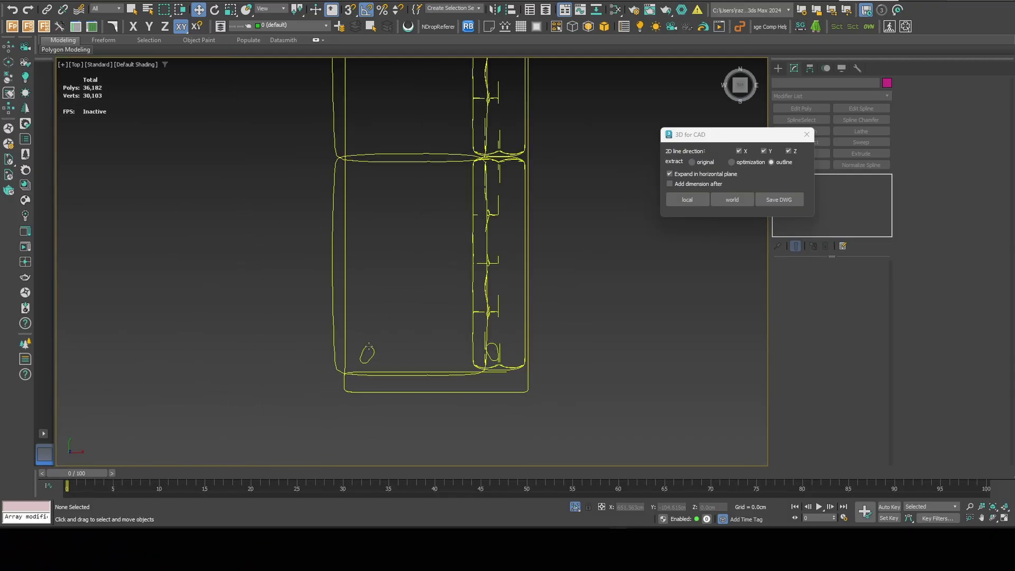
pyautogui.click(368, 353)
pyautogui.scroll(6, 449, 281)
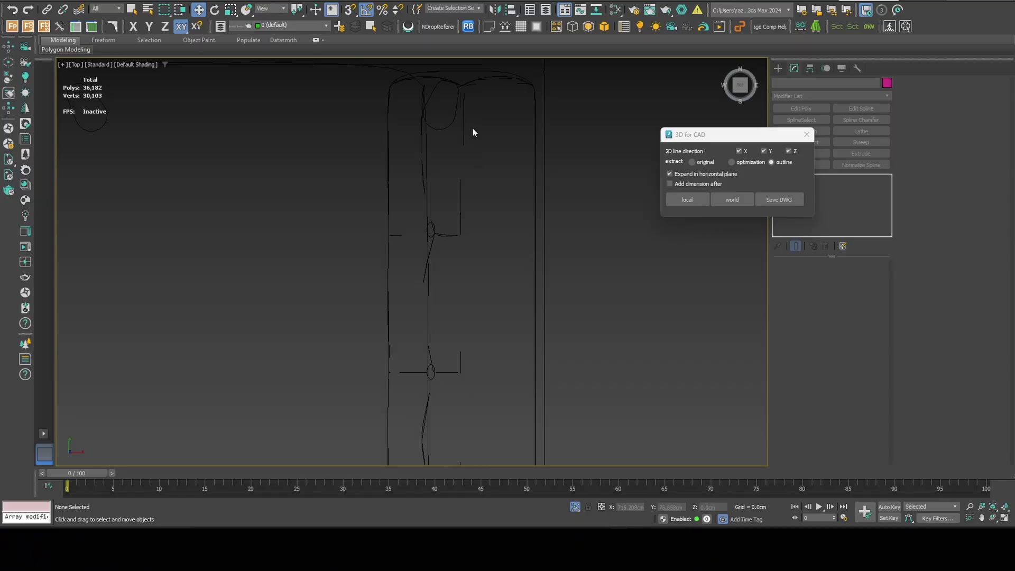
pyautogui.moveTo(443, 195); pyautogui.dragTo(436, 263, button='middle')
pyautogui.scroll(3, 419, 214)
pyautogui.scroll(-3, 418, 214)
pyautogui.moveTo(400, 169)
pyautogui.mouseDown(button='middle')
pyautogui.moveTo(405, 198)
pyautogui.moveTo(473, 261)
pyautogui.moveTo(408, 220)
pyautogui.mouseUp(button='middle')
pyautogui.scroll(4, 406, 189)
pyautogui.scroll(4, 423, 207)
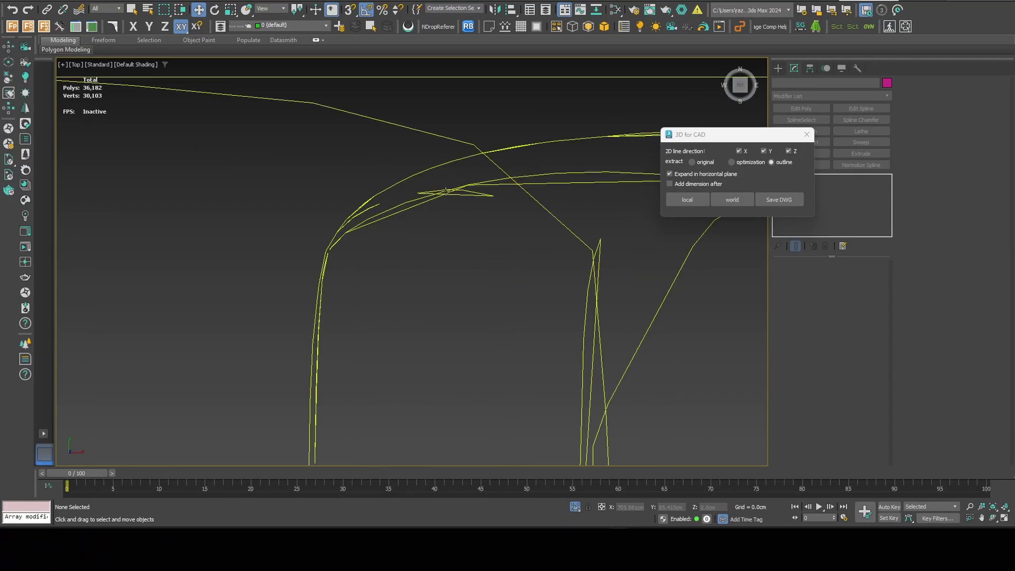
# - Delete the small stray spline at the backrest cushion corner of the sofa's plan outline
pyautogui.click(462, 191)
pyautogui.moveTo(711, 134); pyautogui.dragTo(636, 110)
pyautogui.click(951, 141)
pyautogui.scroll(4, 445, 193)
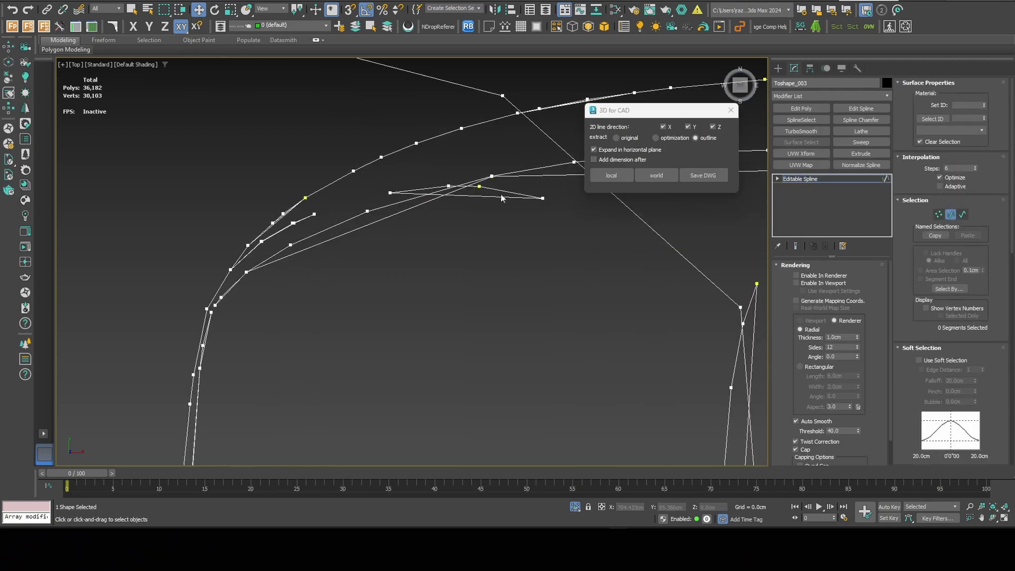
pyautogui.press('3')
pyautogui.click(301, 225)
pyautogui.scroll(-3, 350, 234)
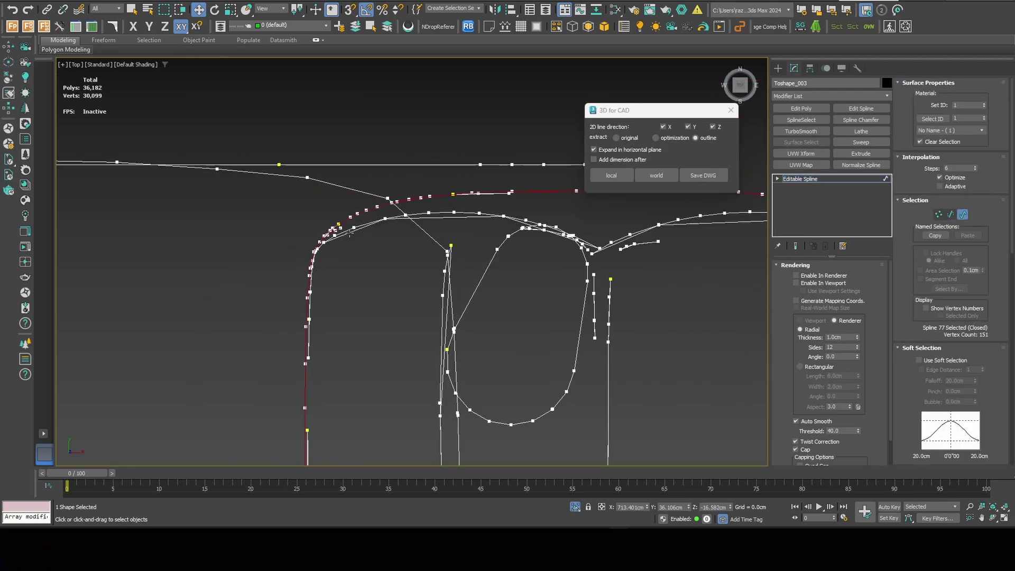
# - Examine the plan outline's individual splines for gaps and overlaps at the seat cushion and frame corner, and leave spline editing
pyautogui.scroll(6, 422, 251)
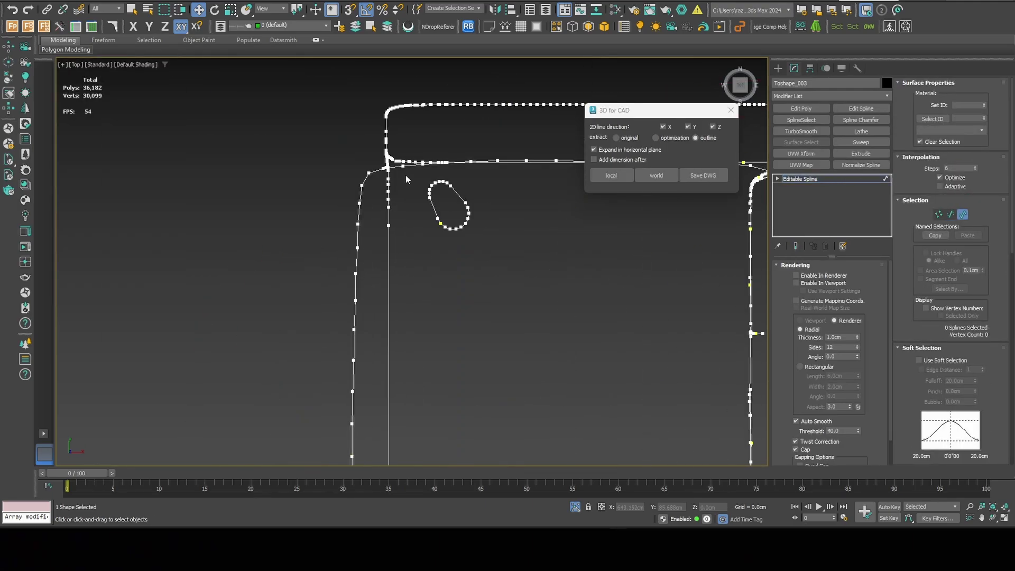
pyautogui.click(431, 204)
pyautogui.scroll(-4, 411, 206)
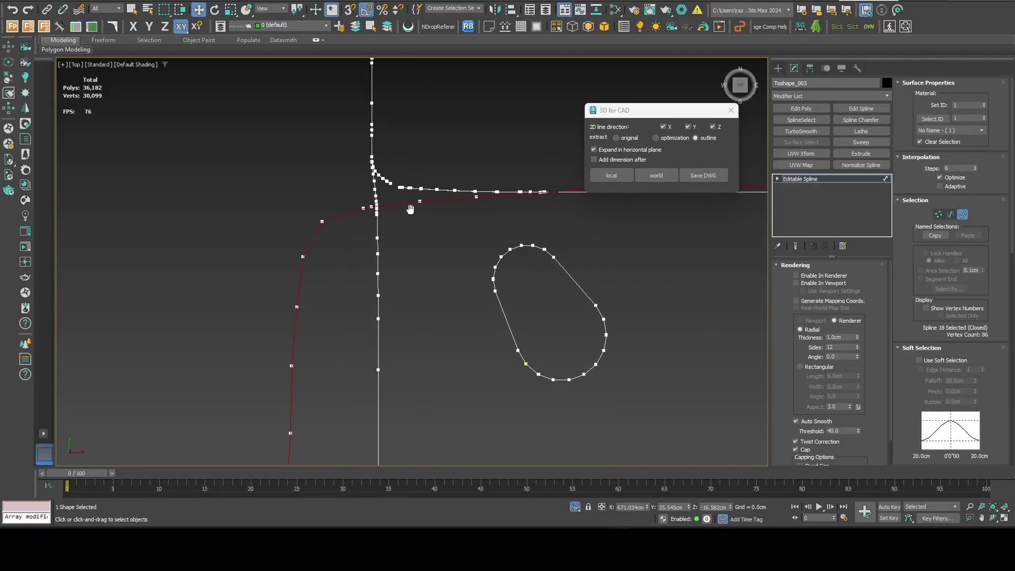
pyautogui.click(371, 199)
pyautogui.scroll(7, 369, 198)
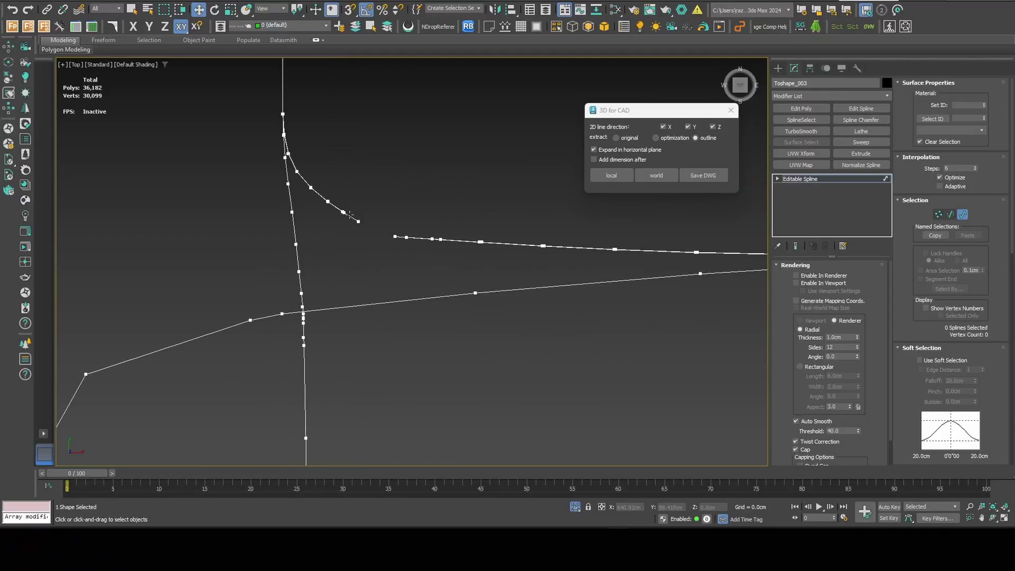
pyautogui.click(344, 210)
pyautogui.scroll(7, 342, 211)
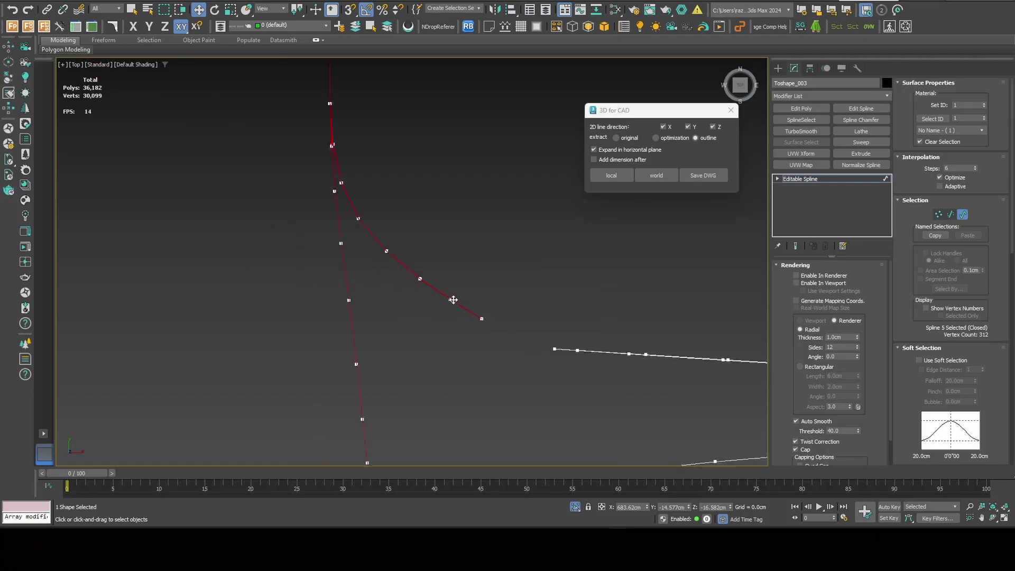
pyautogui.scroll(-7, 453, 300)
pyautogui.click(587, 286)
pyautogui.scroll(-5, 587, 286)
pyautogui.moveTo(587, 286); pyautogui.dragTo(453, 124, button='middle')
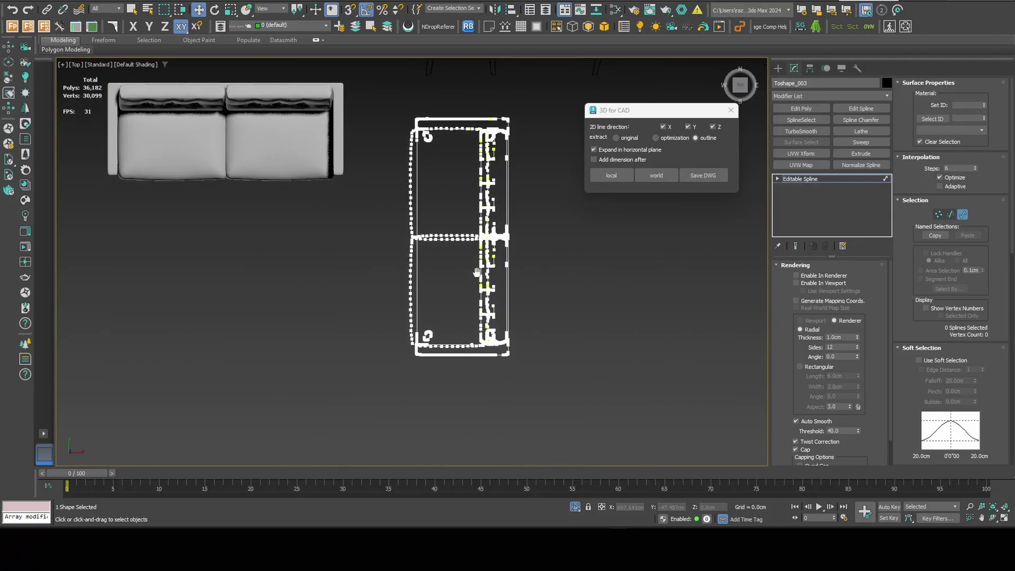
pyautogui.click(964, 214)
pyautogui.click(778, 69)
pyautogui.click(547, 220)
pyautogui.scroll(4, 458, 233)
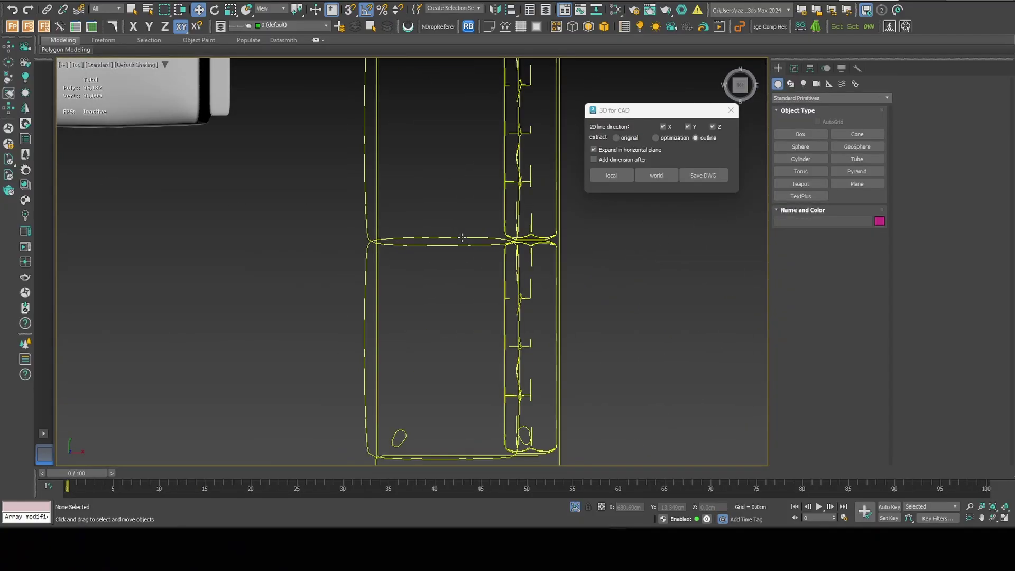
pyautogui.scroll(-5, 462, 238)
# - Export the sofa's plan outline to the export folder as the AutoCAD DWG file Conrad _ Sofa_Company_cad
pyautogui.click(428, 202)
pyautogui.click(12, 3)
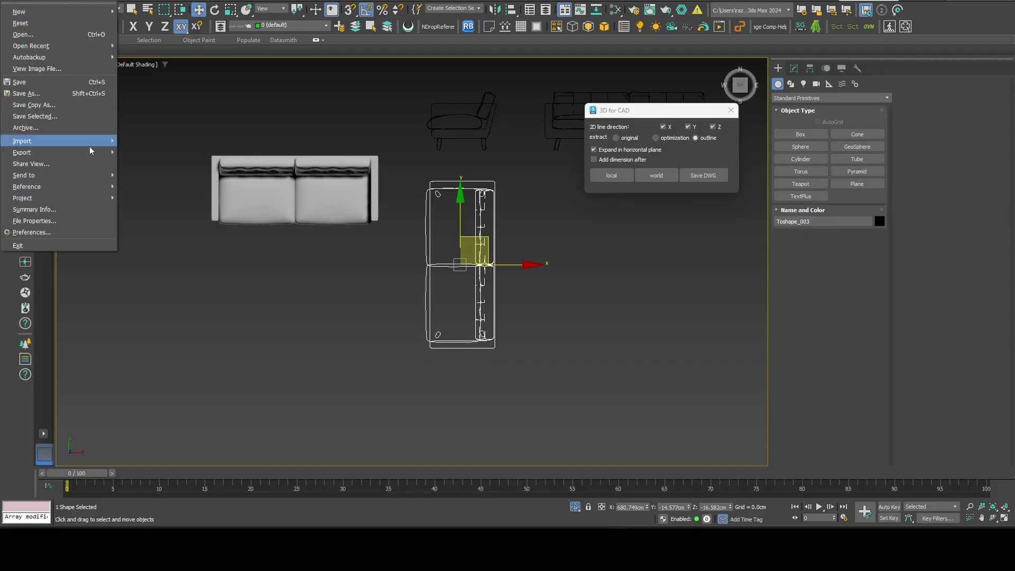
pyautogui.moveTo(88, 152)
pyautogui.click(167, 164)
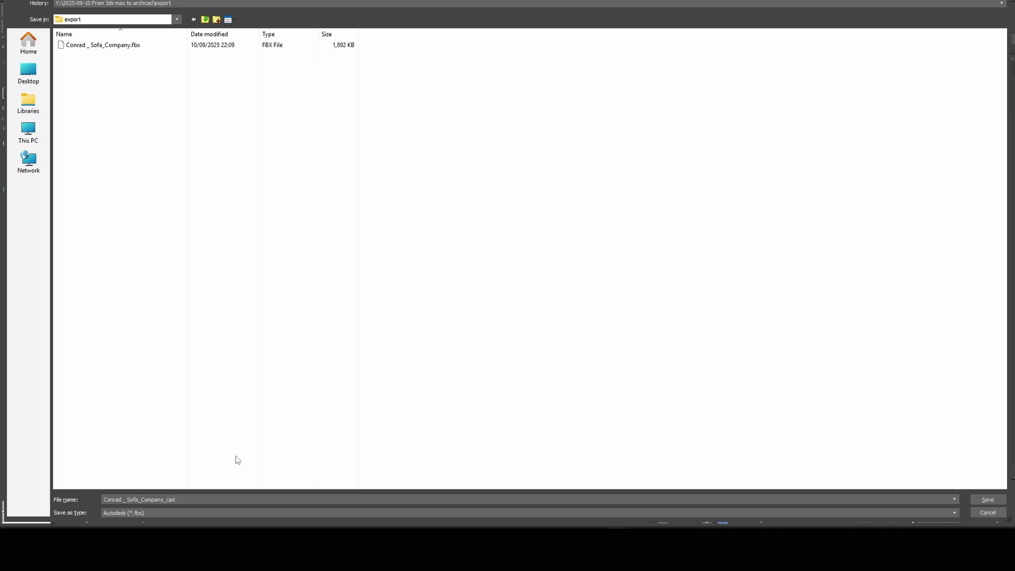
pyautogui.click(205, 513)
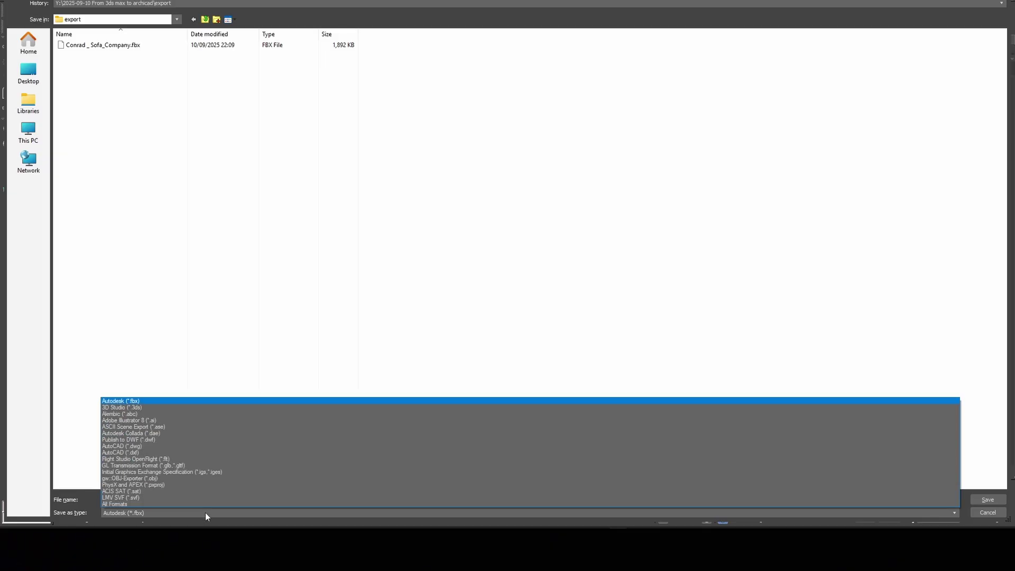
pyautogui.click(186, 447)
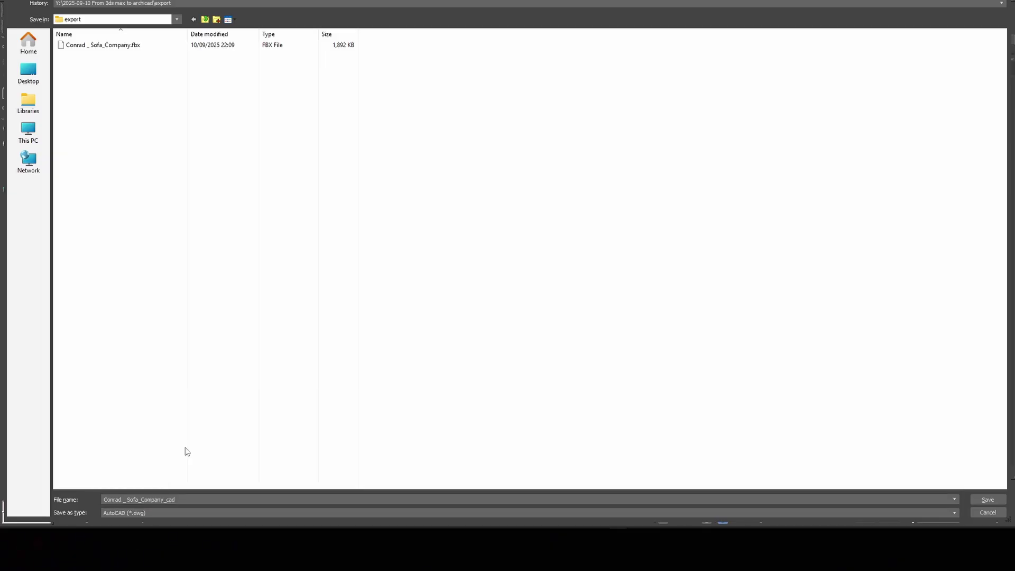
pyautogui.click(986, 501)
pyautogui.click(524, 290)
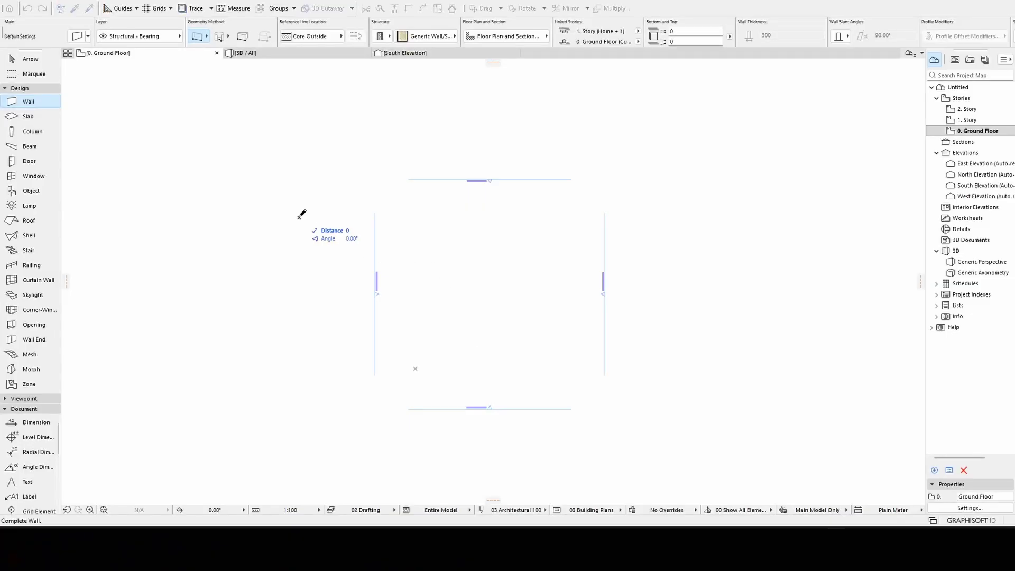
# - In Archicad, cancel the started wall and import Conrad _ Sofa_Company.fbx as a GDL object, with textures added to the Embedded Library
pyautogui.press('Escape')
pyautogui.press('Escape')
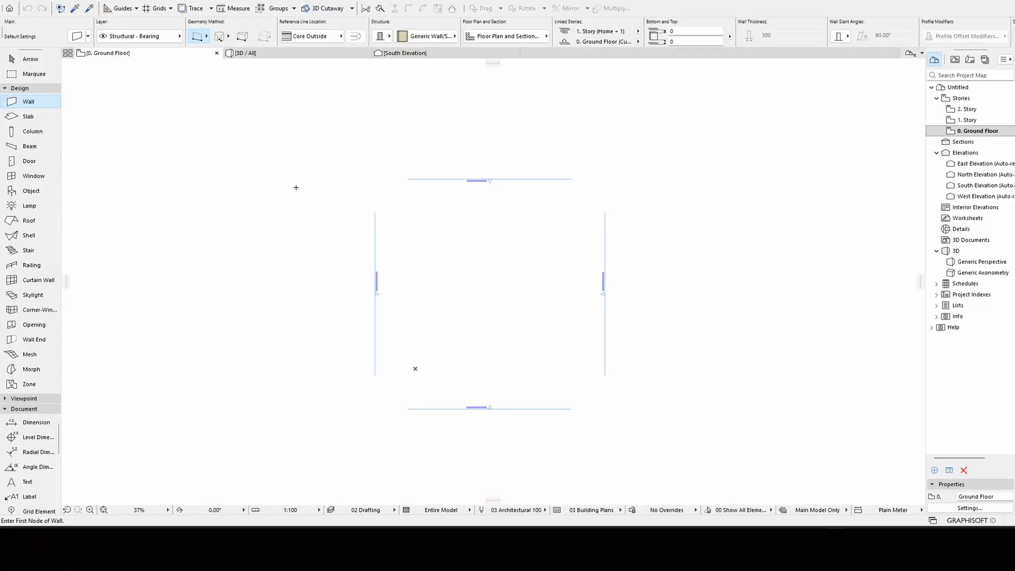
pyautogui.click(9, 1)
pyautogui.moveTo(58, 162)
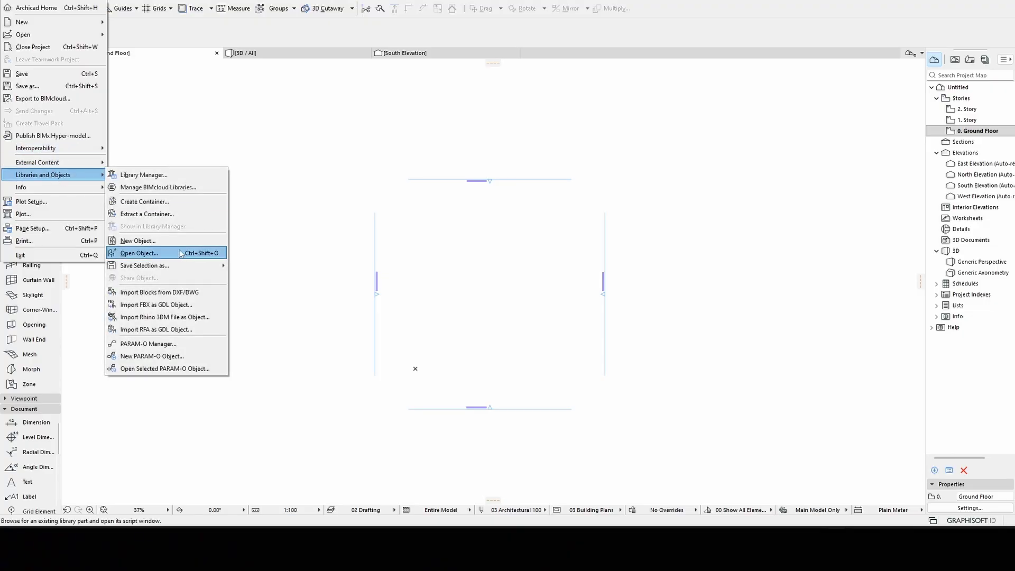
pyautogui.click(168, 309)
pyautogui.click(334, 52)
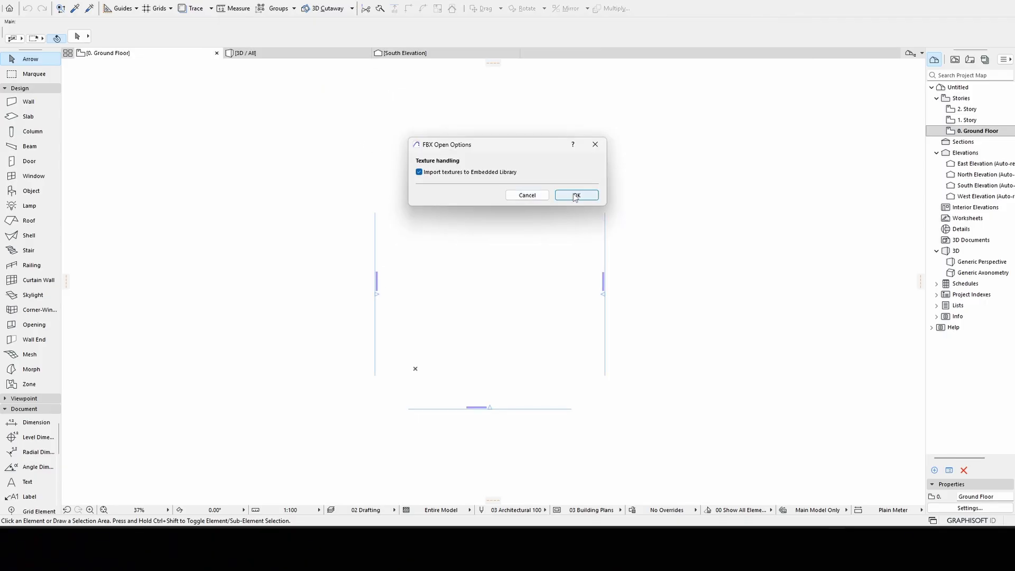
pyautogui.click(576, 196)
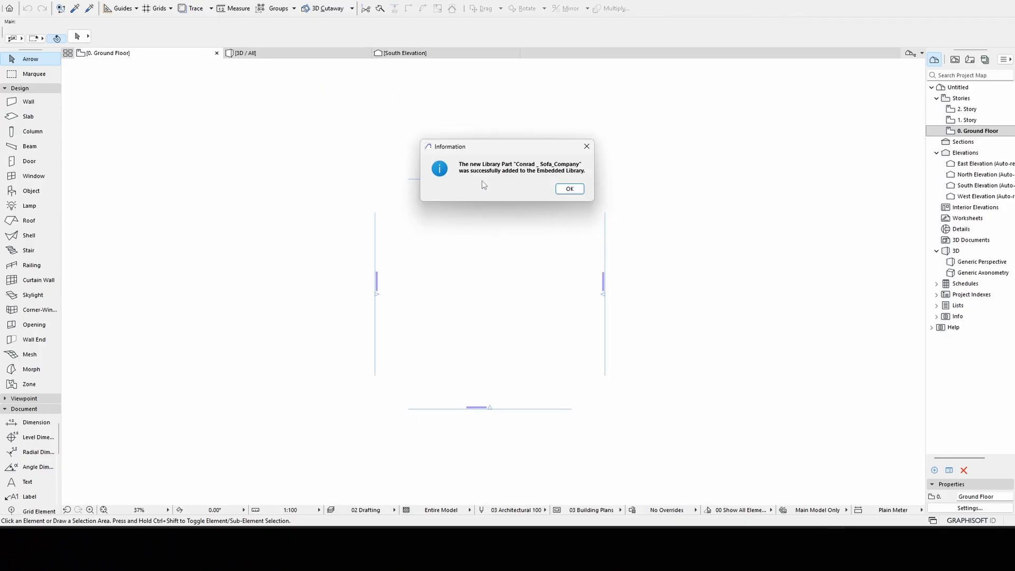
pyautogui.click(570, 189)
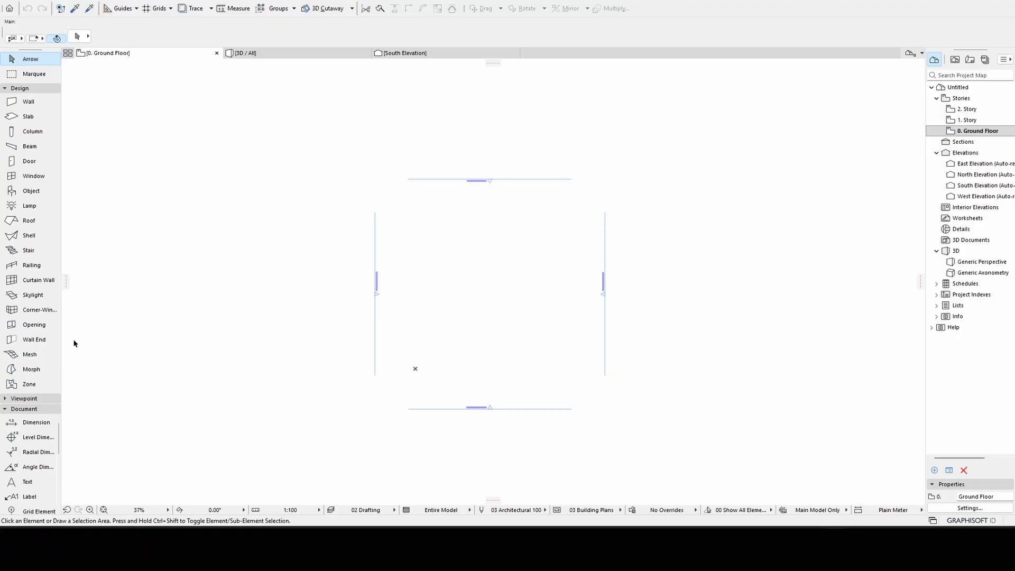
# - Set the default Conrad _ Sofa_Company object to 2D contour pen 1 and turn off Show edges in its 3D representation
pyautogui.click(31, 191)
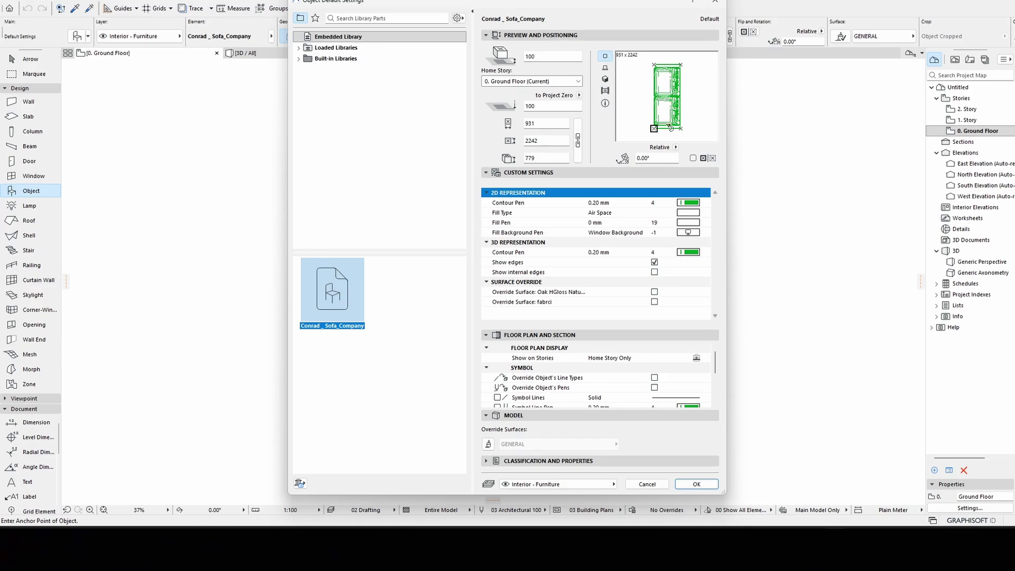
pyautogui.click(691, 204)
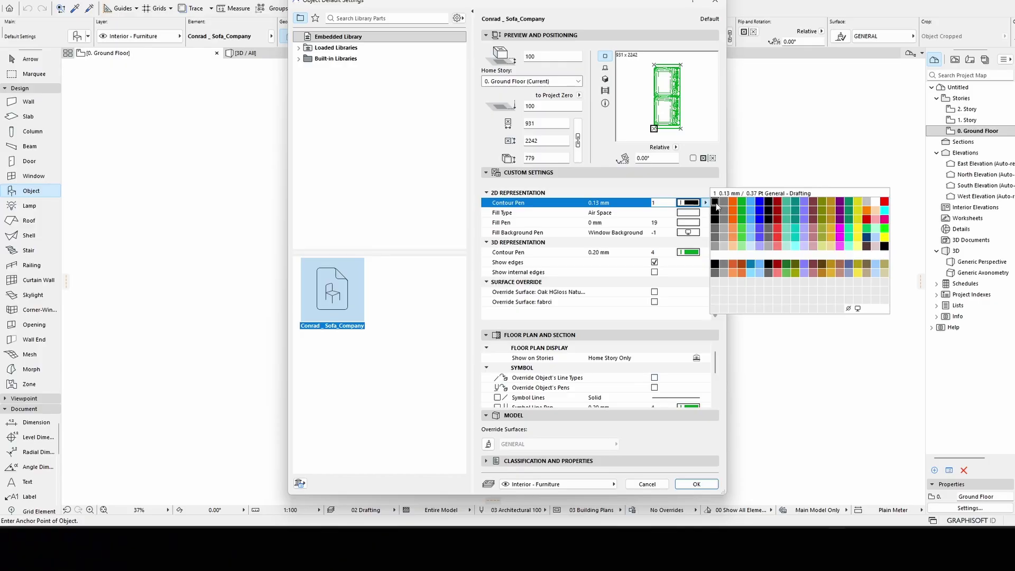
pyautogui.click(716, 204)
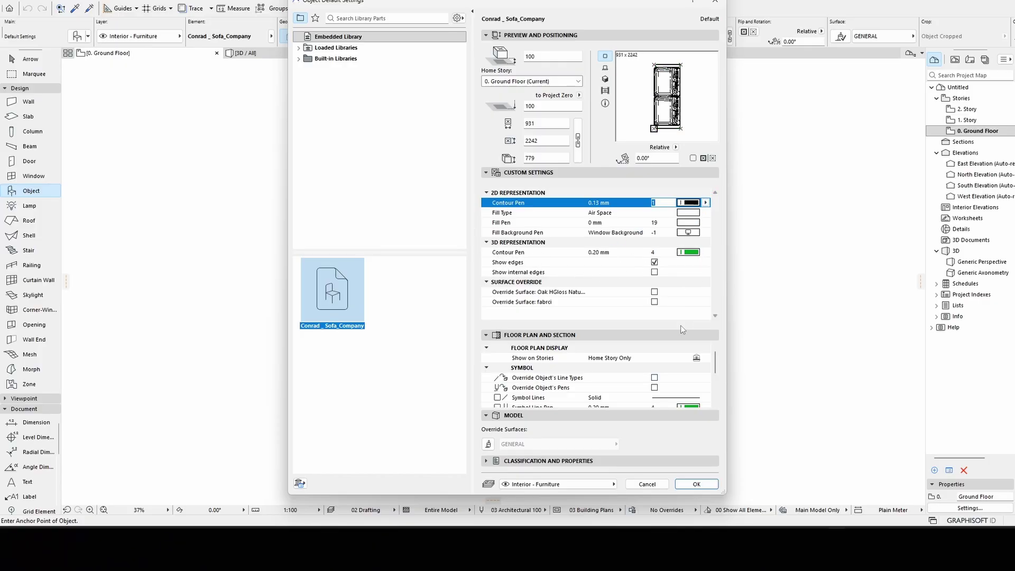
pyautogui.click(655, 262)
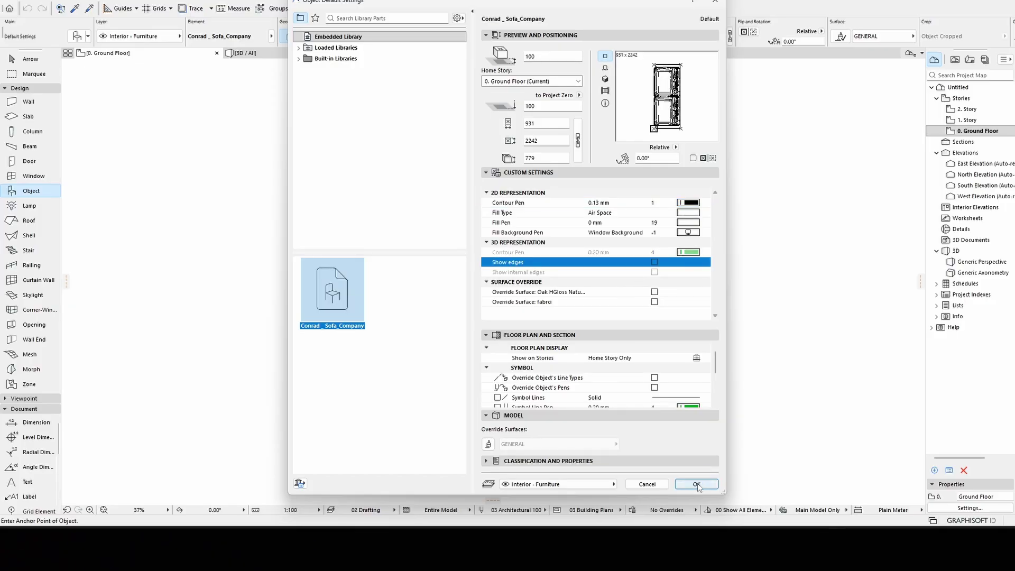
pyautogui.click(697, 485)
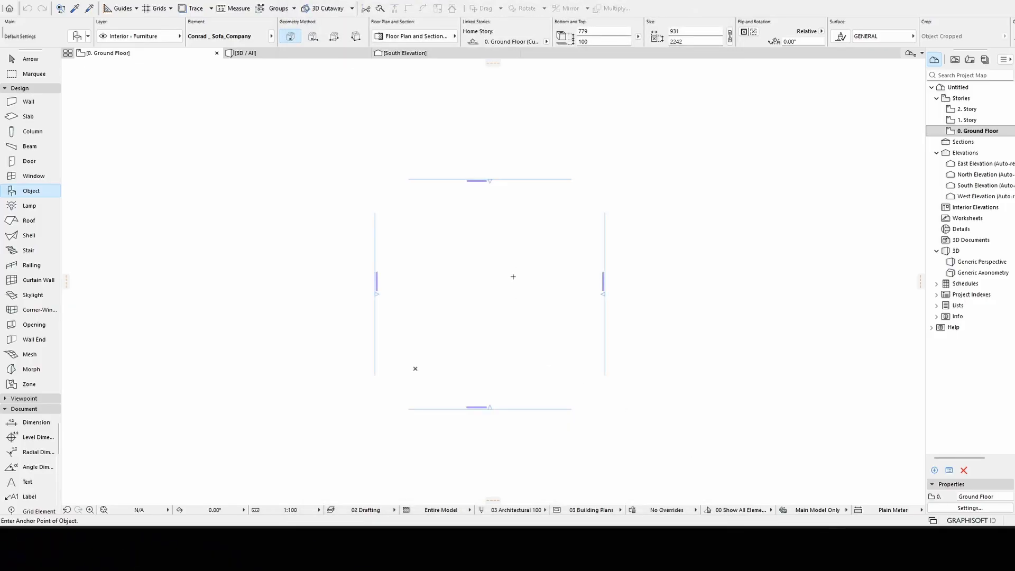
# - Place the Conrad _ Sofa_Company object on the ground floor plan, between the elevation markers
pyautogui.scroll(7, 485, 269)
pyautogui.click(478, 246)
pyautogui.press('Escape')
# - Examine the placed sofa's 2D plan symbol up close, especially the lines on the cushions and backrest
pyautogui.scroll(10, 478, 238)
pyautogui.moveTo(496, 195); pyautogui.dragTo(460, 344, button='middle')
pyautogui.scroll(2, 571, 202)
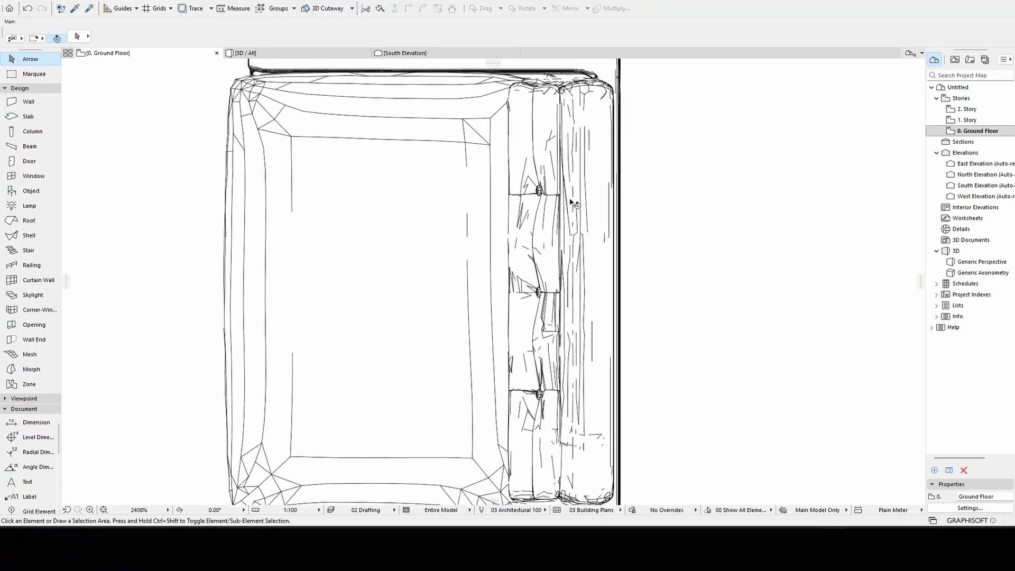
pyautogui.scroll(-3, 572, 203)
pyautogui.scroll(7, 592, 196)
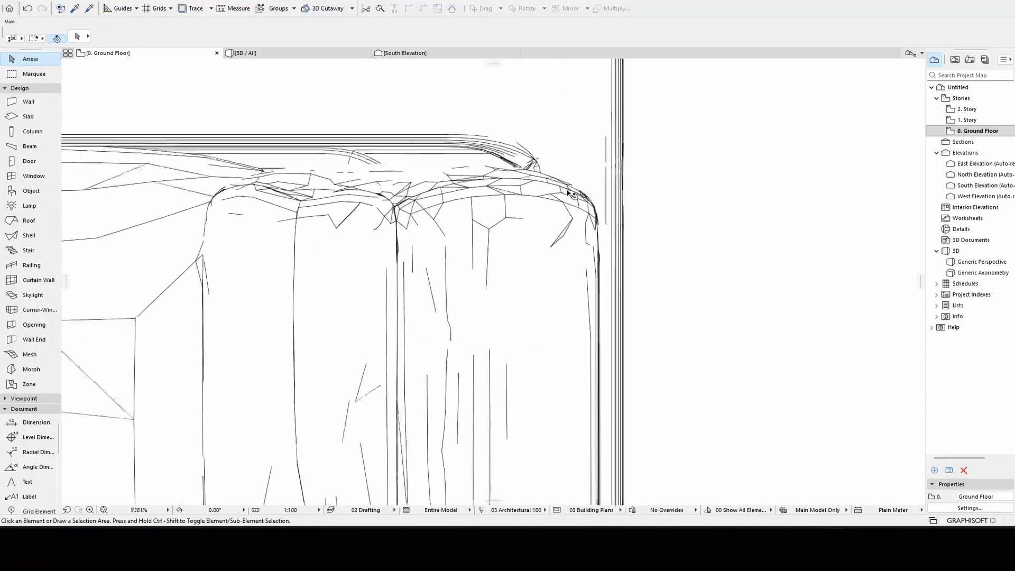
pyautogui.moveTo(568, 193); pyautogui.dragTo(612, 204, button='middle')
pyautogui.scroll(-2, 587, 202)
pyautogui.scroll(2, 494, 167)
pyautogui.scroll(-7, 597, 185)
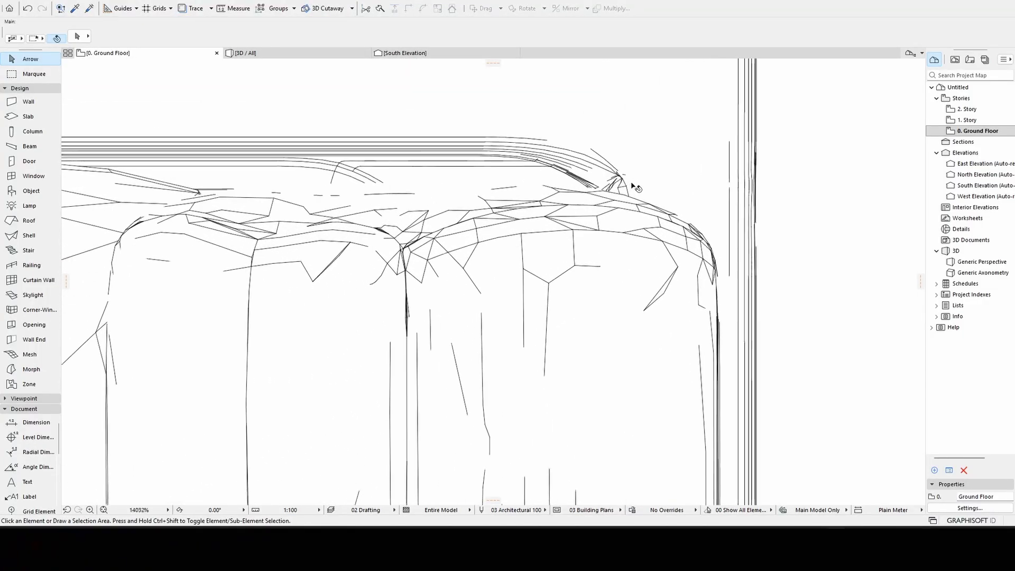
pyautogui.scroll(-3, 482, 151)
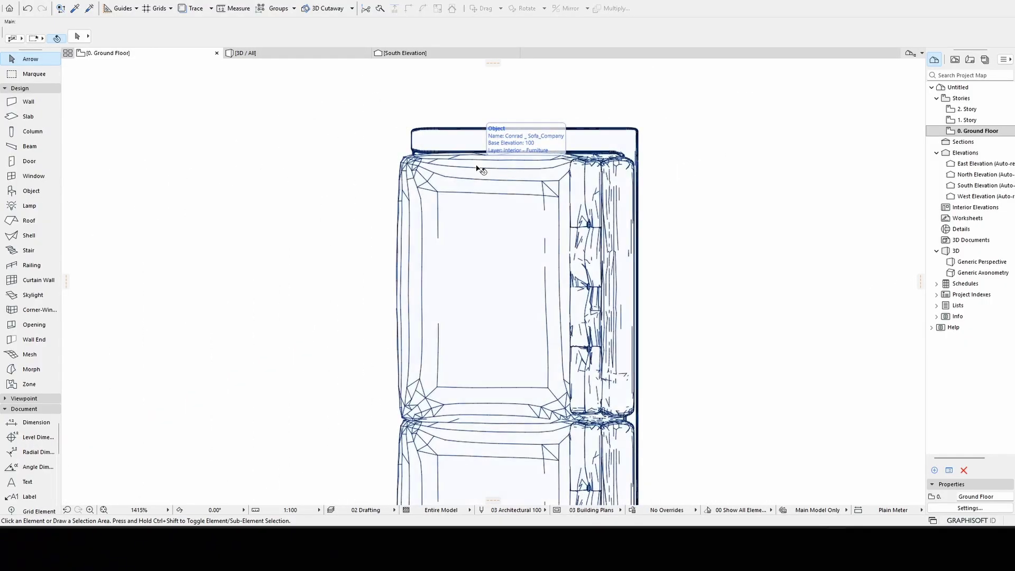
# - View the placed sofa in 3D from the front and return to the ground floor plan with the whole symbol in view
pyautogui.click(478, 168)
pyautogui.press('F3')
pyautogui.moveTo(533, 275); pyautogui.dragTo(343, 326)
pyautogui.moveTo(566, 365); pyautogui.dragTo(539, 323)
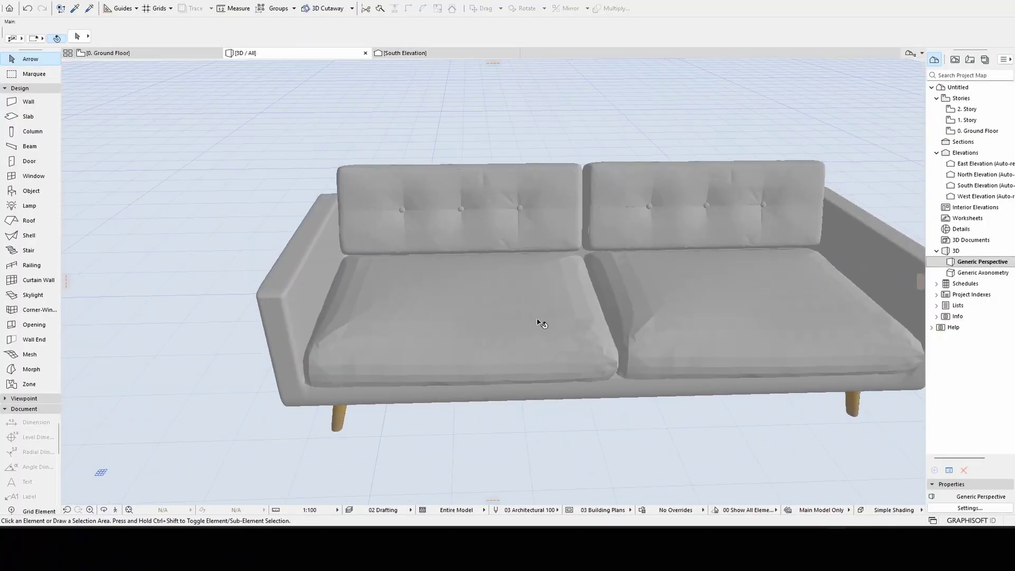
pyautogui.press('F2')
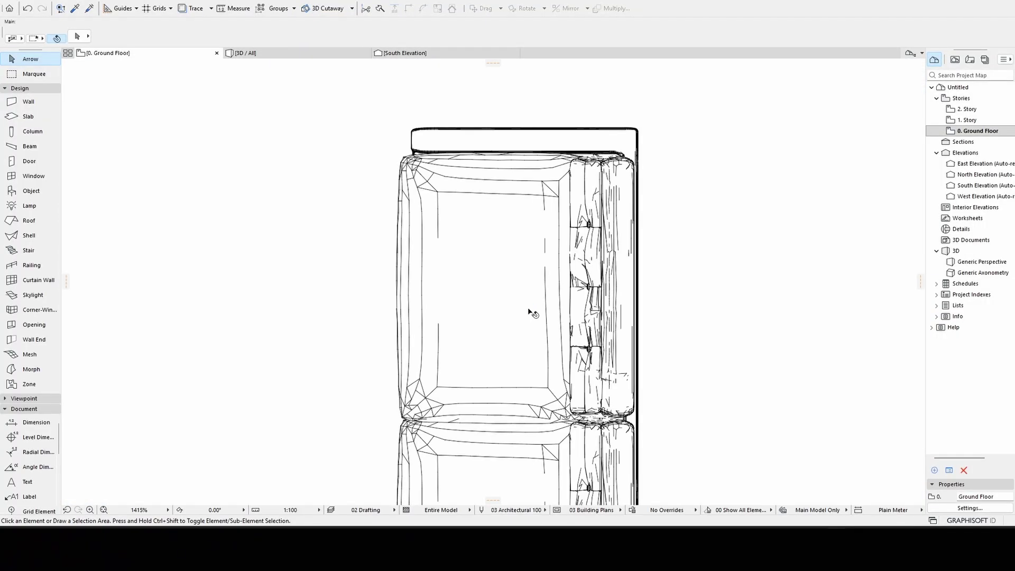
pyautogui.scroll(-3, 520, 324)
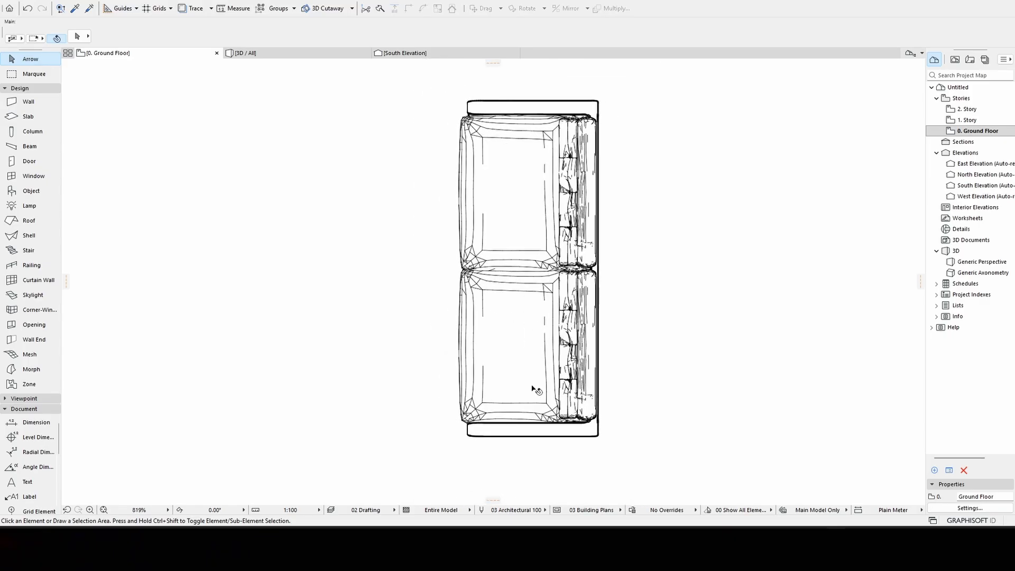
pyautogui.moveTo(555, 235); pyautogui.dragTo(542, 266, button='middle')
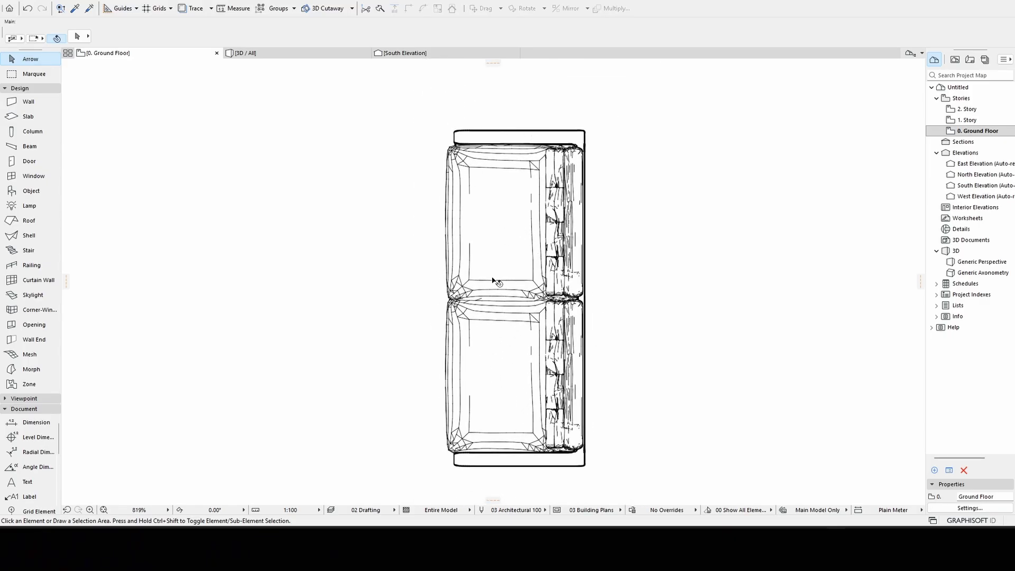
# - Place Conrad _ Sofa_Company_cad.dwg on the ground floor as an external drawing, at a custom unit of 10.00 : 1.00 mm
pyautogui.click(9, 8)
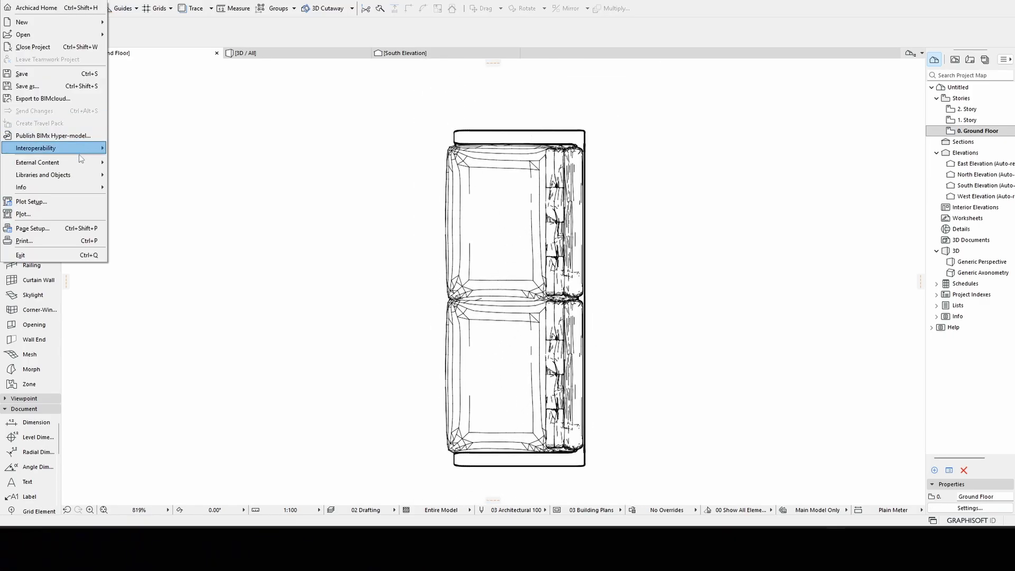
pyautogui.moveTo(78, 164)
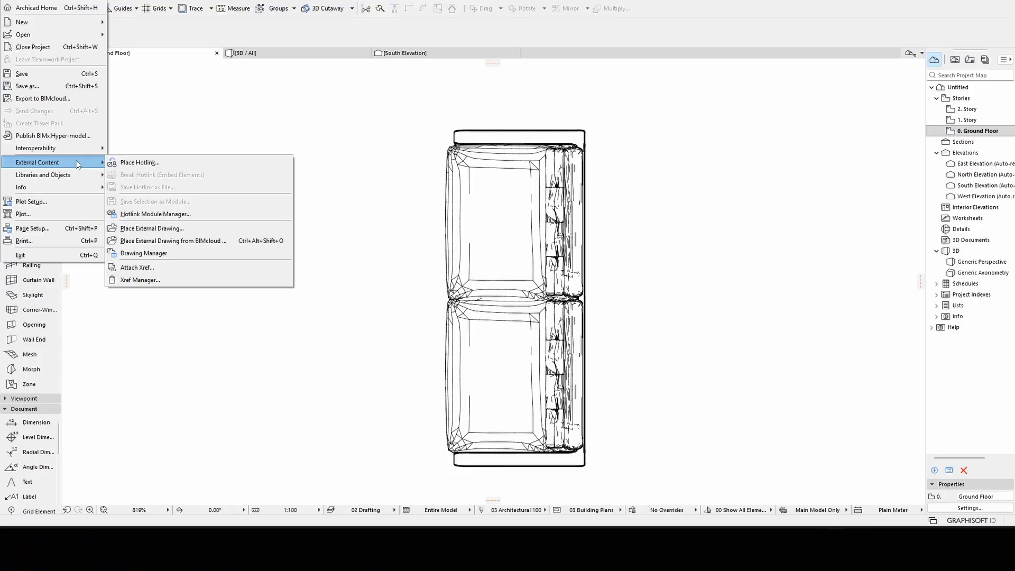
pyautogui.click(238, 227)
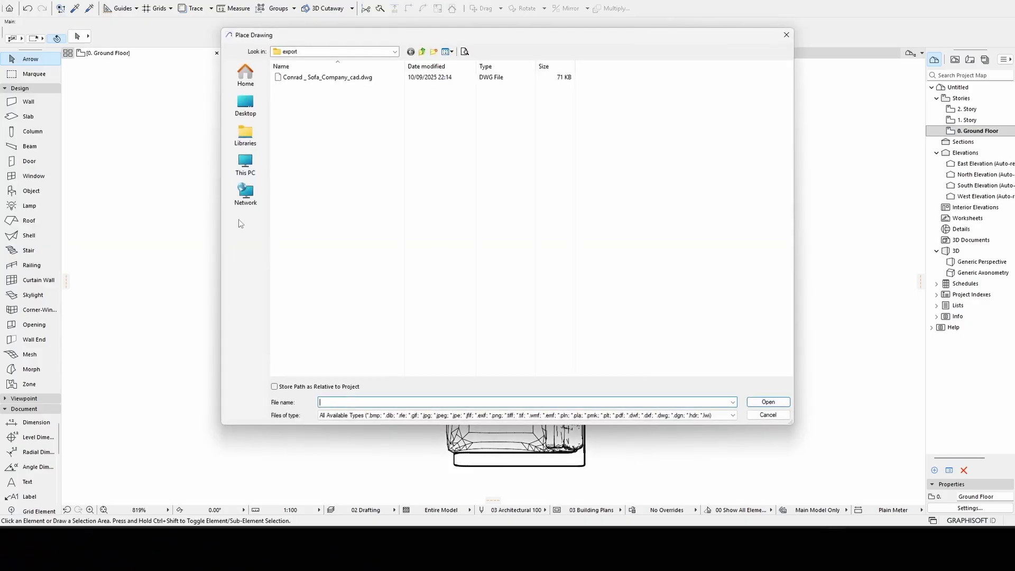
pyautogui.doubleClick(328, 77)
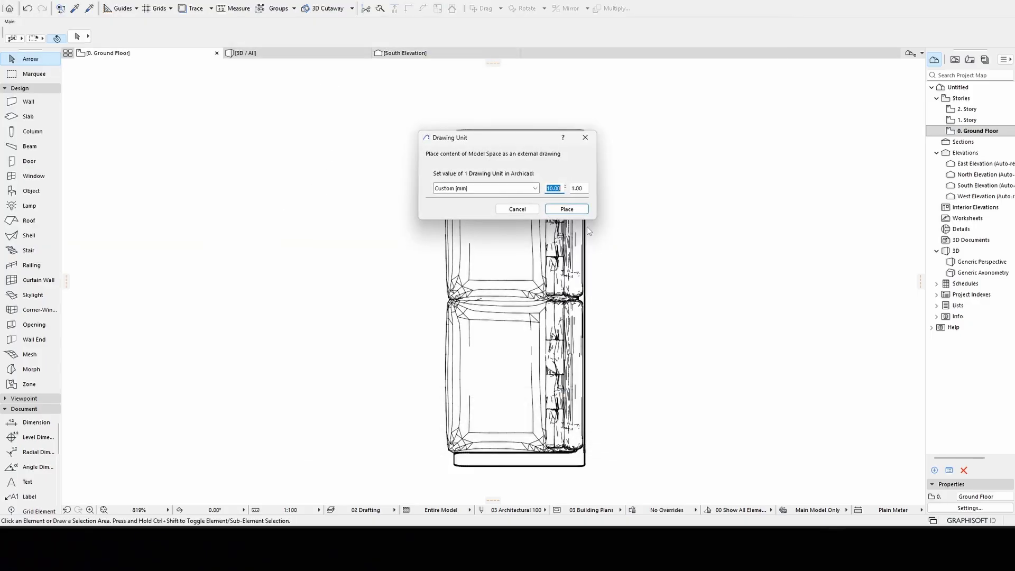
pyautogui.click(567, 208)
pyautogui.scroll(7, 685, 226)
pyautogui.moveTo(772, 190); pyautogui.dragTo(778, 260)
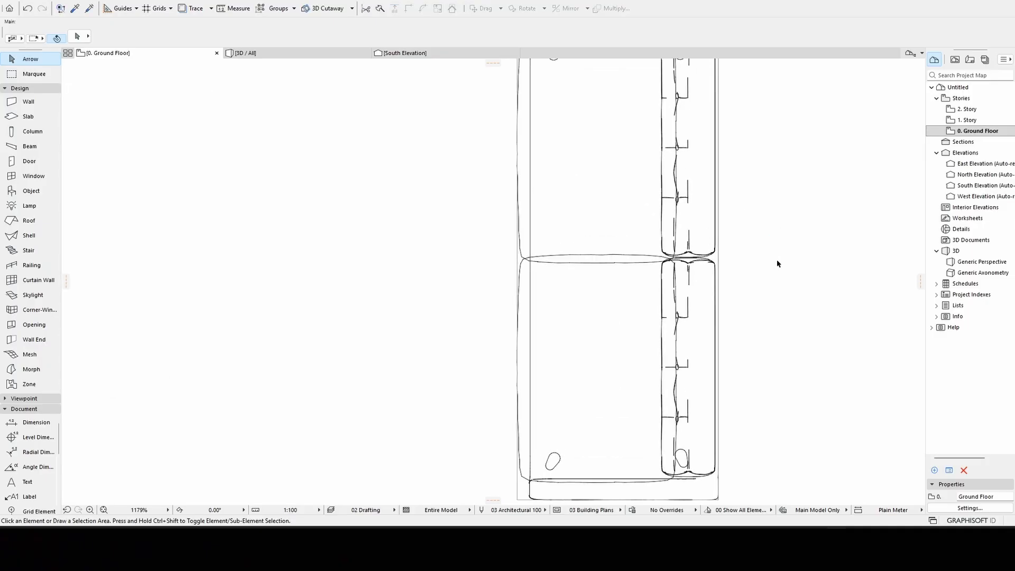
# - Explode the placed sofa drawing into the current view, keeping the original elements and using the drawing's layer
pyautogui.scroll(2, 646, 253)
pyautogui.click(544, 254)
pyautogui.scroll(3, 502, 263)
pyautogui.scroll(-3, 502, 262)
pyautogui.hotkey('ctrl', '=')
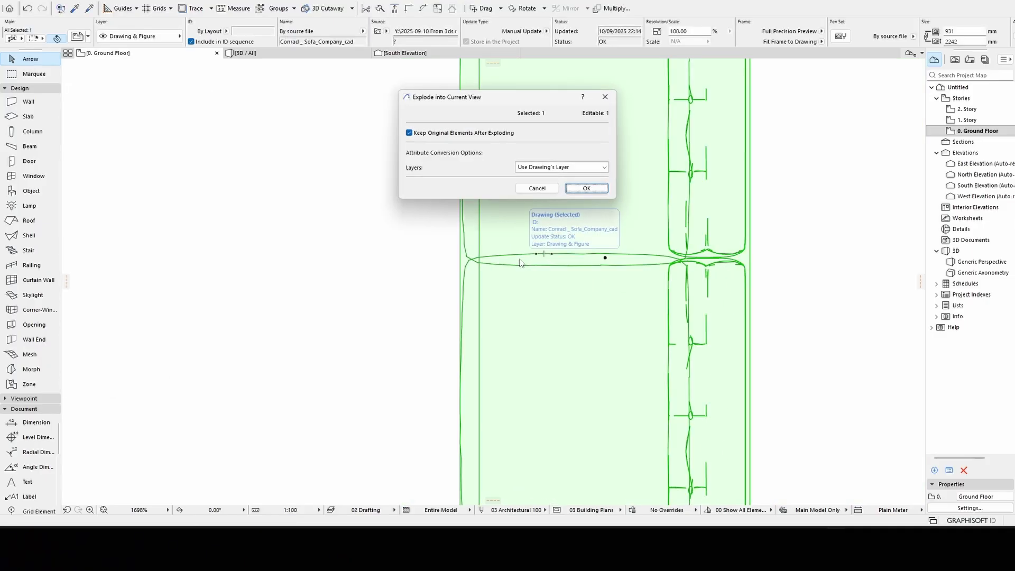
pyautogui.click(585, 189)
pyautogui.moveTo(504, 259)
pyautogui.mouseDown(button='middle')
pyautogui.moveTo(478, 277)
pyautogui.moveTo(502, 180)
pyautogui.mouseUp(button='middle')
# - Delete the original placed DWG drawing underneath, leaving only the exploded sofa lines
pyautogui.click(478, 272)
pyautogui.scroll(6, 508, 183)
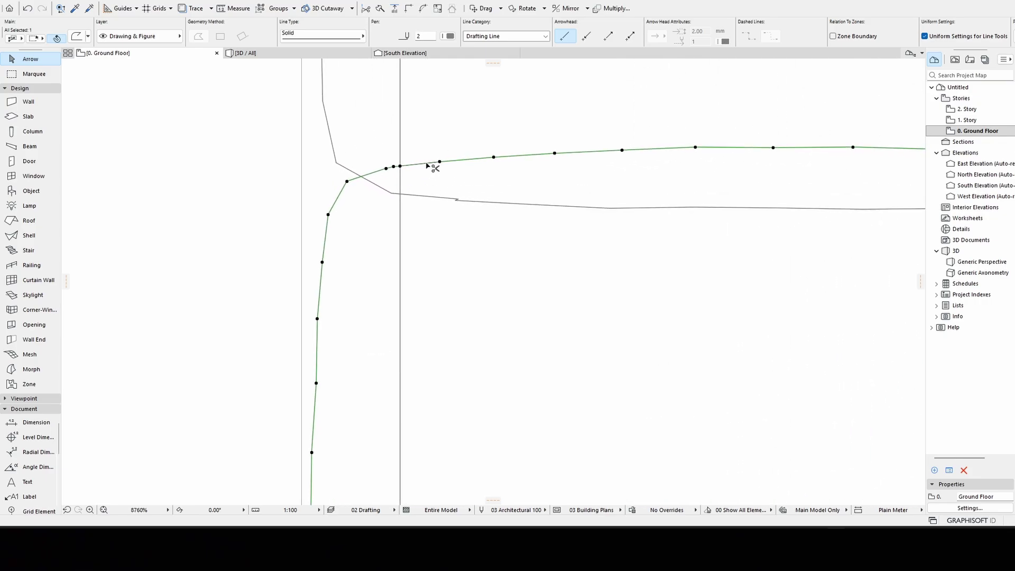
pyautogui.scroll(-9, 423, 185)
pyautogui.click(430, 360)
pyautogui.moveTo(433, 362); pyautogui.dragTo(438, 312, button='middle')
pyautogui.press('Escape')
pyautogui.scroll(1, 429, 371)
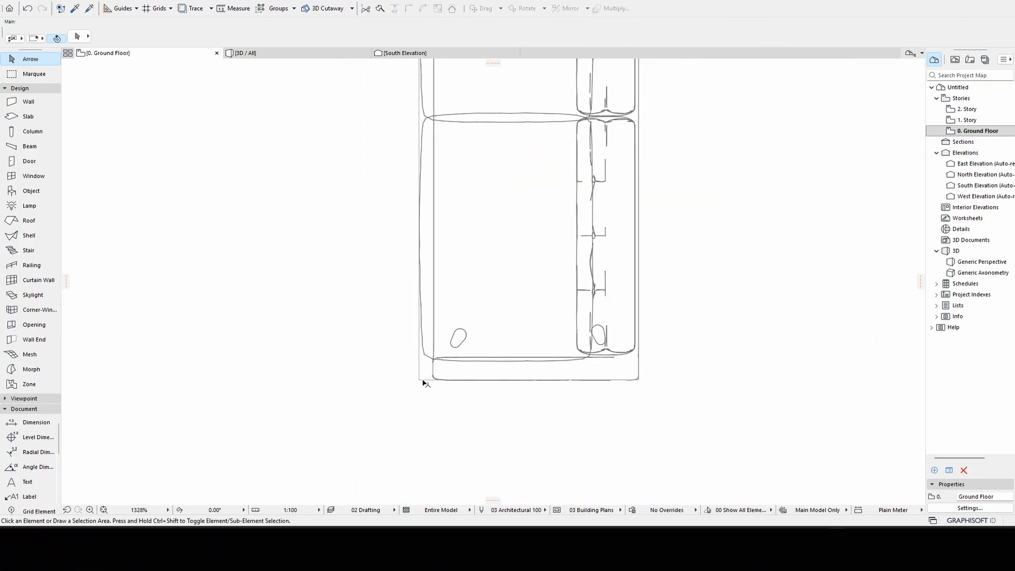
pyautogui.scroll(3, 426, 383)
pyautogui.click(420, 370)
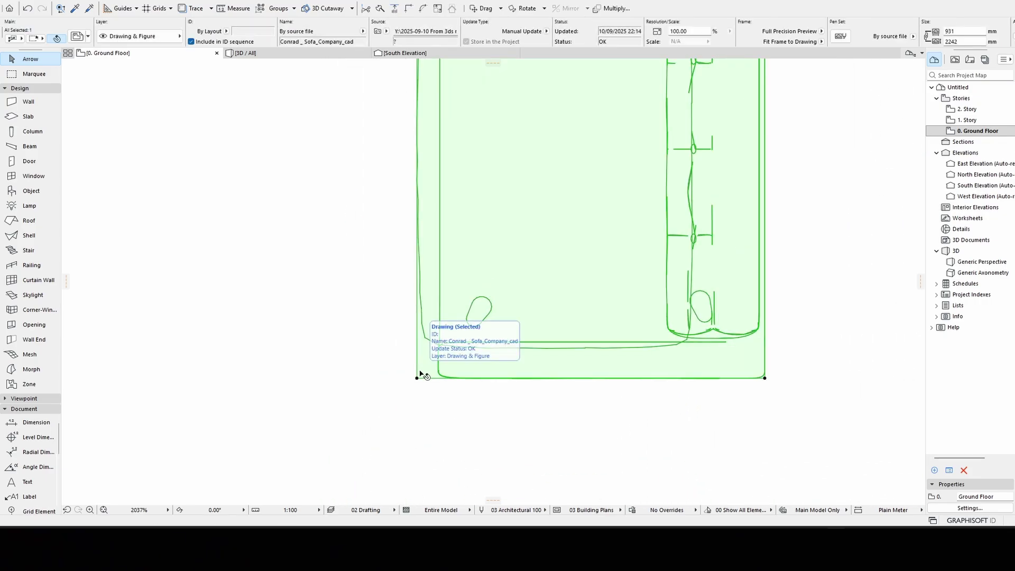
pyautogui.press('Escape')
# - Delete the sofa foot outline at the front corner of the upper seat cushion
pyautogui.scroll(-3, 423, 370)
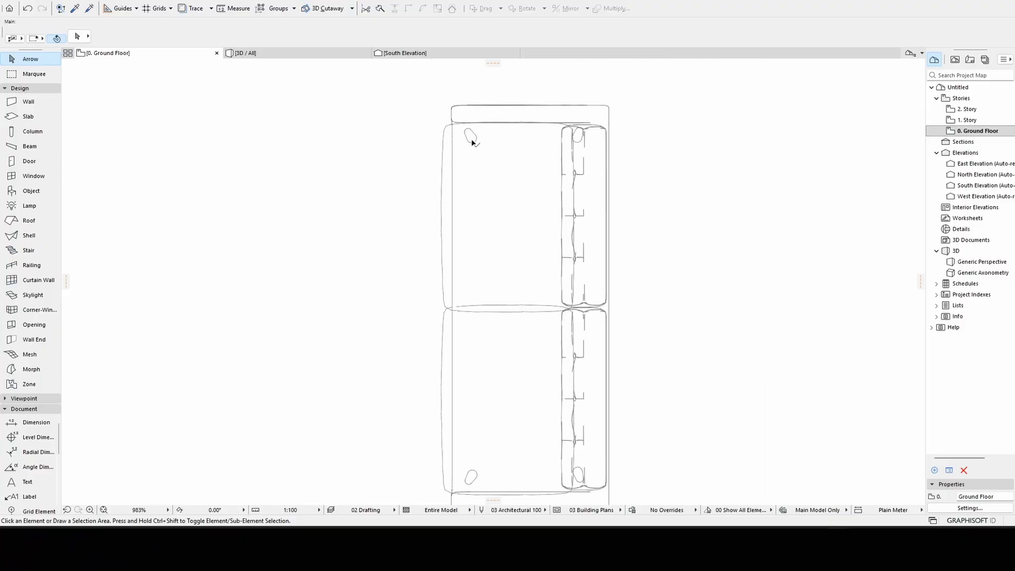
pyautogui.scroll(3, 455, 145)
pyautogui.scroll(6, 452, 114)
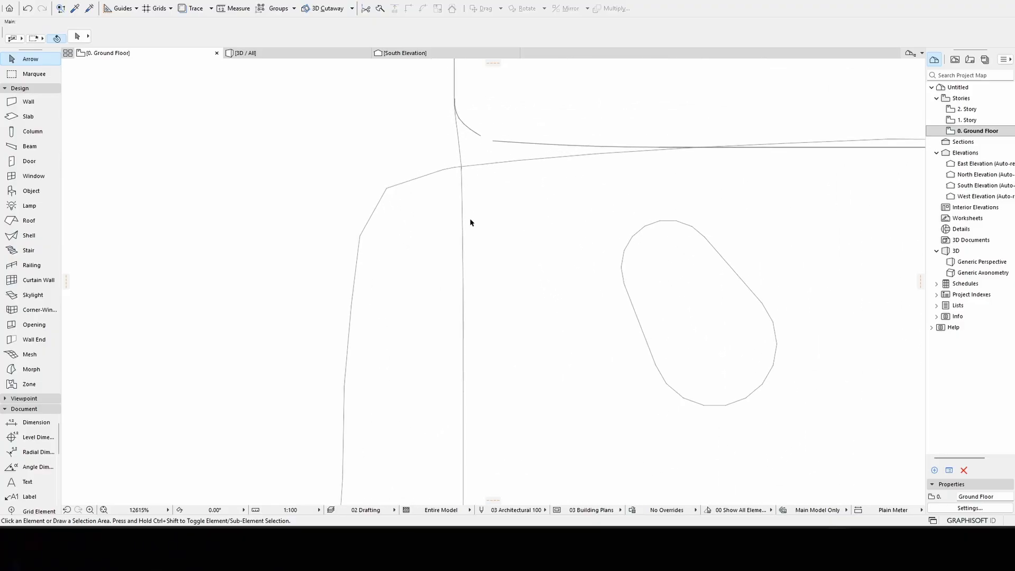
pyautogui.scroll(-3, 469, 220)
pyautogui.scroll(-4, 542, 261)
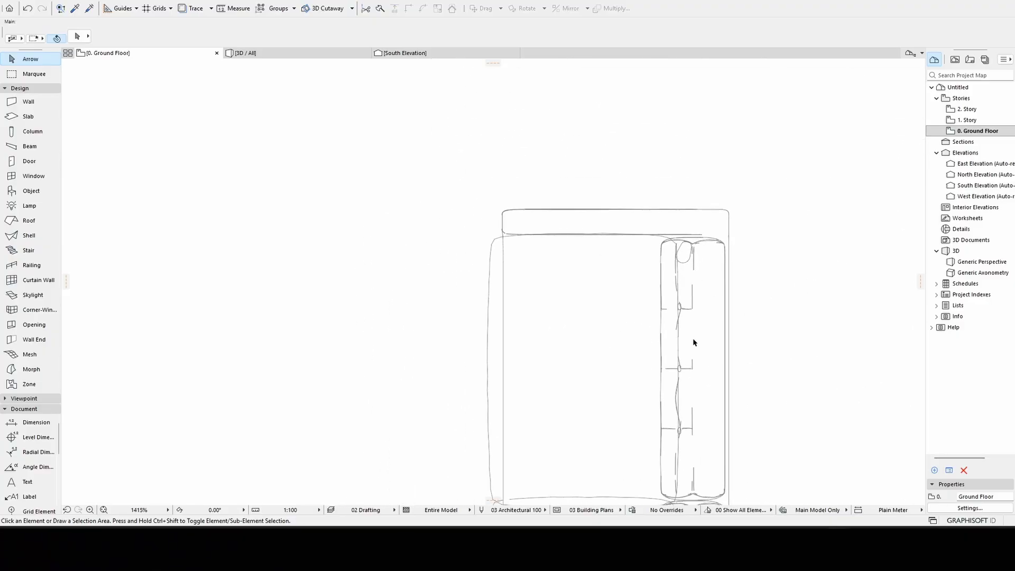
# - Examine the exploded seam lines on the upper backrest cushion and the inner edge line of the upper armrest
pyautogui.scroll(8, 694, 342)
pyautogui.click(687, 306)
pyautogui.scroll(-3, 713, 288)
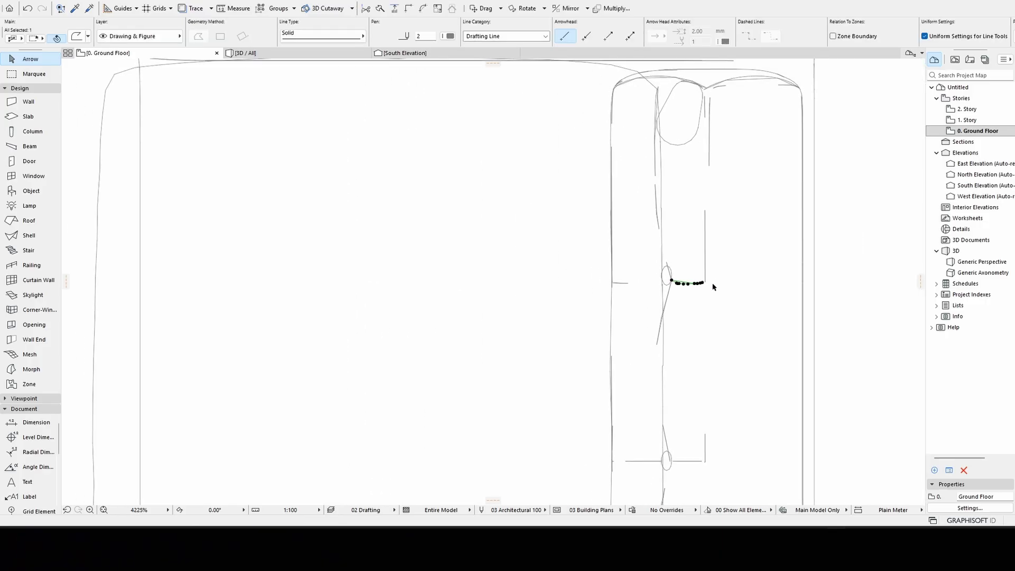
pyautogui.scroll(-3, 714, 286)
pyautogui.scroll(8, 670, 130)
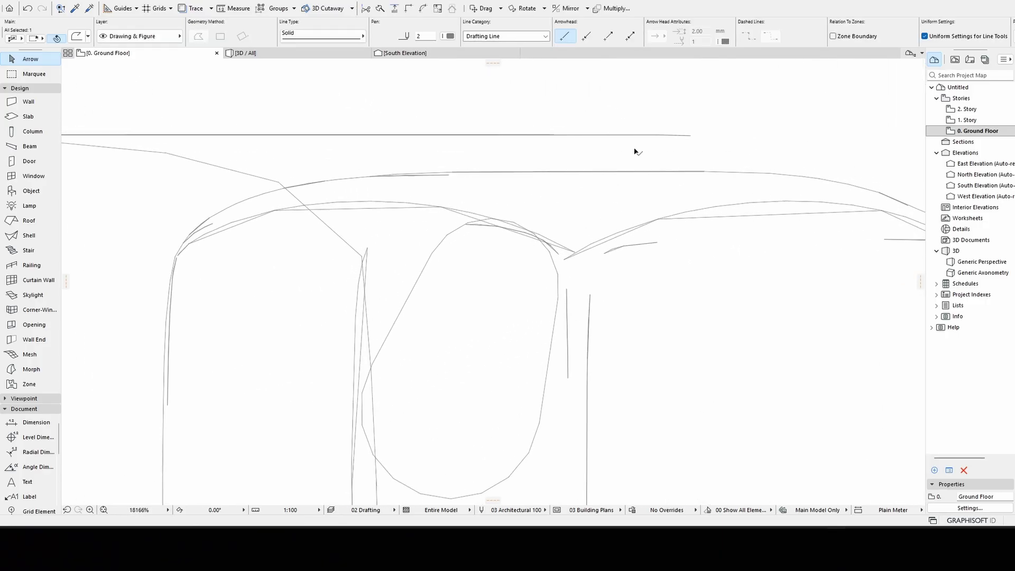
pyautogui.click(553, 136)
pyautogui.scroll(-5, 534, 164)
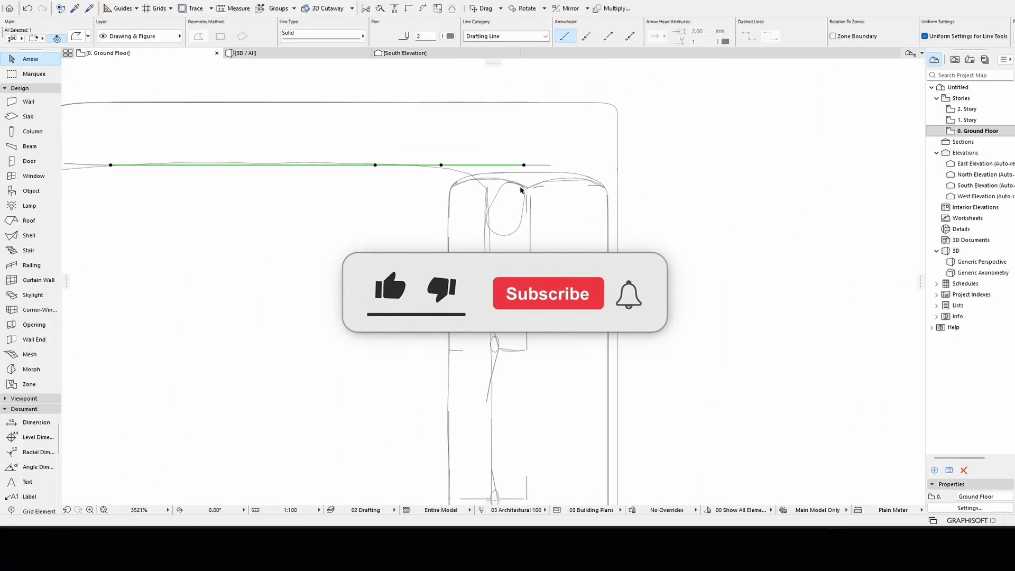
pyautogui.moveTo(158, 166); pyautogui.dragTo(490, 216, button='middle')
pyautogui.scroll(2, 415, 215)
pyautogui.moveTo(419, 215); pyautogui.dragTo(381, 228, button='middle')
pyautogui.press('Escape')
# - Trim the upper seat cushion outline near the front, where it crosses the armrest's inner edge
pyautogui.click(512, 225)
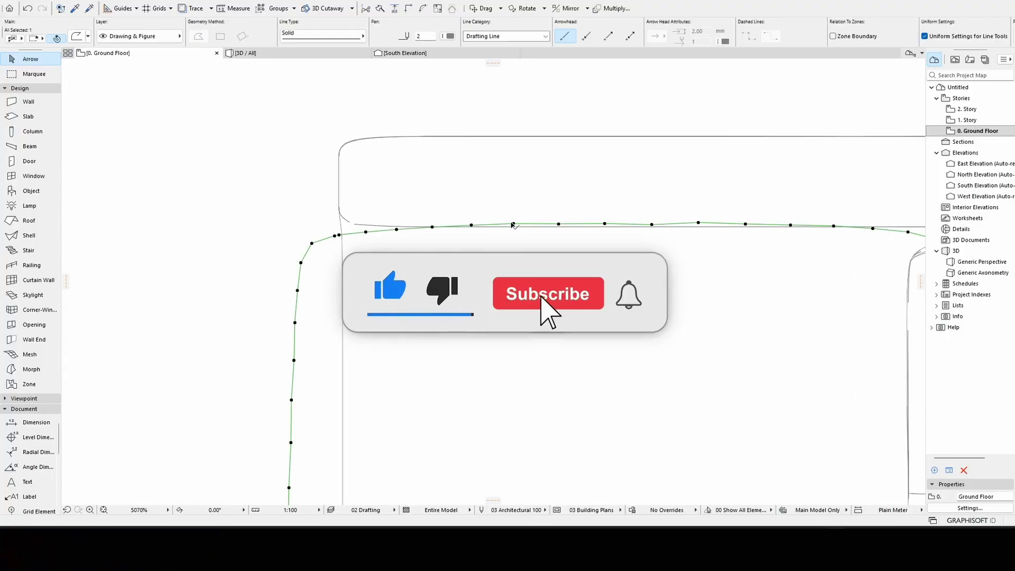
pyautogui.scroll(8, 512, 225)
pyautogui.keyDown('ctrl'); pyautogui.click(456, 228); pyautogui.keyUp('ctrl')
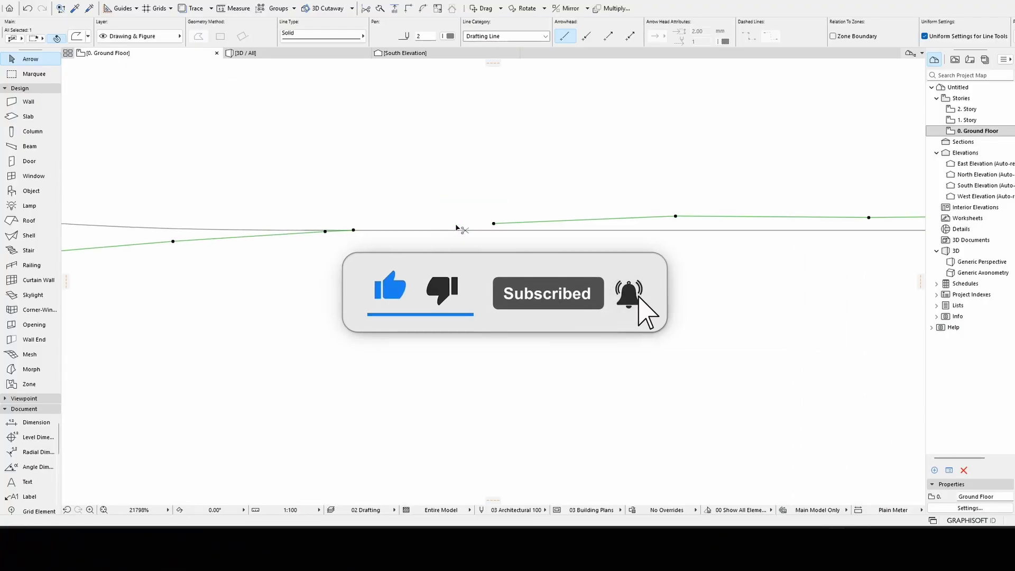
# - Trim the seat cushion outline at its crossing near the backrest and delete the piece bulging over the armrest's edge
pyautogui.scroll(-8, 497, 228)
pyautogui.moveTo(793, 228); pyautogui.dragTo(535, 229, button='middle')
pyautogui.scroll(6, 535, 229)
pyautogui.keyDown('ctrl'); pyautogui.click(535, 230); pyautogui.keyUp('ctrl')
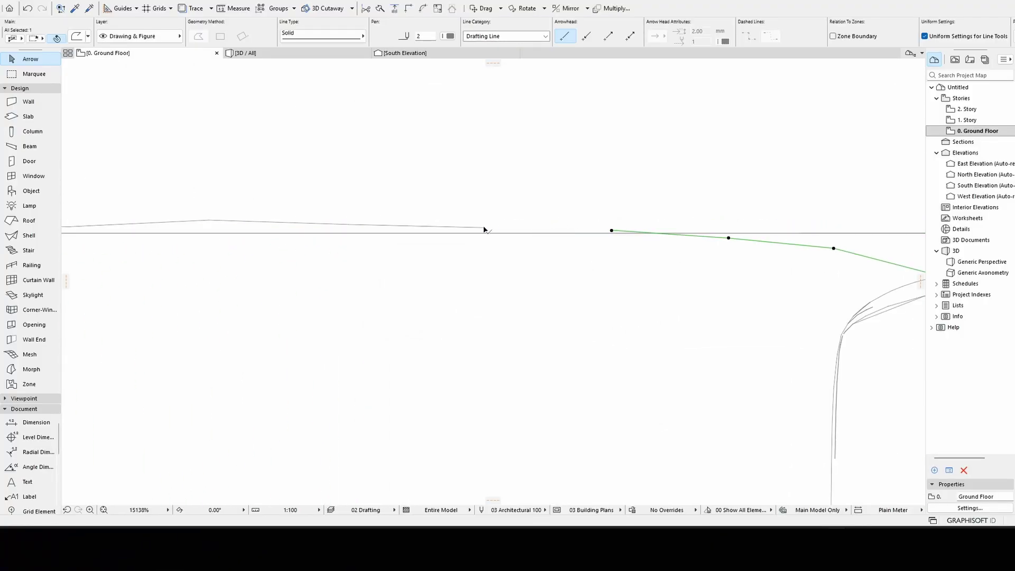
pyautogui.press('Delete')
pyautogui.scroll(-6, 495, 230)
pyautogui.scroll(3, 539, 231)
pyautogui.keyDown('ctrl'); pyautogui.click(529, 230); pyautogui.keyUp('ctrl')
pyautogui.scroll(2, 529, 231)
pyautogui.moveTo(529, 233); pyautogui.dragTo(583, 242, button='middle')
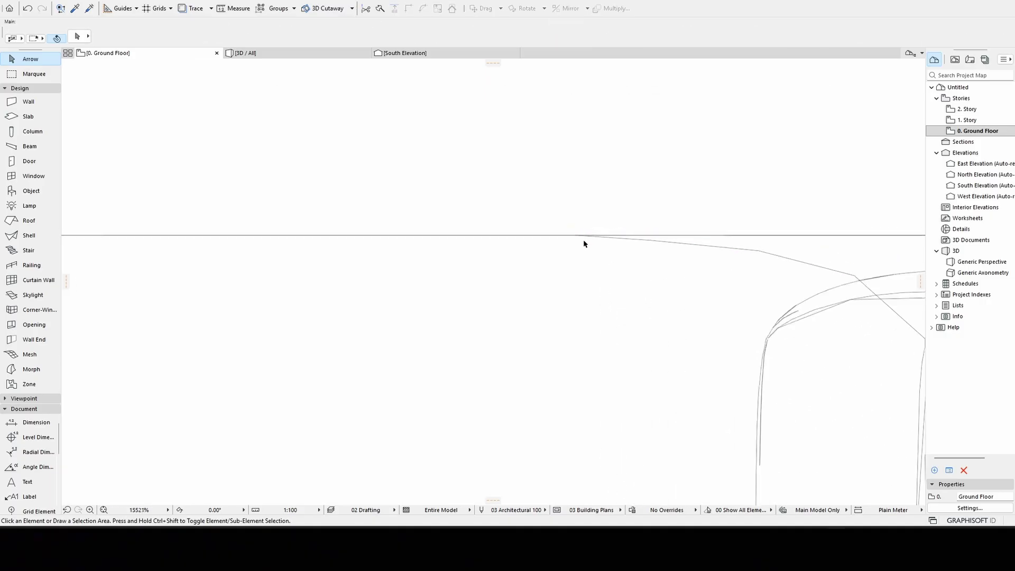
# - Delete the duplicate outline running along the rounded front corner and outer edge of the upper armrest
pyautogui.scroll(-9, 583, 241)
pyautogui.scroll(6, 483, 199)
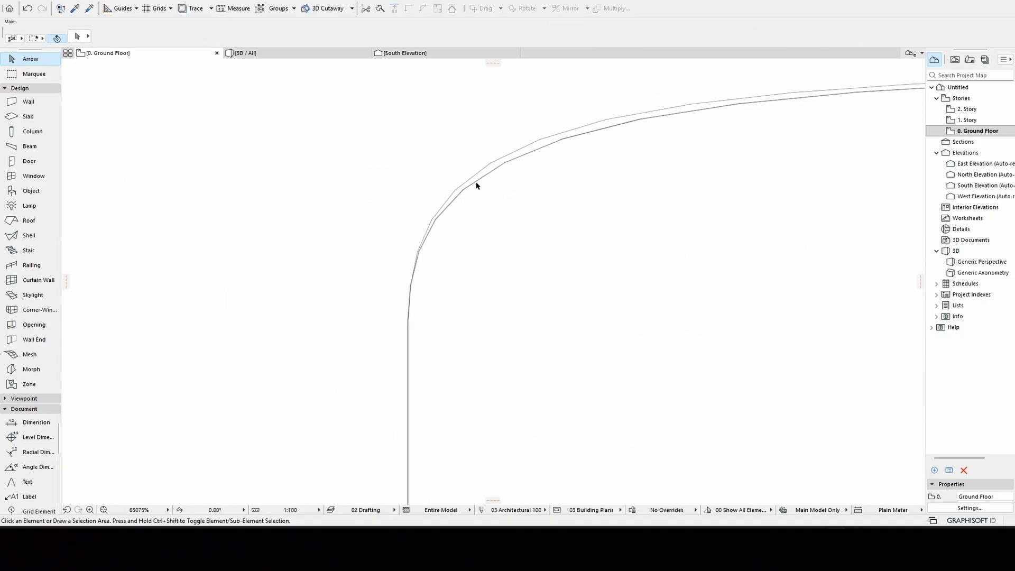
pyautogui.click(497, 181)
pyautogui.scroll(10, 426, 229)
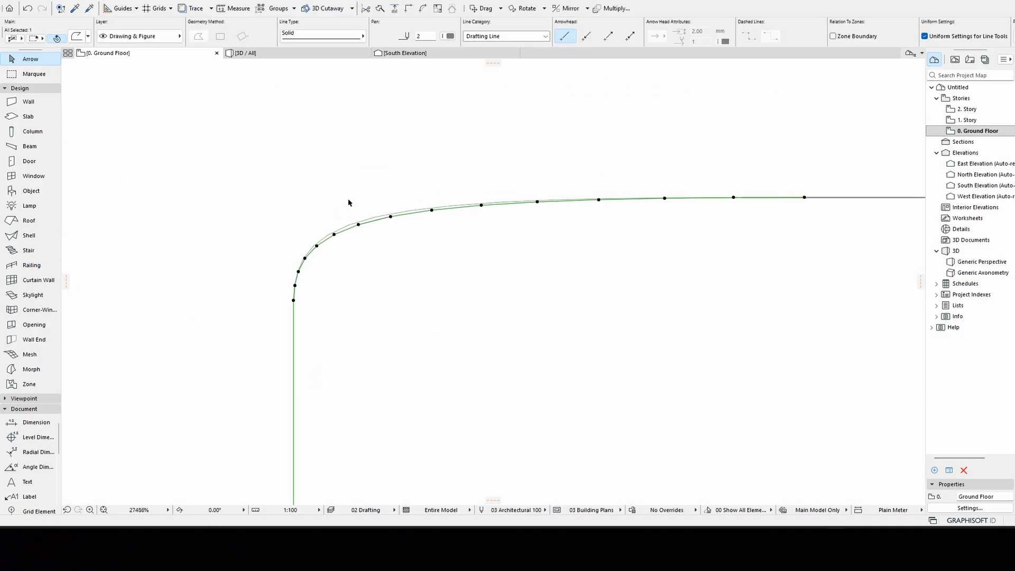
pyautogui.scroll(-9, 393, 246)
pyautogui.scroll(6, 383, 242)
pyautogui.scroll(5, 574, 239)
pyautogui.click(573, 233)
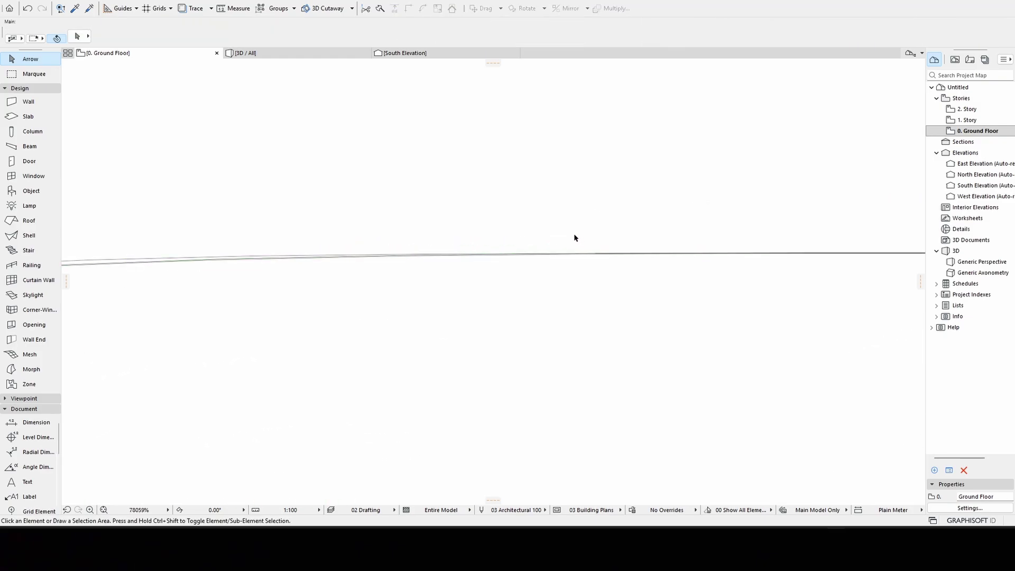
pyautogui.scroll(9, 845, 251)
pyautogui.click(784, 271)
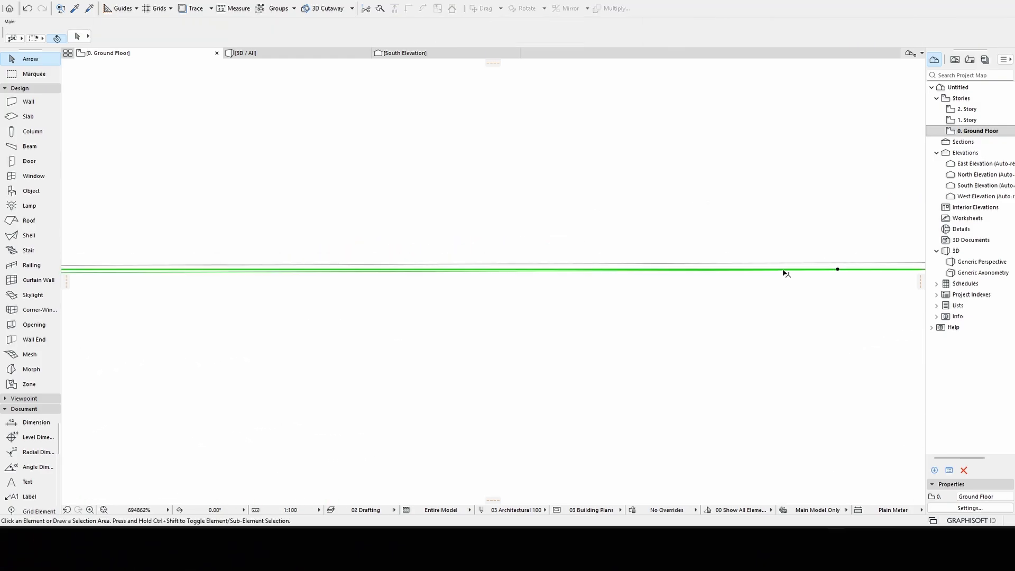
pyautogui.scroll(-19, 768, 272)
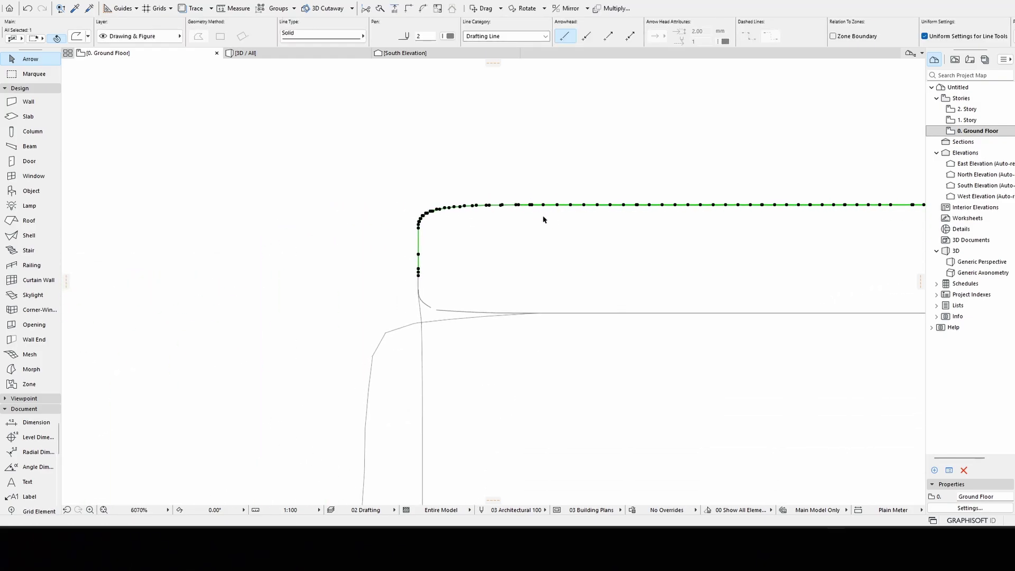
pyautogui.press('Escape')
# - Delete the leftover overlapping line just inside the upper armrest's outer edge
pyautogui.scroll(18, 479, 205)
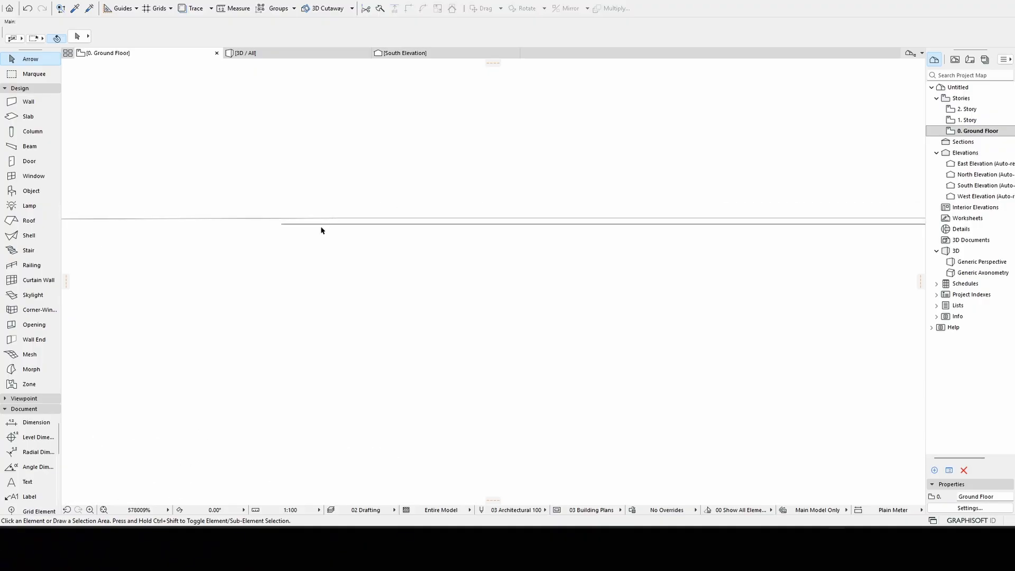
pyautogui.click(320, 227)
pyautogui.press('Delete')
pyautogui.moveTo(319, 225); pyautogui.dragTo(511, 229, button='middle')
pyautogui.click(511, 224)
# - Delete the long straight frame line running beneath the front of both seat cushions
pyautogui.scroll(-20, 511, 227)
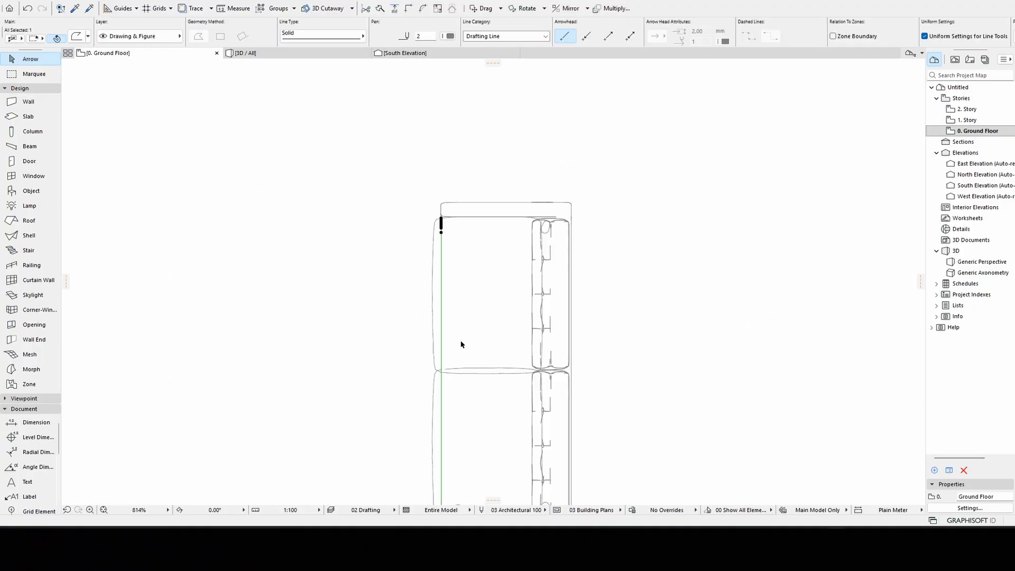
pyautogui.scroll(12, 442, 359)
pyautogui.press('Delete')
pyautogui.scroll(-5, 478, 271)
pyautogui.scroll(-8, 471, 245)
# - Delete the seat outline pieces that run underneath the backrest at the joint between the two cushions
pyautogui.moveTo(661, 239); pyautogui.dragTo(629, 354, button='middle')
pyautogui.click(724, 297)
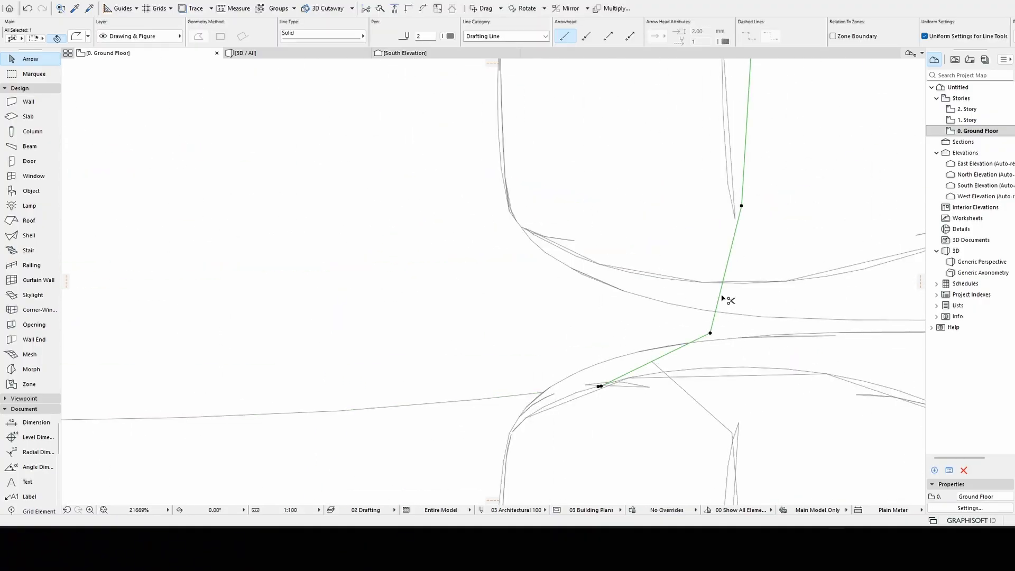
pyautogui.press('Delete')
pyautogui.scroll(-4, 725, 296)
pyautogui.click(731, 262)
pyautogui.press('Delete')
pyautogui.scroll(-5, 730, 261)
# - Delete the rear foot outline and the front fold line at the upper end of the upper backrest cushion
pyautogui.moveTo(722, 252); pyautogui.dragTo(657, 395, button='middle')
pyautogui.moveTo(656, 185); pyautogui.dragTo(661, 426, button='middle')
pyautogui.scroll(4, 658, 430)
pyautogui.scroll(-5, 657, 429)
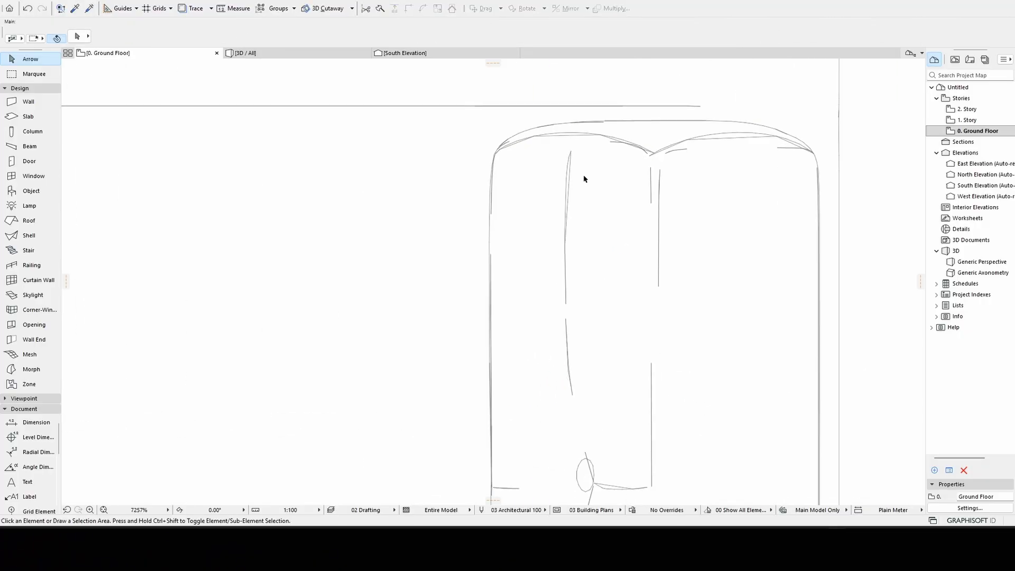
pyautogui.moveTo(577, 153); pyautogui.dragTo(455, 280, button='middle')
pyautogui.click(453, 274)
pyautogui.press('Delete')
# - Delete the inner seam curves across the rounded end of the upper backrest cushion
pyautogui.scroll(6, 495, 272)
pyautogui.click(750, 332)
pyautogui.press('Delete')
pyautogui.click(605, 228)
pyautogui.press('Delete')
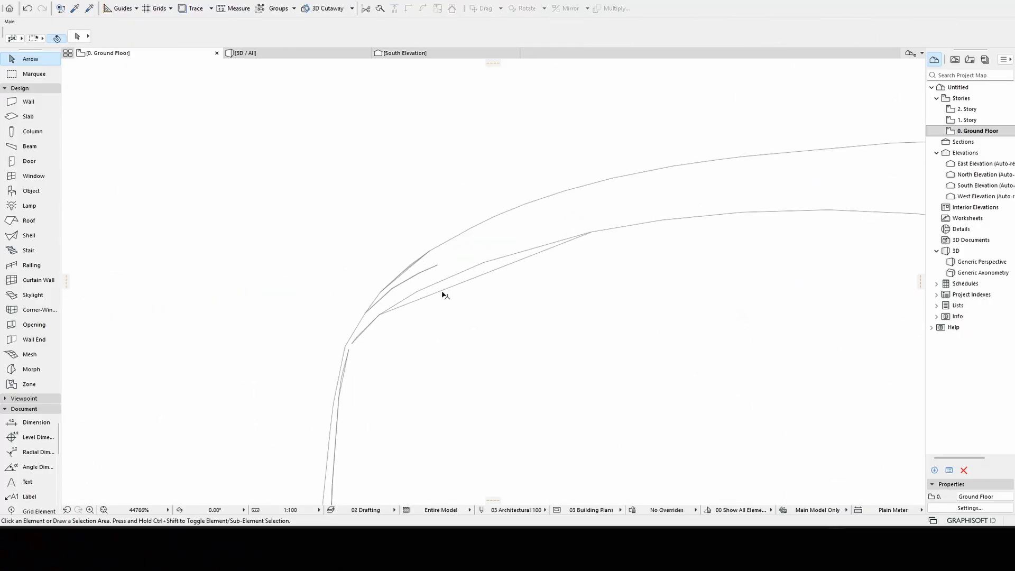
pyautogui.click(442, 292)
pyautogui.press('Delete')
# - Delete the short overlapping segments along the front edge of the upper backrest cushion
pyautogui.scroll(10, 612, 341)
pyautogui.click(604, 330)
pyautogui.scroll(4, 635, 338)
pyautogui.press('Delete')
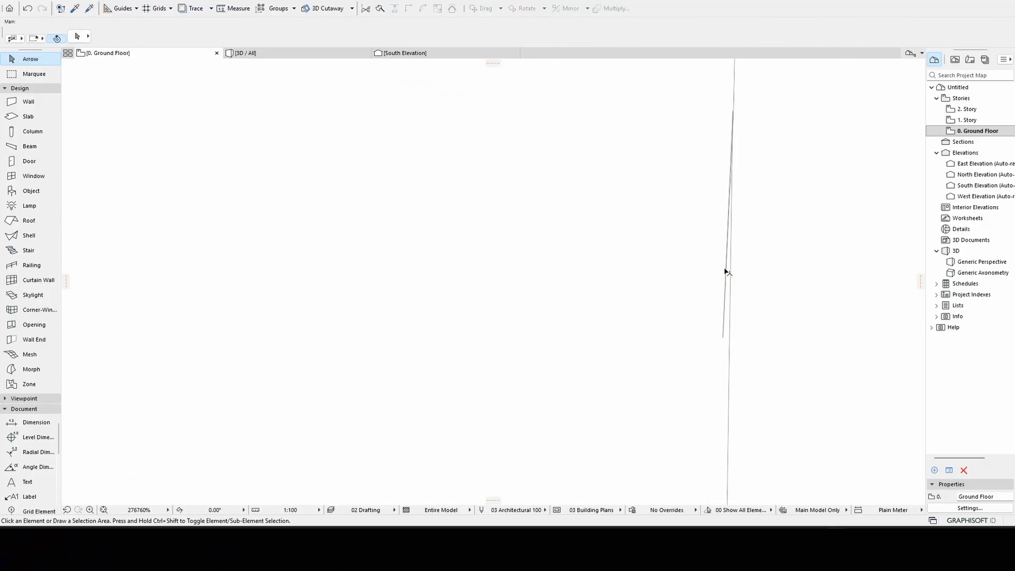
pyautogui.click(725, 271)
pyautogui.press('Delete')
pyautogui.scroll(-10, 726, 272)
pyautogui.click(734, 272)
pyautogui.press('Delete')
# - Delete more stray seam and fold lines around the buttons of the upper backrest cushion
pyautogui.scroll(-8, 734, 272)
pyautogui.click(642, 381)
pyautogui.press('Delete')
pyautogui.scroll(8, 533, 384)
pyautogui.click(531, 384)
pyautogui.press('Delete')
pyautogui.scroll(-10, 533, 384)
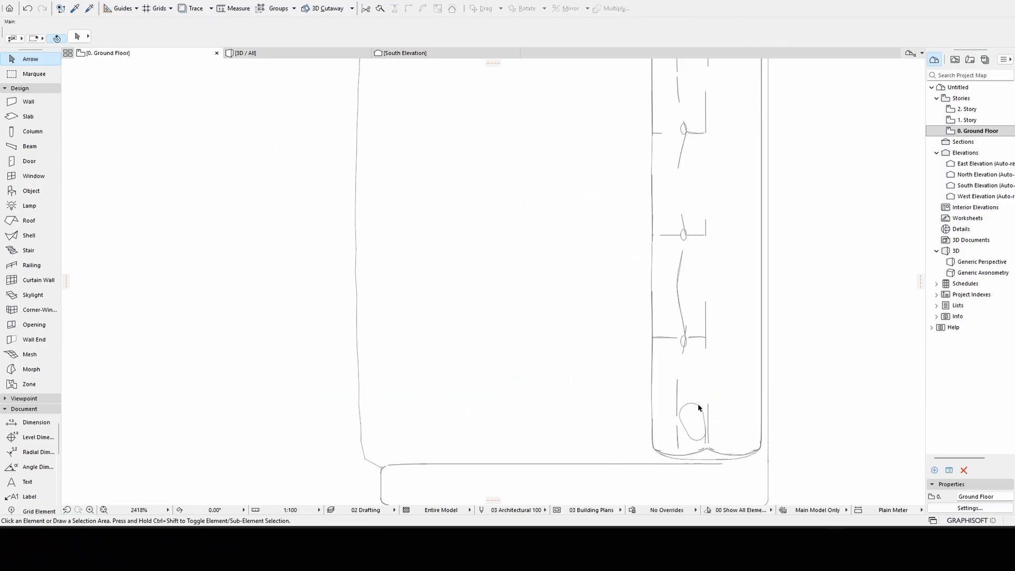
pyautogui.scroll(5, 657, 253)
pyautogui.click(616, 322)
pyautogui.press('Delete')
pyautogui.scroll(-6, 617, 322)
# - Try to delete the short seam stub on the upper backrest cushion's front edge, and undo the deletion
pyautogui.click(605, 291)
pyautogui.press('Delete')
pyautogui.hotkey('ctrl', 'z')
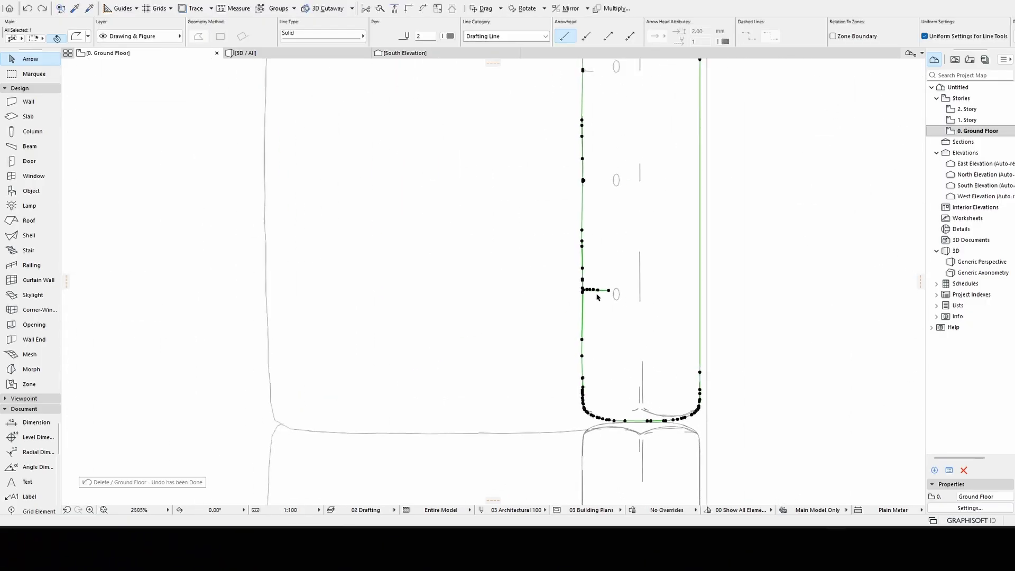
pyautogui.scroll(-5, 607, 291)
pyautogui.scroll(1, 608, 290)
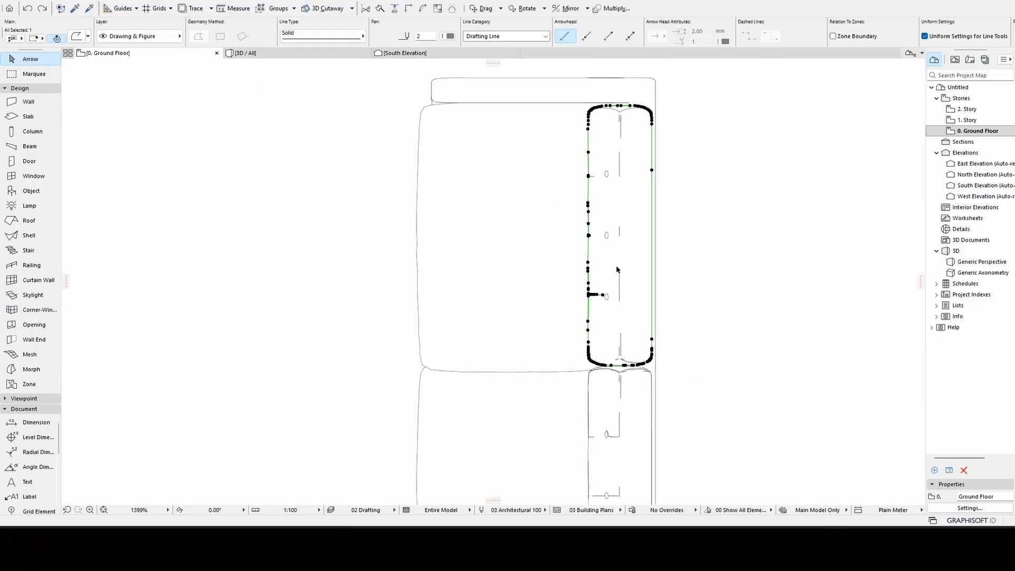
pyautogui.press('Escape')
# - Place a hotspot on the rear edge of the upper backrest cushion's outline, close to its upper rounded end
pyautogui.scroll(15, 653, 121)
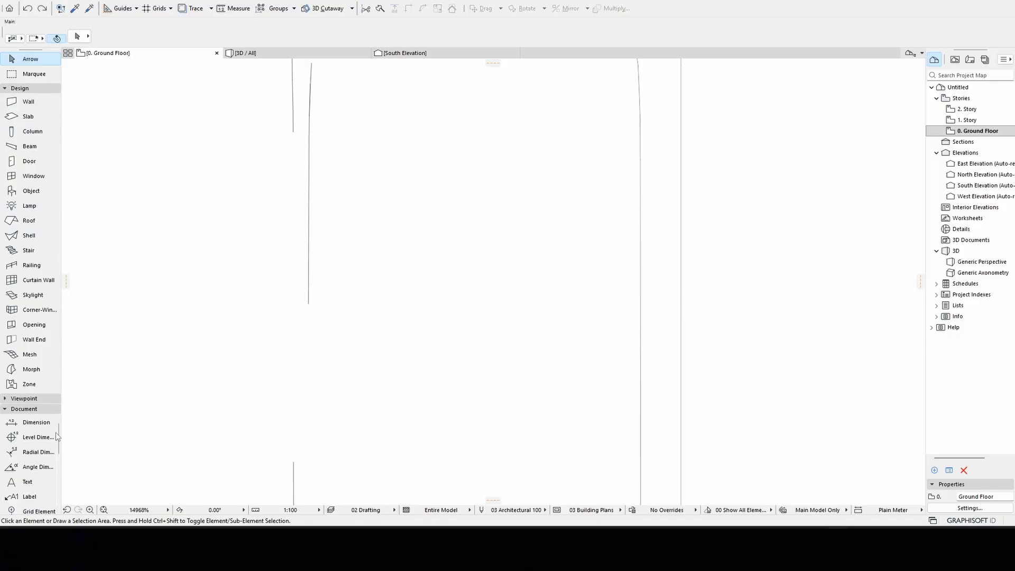
pyautogui.scroll(-5, 35, 460)
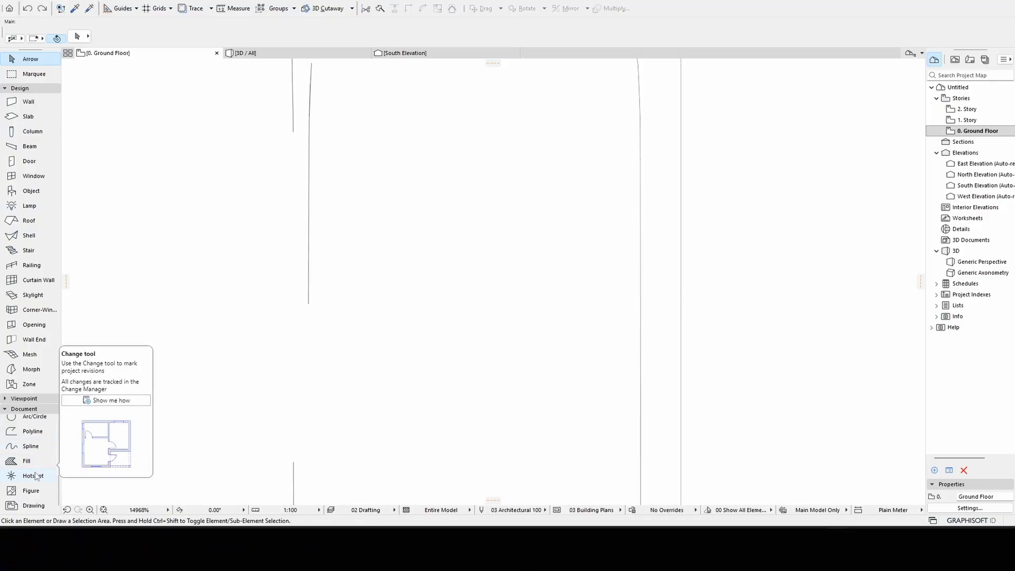
pyautogui.click(33, 476)
pyautogui.moveTo(500, 277); pyautogui.dragTo(592, 372, button='middle')
pyautogui.scroll(-1, 613, 368)
pyautogui.press('Escape')
# - Move the upper backrest cushion's outline to the empty area beside the sofa, using the hotspot as reference point
pyautogui.click(644, 293)
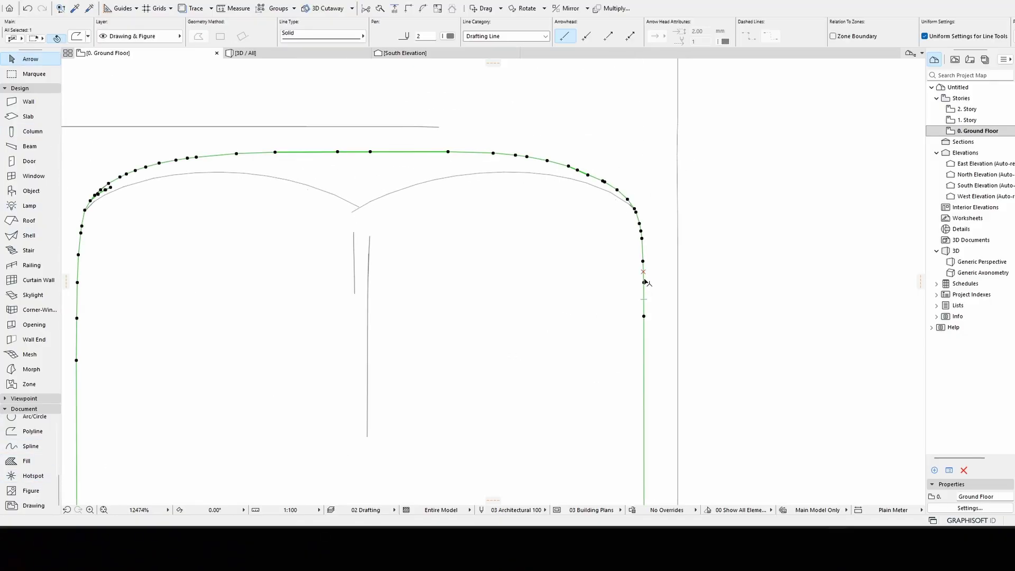
pyautogui.hotkey('ctrl', 'd')
pyautogui.click(644, 272)
pyautogui.scroll(-6, 680, 268)
pyautogui.moveTo(758, 270); pyautogui.dragTo(483, 278, button='middle')
pyautogui.click(800, 276)
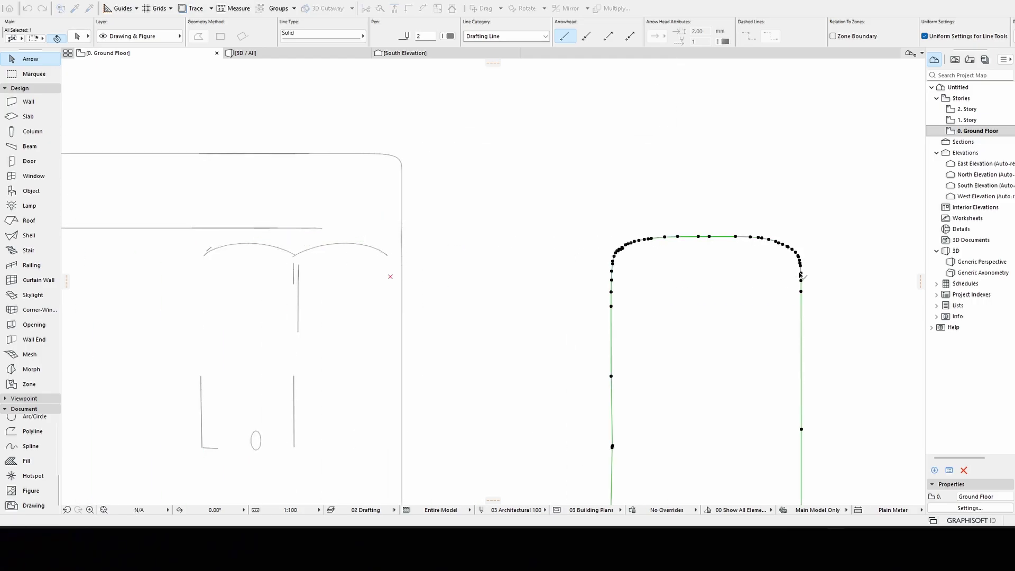
# - Delete the two short centre seam lines just below the double curve at the upper backrest cushion's upper end
pyautogui.scroll(-4, 505, 315)
pyautogui.moveTo(383, 345); pyautogui.dragTo(485, 204, button='middle')
pyautogui.scroll(7, 504, 146)
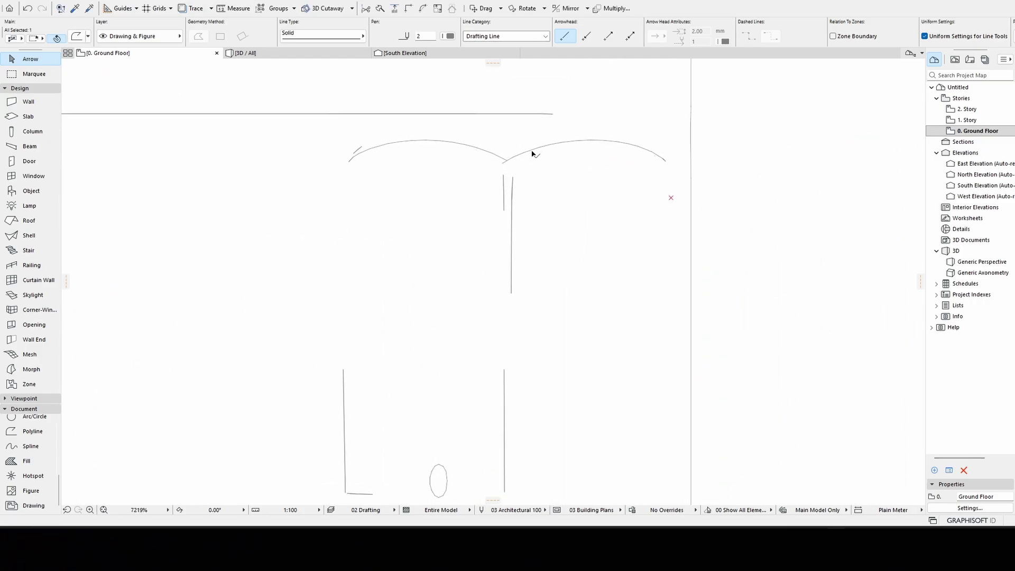
pyautogui.click(535, 193)
pyautogui.moveTo(469, 170); pyautogui.dragTo(523, 282)
pyautogui.press('Delete')
# - Delete the leftover fold line stubs along the front side of the upper backrest cushion
pyautogui.click(357, 151)
pyautogui.scroll(-4, 357, 151)
pyautogui.moveTo(389, 497); pyautogui.dragTo(413, 370, button='middle')
pyautogui.click(414, 386)
pyautogui.scroll(5, 453, 479)
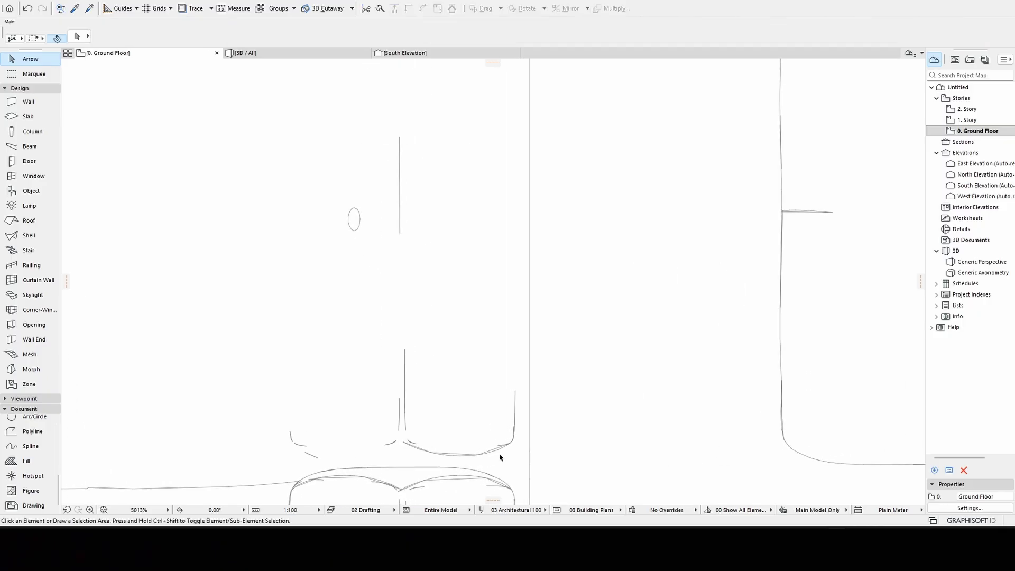
# - Delete the leftover seam curves and short line fragments at the lower end of the upper backrest cushion
pyautogui.click(494, 447)
pyautogui.scroll(-5, 495, 445)
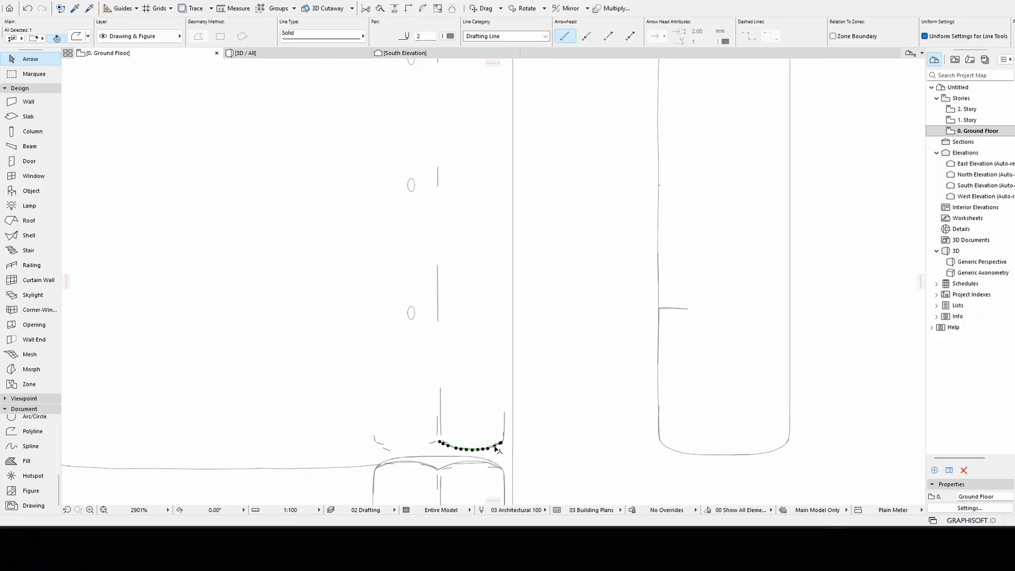
pyautogui.scroll(10, 465, 454)
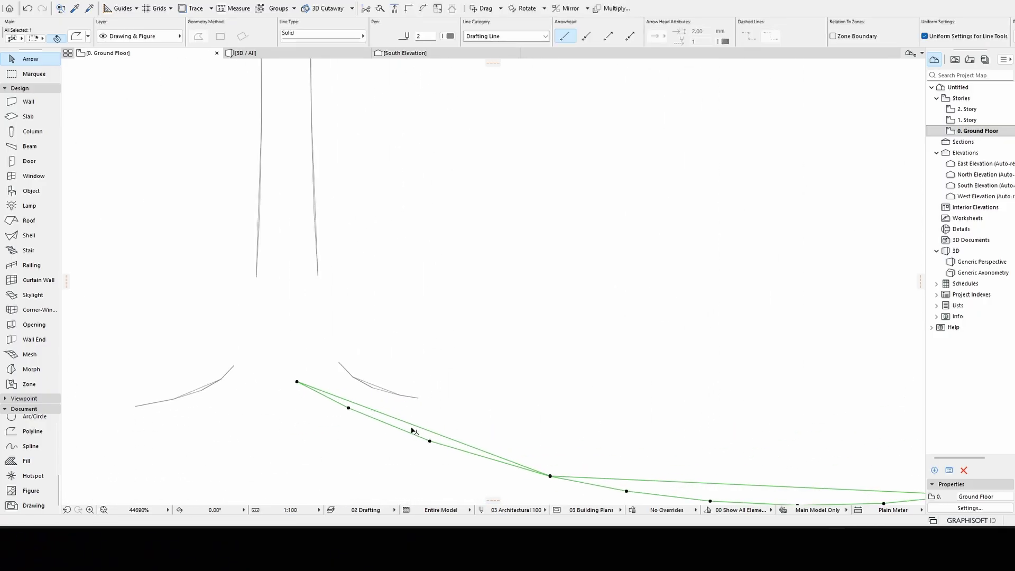
pyautogui.press('Escape')
pyautogui.moveTo(714, 481); pyautogui.dragTo(487, 425, button='middle')
pyautogui.keyDown('ctrl'); pyautogui.click(487, 425); pyautogui.keyUp('ctrl')
pyautogui.scroll(-2, 777, 440)
pyautogui.moveTo(877, 386); pyautogui.dragTo(653, 415, button='middle')
pyautogui.scroll(-8, 654, 417)
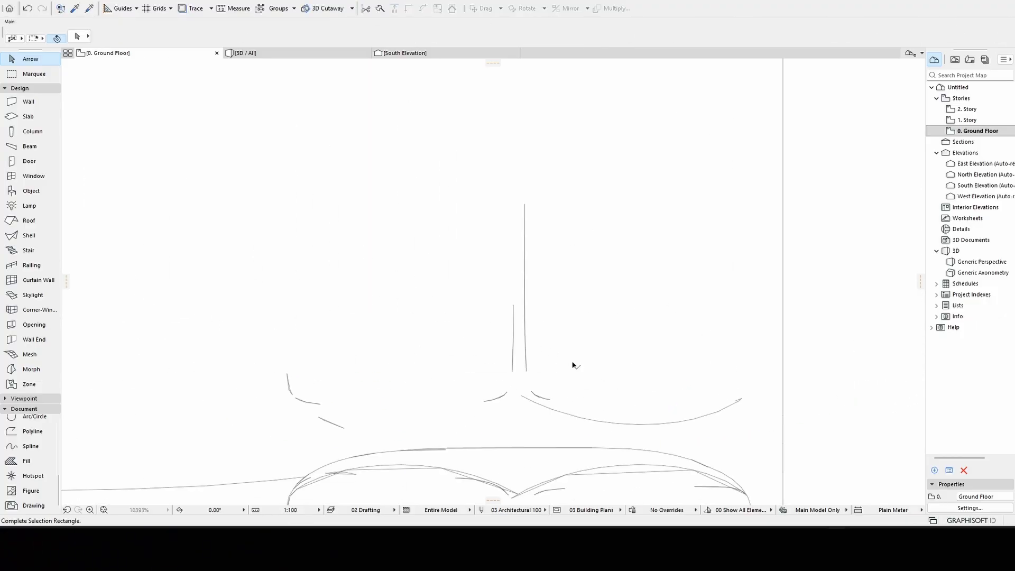
pyautogui.scroll(1, 555, 332)
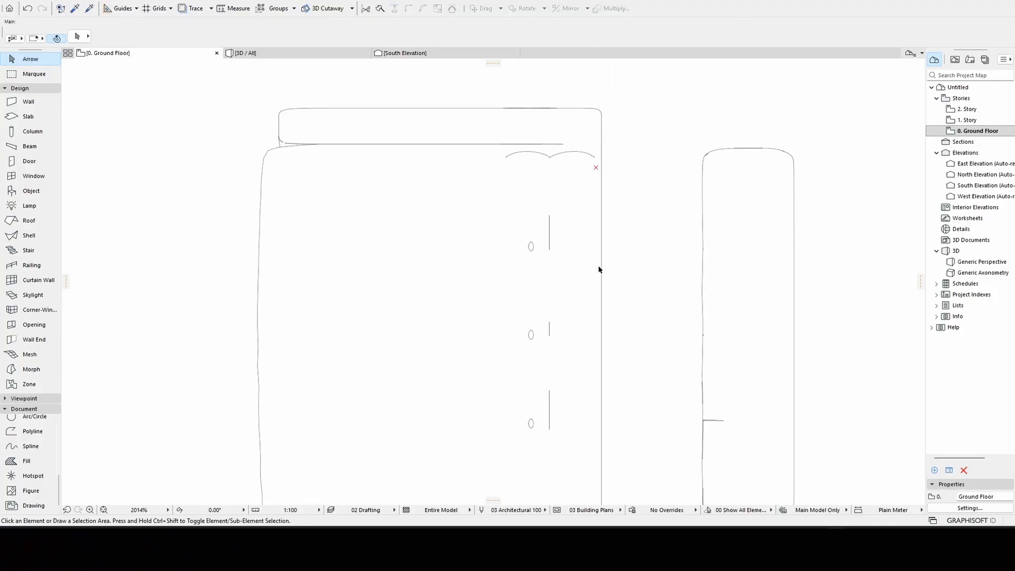
# - Move the upper backrest cushion's outline back into the sofa, snapping its reference node to the hotspot
pyautogui.click(795, 182)
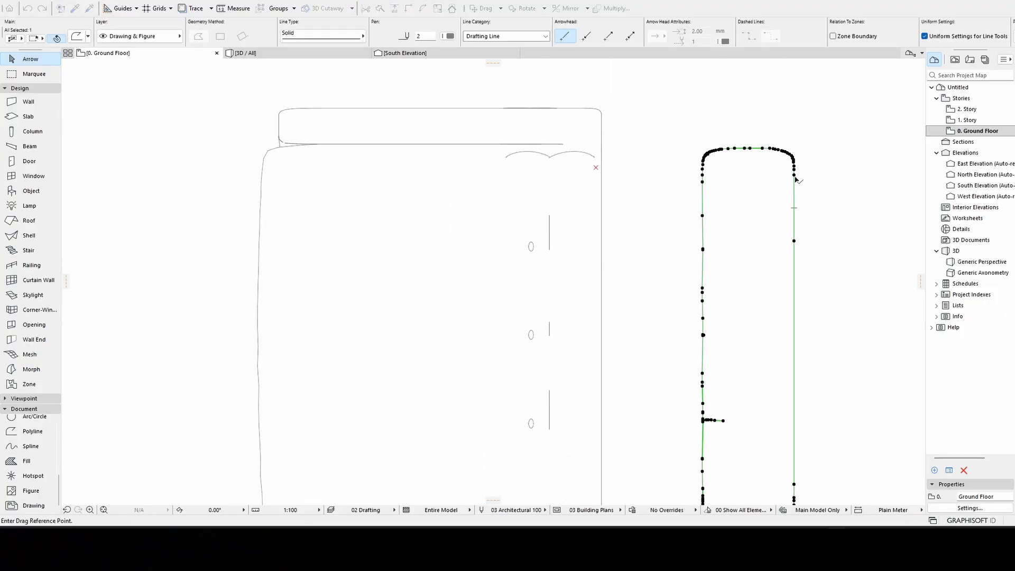
pyautogui.click(795, 174)
pyautogui.click(596, 174)
pyautogui.click(665, 199)
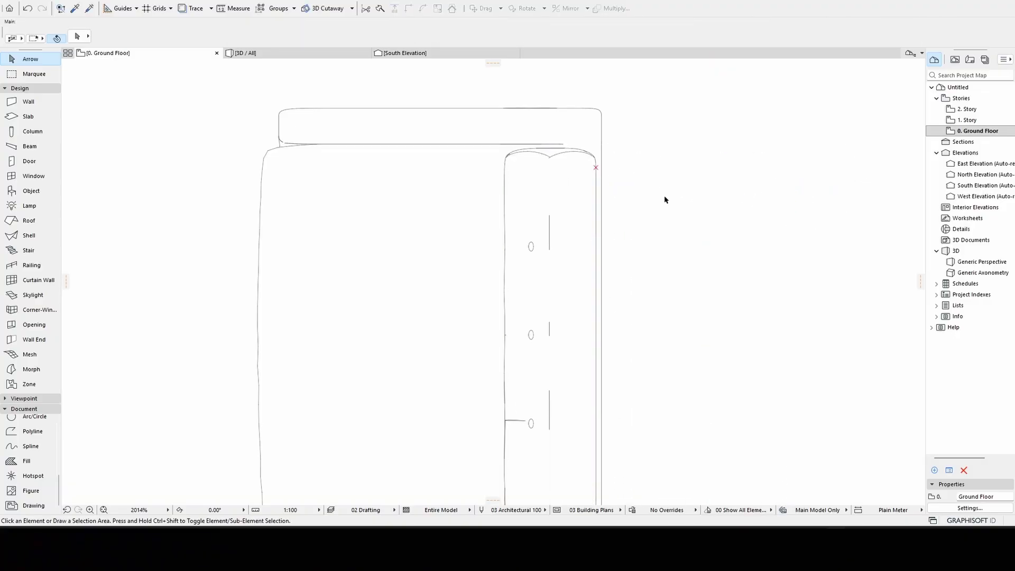
pyautogui.scroll(-2, 584, 179)
pyautogui.scroll(4, 634, 454)
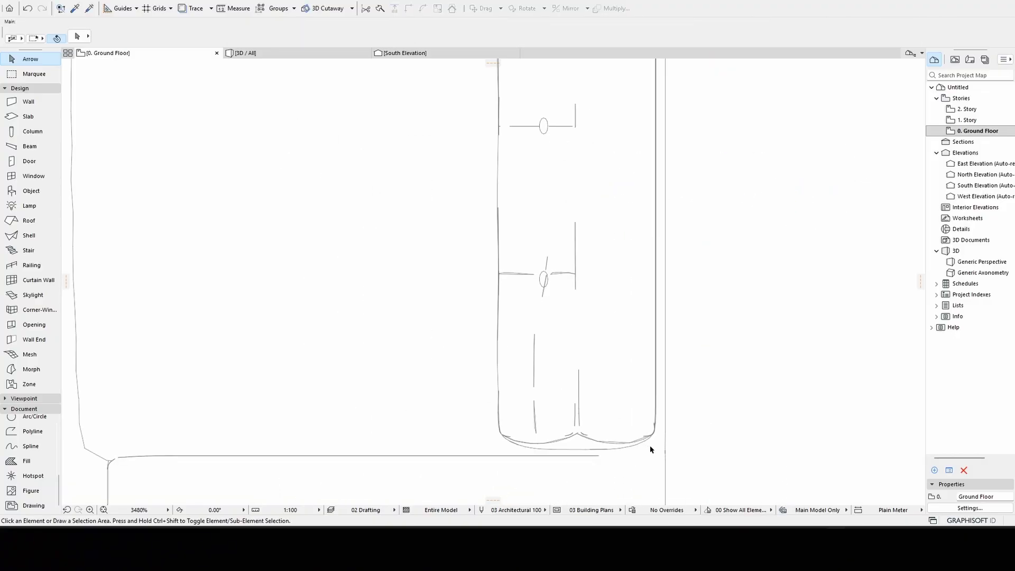
pyautogui.moveTo(651, 449); pyautogui.dragTo(471, 328)
pyautogui.scroll(-5, 491, 312)
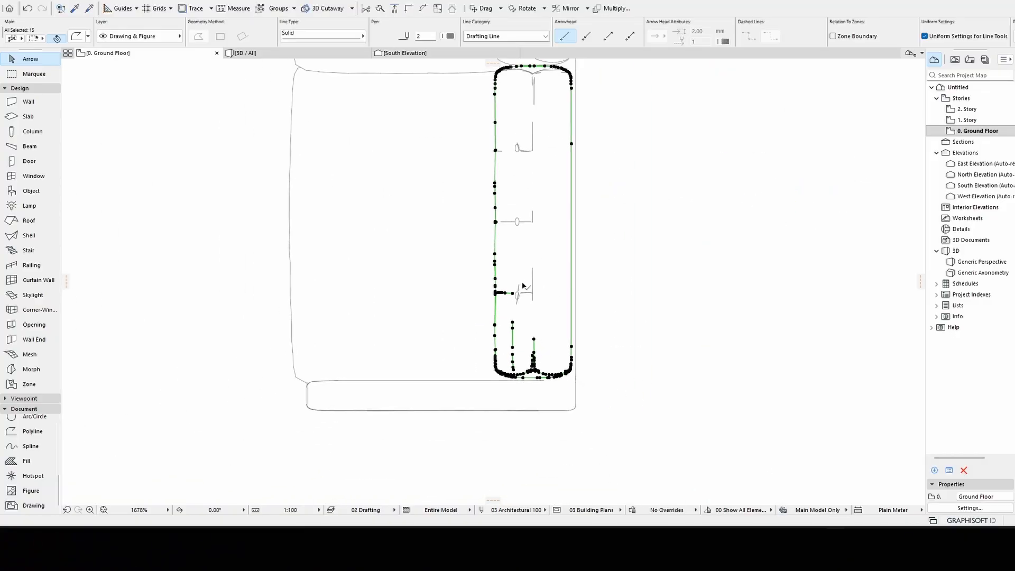
pyautogui.moveTo(523, 286); pyautogui.dragTo(538, 339, button='middle')
pyautogui.scroll(-1, 538, 338)
pyautogui.press('Escape')
# - Place a hotspot at the middle of the lower backrest cushion's lower rounded edge
pyautogui.click(35, 476)
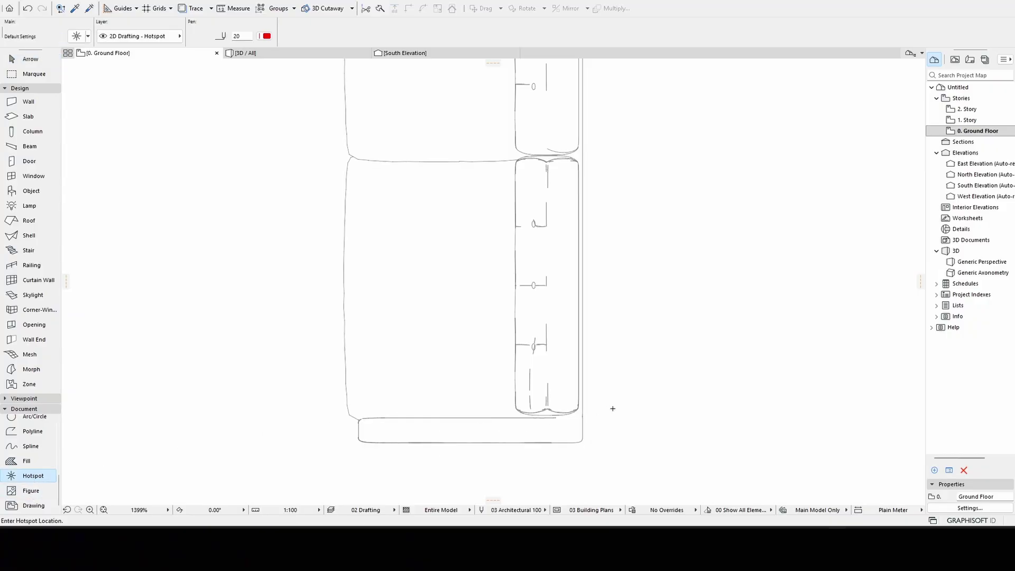
pyautogui.scroll(10, 613, 408)
pyautogui.click(440, 434)
pyautogui.scroll(-4, 447, 431)
pyautogui.press('Escape')
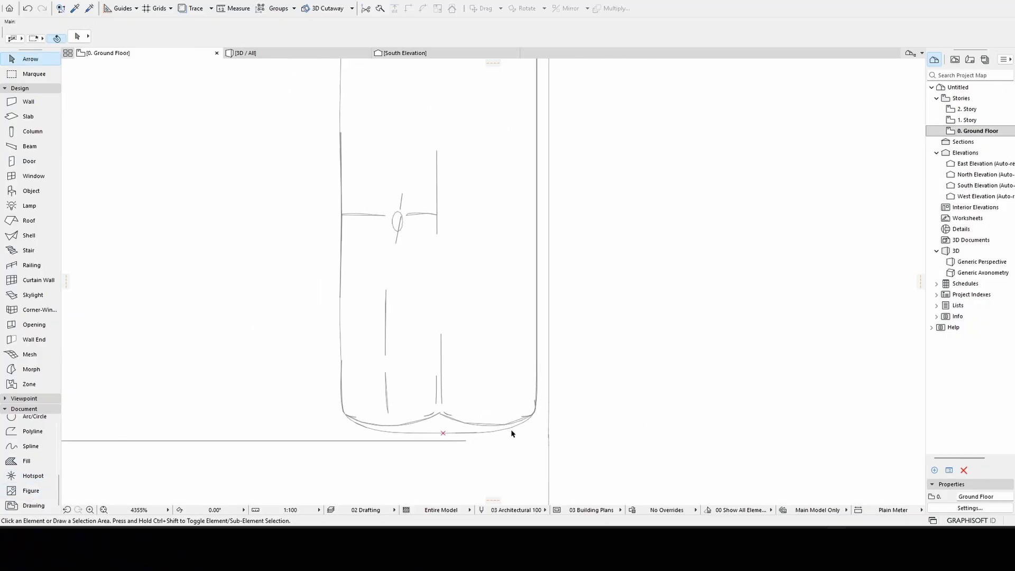
# - Delete all the original linework of the lower backrest cushion, keeping the hotspot
pyautogui.scroll(2, 512, 432)
pyautogui.moveTo(537, 439); pyautogui.dragTo(227, 297)
pyautogui.press('Delete')
pyautogui.press('Delete')
pyautogui.scroll(-7, 529, 386)
# - Delete the overlapping short segments on the lower rounded end of the upper backrest cushion's outline
pyautogui.scroll(7, 532, 206)
pyautogui.moveTo(531, 206); pyautogui.dragTo(715, 289, button='middle')
pyautogui.scroll(2, 476, 282)
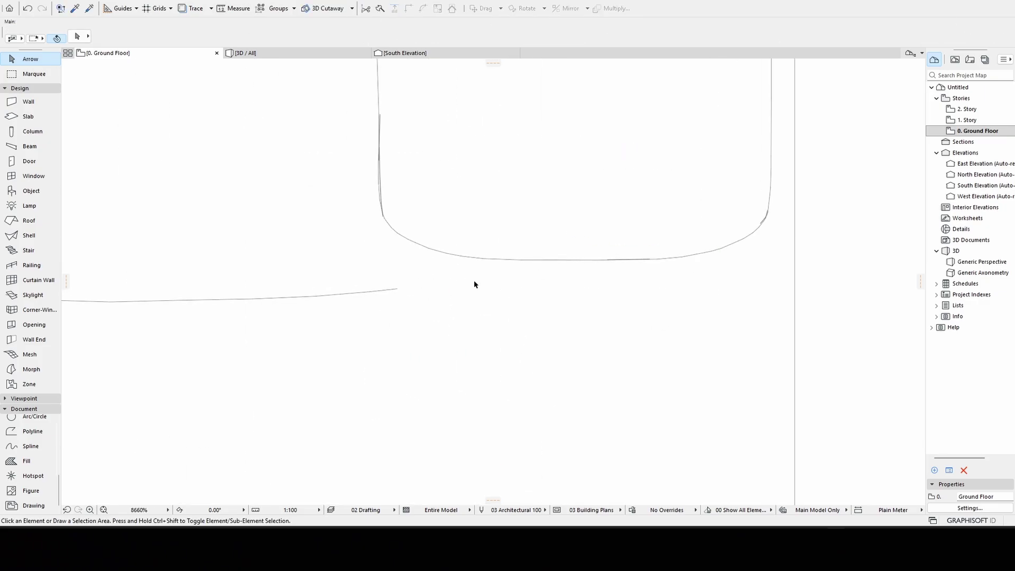
pyautogui.scroll(12, 540, 291)
pyautogui.click(596, 299)
pyautogui.press('Delete')
pyautogui.scroll(-12, 596, 298)
pyautogui.scroll(15, 756, 233)
pyautogui.click(759, 225)
pyautogui.press('Delete')
pyautogui.scroll(-5, 676, 344)
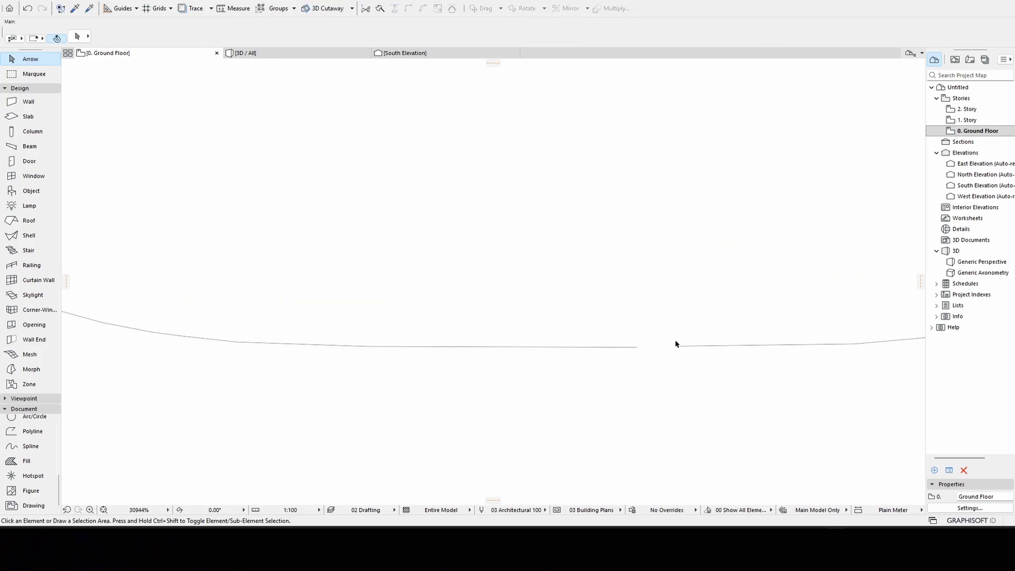
# - Stretch the polyline's end node to the neighbouring line end to close the gap in the upper cushion's lower edge
pyautogui.click(679, 346)
pyautogui.click(679, 346)
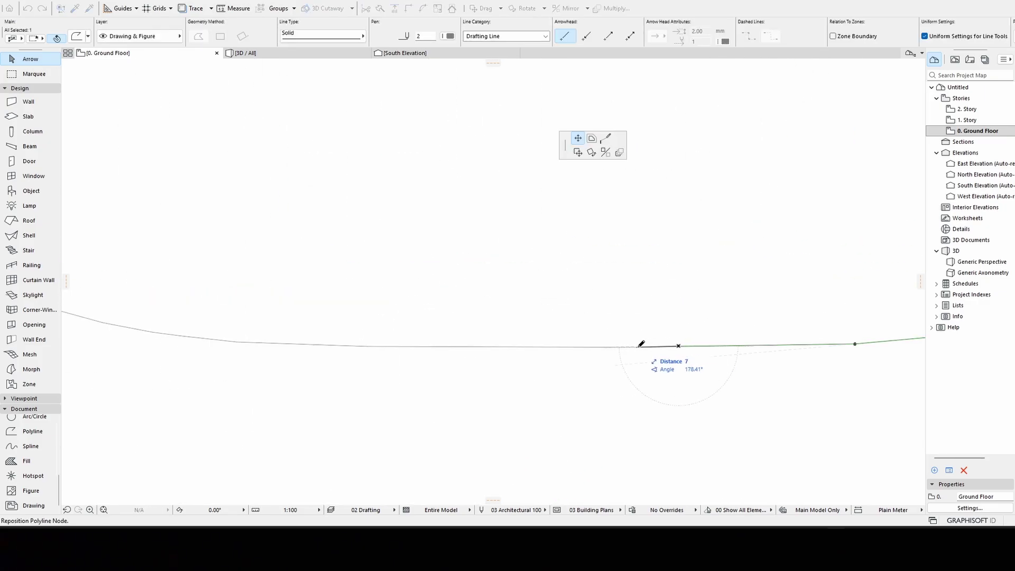
pyautogui.click(642, 347)
pyautogui.press('Escape')
pyautogui.scroll(-10, 682, 317)
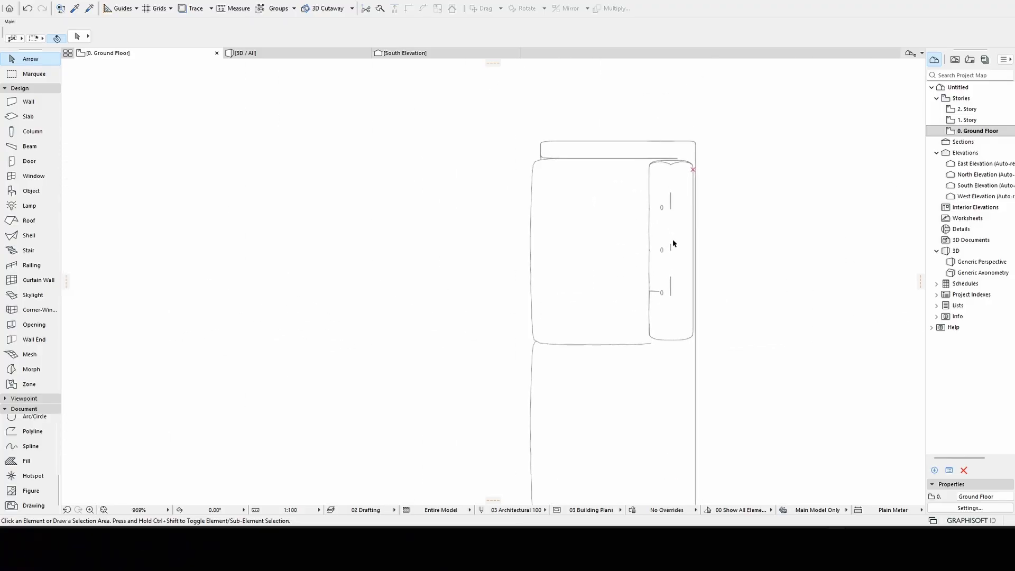
# - Select the upper backrest cushion's seam curves, centre lines and buttons, and undo the last deletion
pyautogui.scroll(3, 676, 171)
pyautogui.click(622, 164)
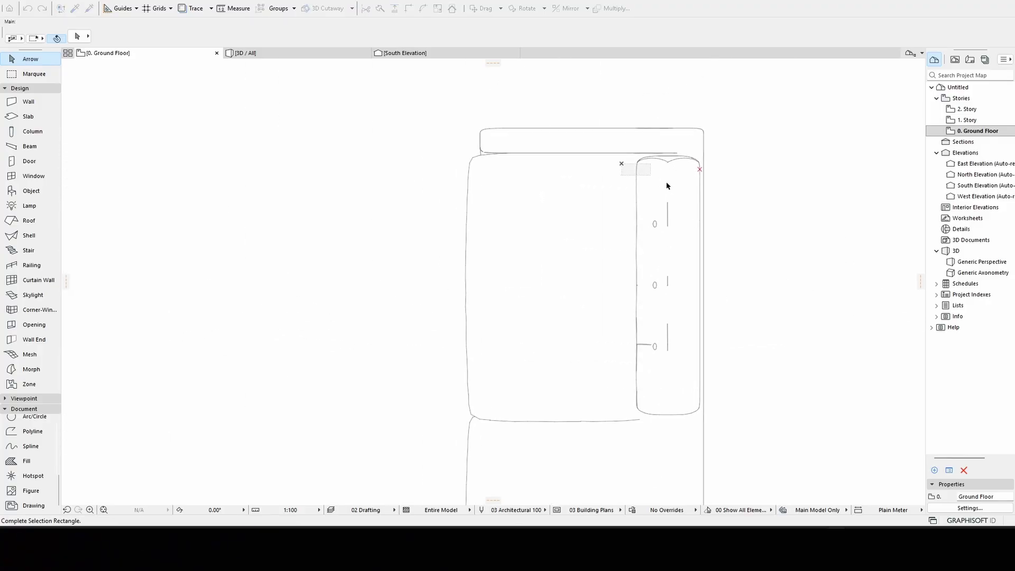
pyautogui.click(685, 285)
pyautogui.scroll(3, 672, 170)
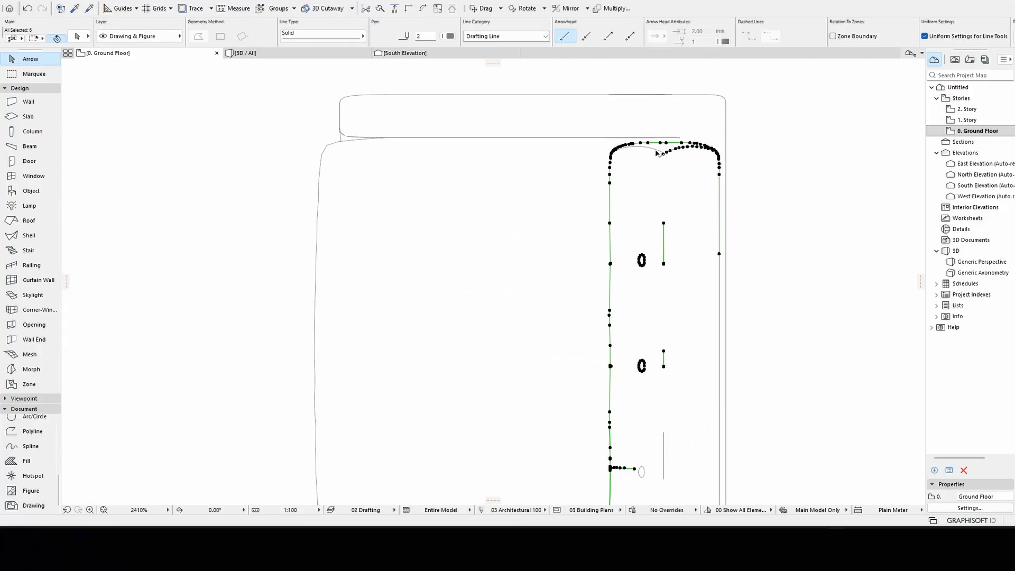
pyautogui.scroll(-2, 648, 290)
pyautogui.moveTo(647, 290); pyautogui.dragTo(639, 216, button='middle')
pyautogui.keyDown('shift'); pyautogui.moveTo(587, 243); pyautogui.dragTo(667, 374); pyautogui.keyUp('shift')
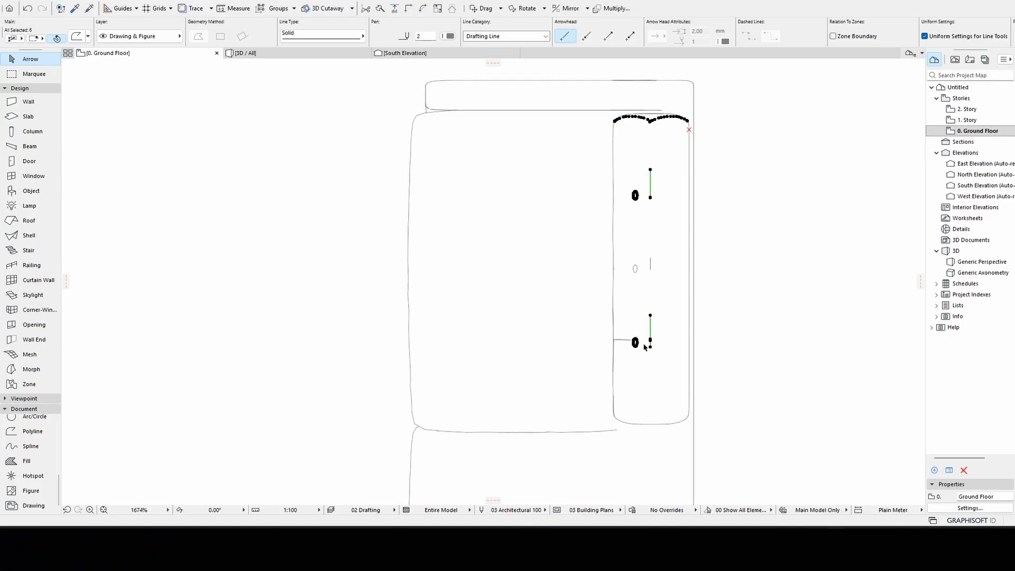
pyautogui.hotkey('ctrl', 'z')
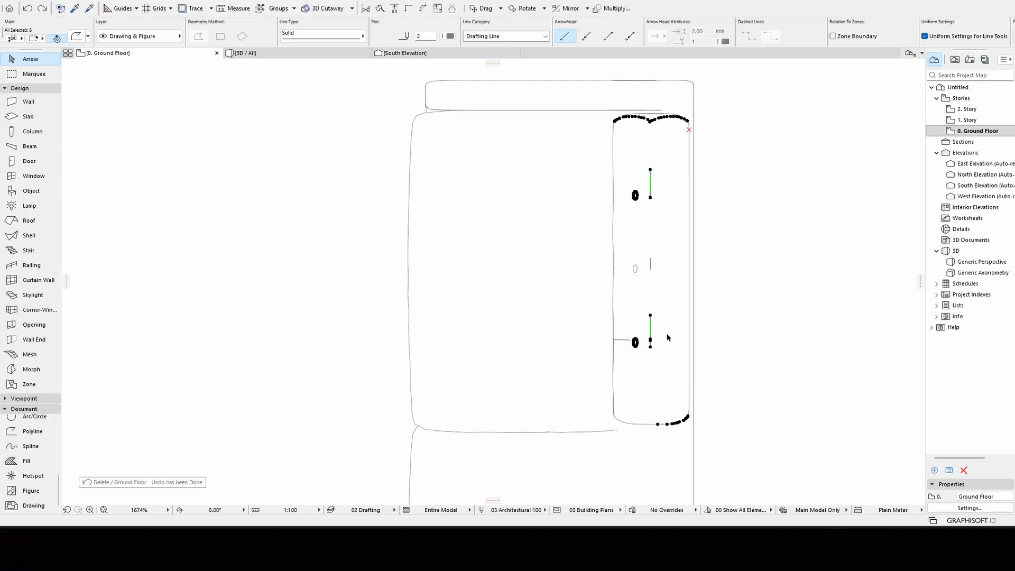
# - Copy the upper backrest cushion's linework into the lower cushion's place, snapping its lower edge midpoint to the lower hotspot
pyautogui.scroll(2, 654, 122)
pyautogui.scroll(-4, 689, 179)
pyautogui.moveTo(667, 379); pyautogui.dragTo(653, 163, button='middle')
pyautogui.hotkey('ctrl', 'd')
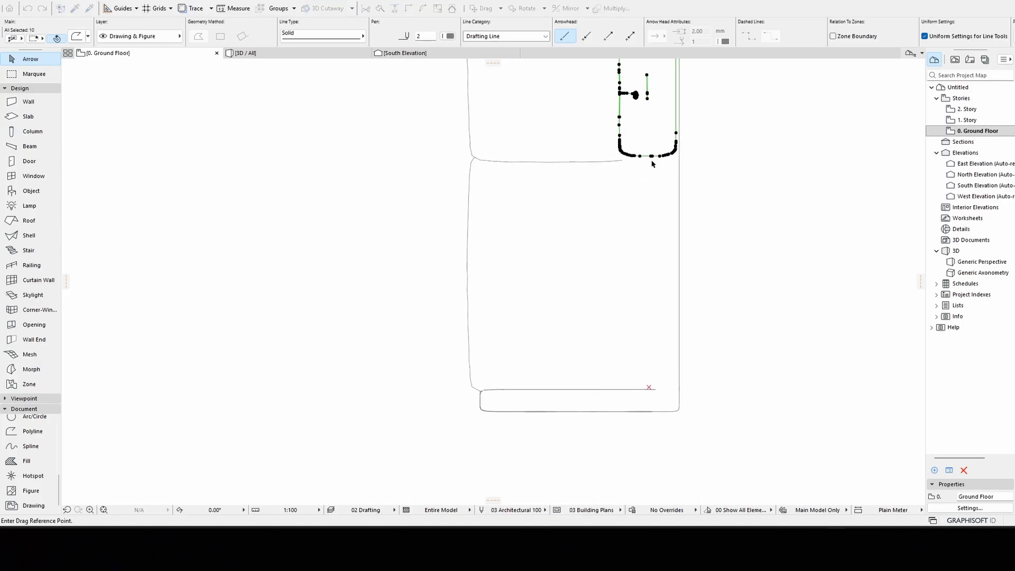
pyautogui.scroll(3, 653, 163)
pyautogui.click(646, 153)
pyautogui.moveTo(648, 320); pyautogui.dragTo(627, 106, button='middle')
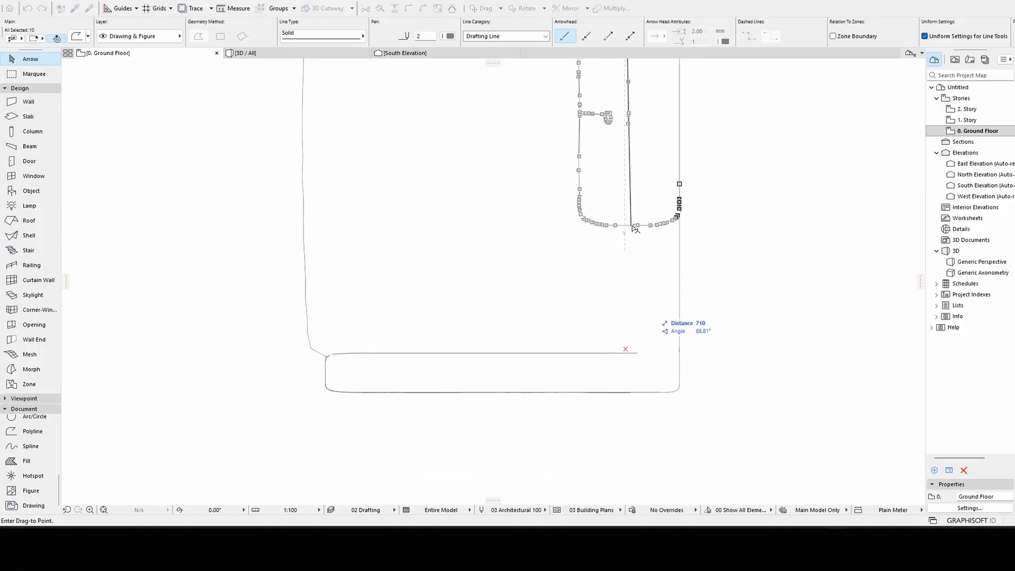
pyautogui.keyDown('ctrl'); pyautogui.click(626, 349); pyautogui.keyUp('ctrl')
pyautogui.scroll(-7, 660, 333)
pyautogui.moveTo(660, 262); pyautogui.dragTo(651, 300, button='middle')
pyautogui.scroll(9, 653, 264)
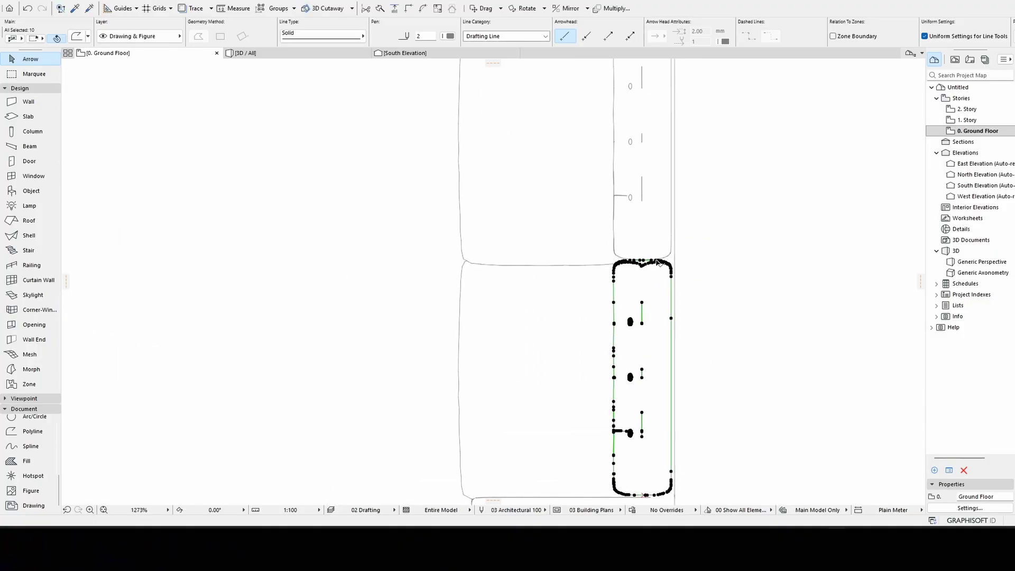
pyautogui.scroll(-3, 653, 267)
pyautogui.scroll(-2, 740, 269)
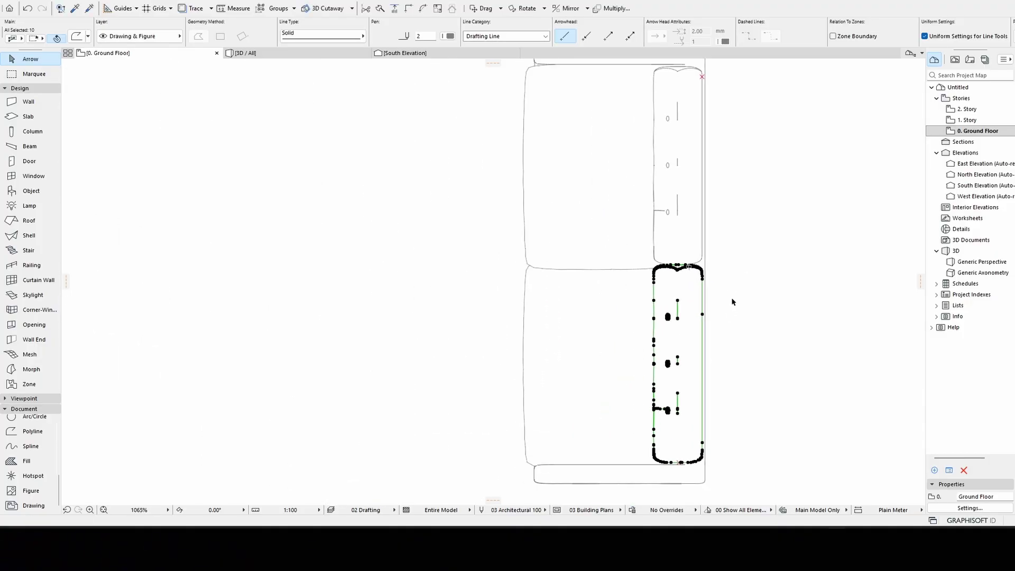
# - Delete the upper and middle centre seam segments of the upper backrest cushion
pyautogui.click(723, 271)
pyautogui.scroll(2, 676, 97)
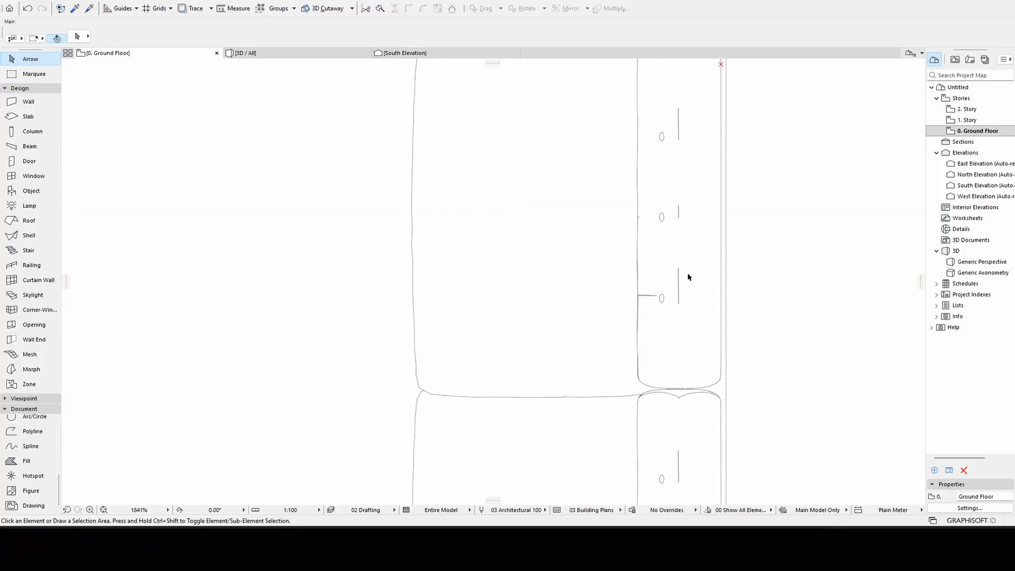
pyautogui.click(678, 211)
pyautogui.press('Delete')
pyautogui.click(678, 127)
pyautogui.press('Delete')
# - Stretch the remaining centre seam segment of the upper backrest cushion from the double curve's meeting point to the opposite rounded end
pyautogui.click(678, 271)
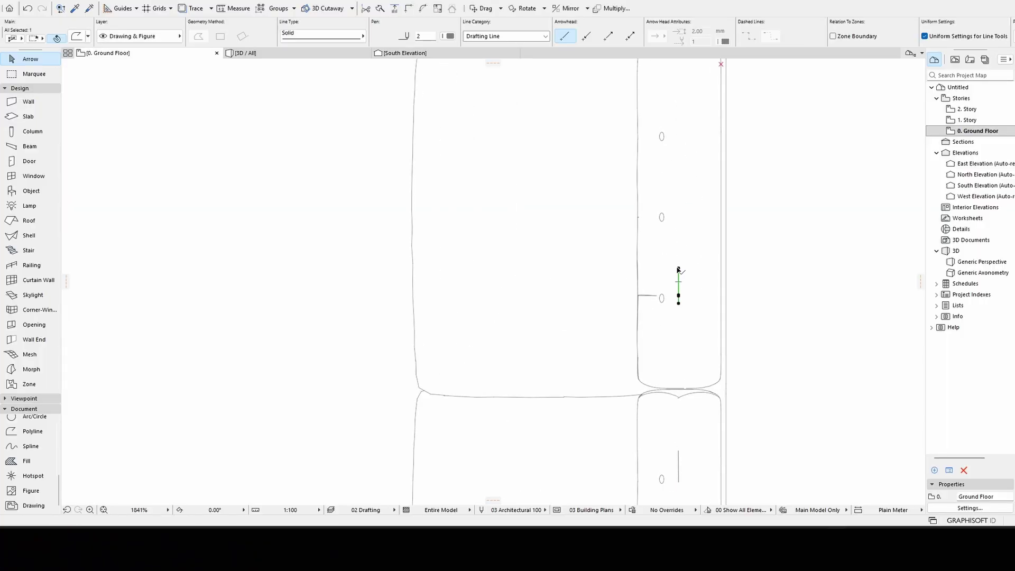
pyautogui.click(678, 270)
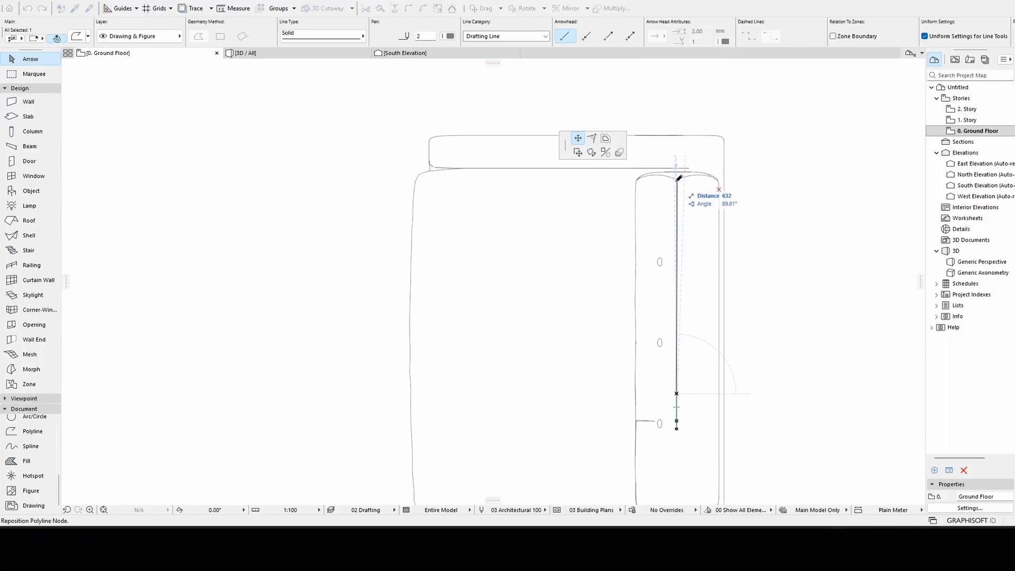
pyautogui.scroll(-3, 688, 265)
pyautogui.scroll(3, 652, 277)
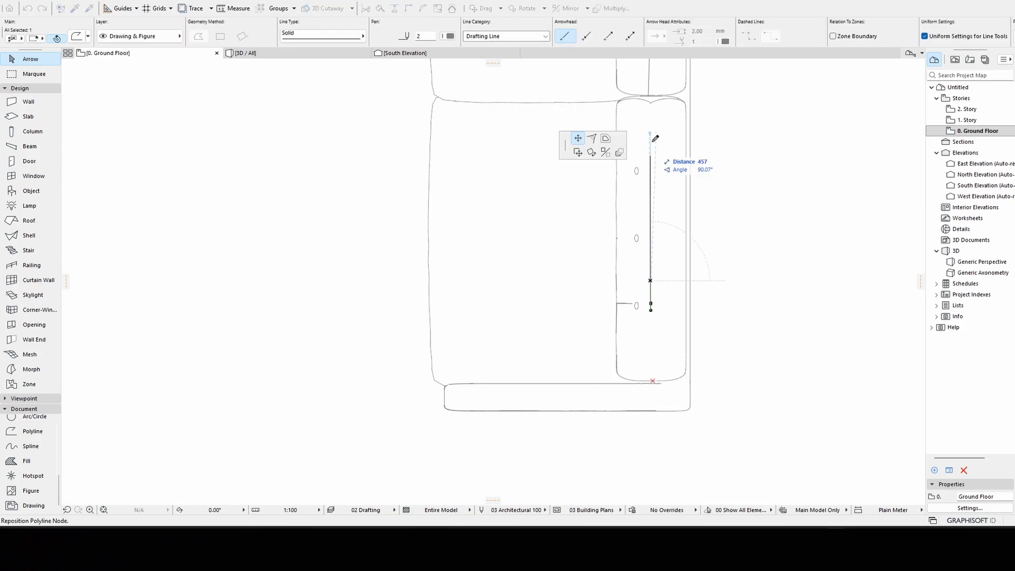
# - Stretch the lower backrest cushion's centre seam line up to its double curve's meeting point and down to the rounded end
pyautogui.click(650, 102)
pyautogui.press('Escape')
pyautogui.scroll(6, 659, 385)
pyautogui.click(666, 379)
pyautogui.click(667, 379)
pyautogui.click(670, 357)
pyautogui.press('Escape')
pyautogui.scroll(-10, 692, 377)
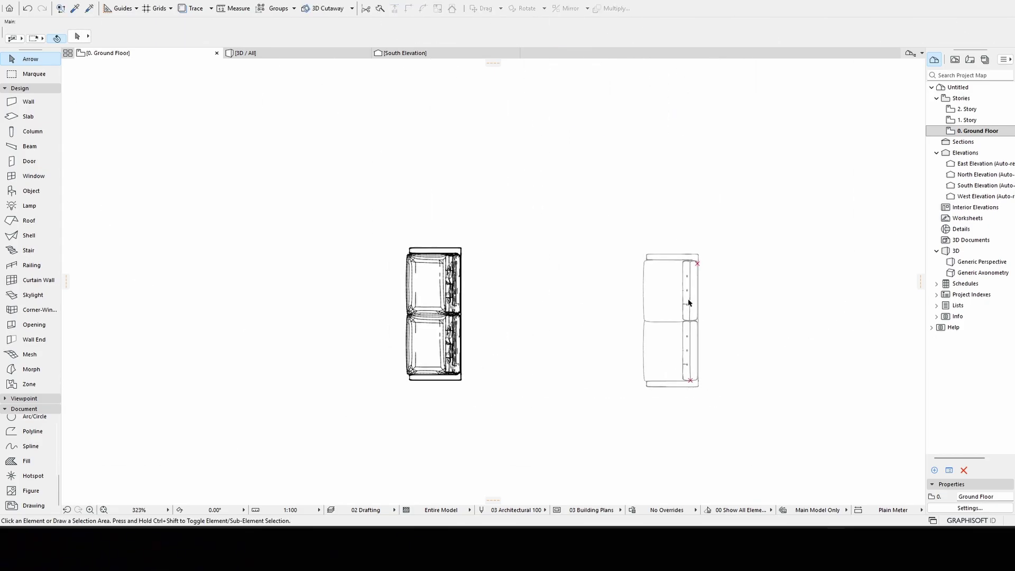
# - Draw a rectangular fill that encloses the whole simplified sofa outline with a margin on every side
pyautogui.scroll(3, 689, 303)
pyautogui.scroll(2, 628, 241)
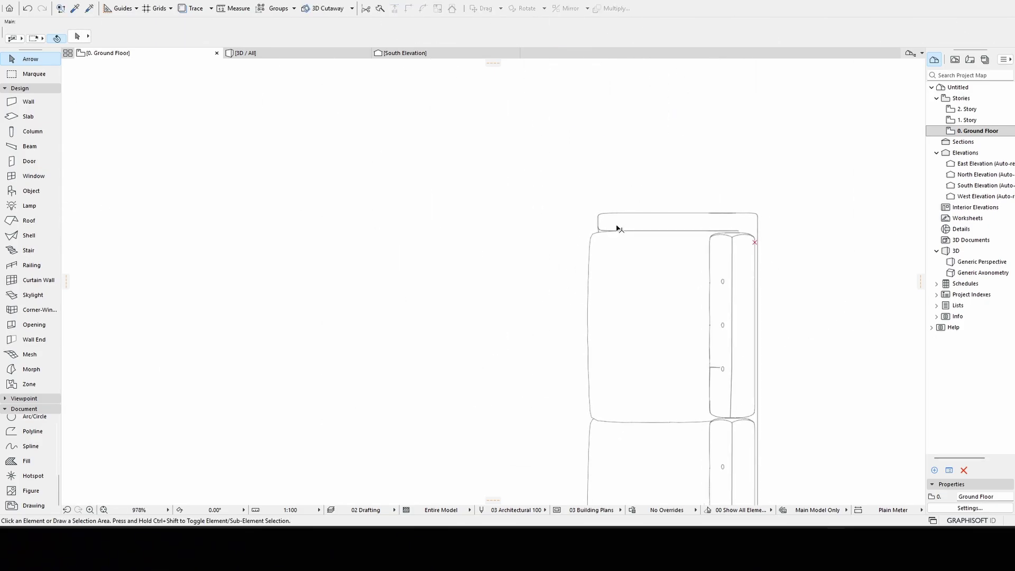
pyautogui.scroll(-4, 554, 250)
pyautogui.click(30, 462)
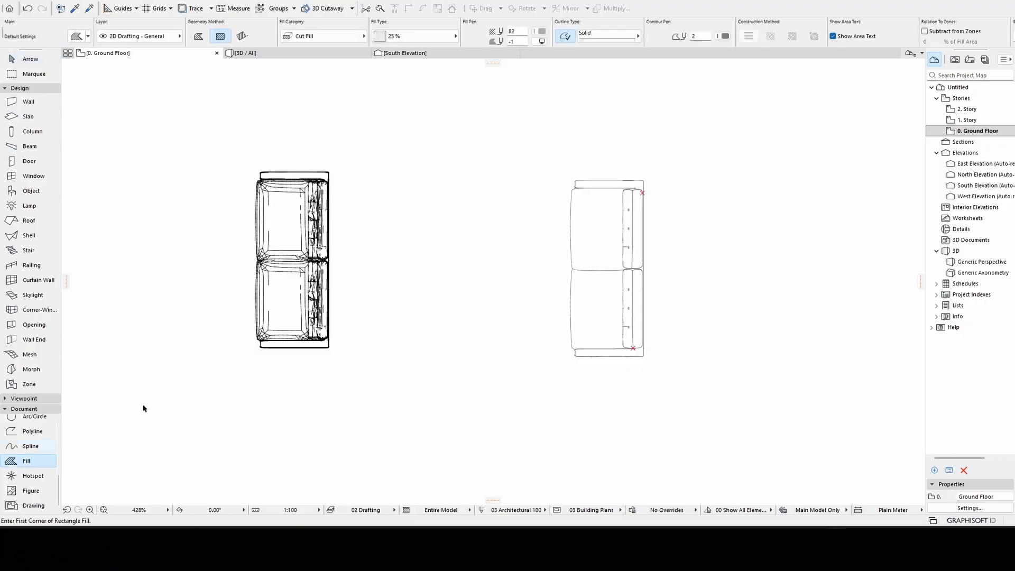
pyautogui.click(551, 166)
pyautogui.click(674, 372)
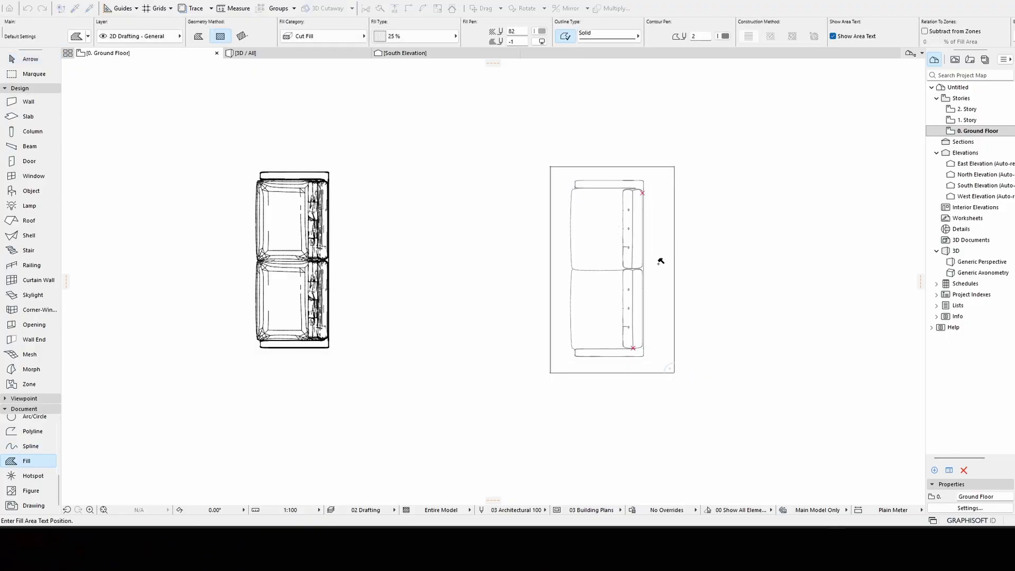
# - Set the fill type of the rectangular fill around the sofa outline to Background
pyautogui.keyDown('shift'); pyautogui.click(611, 310); pyautogui.keyUp('shift')
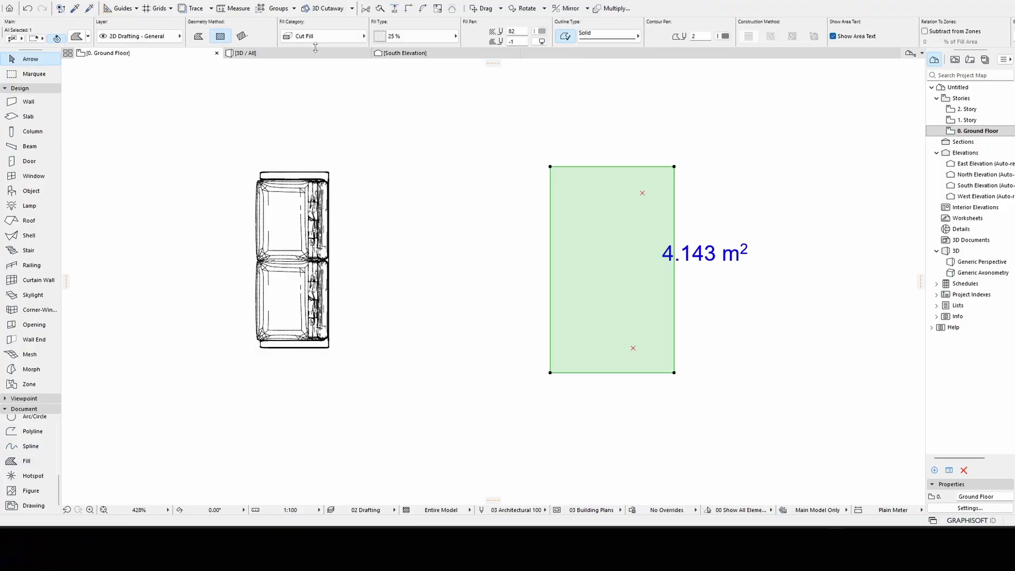
pyautogui.click(415, 36)
pyautogui.click(498, 175)
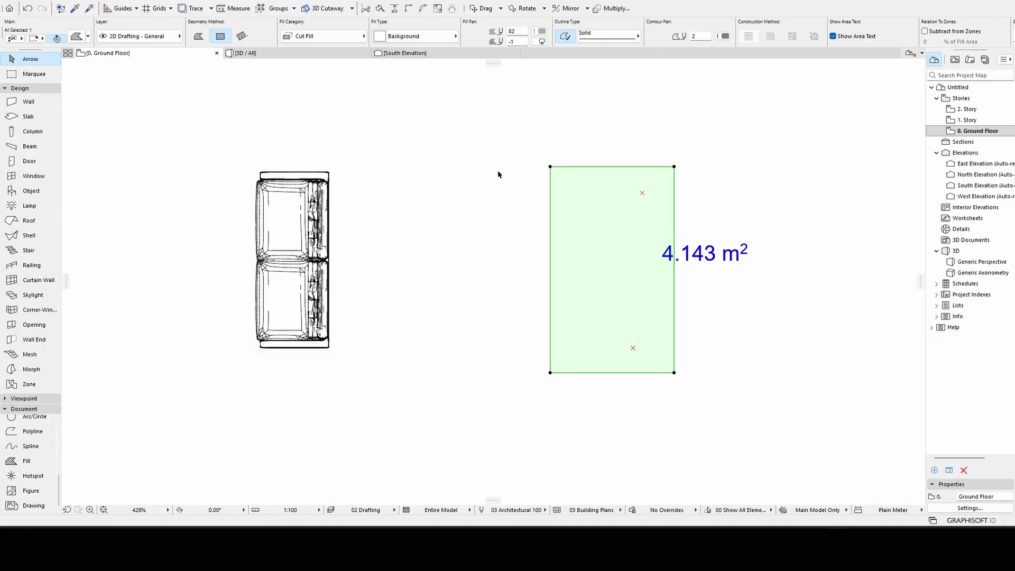
pyautogui.click(489, 207)
# - Send the rectangular fill to the back of the display order and bring the sofa linework to the front
pyautogui.rightClick(672, 190)
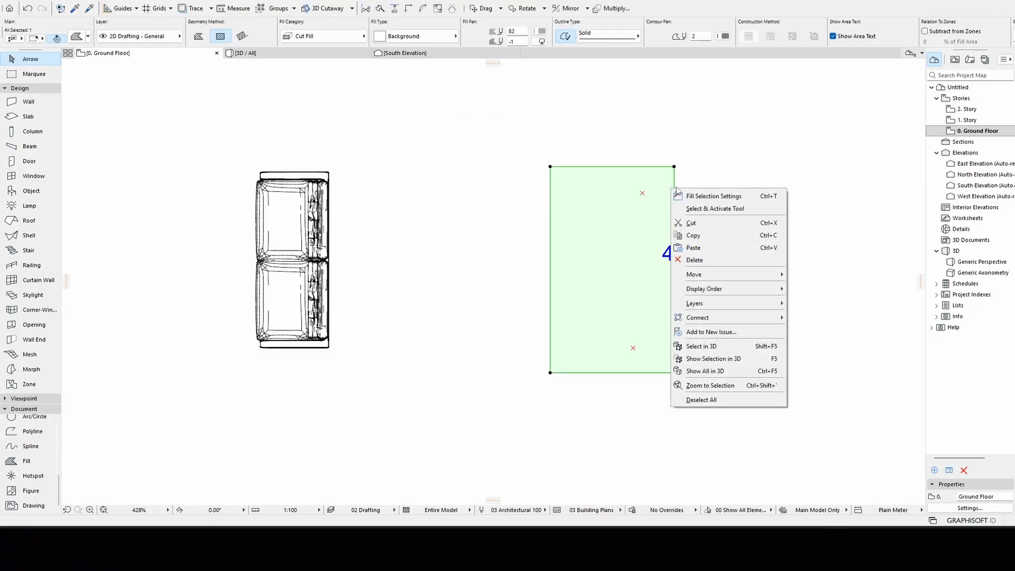
pyautogui.moveTo(747, 288)
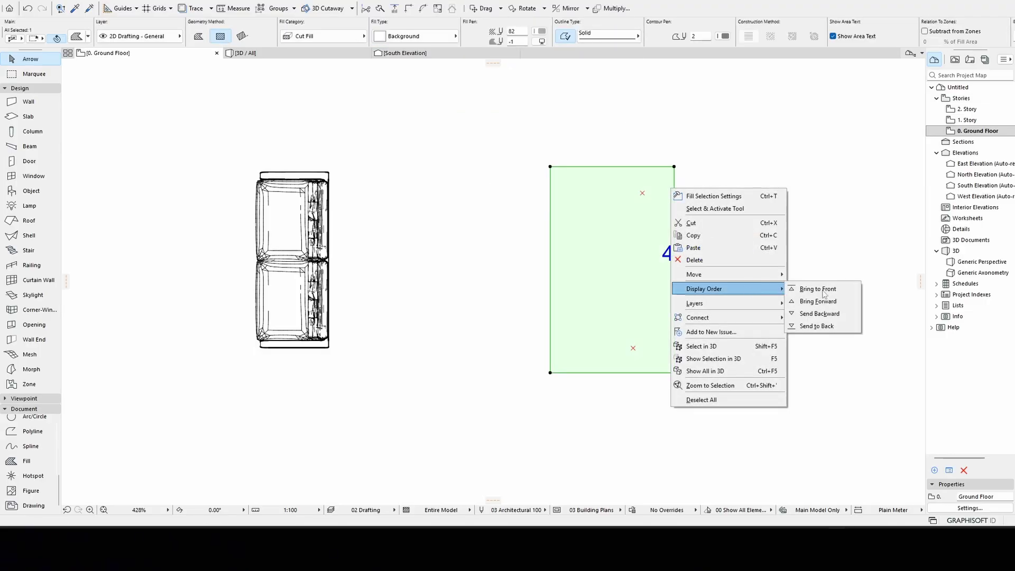
pyautogui.click(833, 325)
pyautogui.rightClick(642, 209)
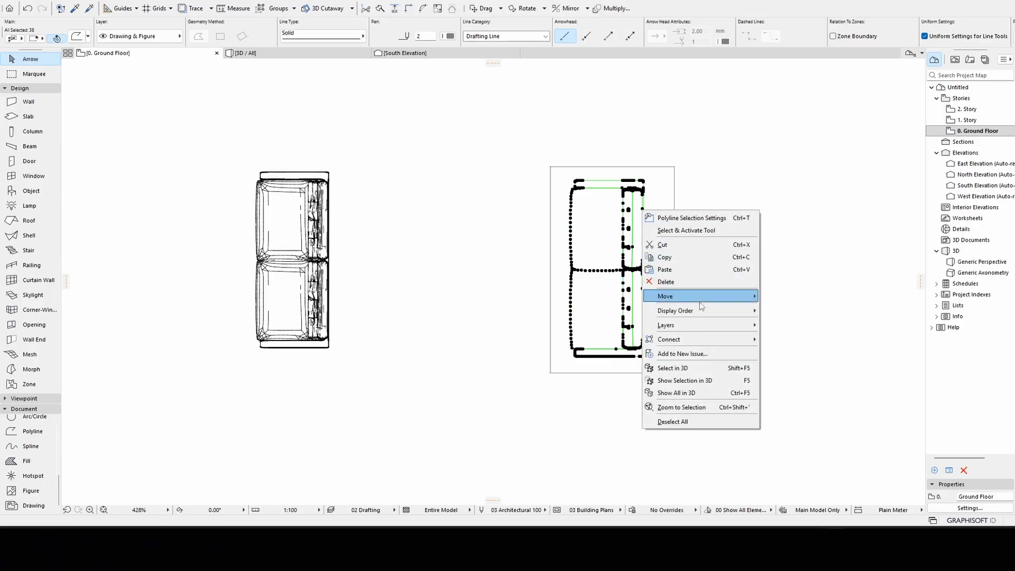
pyautogui.moveTo(706, 311)
pyautogui.click(789, 311)
pyautogui.press('Escape')
pyautogui.scroll(3, 655, 214)
pyautogui.click(679, 189)
pyautogui.click(688, 133)
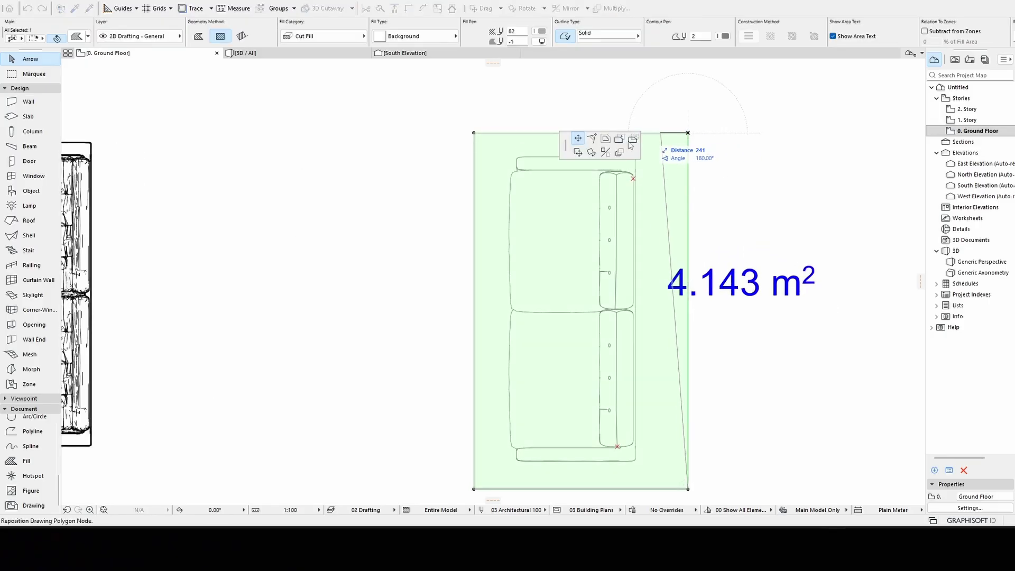
pyautogui.press('Escape')
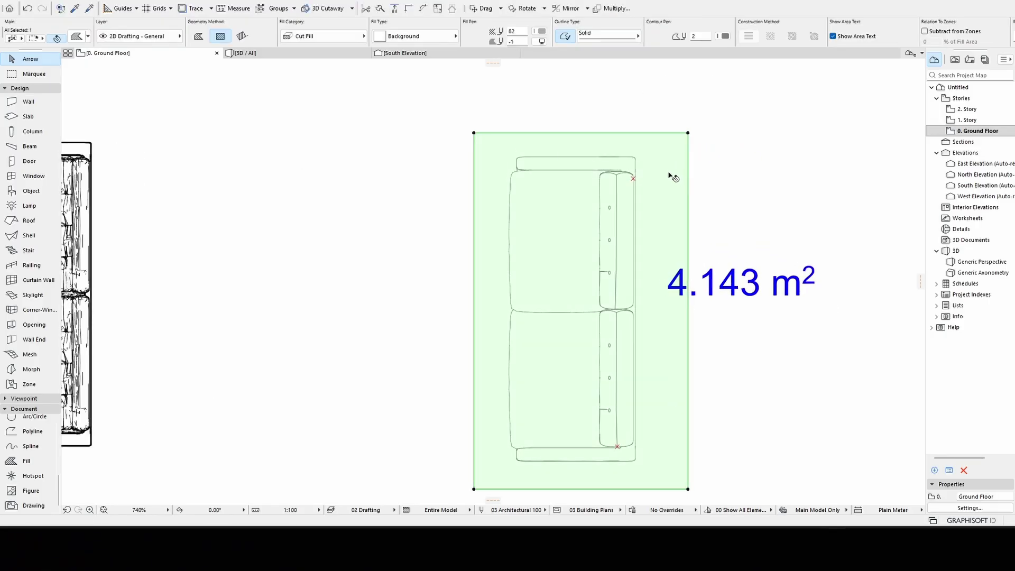
pyautogui.click(688, 133)
pyautogui.press('Escape')
pyautogui.press('Escape')
pyautogui.click(658, 143)
pyautogui.scroll(4, 643, 151)
pyautogui.press('Escape')
# - Insert fill nodes on the upper and front edges, snapping them to the upper armrest's outer edge and the upper seat cushion's front edge
pyautogui.scroll(4, 384, 164)
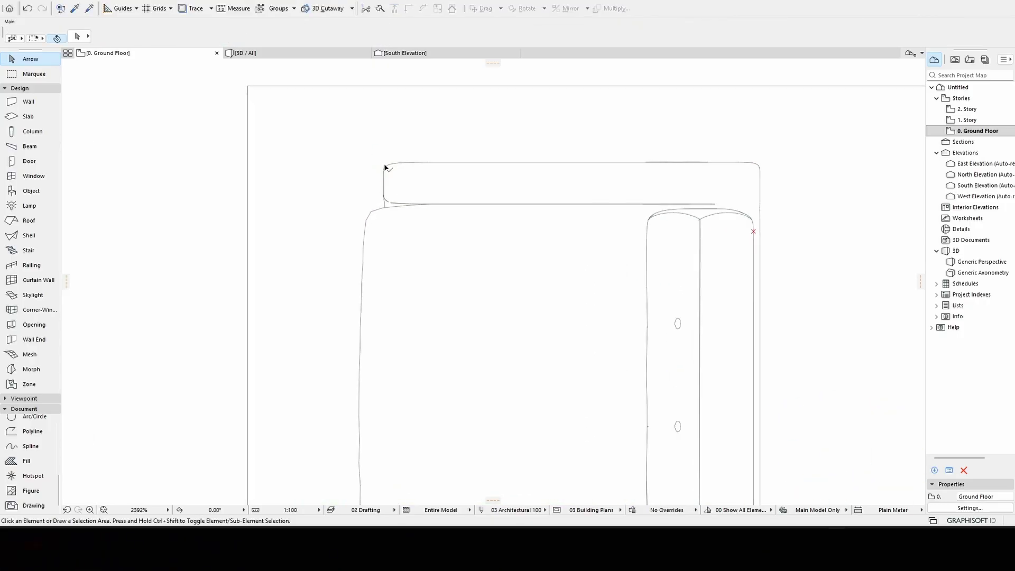
pyautogui.click(397, 165)
pyautogui.scroll(15, 415, 246)
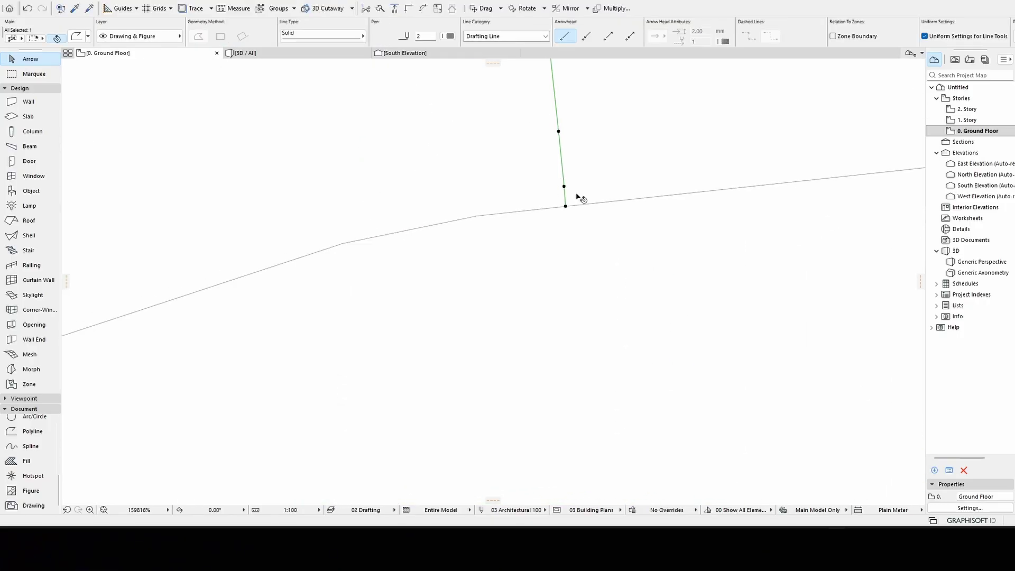
pyautogui.scroll(-20, 529, 247)
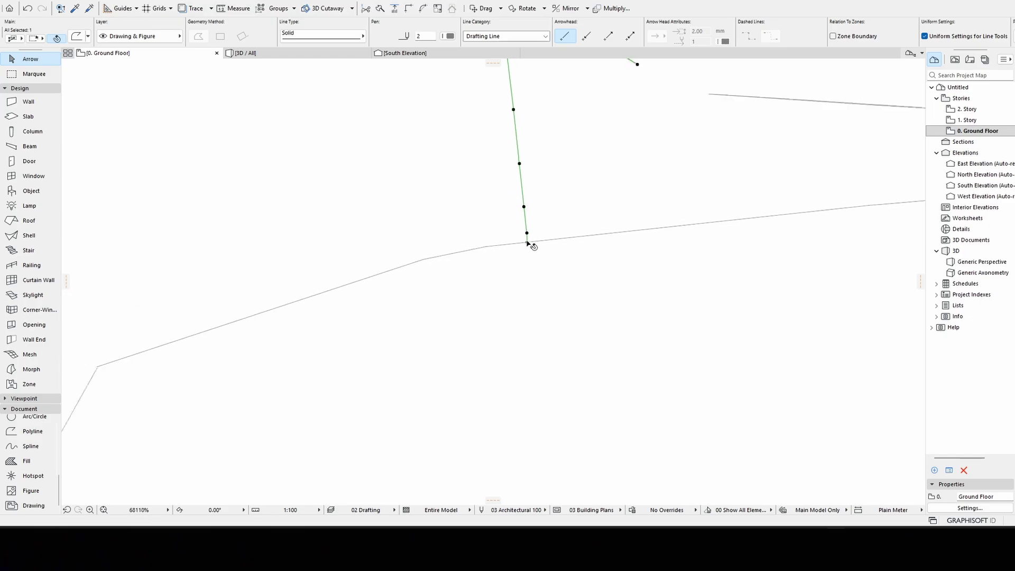
pyautogui.click(511, 185)
pyautogui.click(513, 185)
pyautogui.click(457, 300)
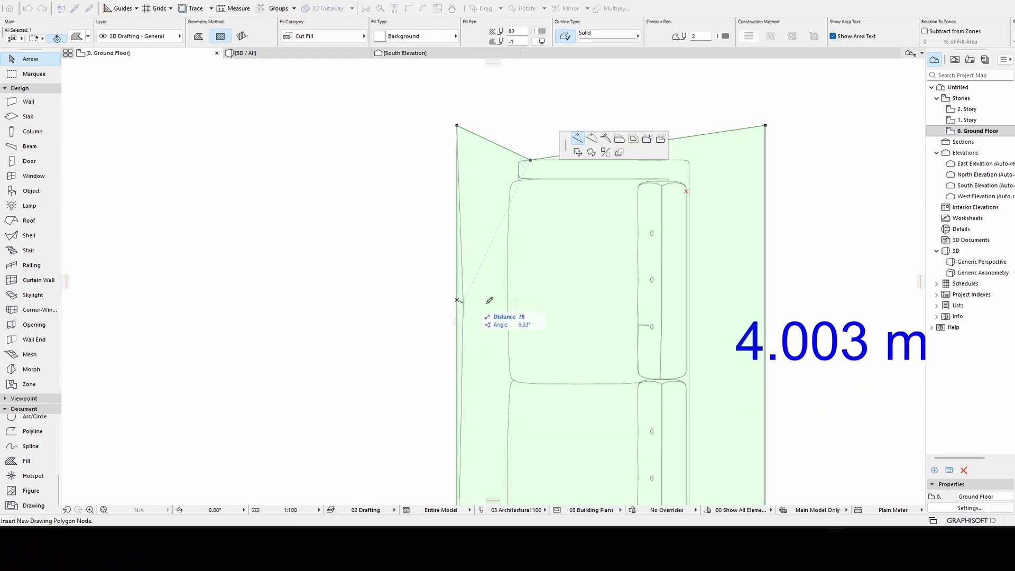
pyautogui.click(508, 302)
# - Subtract the excess area outside the upper front corner from the fill, following the traced sofa outline
pyautogui.click(458, 126)
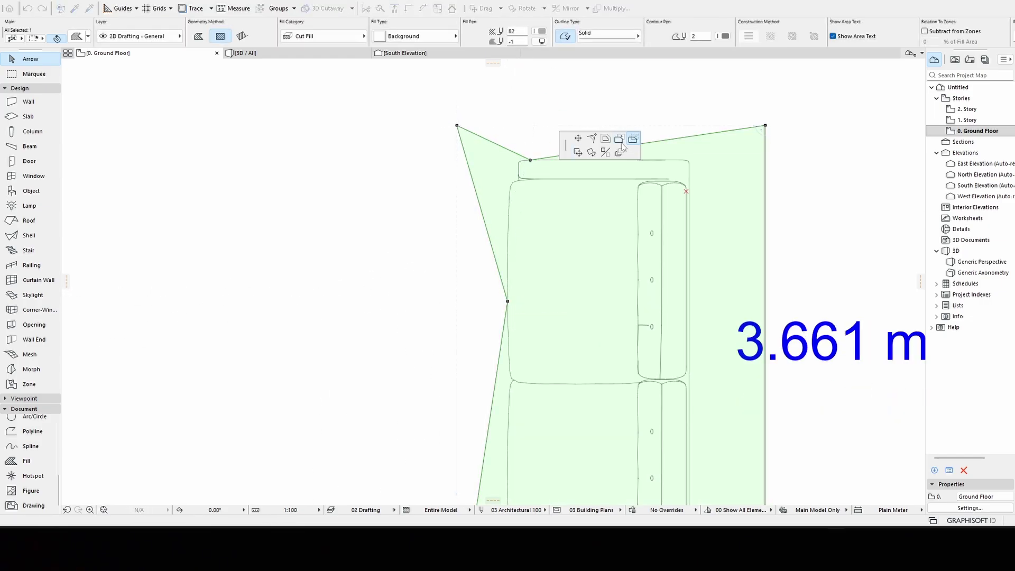
pyautogui.click(497, 179)
pyautogui.click(472, 236)
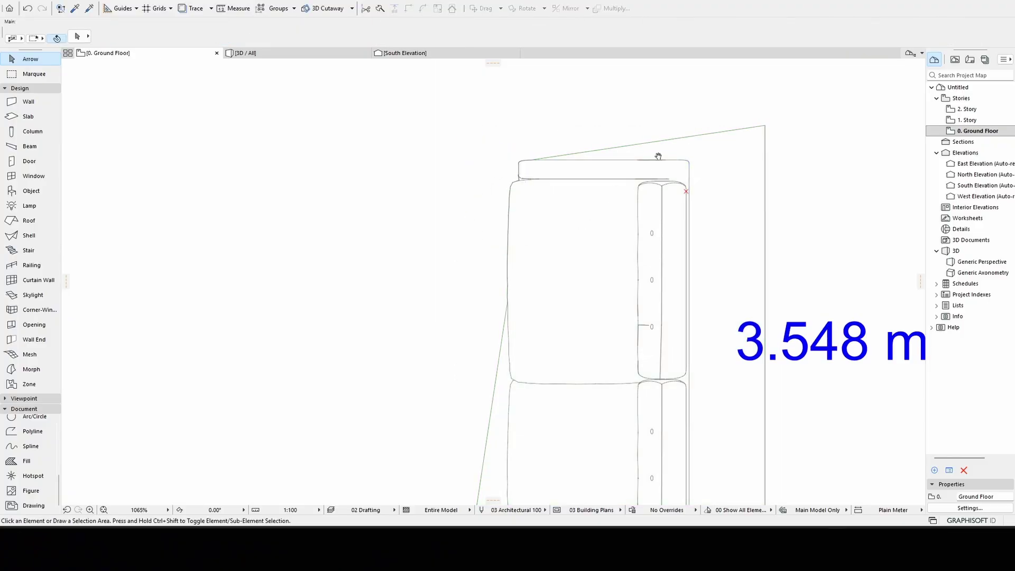
# - Insert a fill node on the sofa's rear edge and subtract the excess area outside the upper rear corner
pyautogui.moveTo(689, 139); pyautogui.dragTo(641, 185, button='middle')
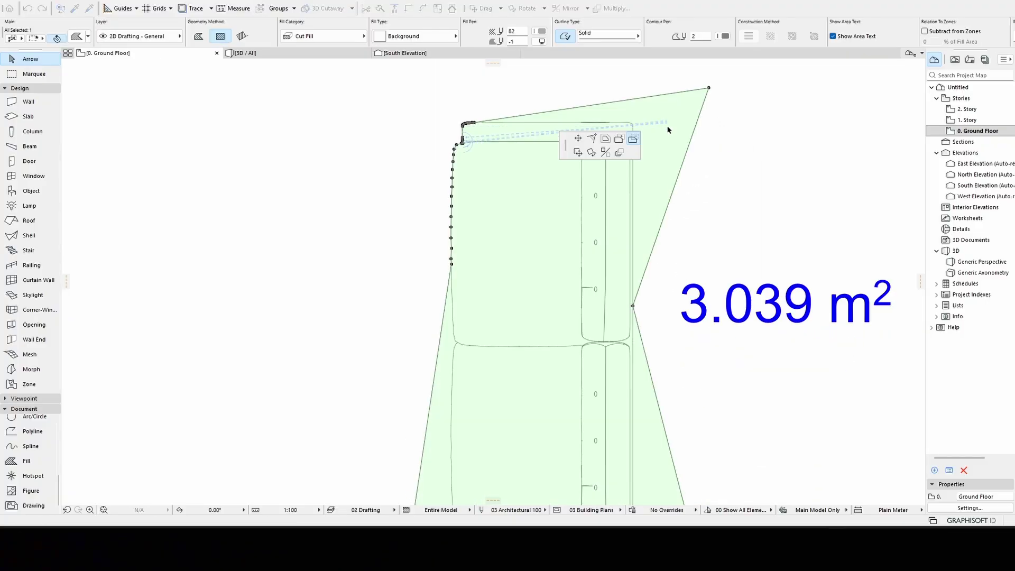
pyautogui.click(670, 129)
pyautogui.click(669, 142)
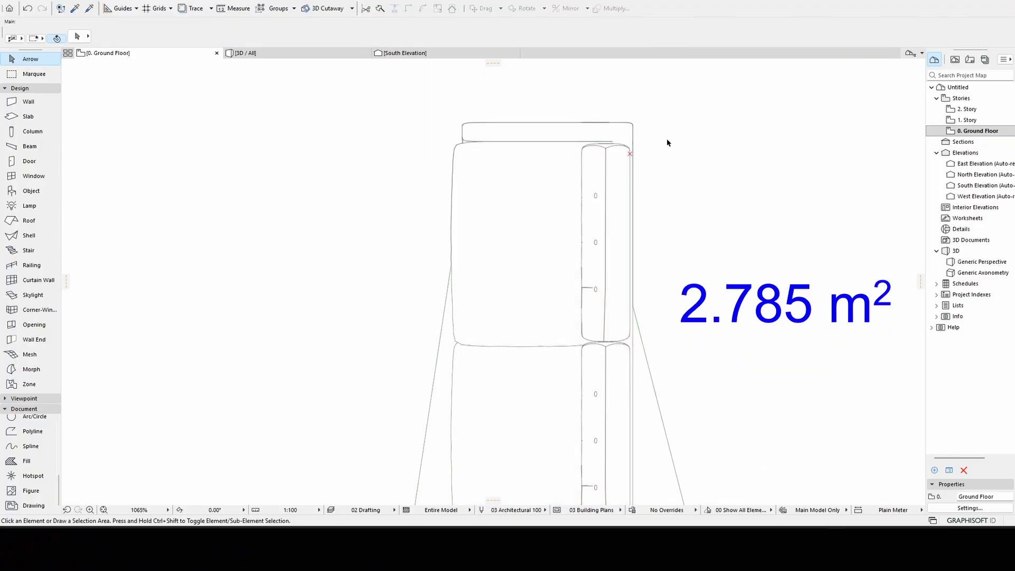
# - Insert a node on the fill's lower edge and snap it to the lower armrest's outer edge
pyautogui.scroll(-1, 665, 258)
pyautogui.moveTo(661, 256); pyautogui.dragTo(662, 88, button='middle')
pyautogui.click(704, 376)
pyautogui.click(636, 376)
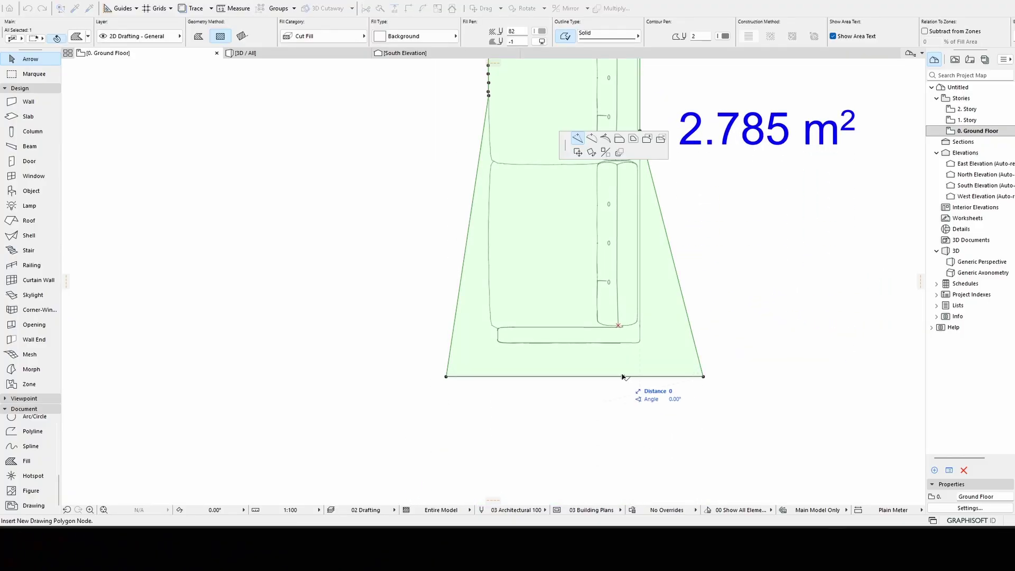
pyautogui.click(614, 343)
# - Subtract the excess areas outside the lower rear and lower front corners from the fill, following the traced sofa outline
pyautogui.click(660, 210)
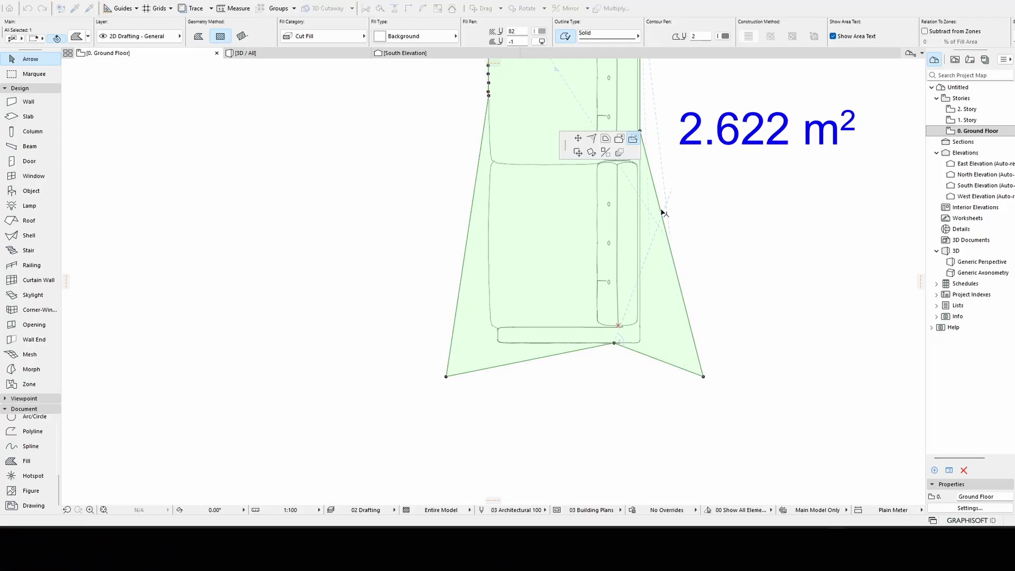
pyautogui.press('space')
pyautogui.click(659, 282)
pyautogui.click(661, 283)
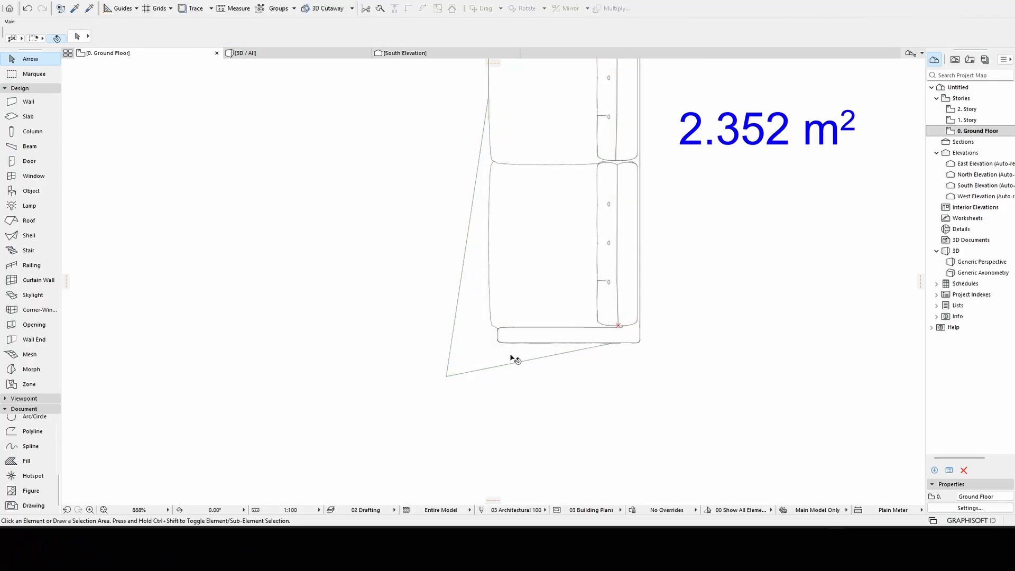
pyautogui.click(456, 368)
pyautogui.click(448, 377)
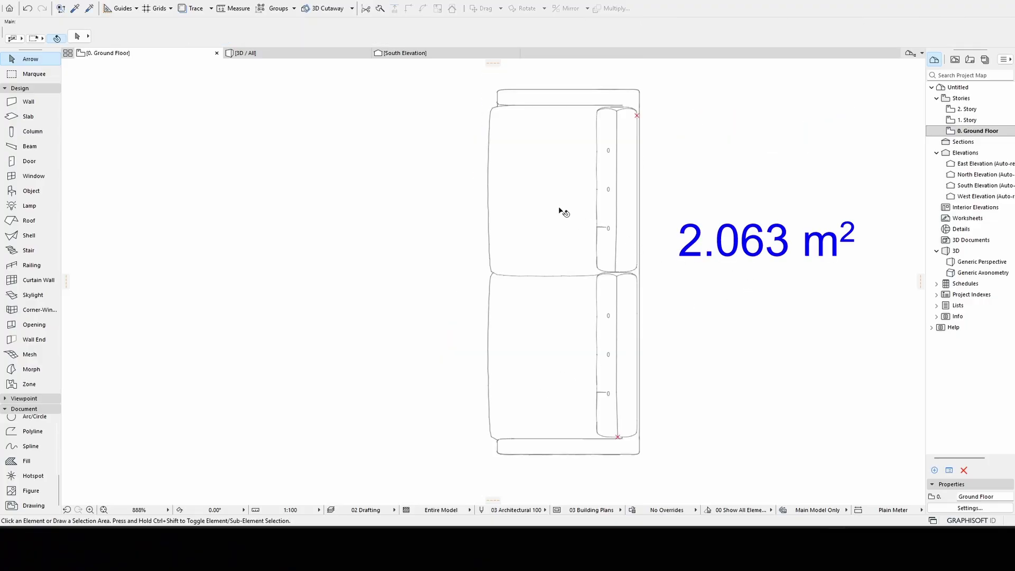
# - Turn off the area text of the sofa-shaped fill
pyautogui.click(564, 212)
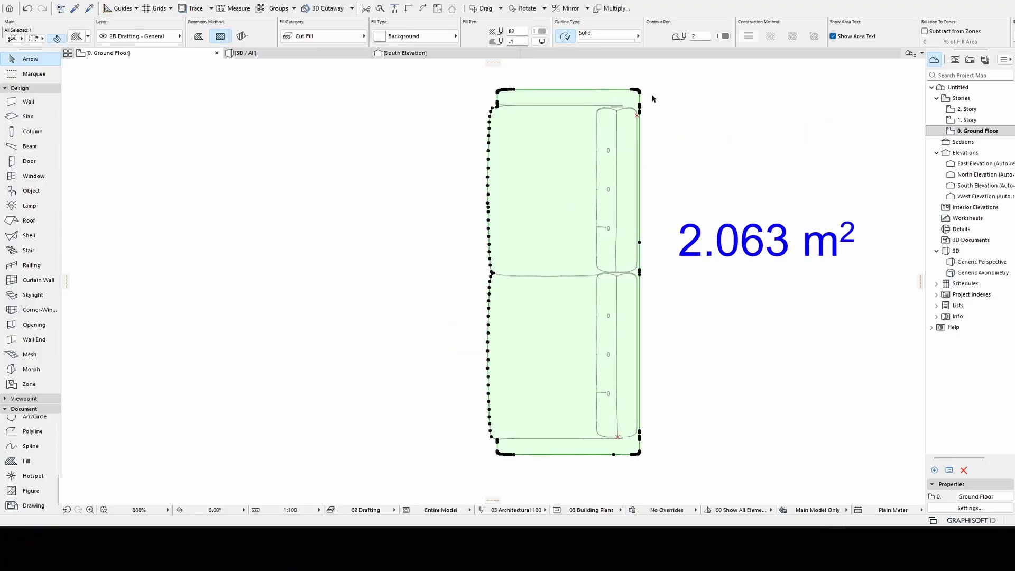
pyautogui.click(845, 37)
pyautogui.click(727, 141)
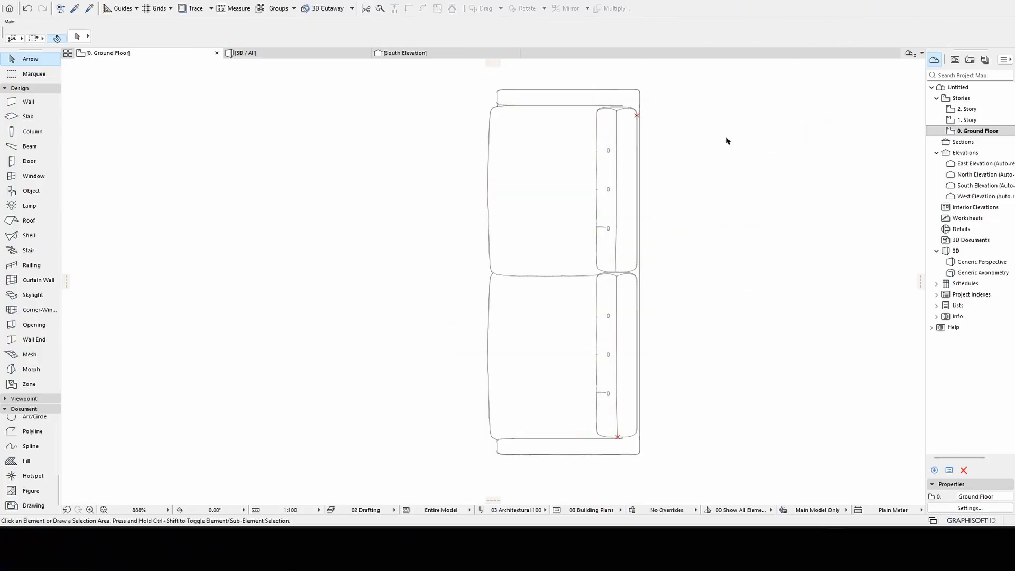
# - Delete the hotspot at the upper backrest cushion's outer rear corner
pyautogui.scroll(3, 659, 132)
pyautogui.scroll(2, 658, 121)
pyautogui.click(656, 132)
pyautogui.press('Delete')
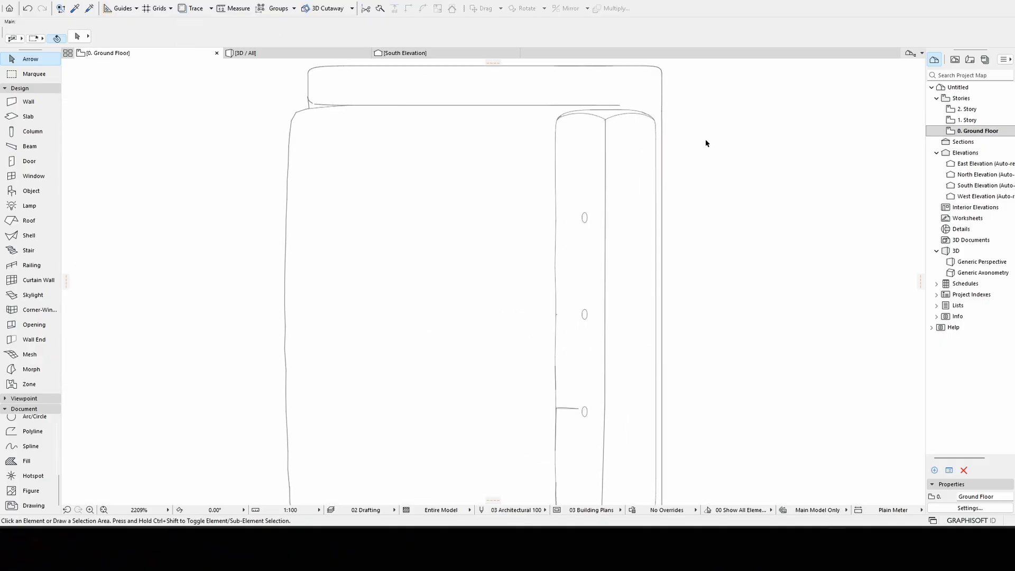
# - Group all the simplified sofa linework together with its background fill
pyautogui.scroll(-6, 706, 144)
pyautogui.moveTo(555, 95); pyautogui.dragTo(740, 393)
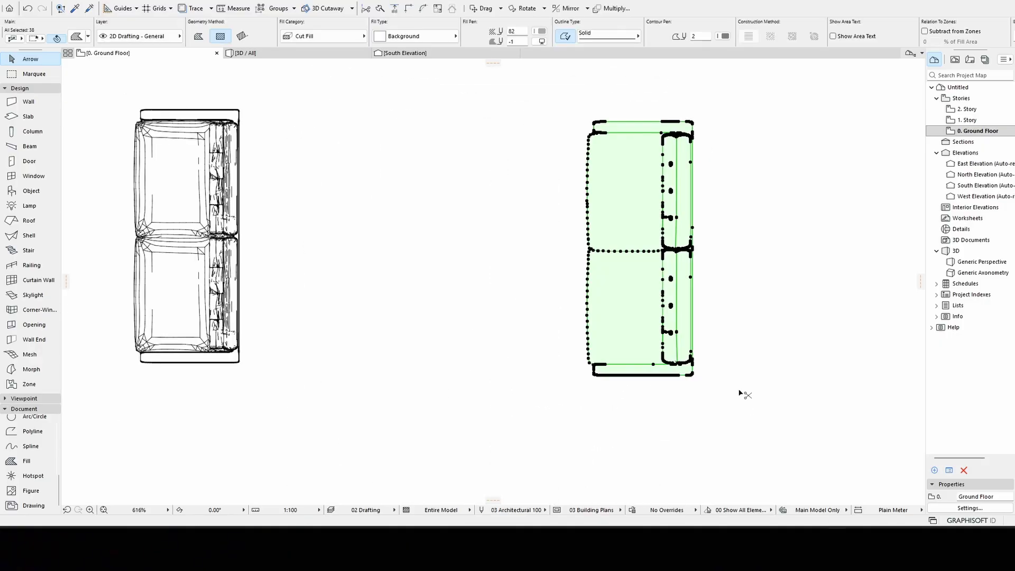
pyautogui.hotkey('ctrl', 'g')
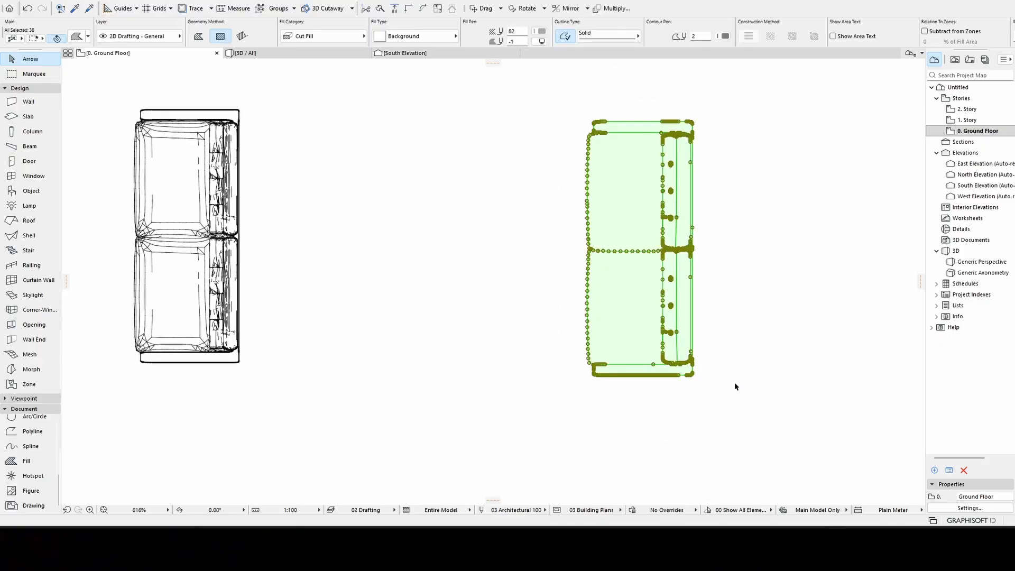
pyautogui.click(495, 290)
# - Open the placed Conrad _ Sofa_Company object for editing as a GDL object
pyautogui.click(199, 229)
pyautogui.moveTo(200, 229); pyautogui.dragTo(454, 233, button='middle')
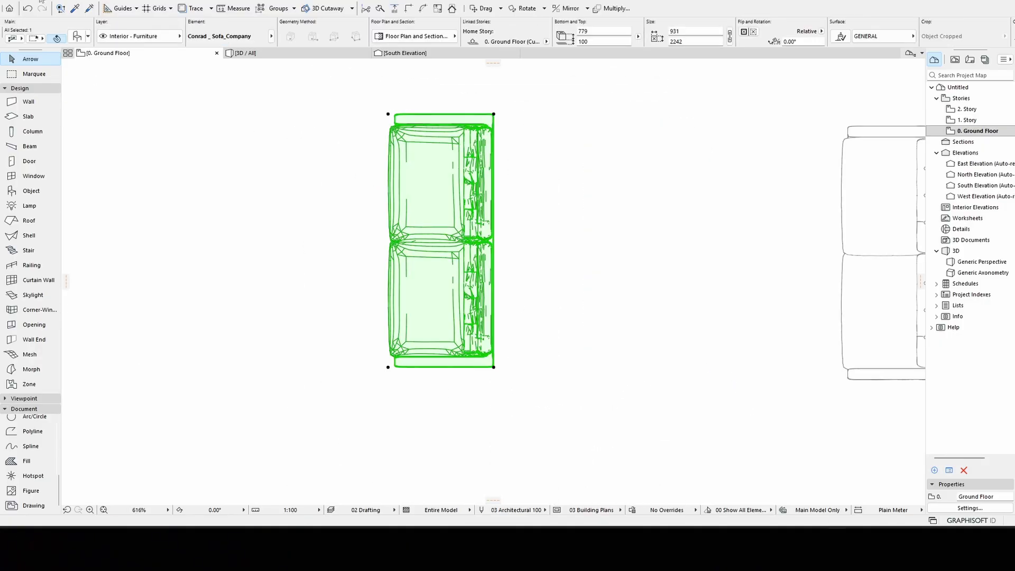
pyautogui.click(9, 8)
pyautogui.moveTo(70, 165)
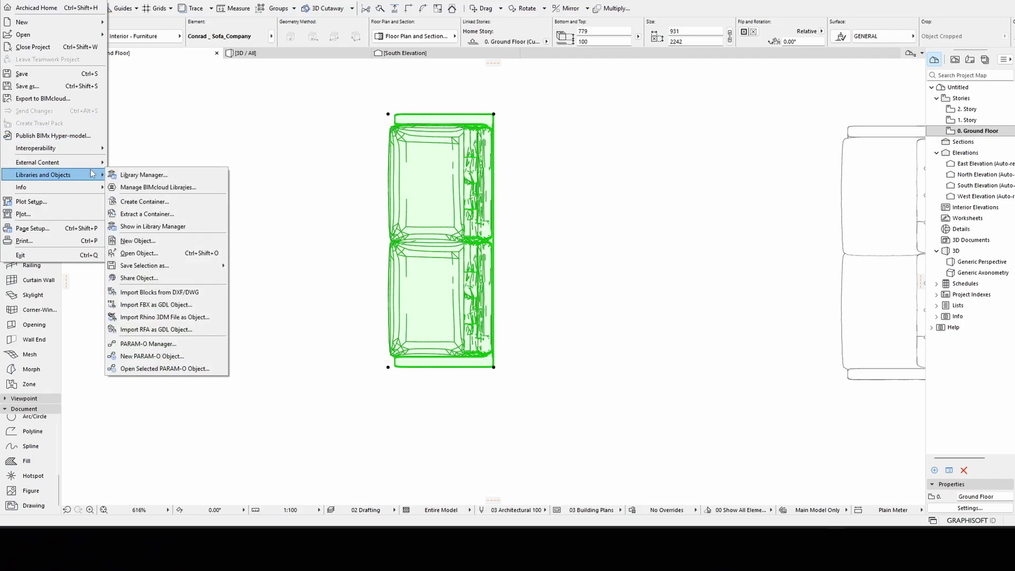
pyautogui.click(139, 253)
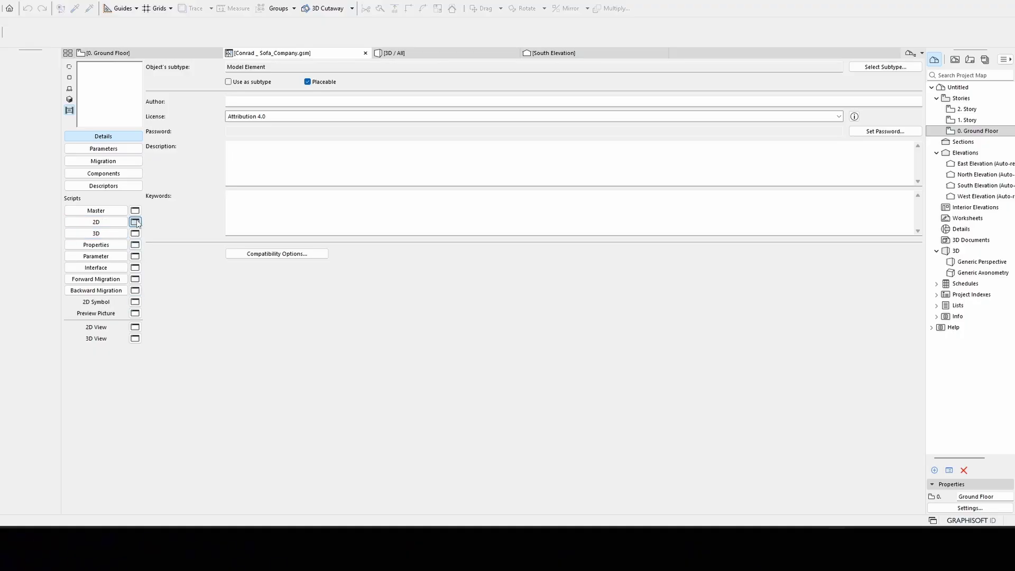
# - Open the sofa object's 2D script and delete all of its code
pyautogui.click(136, 222)
pyautogui.click(95, 90)
pyautogui.hotkey('ctrl', 'a')
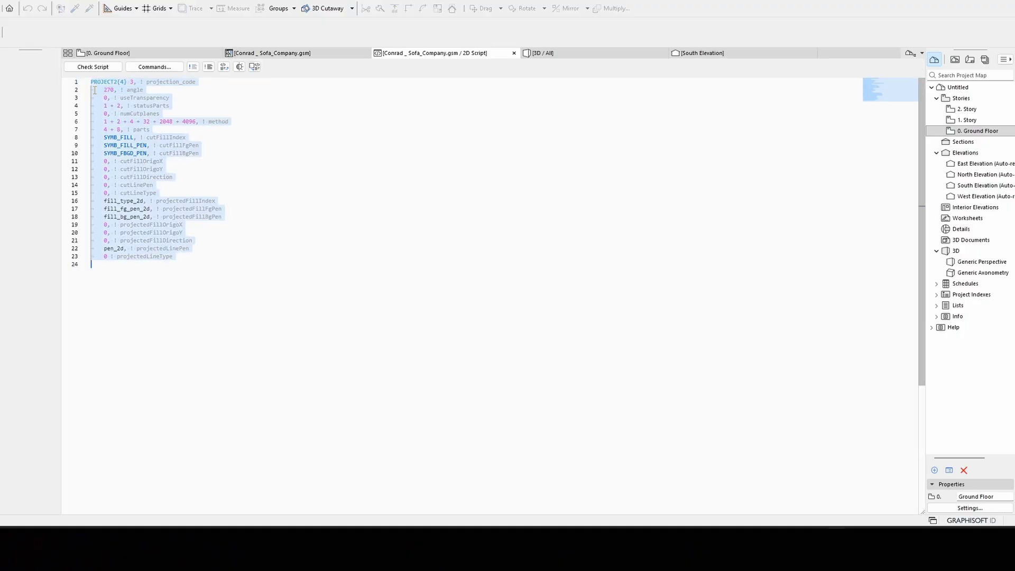
pyautogui.press('Delete')
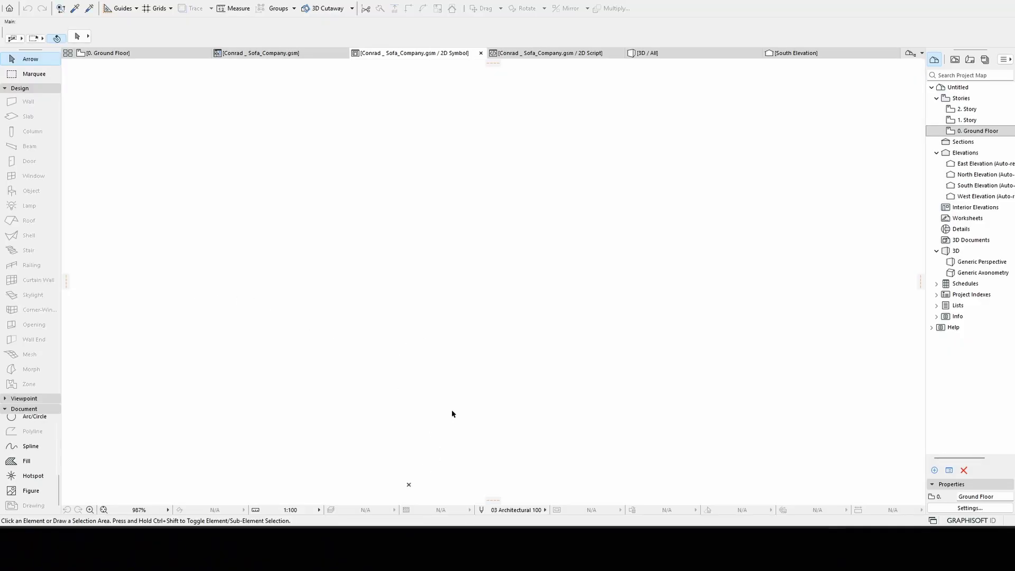
# - Return to the ground floor plan and move the grouped simplified linework onto the sofa object, aligning their upper rear corners
pyautogui.click(256, 56)
pyautogui.click(188, 52)
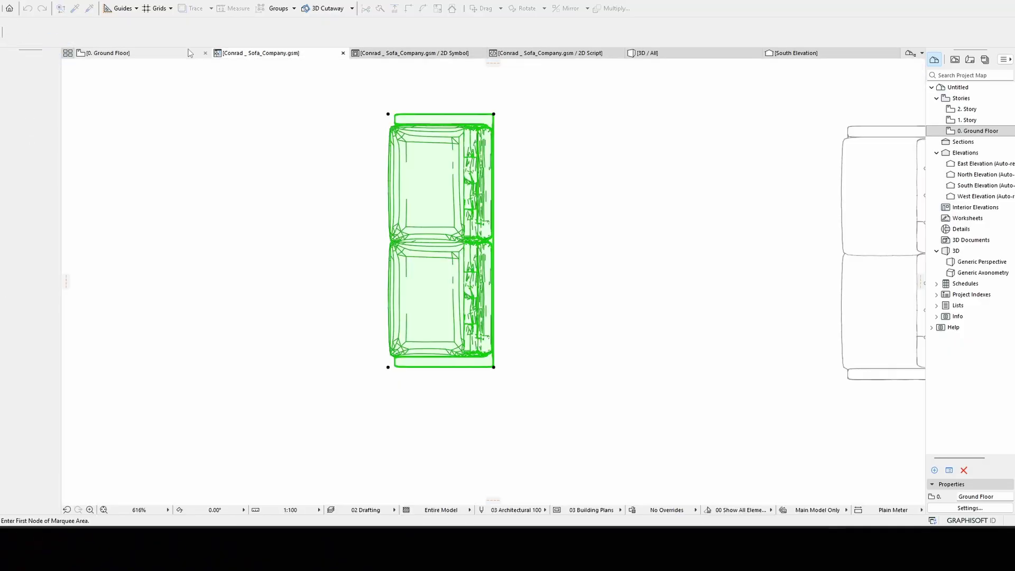
pyautogui.moveTo(595, 237); pyautogui.dragTo(405, 241, button='middle')
pyautogui.moveTo(589, 115)
pyautogui.mouseDown()
pyautogui.moveTo(798, 302)
pyautogui.moveTo(808, 417)
pyautogui.mouseUp()
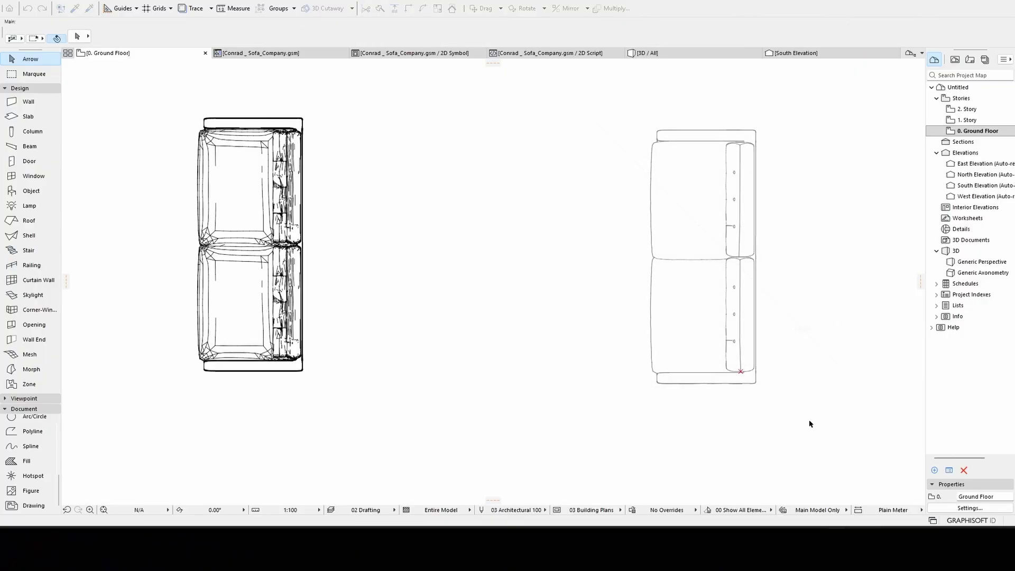
pyautogui.click(273, 340)
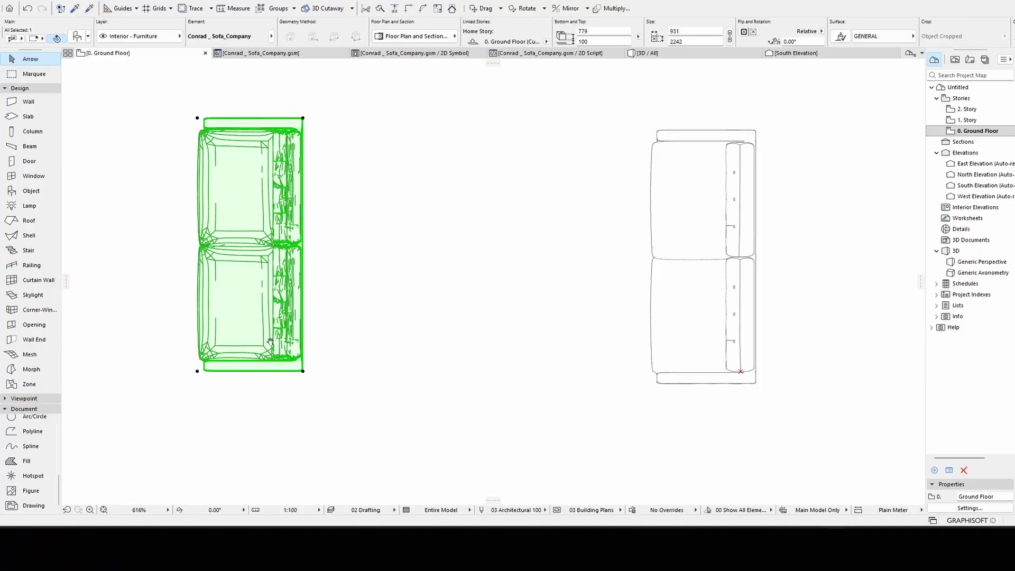
pyautogui.scroll(-2, 270, 341)
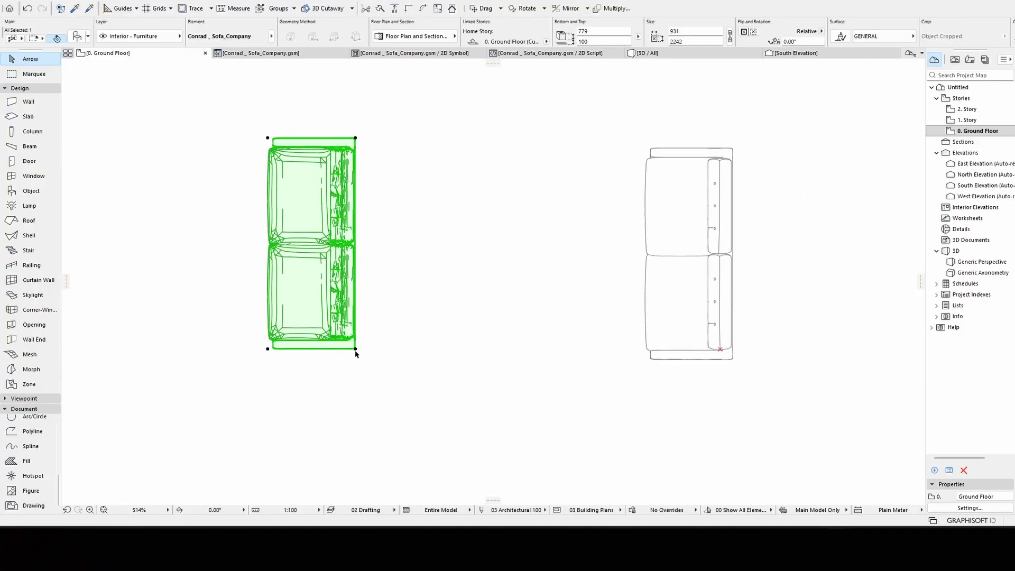
pyautogui.moveTo(647, 123); pyautogui.dragTo(830, 374)
pyautogui.scroll(2, 790, 217)
pyautogui.hotkey('ctrl', 'd')
pyautogui.click(803, 146)
pyautogui.click(348, 131)
pyautogui.scroll(12, 349, 133)
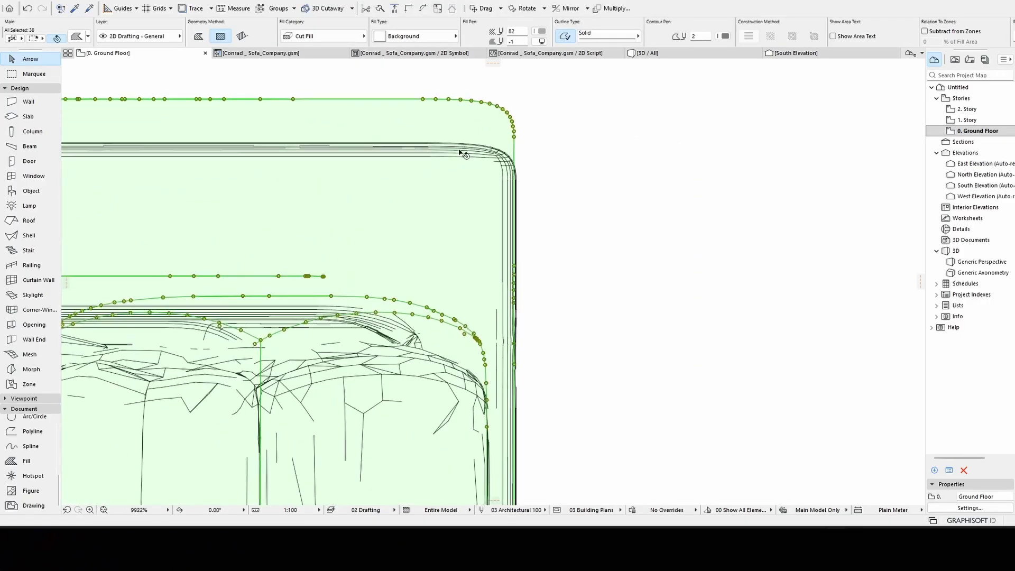
# - Shift the linework down so its upper armrest edge lines up with the sofa object's armrest edge
pyautogui.hotkey('ctrl', 'd')
pyautogui.click(388, 154)
pyautogui.click(387, 240)
pyautogui.scroll(10, 393, 248)
pyautogui.click(394, 250)
pyautogui.scroll(-8, 393, 249)
# - Try to place a hotspot at the sofa object's upper front bounding corner
pyautogui.click(354, 243)
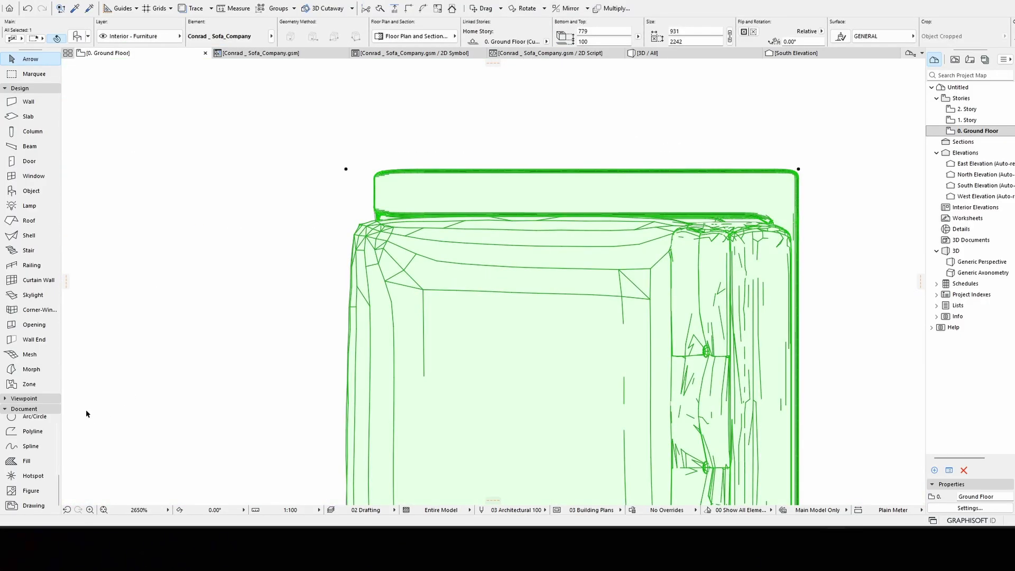
pyautogui.click(38, 479)
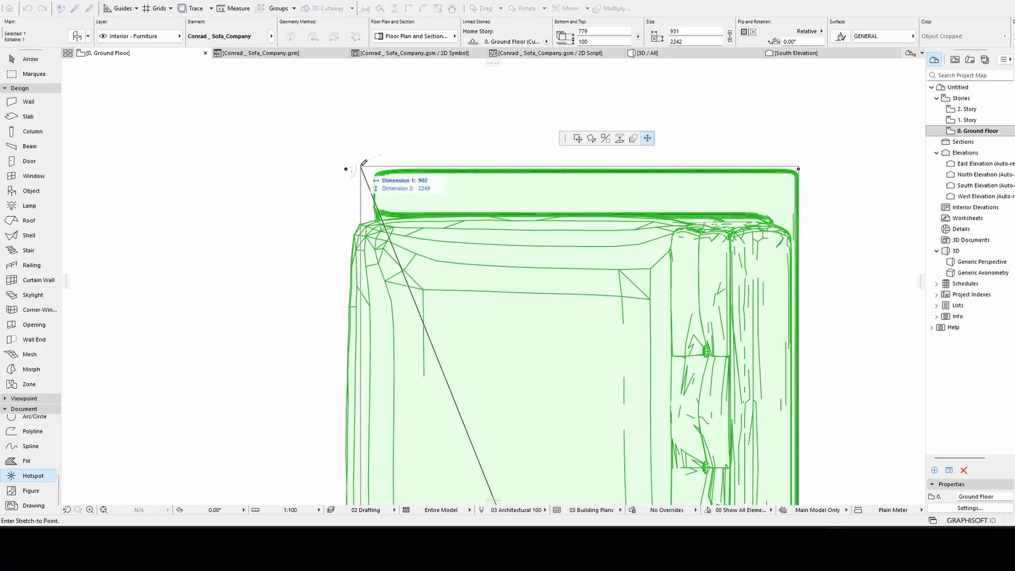
pyautogui.press('Escape')
pyautogui.press('Escape')
pyautogui.click(351, 170)
pyautogui.scroll(11, 350, 168)
pyautogui.click(356, 190)
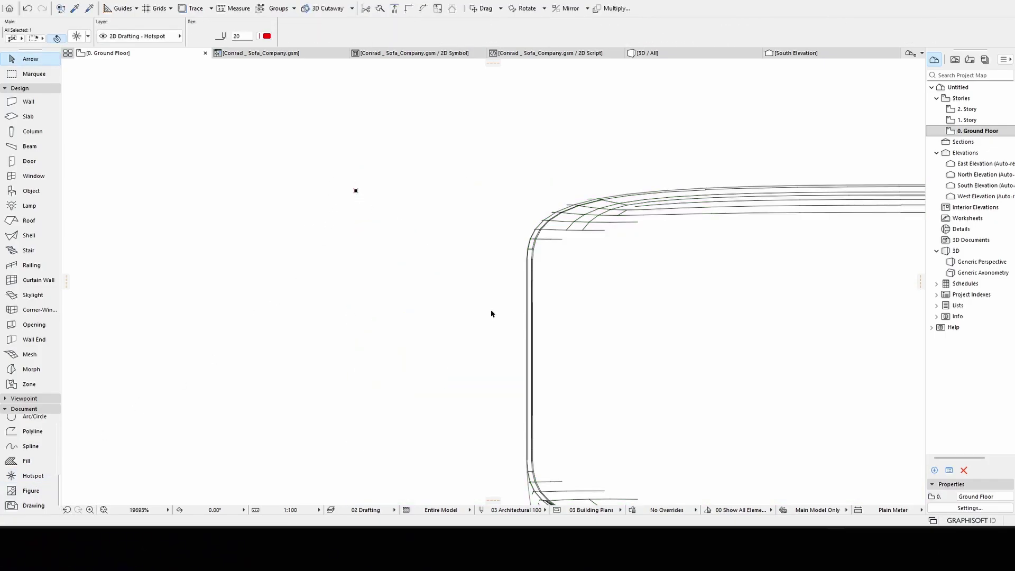
# - Add guide lines along the sofa object's front and rear bounding edges and through its upper bounding corners
pyautogui.scroll(-1, 488, 308)
pyautogui.click(522, 324)
pyautogui.moveTo(66, 282); pyautogui.dragTo(347, 208)
pyautogui.scroll(-9, 368, 244)
pyautogui.moveTo(907, 236); pyautogui.dragTo(697, 238)
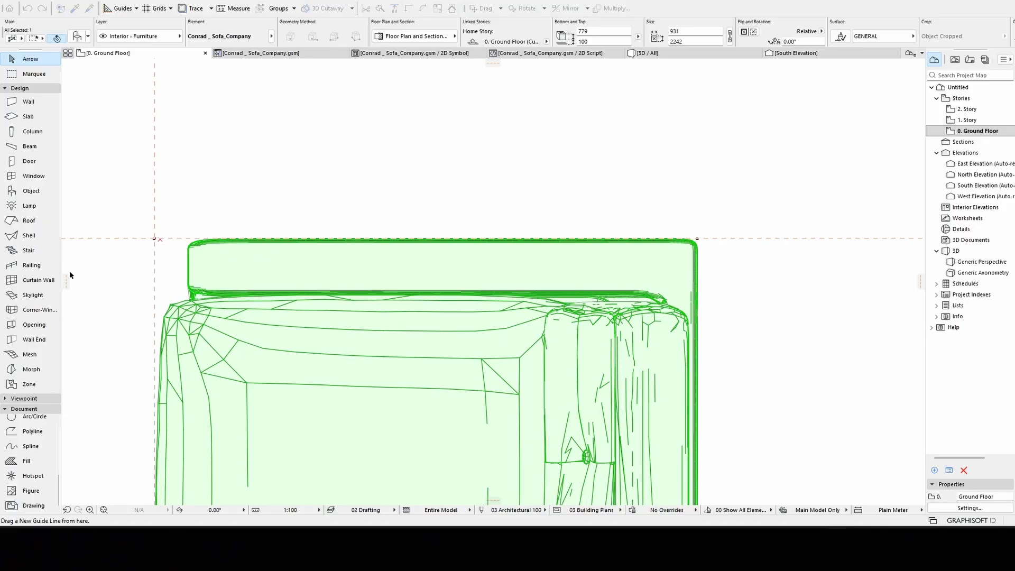
pyautogui.moveTo(66, 282); pyautogui.dragTo(697, 239)
pyautogui.click(698, 239)
pyautogui.press('Escape')
# - Add a horizontal guide line through the sofa object's lower bounding corners
pyautogui.scroll(-10, 691, 229)
pyautogui.scroll(8, 666, 471)
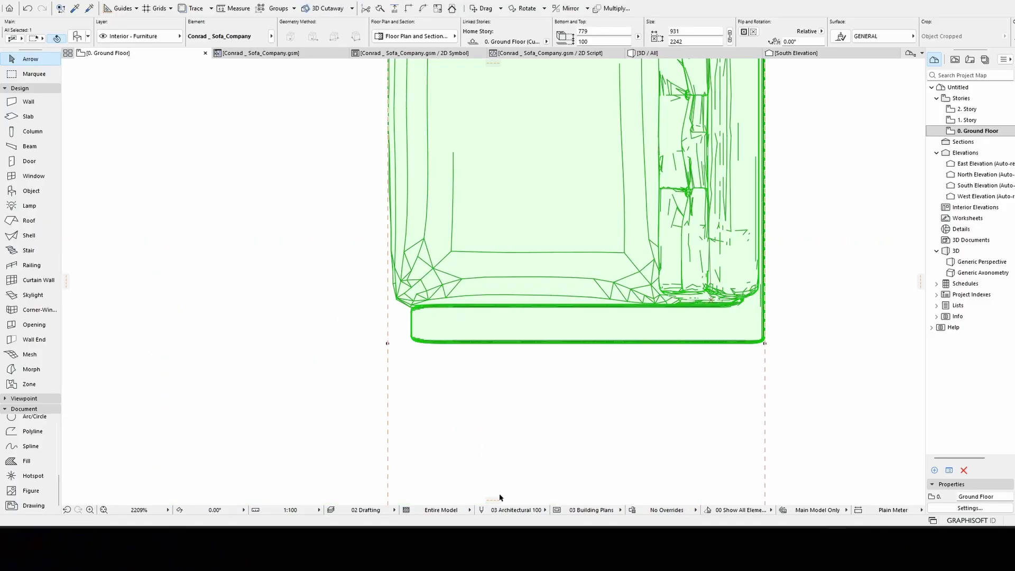
pyautogui.moveTo(500, 497); pyautogui.dragTo(407, 381)
pyautogui.moveTo(388, 345); pyautogui.dragTo(387, 343)
pyautogui.scroll(-2, 353, 321)
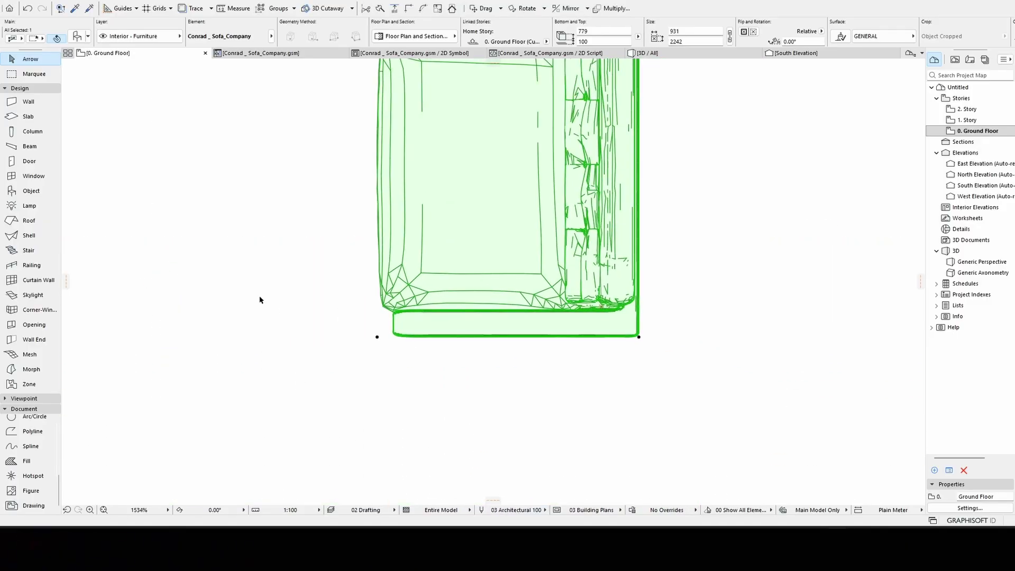
# - Place hotspots at the four guide line intersections and delete the misplaced hotspot beside the upper front corner
pyautogui.click(33, 476)
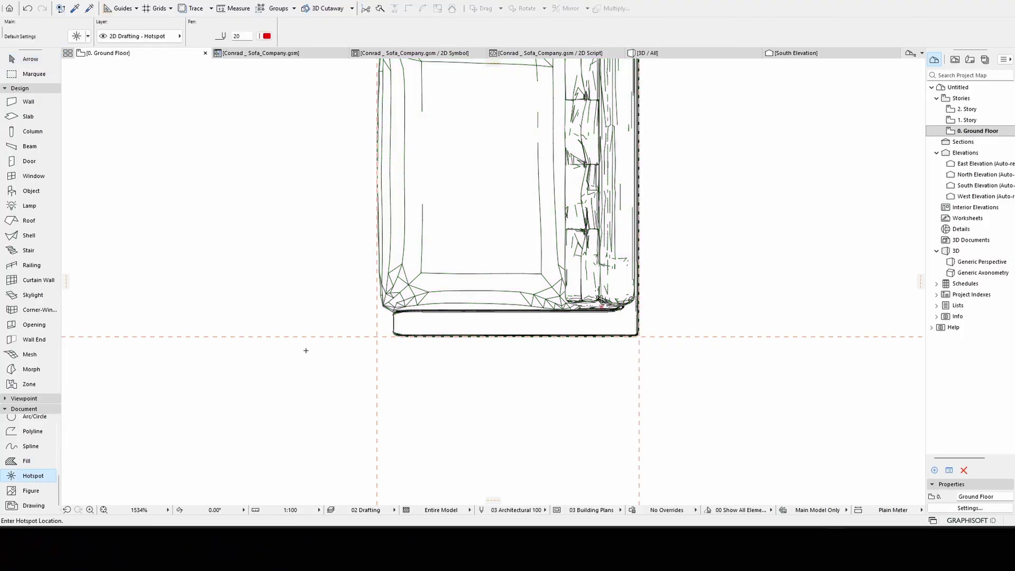
pyautogui.scroll(3, 349, 351)
pyautogui.moveTo(900, 309); pyautogui.dragTo(537, 341, button='middle')
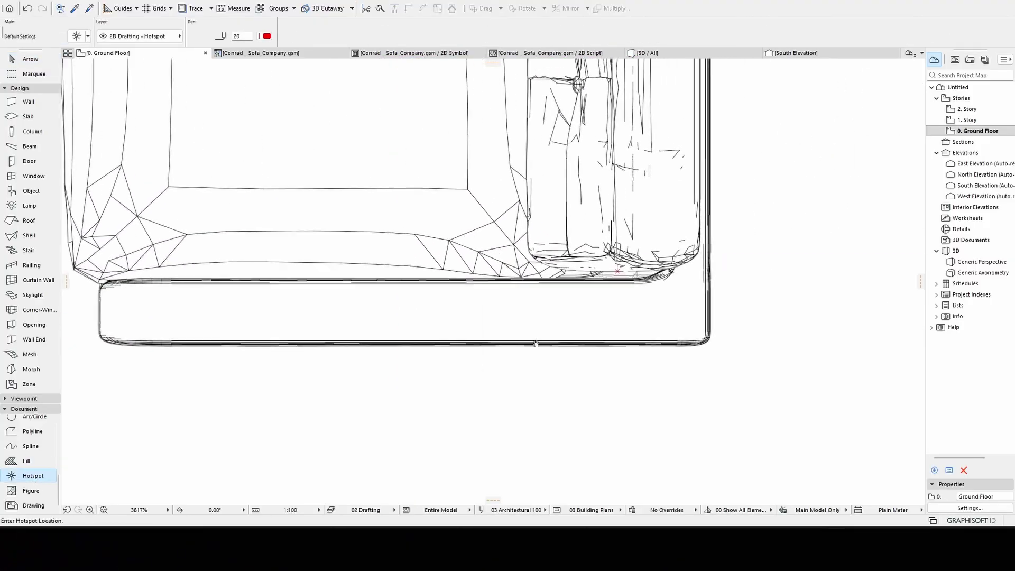
pyautogui.press('Escape')
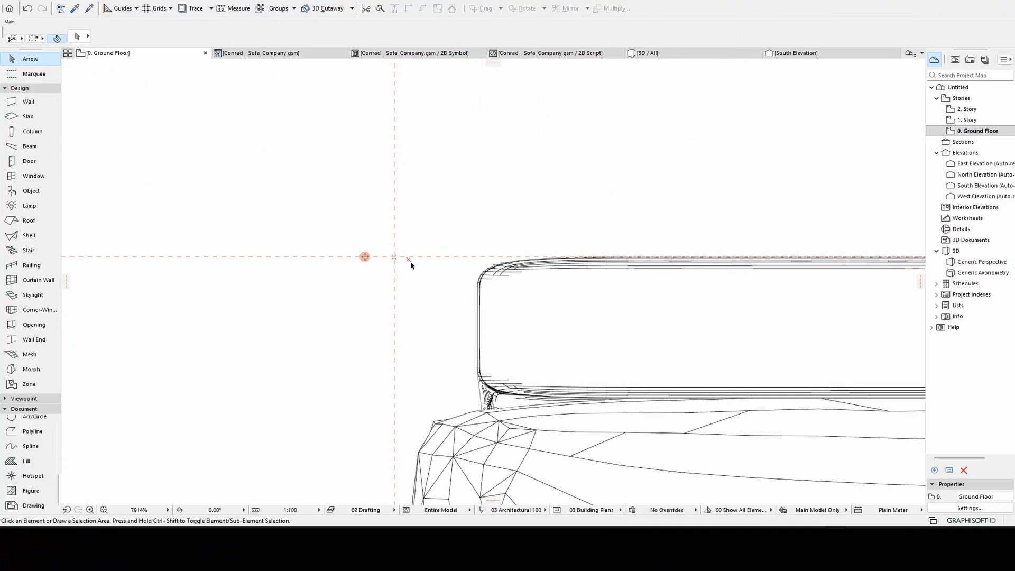
pyautogui.click(408, 260)
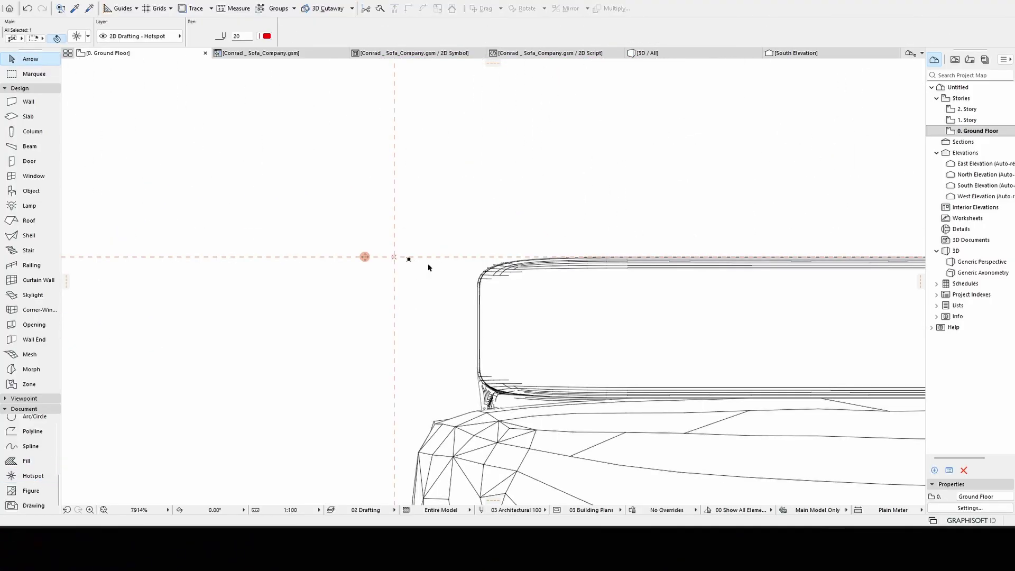
pyautogui.click(564, 297)
# - Move the grouped linework clear of the sofa object and undo the move
pyautogui.scroll(-8, 565, 295)
pyautogui.click(584, 278)
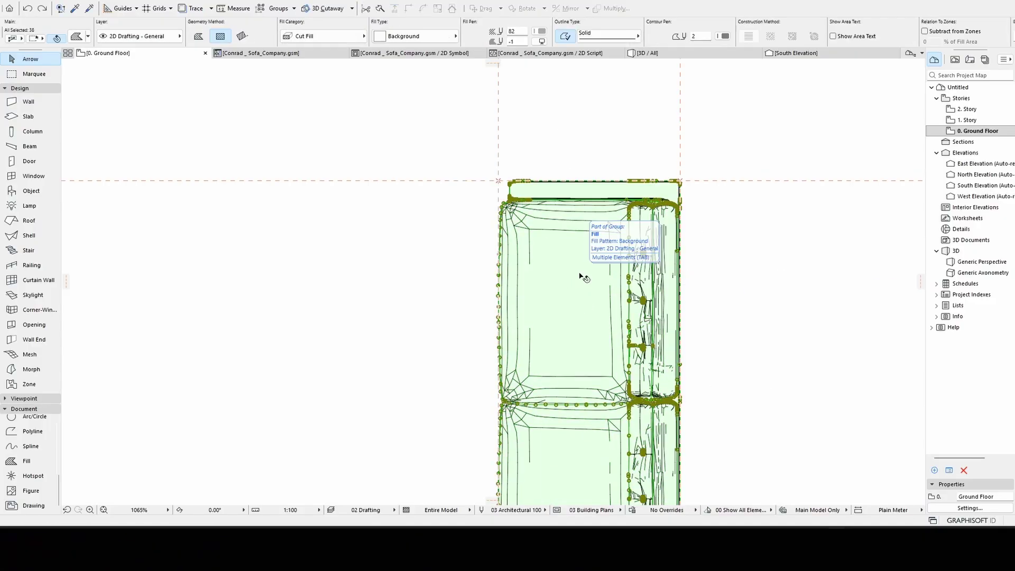
pyautogui.keyDown('ctrl'); pyautogui.moveTo(584, 278); pyautogui.dragTo(827, 281); pyautogui.keyUp('ctrl')
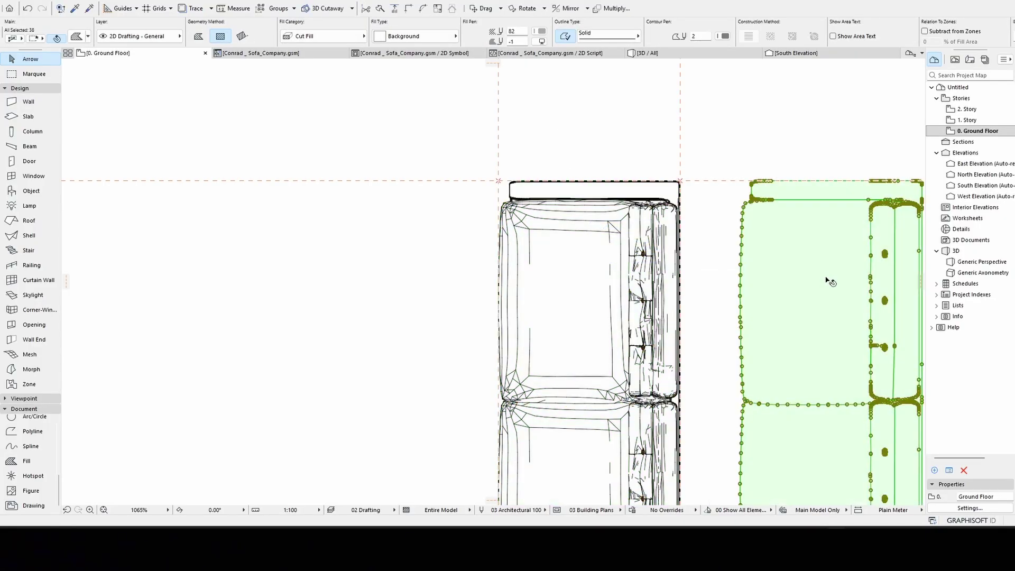
pyautogui.hotkey('ctrl', 'z')
pyautogui.scroll(5, 463, 245)
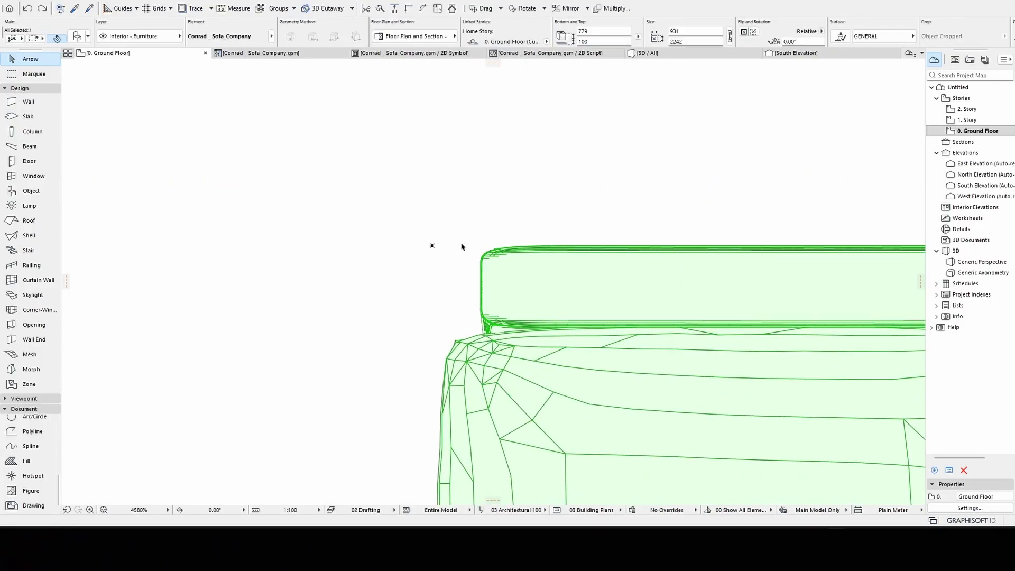
pyautogui.press('Escape')
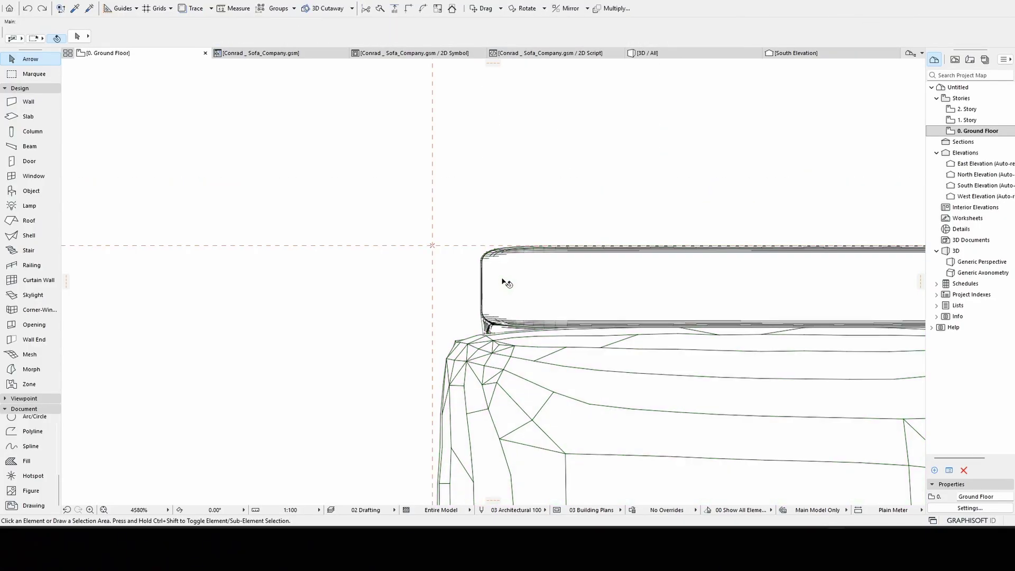
# - Select the grouped linework together with the lower front corner hotspot and copy them
pyautogui.click(504, 280)
pyautogui.scroll(3, 433, 246)
pyautogui.scroll(-10, 435, 249)
pyautogui.scroll(7, 451, 335)
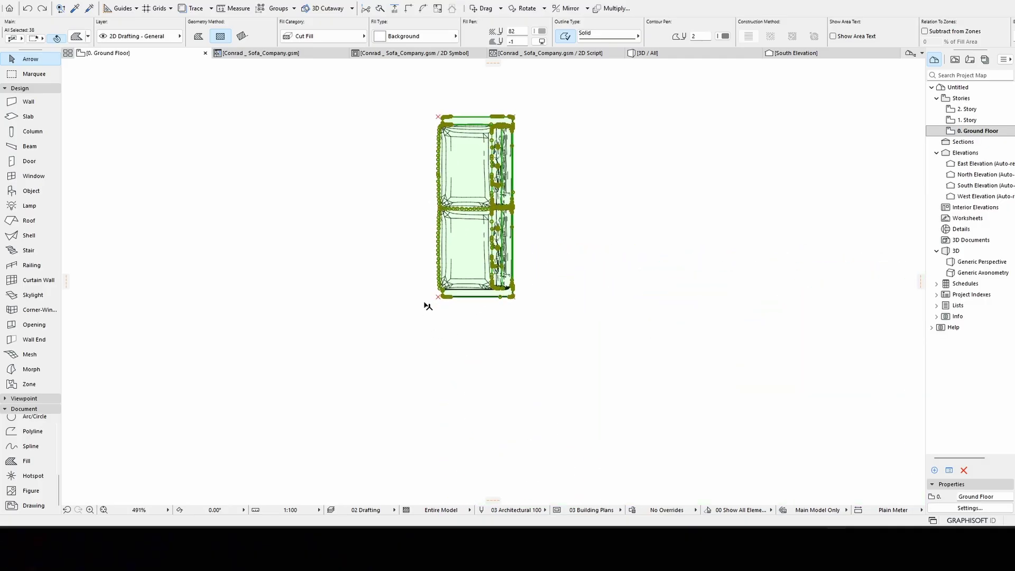
pyautogui.scroll(6, 482, 299)
pyautogui.keyDown('shift'); pyautogui.click(510, 262); pyautogui.keyUp('shift')
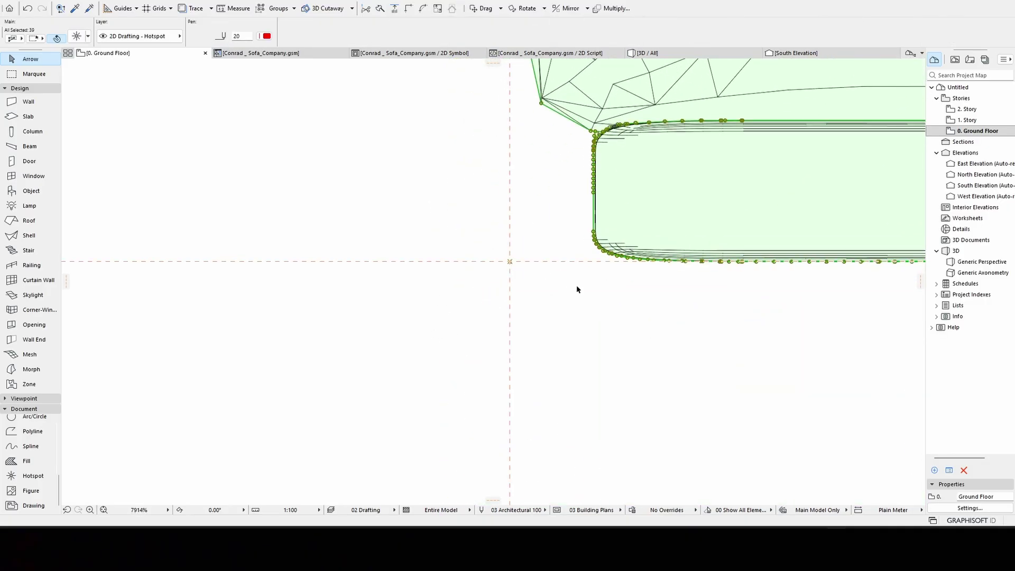
pyautogui.press('Escape')
# - Open the sofa object's 2D Symbol and paste the copied linework at its original location, zooming to the pasted elements
pyautogui.click(278, 53)
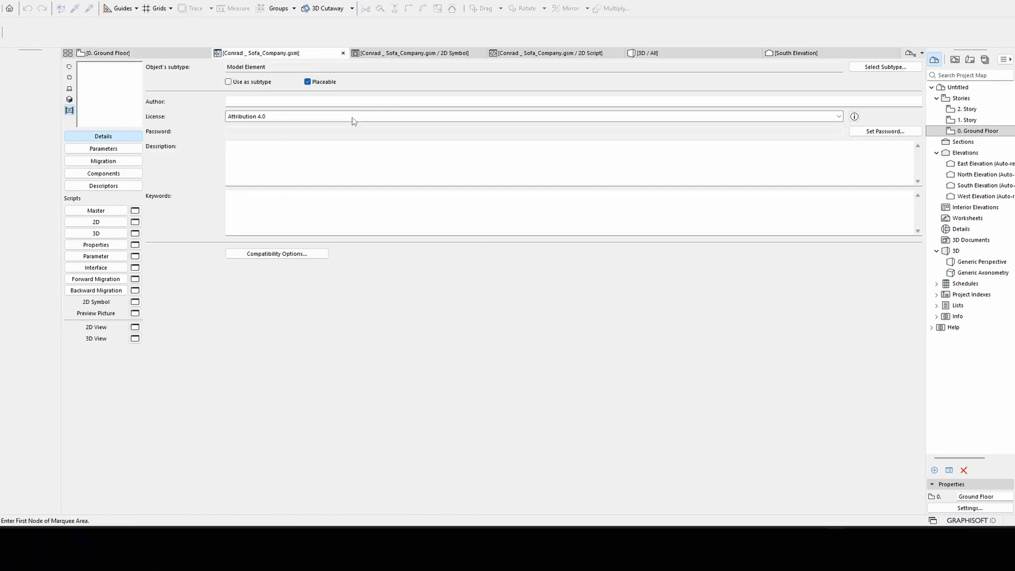
pyautogui.click(136, 302)
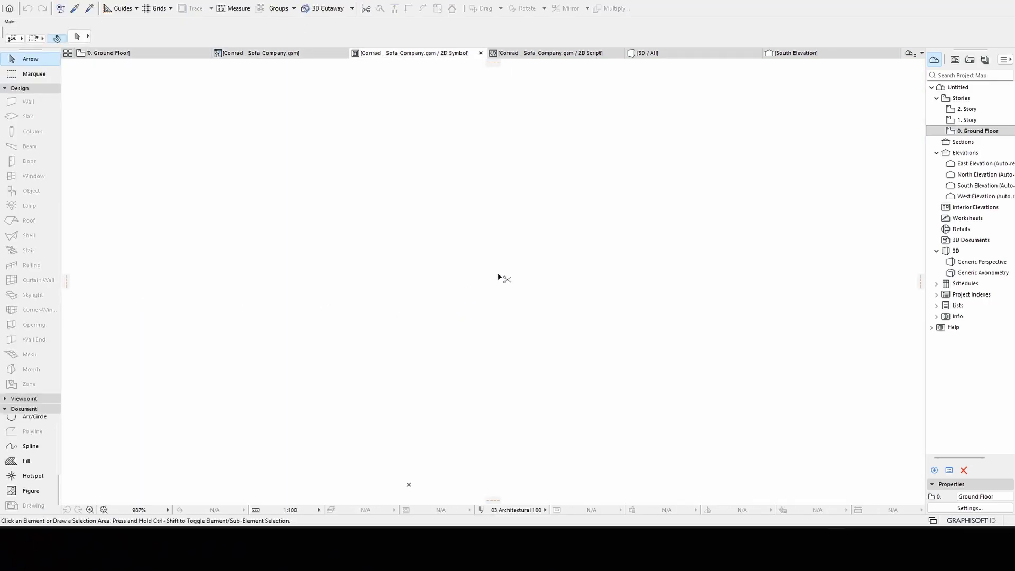
pyautogui.hotkey('ctrl', 'v')
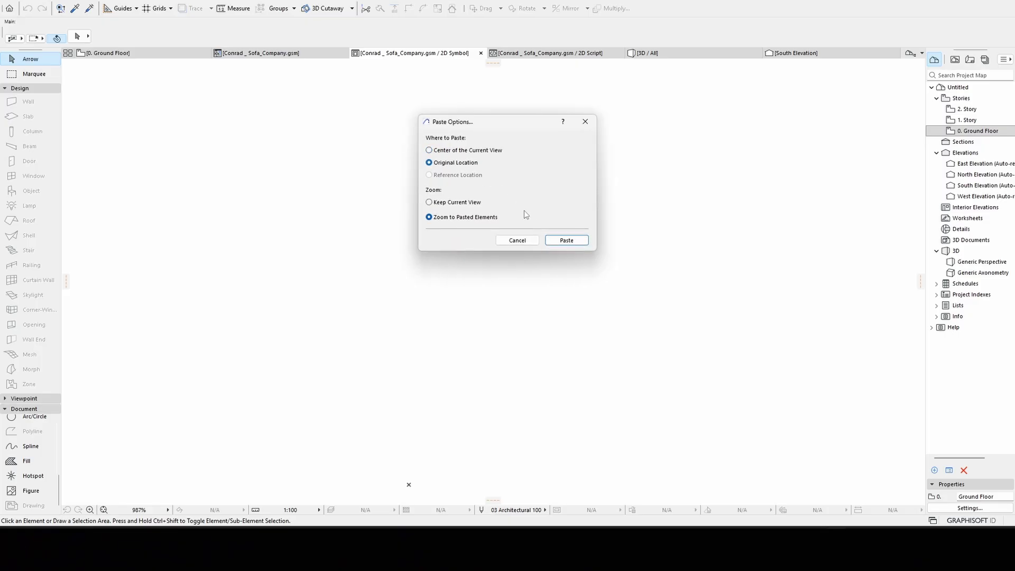
pyautogui.click(564, 240)
pyautogui.click(605, 265)
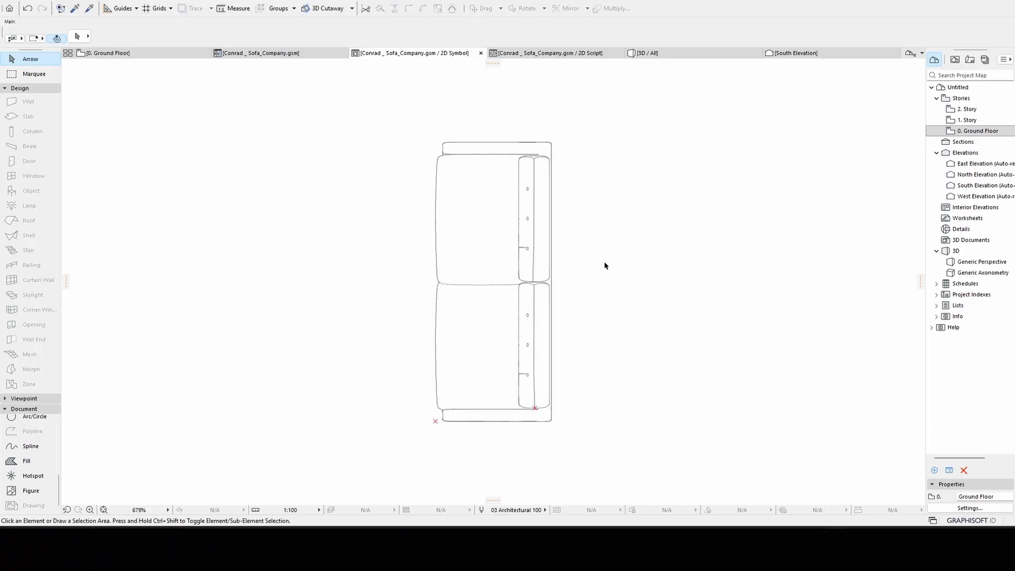
# - Move the whole pasted sofa symbol from its lower front corner to the origin of the 2D Symbol
pyautogui.scroll(-5, 587, 269)
pyautogui.scroll(-5, 587, 269)
pyautogui.moveTo(572, 297); pyautogui.dragTo(346, 206, button='middle')
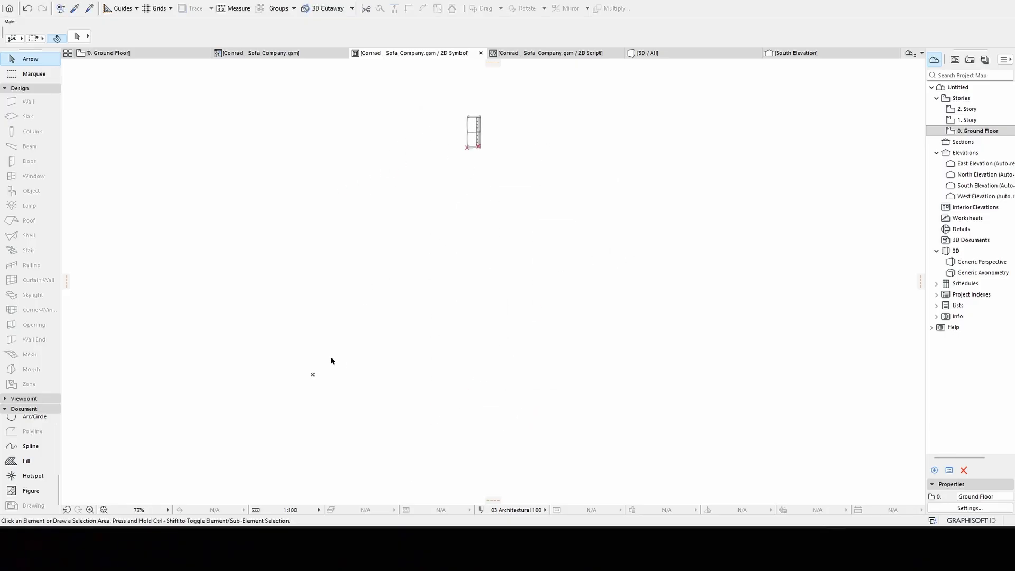
pyautogui.moveTo(450, 110); pyautogui.dragTo(507, 195)
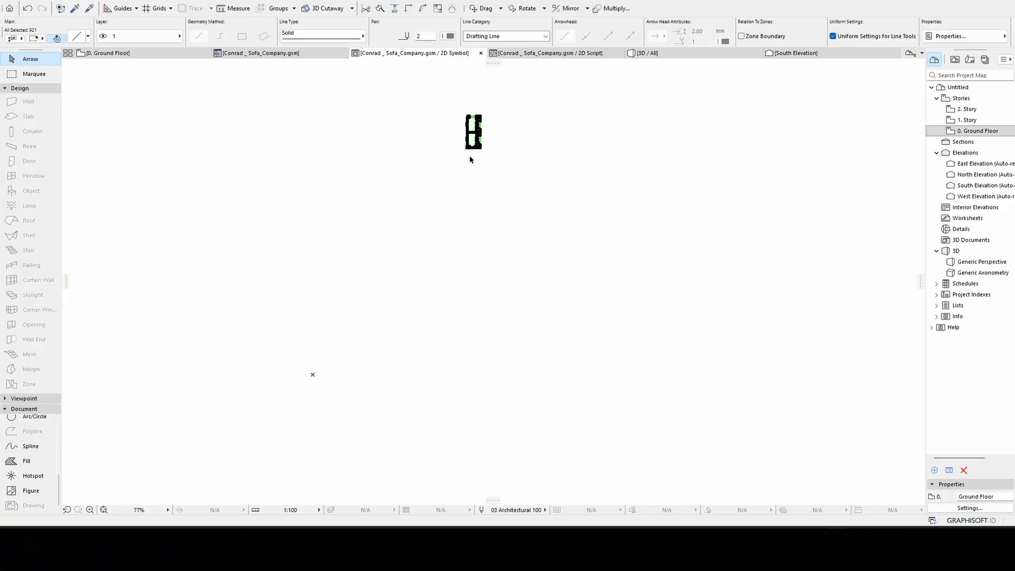
pyautogui.click(468, 148)
pyautogui.click(313, 377)
pyautogui.scroll(15, 312, 373)
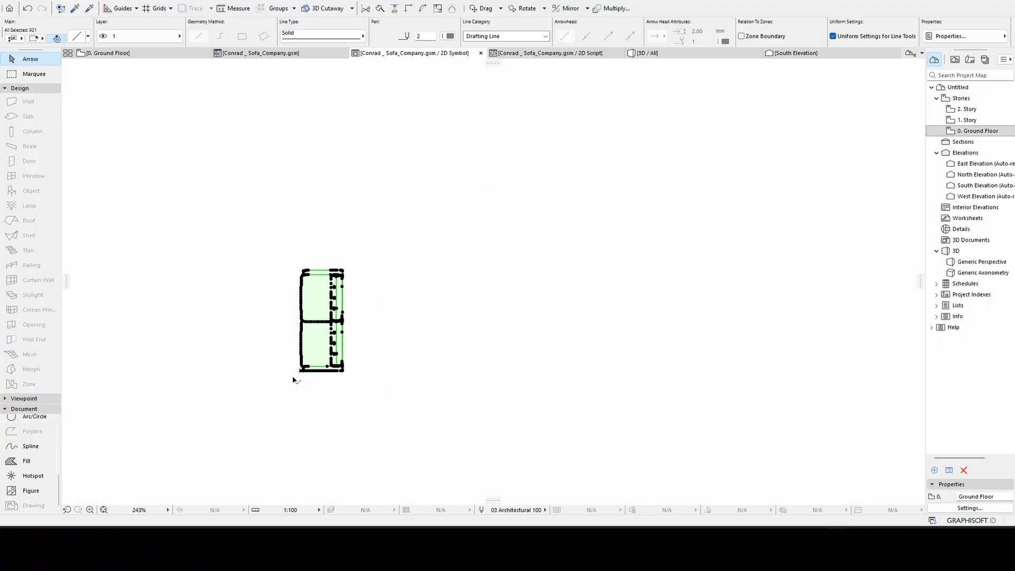
pyautogui.scroll(2, 368, 316)
pyautogui.press('Escape')
# - Close the 2D Symbol and the sofa object's editor, saving the changes to the library part
pyautogui.scroll(-10, 400, 300)
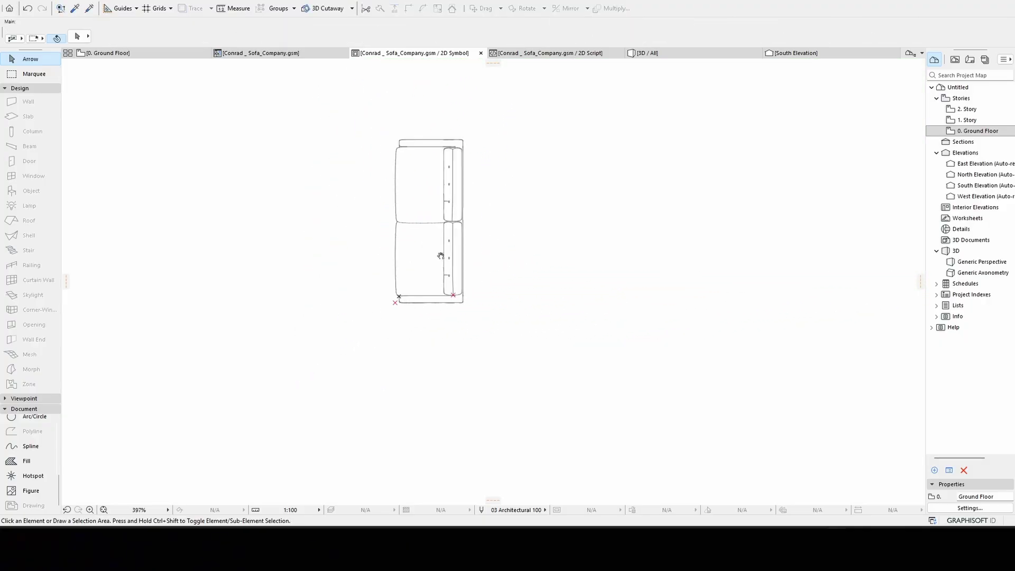
pyautogui.moveTo(440, 254); pyautogui.dragTo(489, 308, button='middle')
pyautogui.click(481, 53)
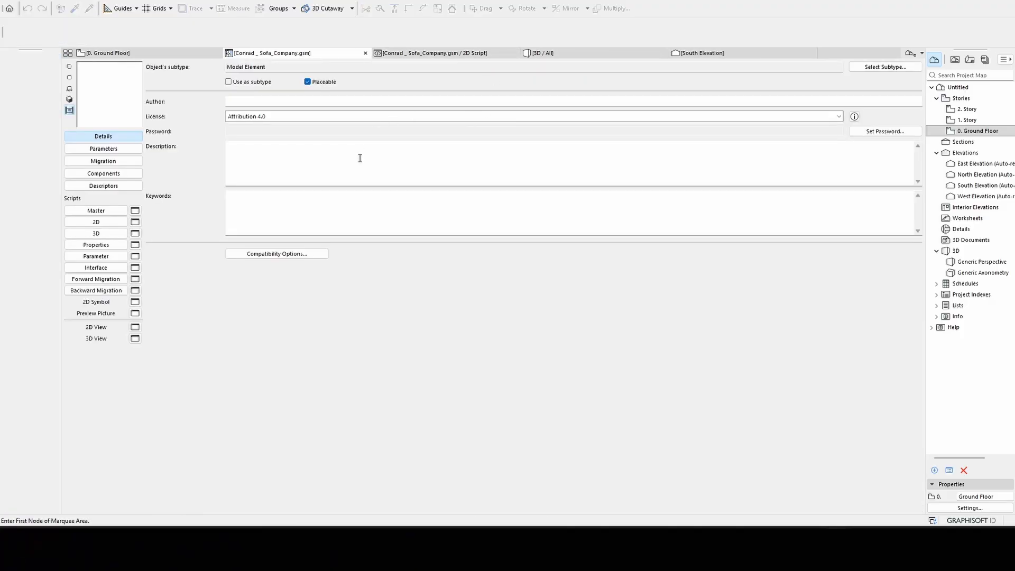
pyautogui.click(366, 53)
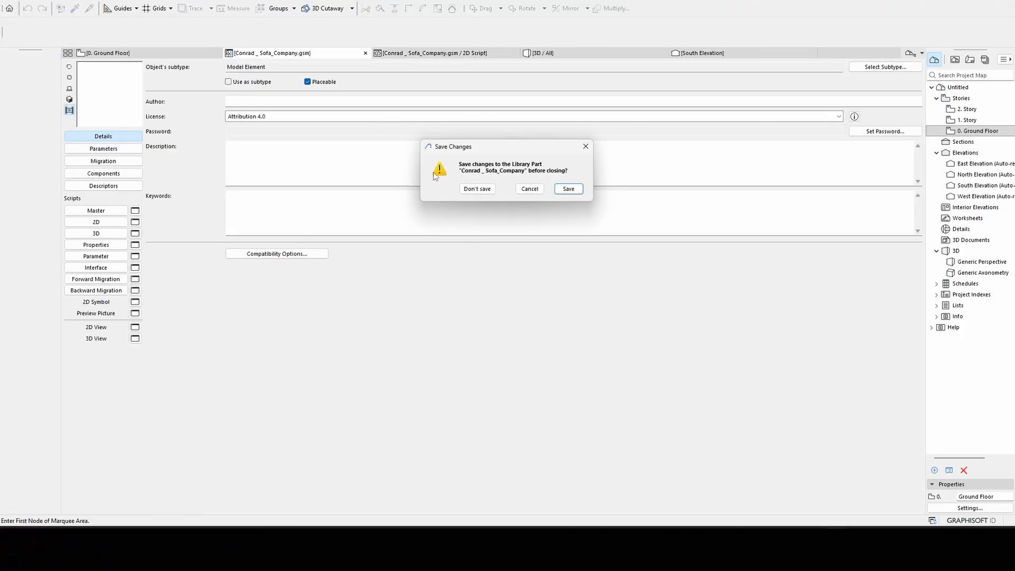
pyautogui.click(569, 189)
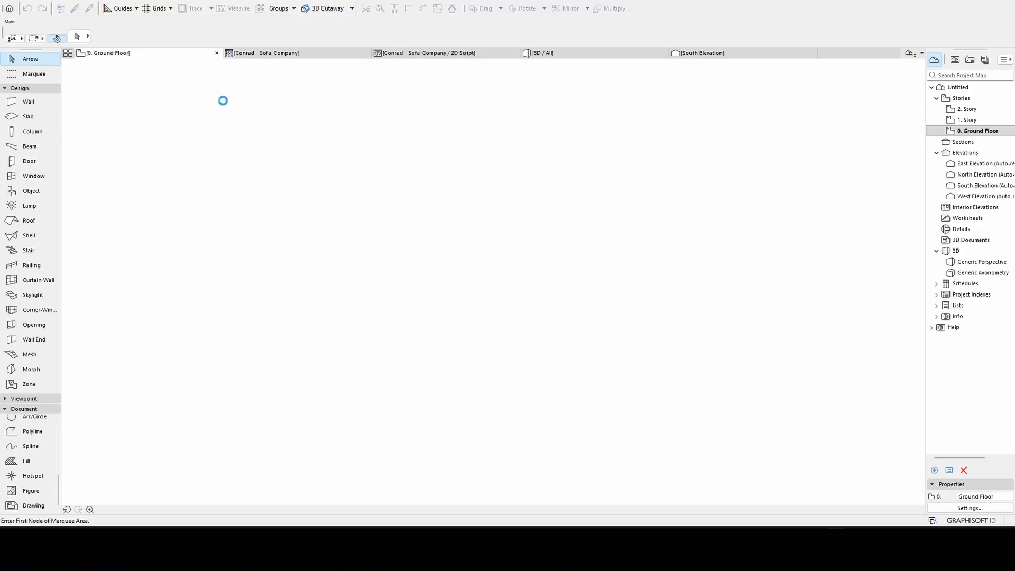
# - Examine the sofa object's new 2D symbol on the ground floor plan against the source linework
pyautogui.click(381, 172)
pyautogui.scroll(-10, 440, 236)
pyautogui.click(254, 234)
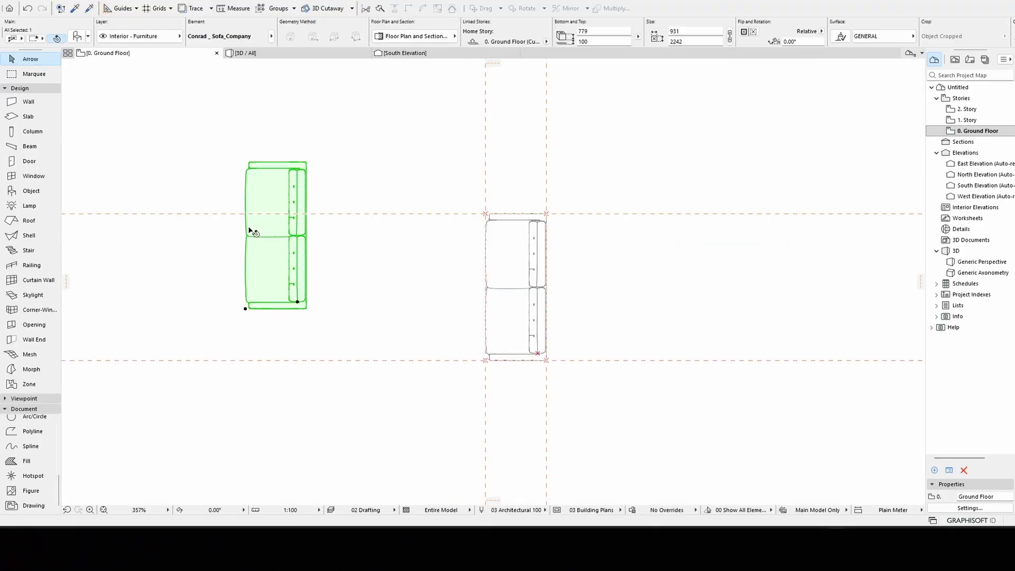
pyautogui.click(437, 303)
pyautogui.click(514, 260)
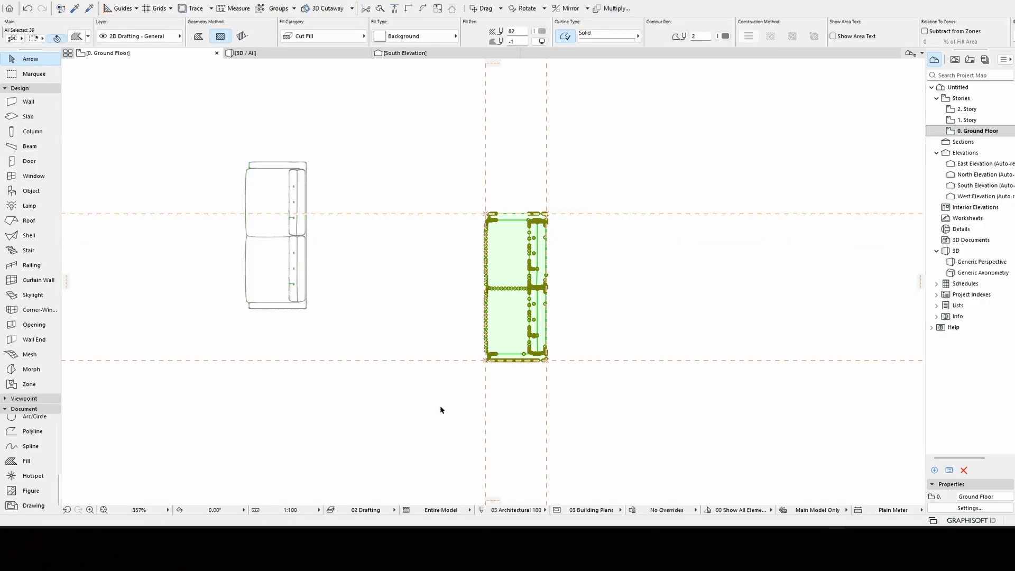
pyautogui.click(412, 289)
pyautogui.moveTo(363, 277); pyautogui.dragTo(614, 303, button='middle')
pyautogui.scroll(2, 517, 259)
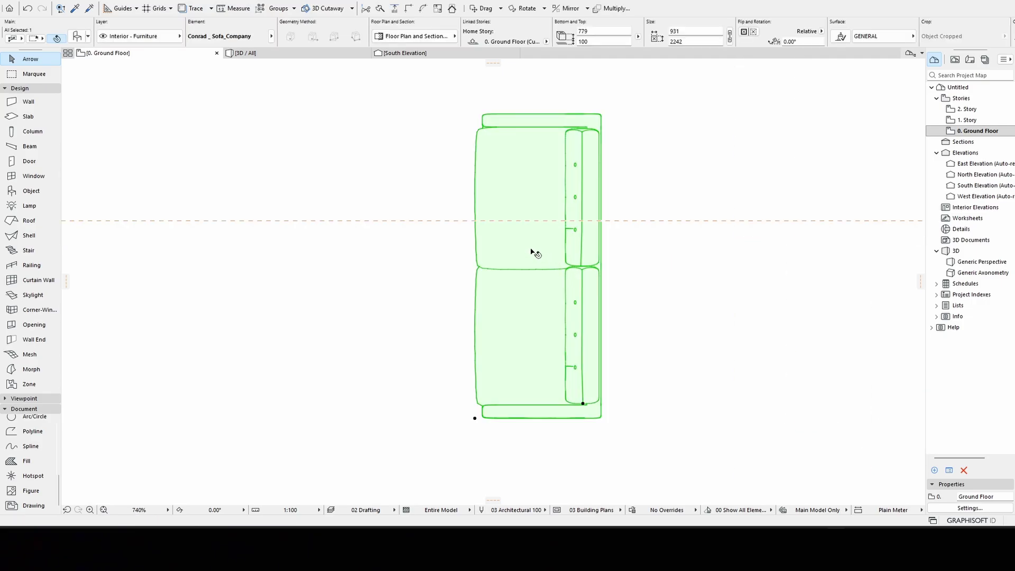
# - Place a second copy of the sofa object on the ground floor plan using the existing sofa's settings
pyautogui.keyDown('alt'); pyautogui.click(532, 249); pyautogui.keyUp('alt')
pyautogui.scroll(-5, 526, 265)
pyautogui.press('Escape')
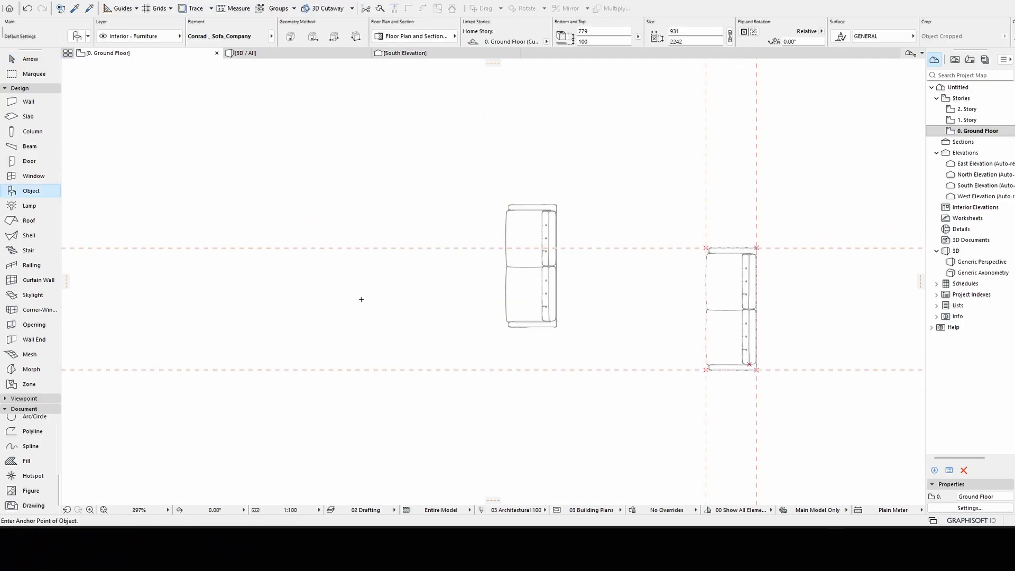
pyautogui.press('Escape')
pyautogui.scroll(5, 407, 254)
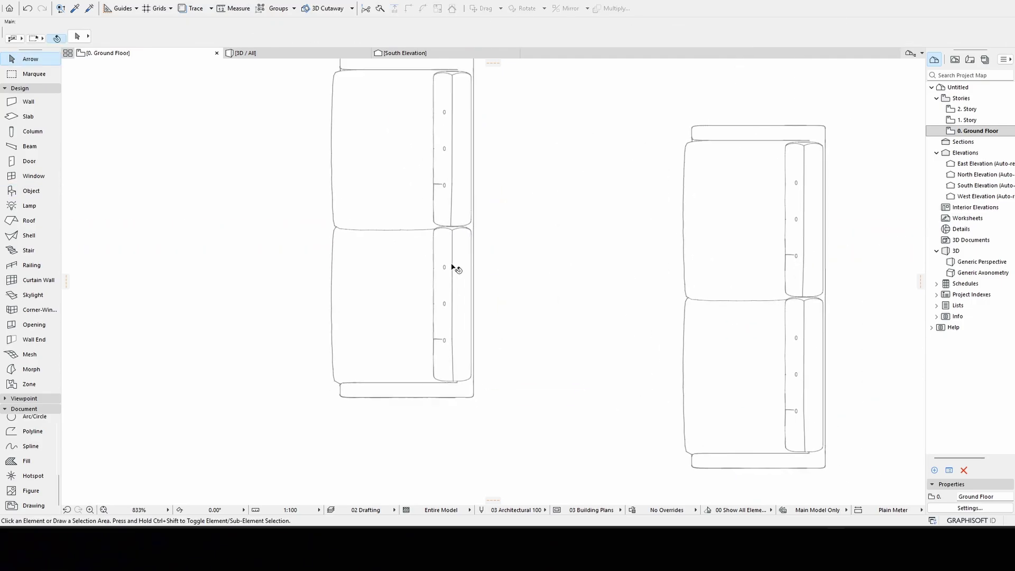
pyautogui.moveTo(460, 258); pyautogui.dragTo(461, 281, button='middle')
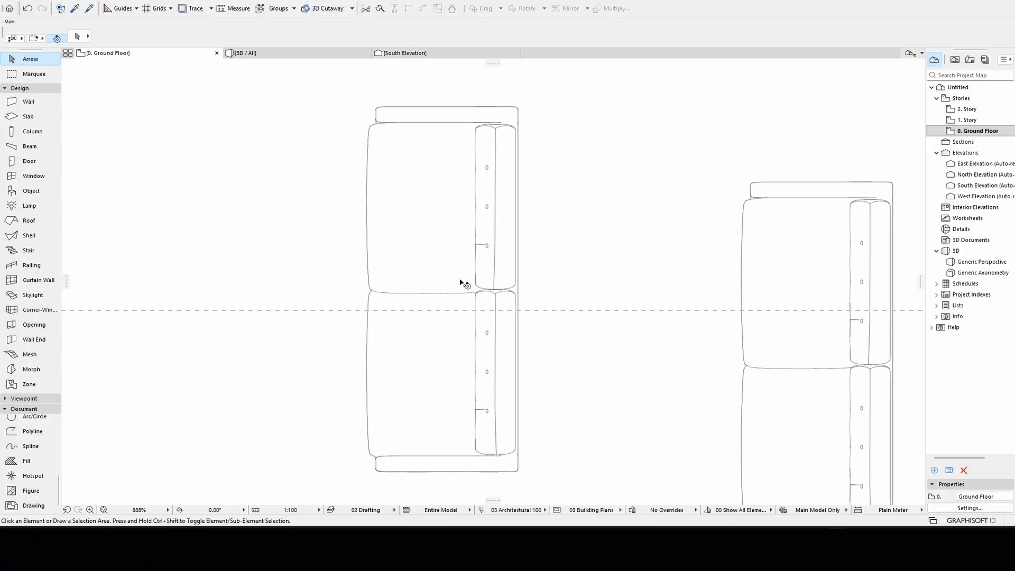
# - Delete the placed sofas in the 3D view and clear any that remain on the ground floor plan
pyautogui.press('F3')
pyautogui.keyDown('shift'); pyautogui.moveTo(578, 296); pyautogui.dragTo(475, 310, button='middle'); pyautogui.keyUp('shift')
pyautogui.scroll(-6, 475, 311)
pyautogui.scroll(5, 407, 380)
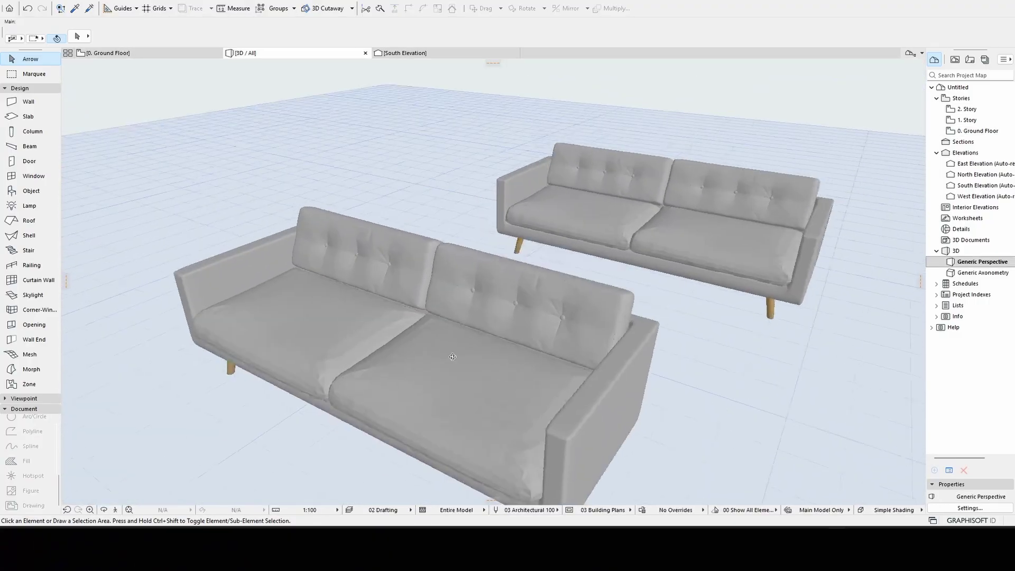
pyautogui.click(711, 229)
pyautogui.press('Delete')
pyautogui.click(621, 333)
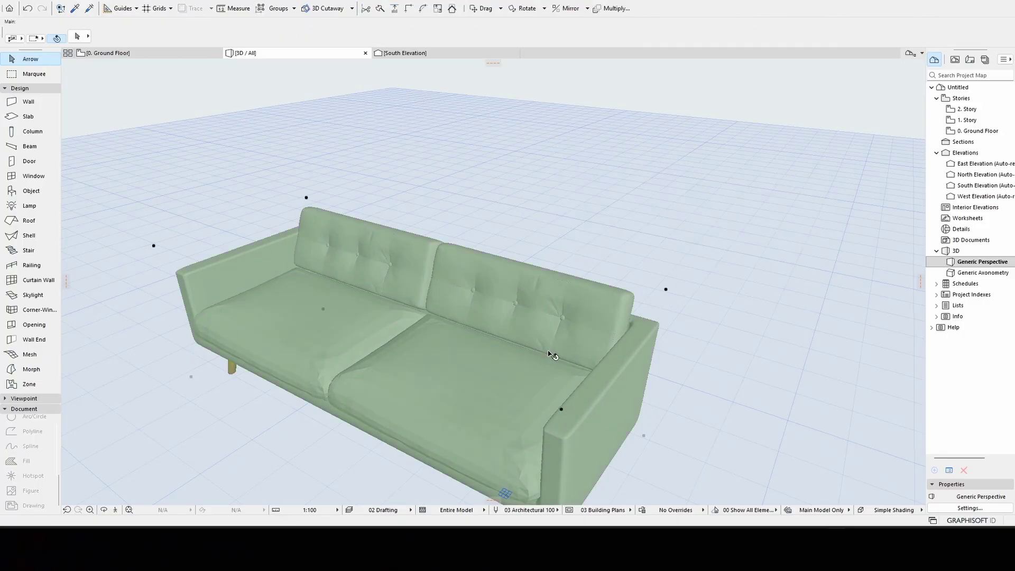
pyautogui.press('Delete')
pyautogui.press('F2')
pyautogui.click(556, 297)
pyautogui.press('Delete')
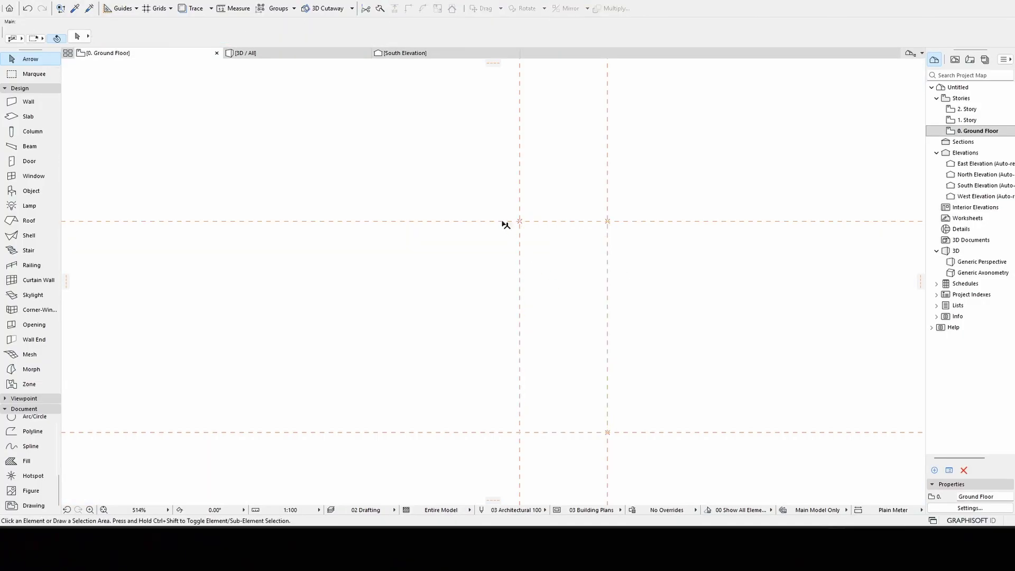
pyautogui.moveTo(522, 306); pyautogui.dragTo(694, 285, button='middle')
pyautogui.moveTo(522, 222); pyautogui.dragTo(275, 270)
# - Place the Conrad _ Sofa_Company object from the Embedded Library on the empty ground floor plan, keeping its default settings
pyautogui.click(31, 191)
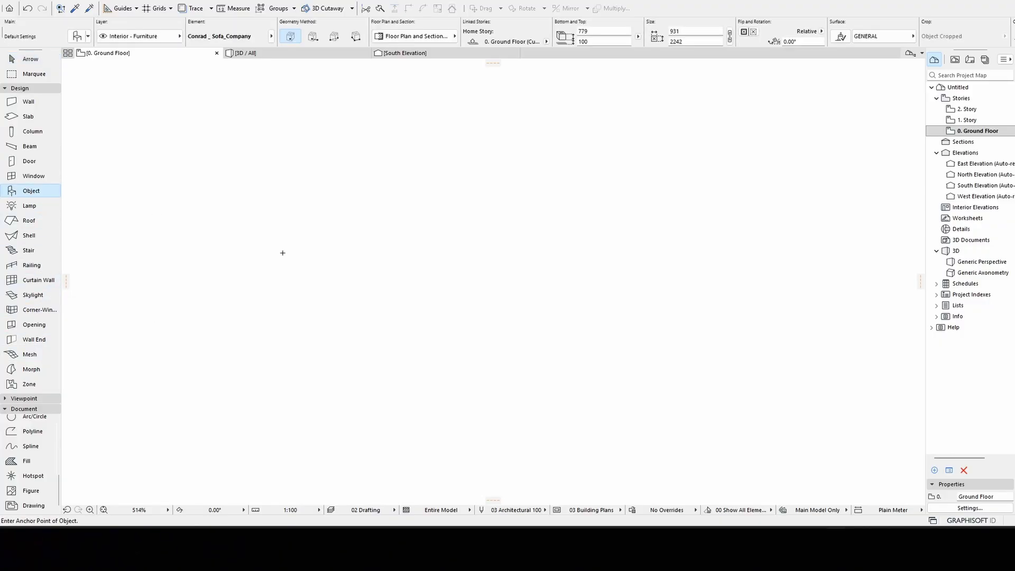
pyautogui.click(77, 36)
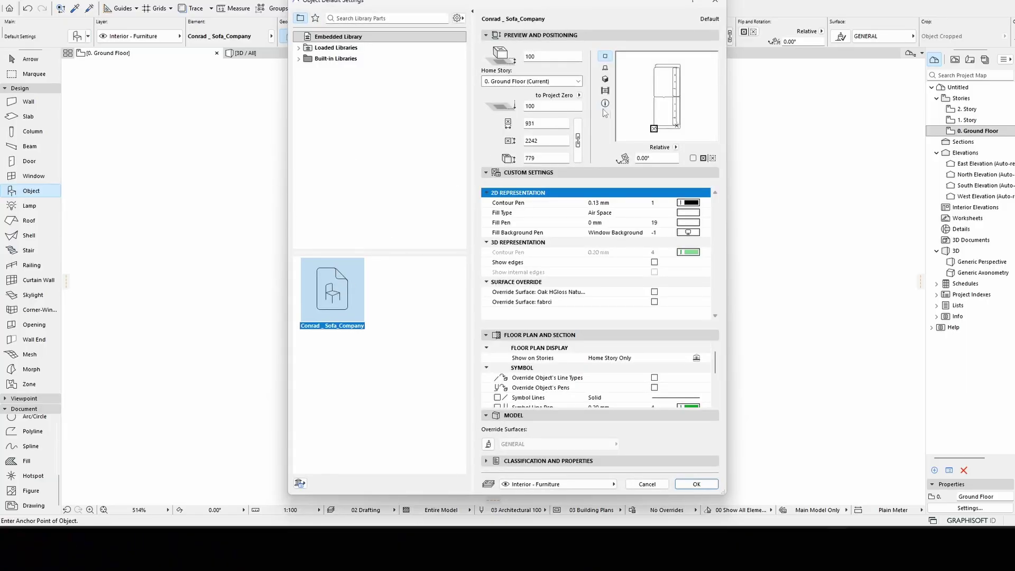
pyautogui.press('Return')
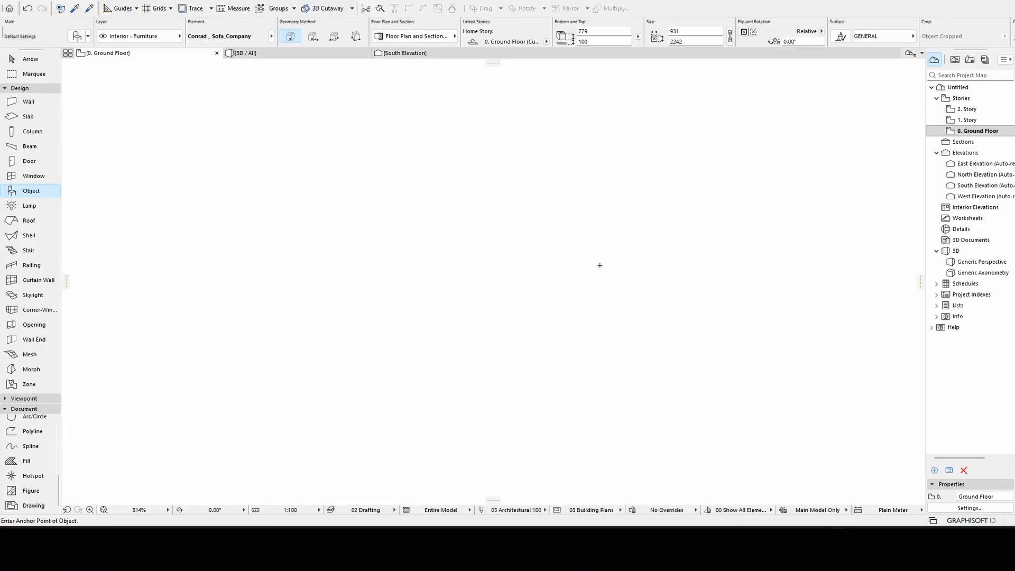
pyautogui.press('Escape')
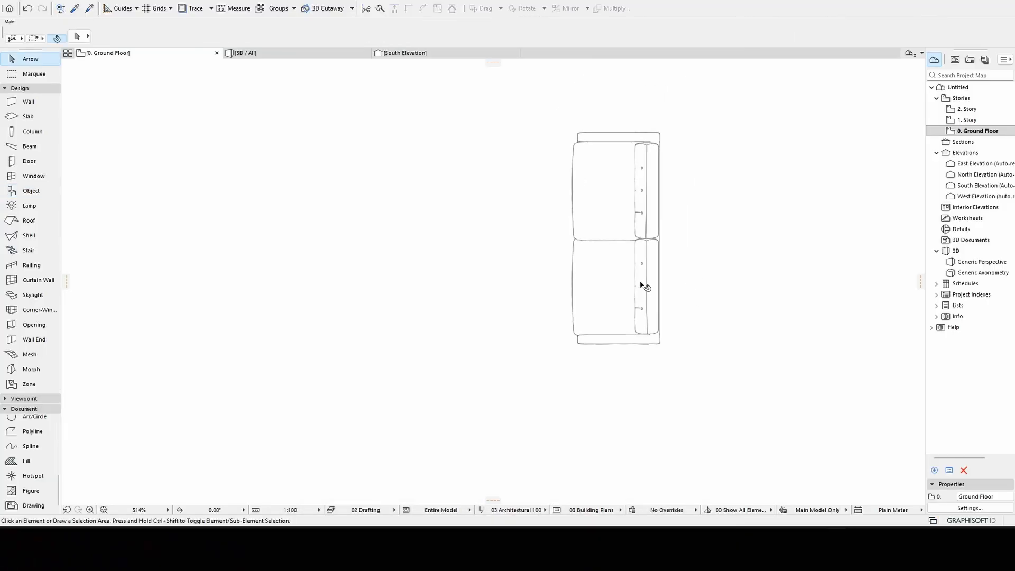
# - Examine the placed sofa's plan symbol up close, including the backrest cushion lines and button outlines
pyautogui.moveTo(632, 274); pyautogui.dragTo(623, 309, button='middle')
pyautogui.scroll(8, 634, 290)
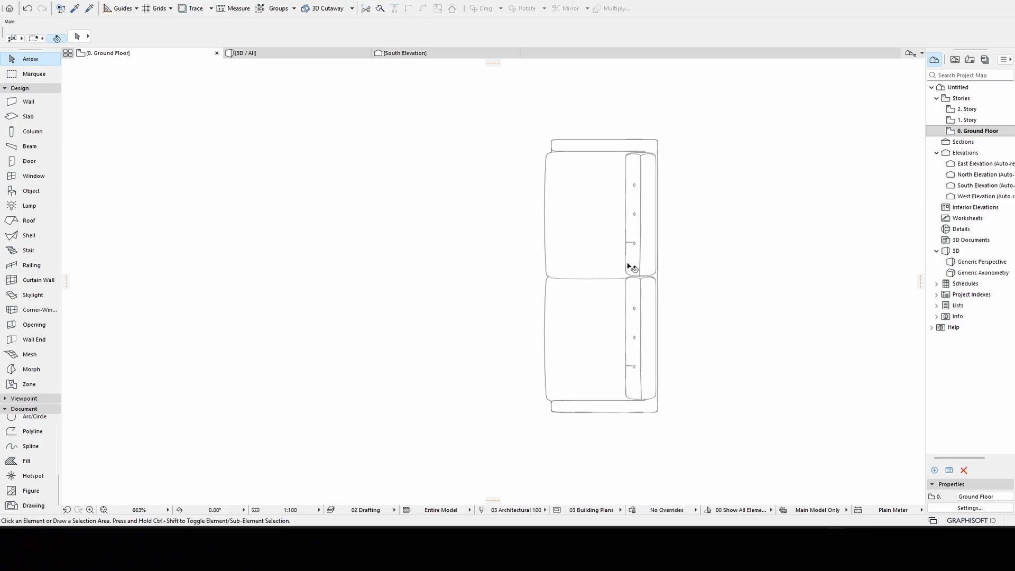
pyautogui.click(643, 343)
pyautogui.scroll(5, 666, 338)
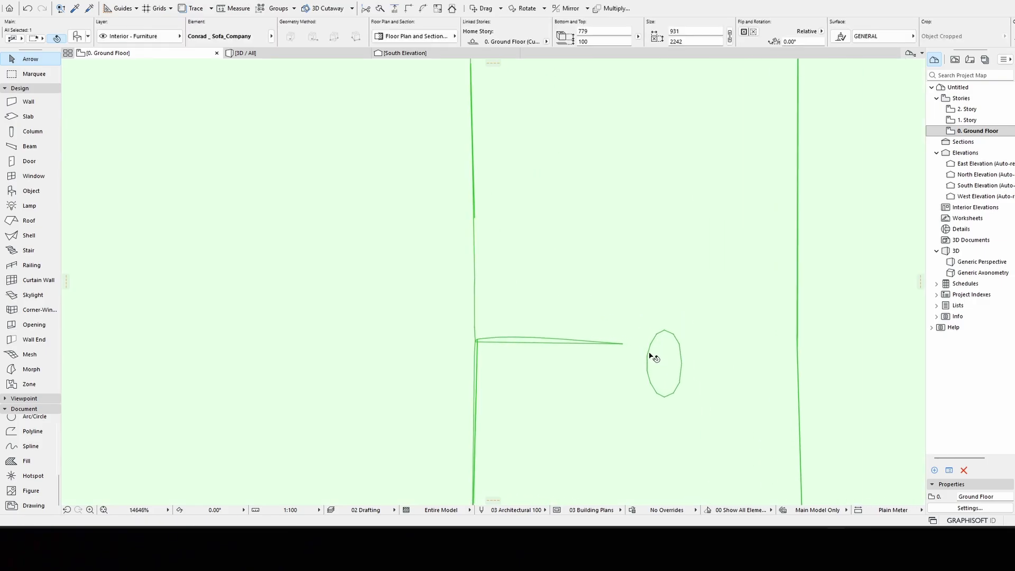
pyautogui.scroll(-8, 594, 356)
pyautogui.scroll(2, 598, 356)
pyautogui.press('Escape')
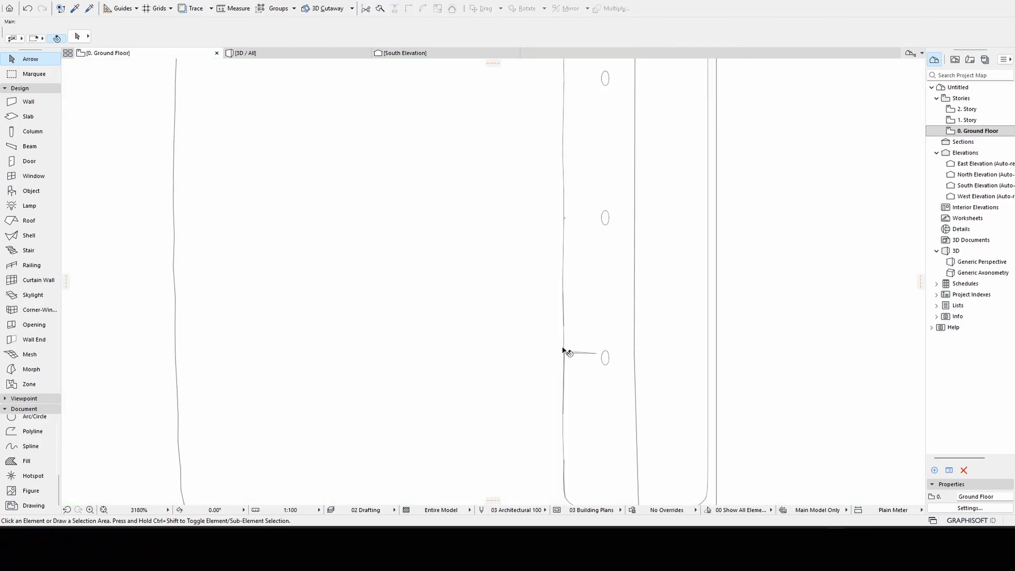
pyautogui.scroll(-4, 587, 351)
pyautogui.moveTo(559, 234); pyautogui.dragTo(559, 293, button='middle')
pyautogui.moveTo(586, 328); pyautogui.dragTo(586, 342, button='middle')
# - Examine the placed sofa's model up close in the 3D perspective
pyautogui.press('F3')
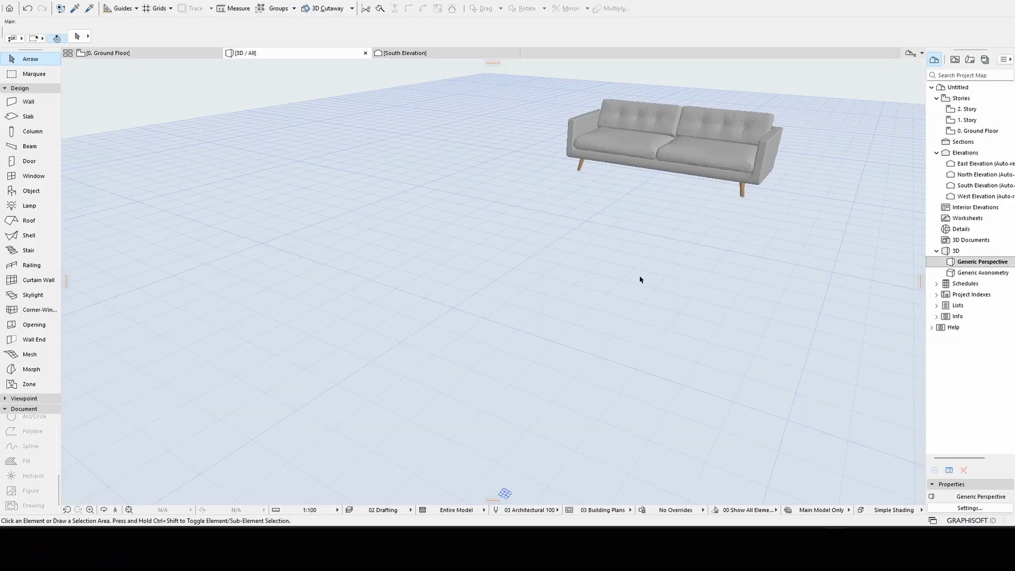
pyautogui.moveTo(639, 275); pyautogui.dragTo(607, 337, button='middle')
pyautogui.scroll(5, 626, 340)
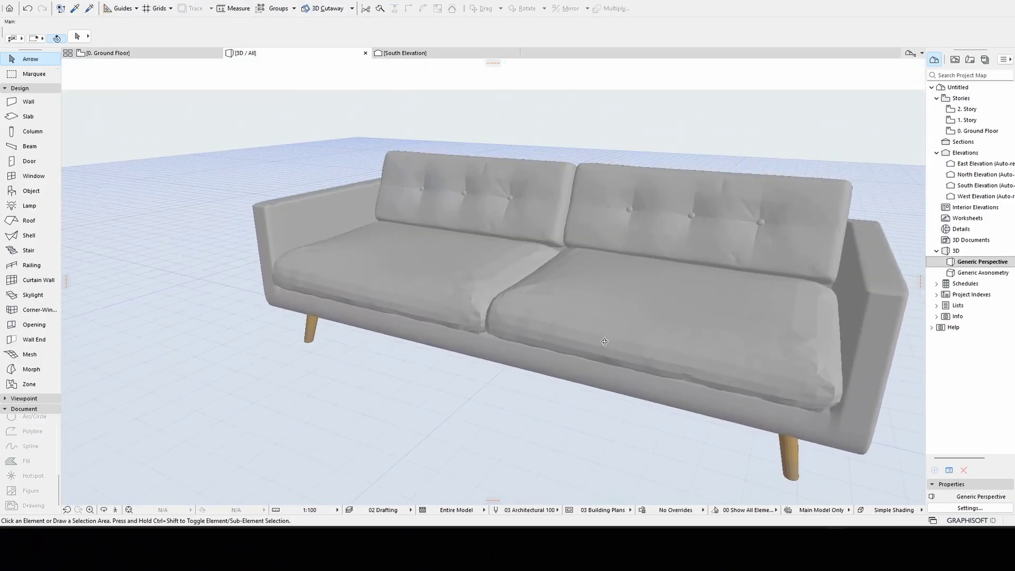